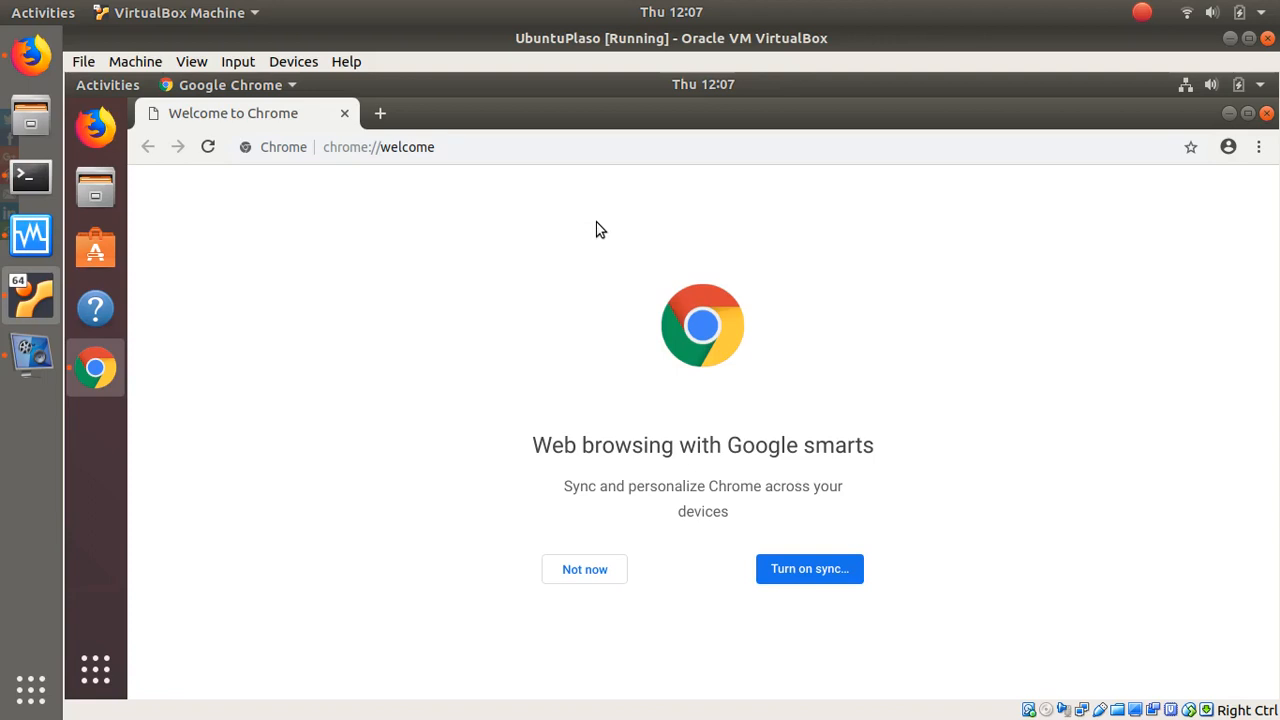
# Open a terminal and run "sudo service elasticsearch start", entering the sudo password.
pyautogui.hotkey('ctrl', 'alt', 't')
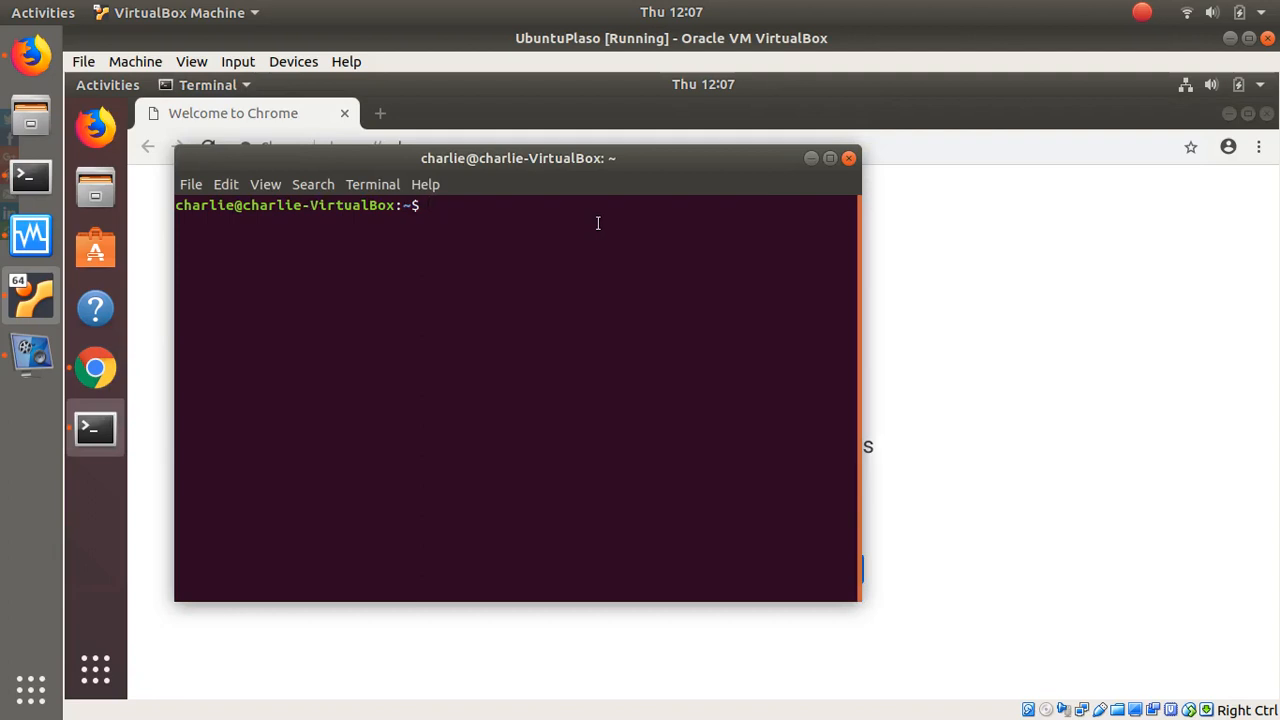
pyautogui.hotkey('ctrl', 'r')
pyautogui.write('st')
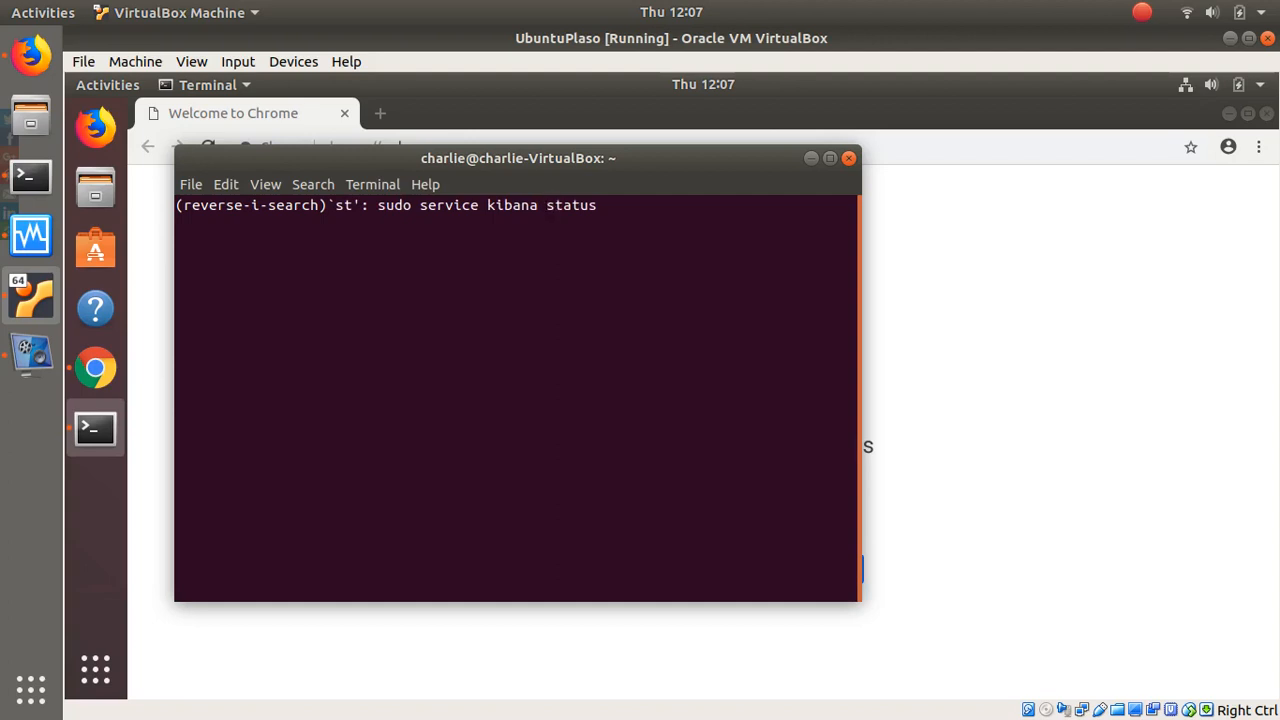
pyautogui.hotkey('ctrl', 'r')
pyautogui.hotkey('ctrl', 'r')
pyautogui.press('Return')
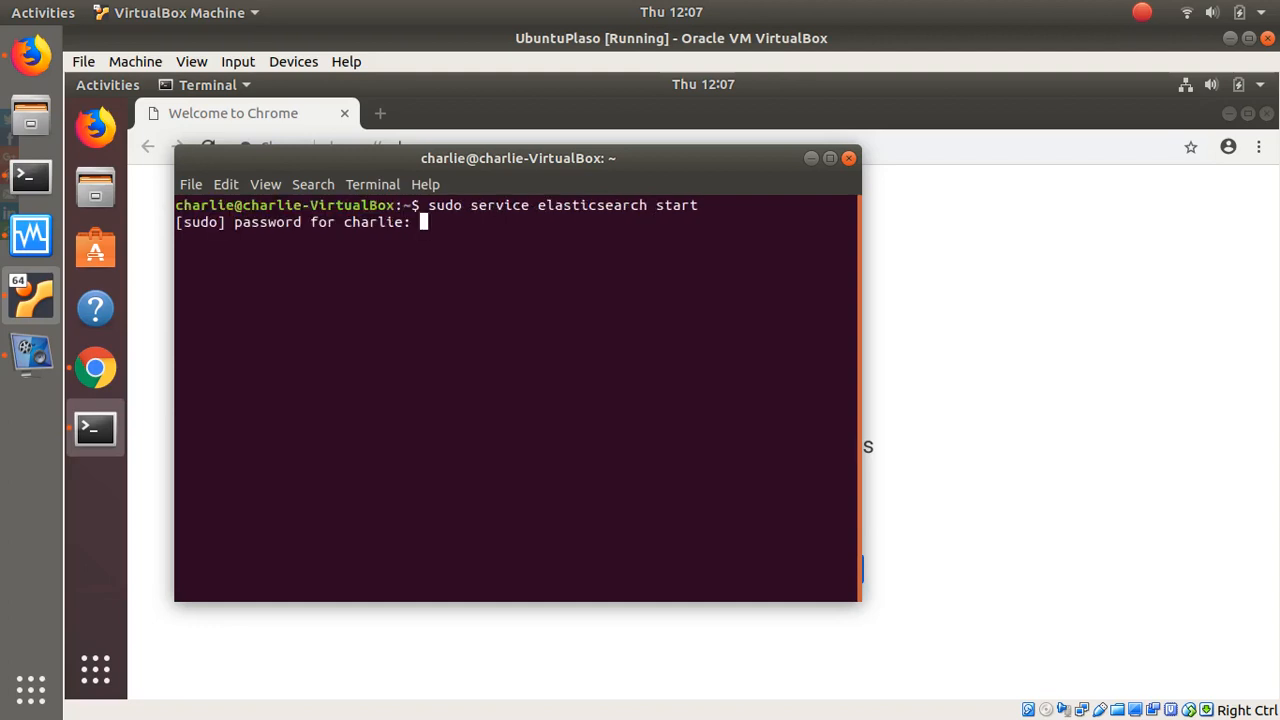
pyautogui.press('Return')
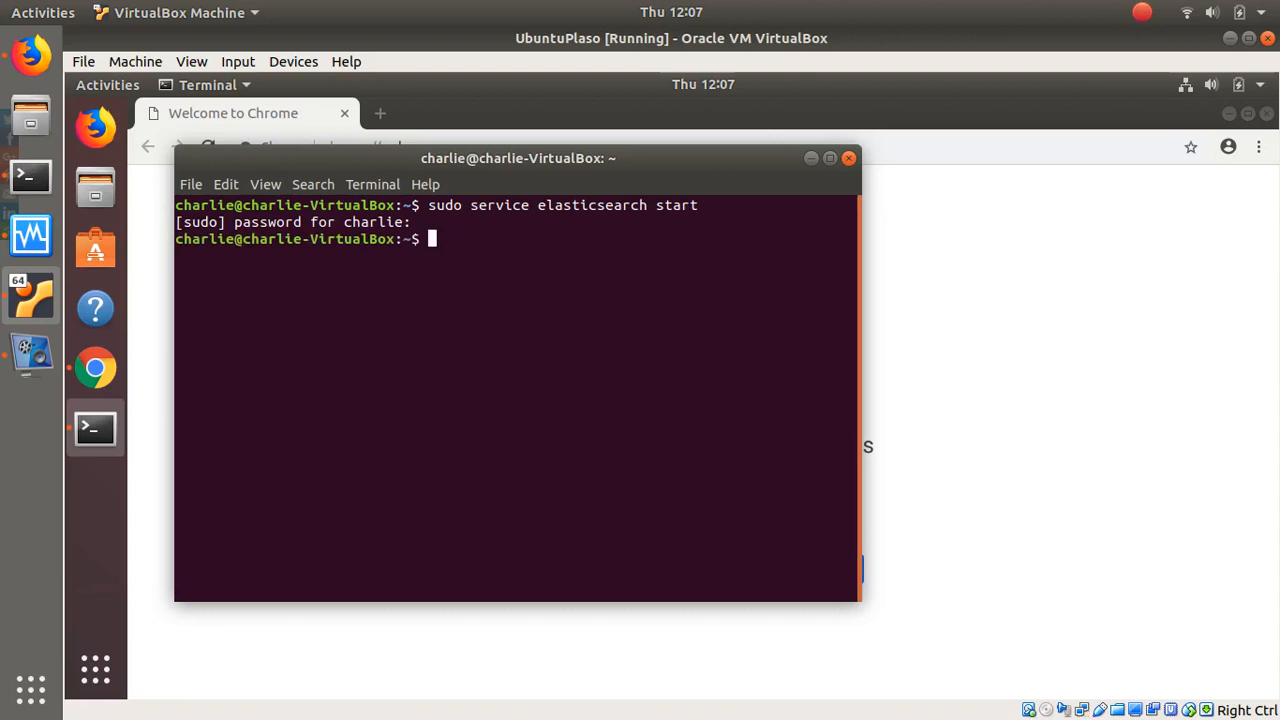
# Start the Kibana service by rerunning the previous command as "sudo service kibana start".
pyautogui.press('Up')
pyautogui.press('Left')
pyautogui.press('Left')
pyautogui.press('Left')
pyautogui.press('Left')
pyautogui.press('Left')
pyautogui.press('Left')
pyautogui.press('BackSpace')
pyautogui.press('BackSpace')
pyautogui.press('BackSpace')
pyautogui.press('BackSpace')
pyautogui.press('BackSpace')
pyautogui.press('BackSpace')
pyautogui.press('BackSpace')
pyautogui.press('BackSpace')
pyautogui.press('BackSpace')
pyautogui.press('BackSpace')
pyautogui.press('BackSpace')
pyautogui.press('BackSpace')
pyautogui.press('BackSpace')
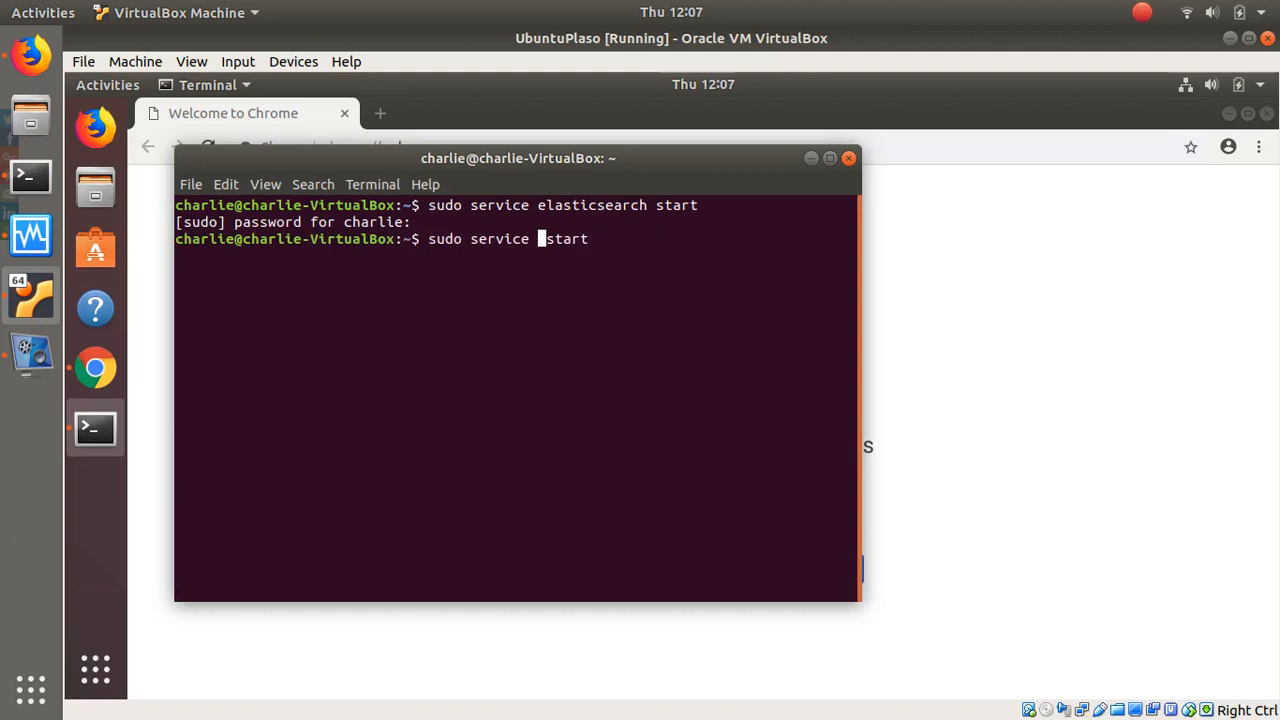
pyautogui.write('kibana')
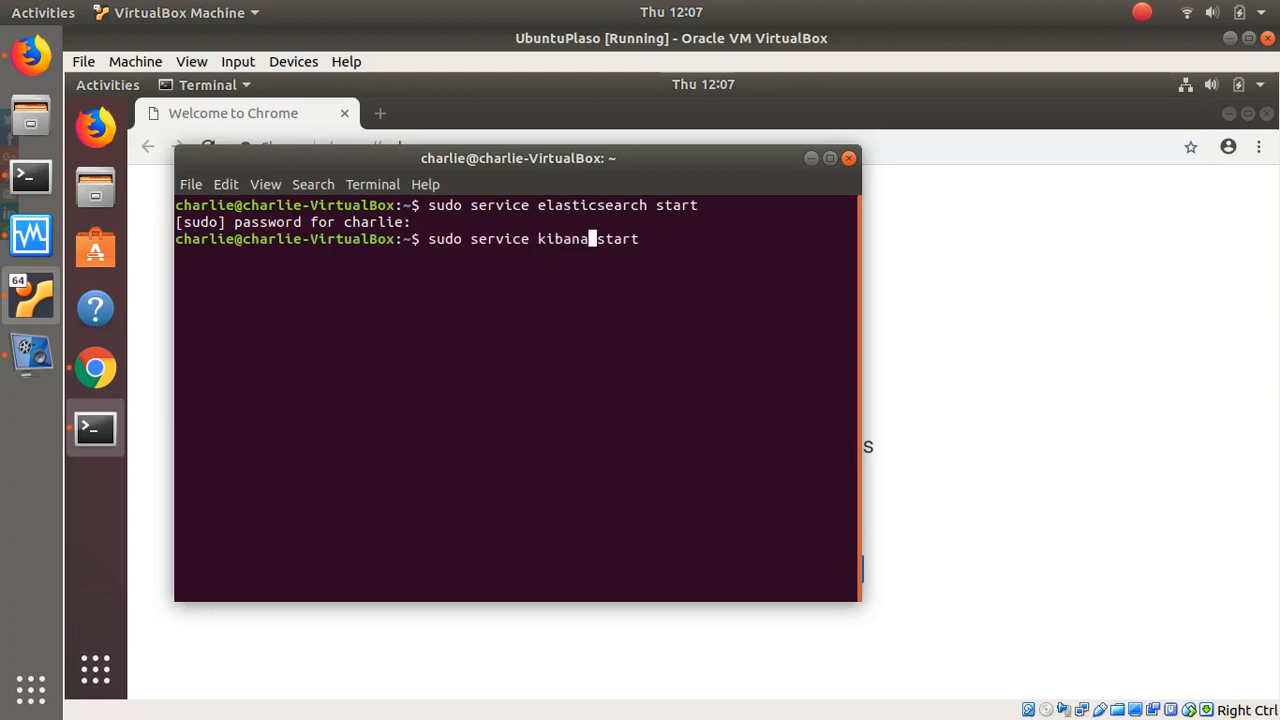
pyautogui.press('Return')
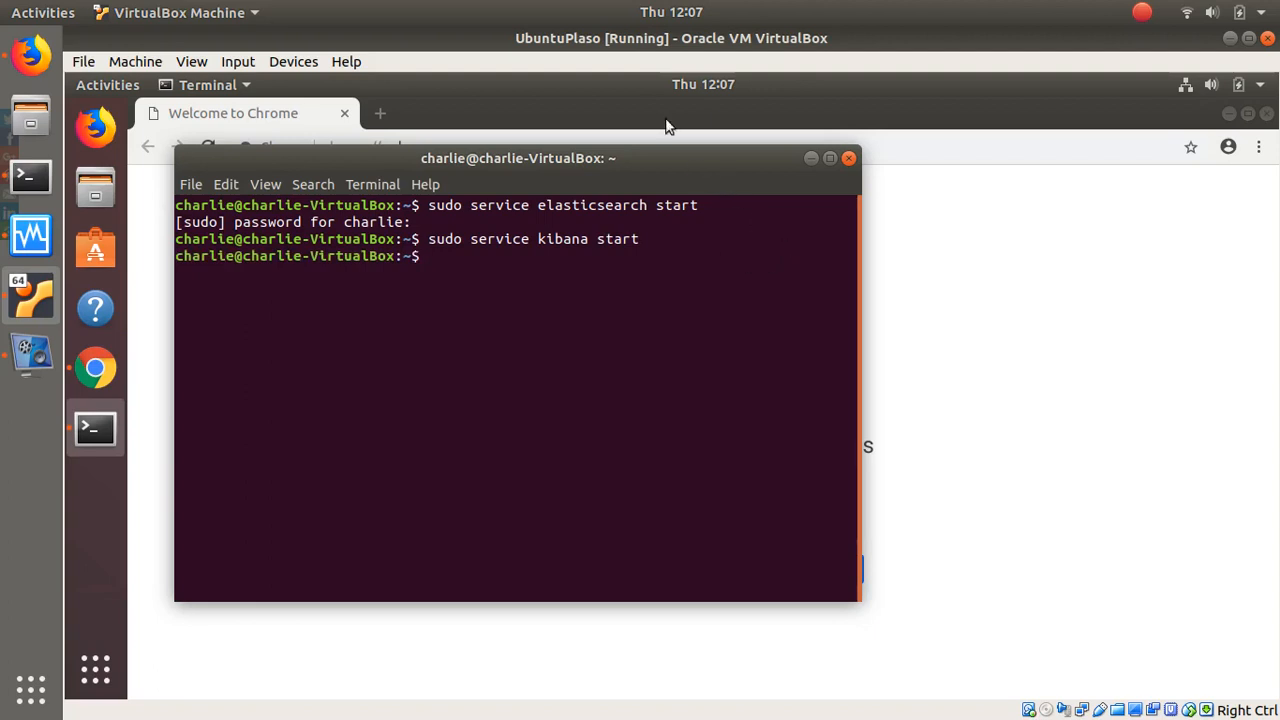
# Switch to Chrome, load localhost:5601, and put the virtual machine in full screen.
pyautogui.click(644, 98)
pyautogui.doubleClick(493, 147)
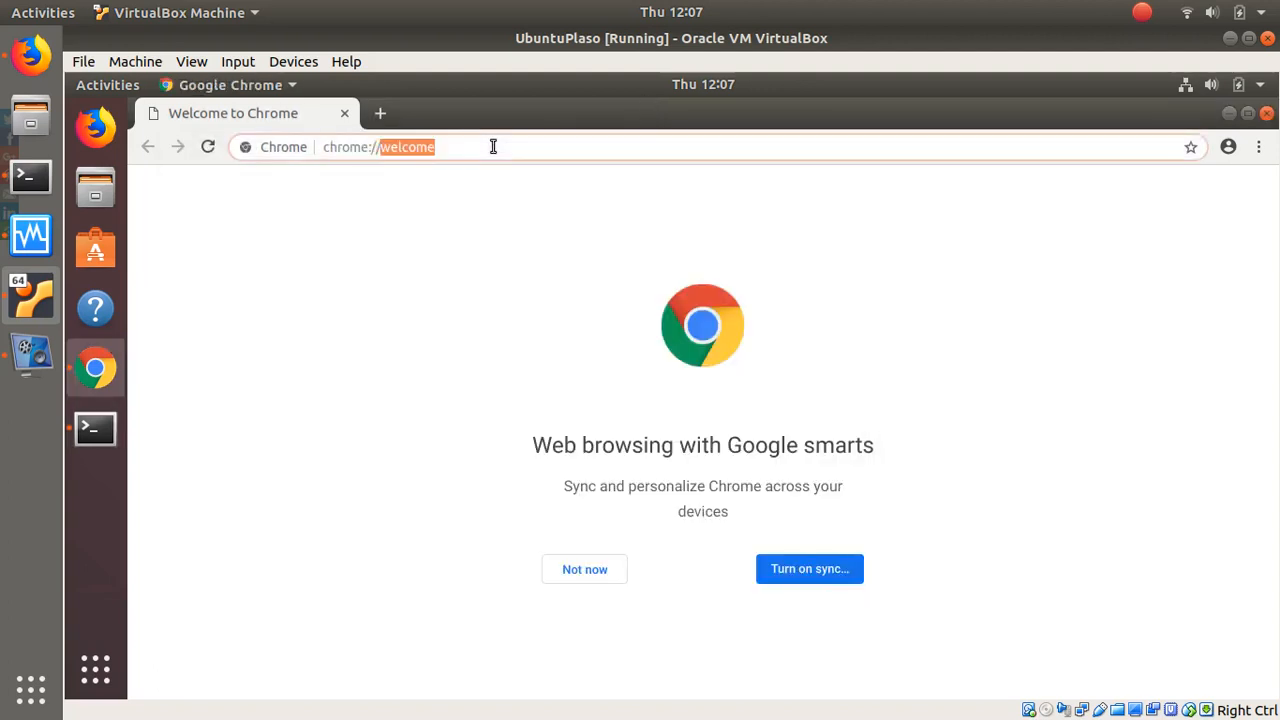
pyautogui.click(493, 147)
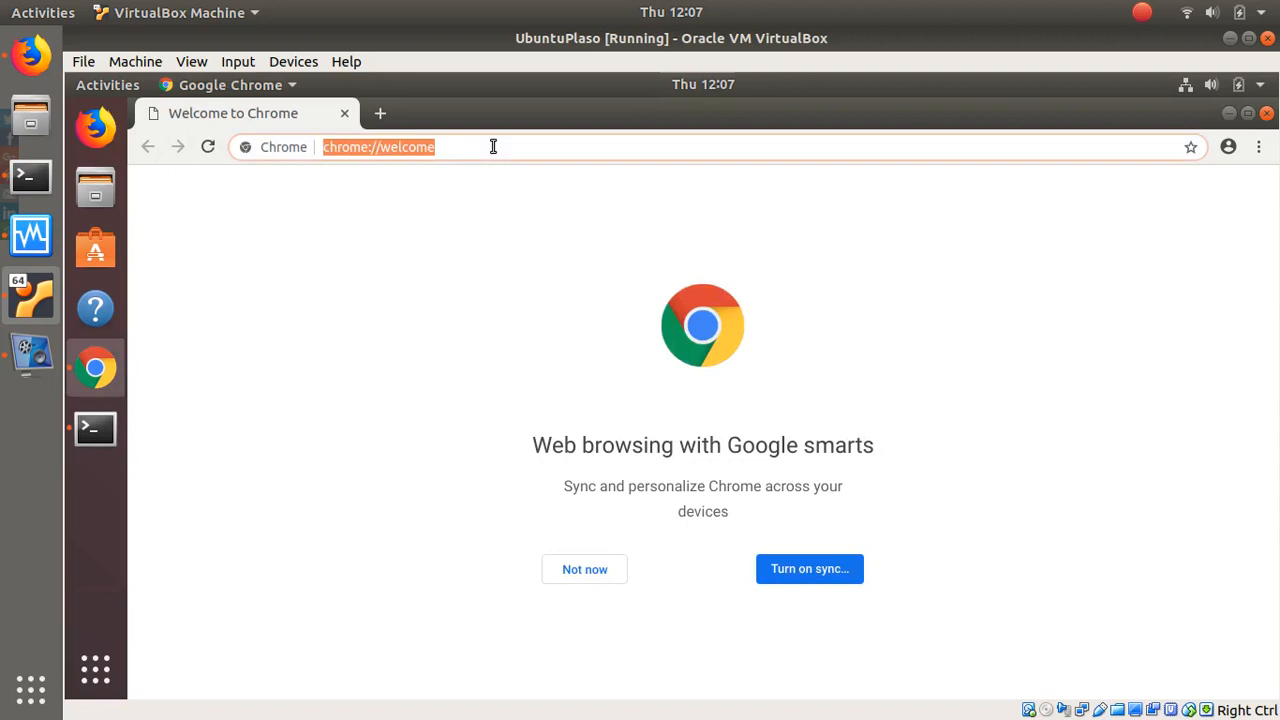
pyautogui.write('local')
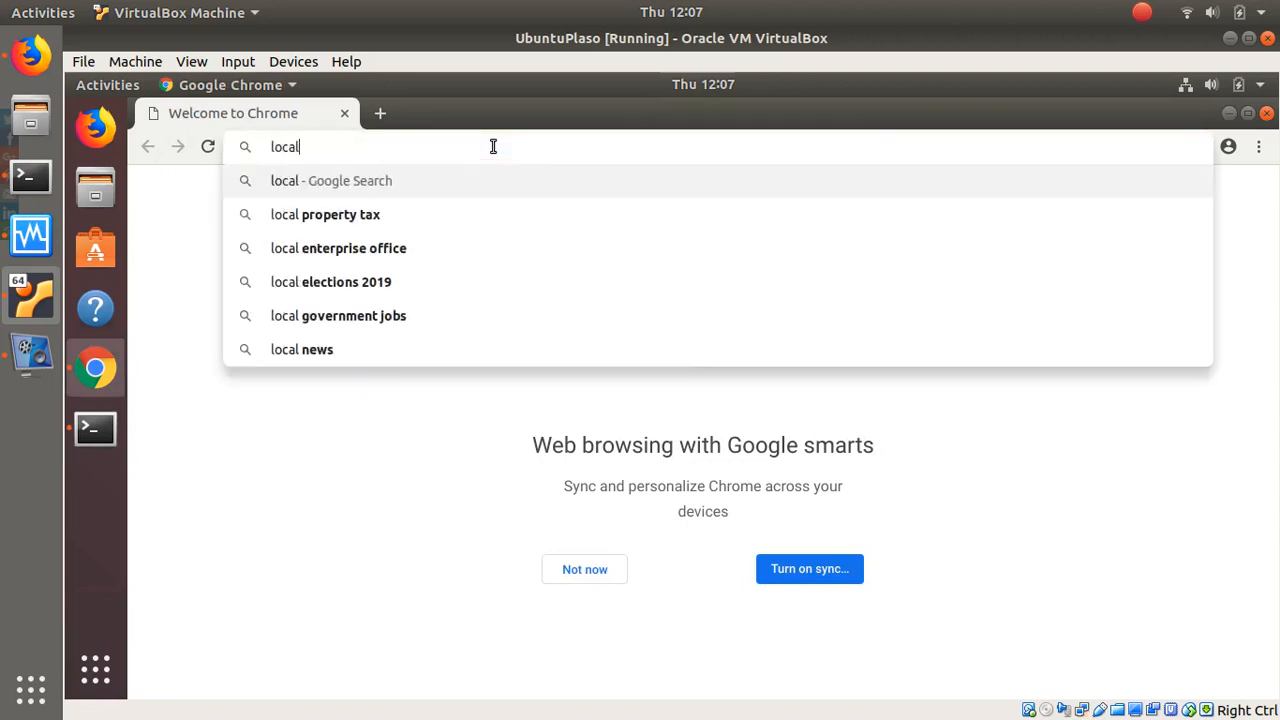
pyautogui.write('host:1')
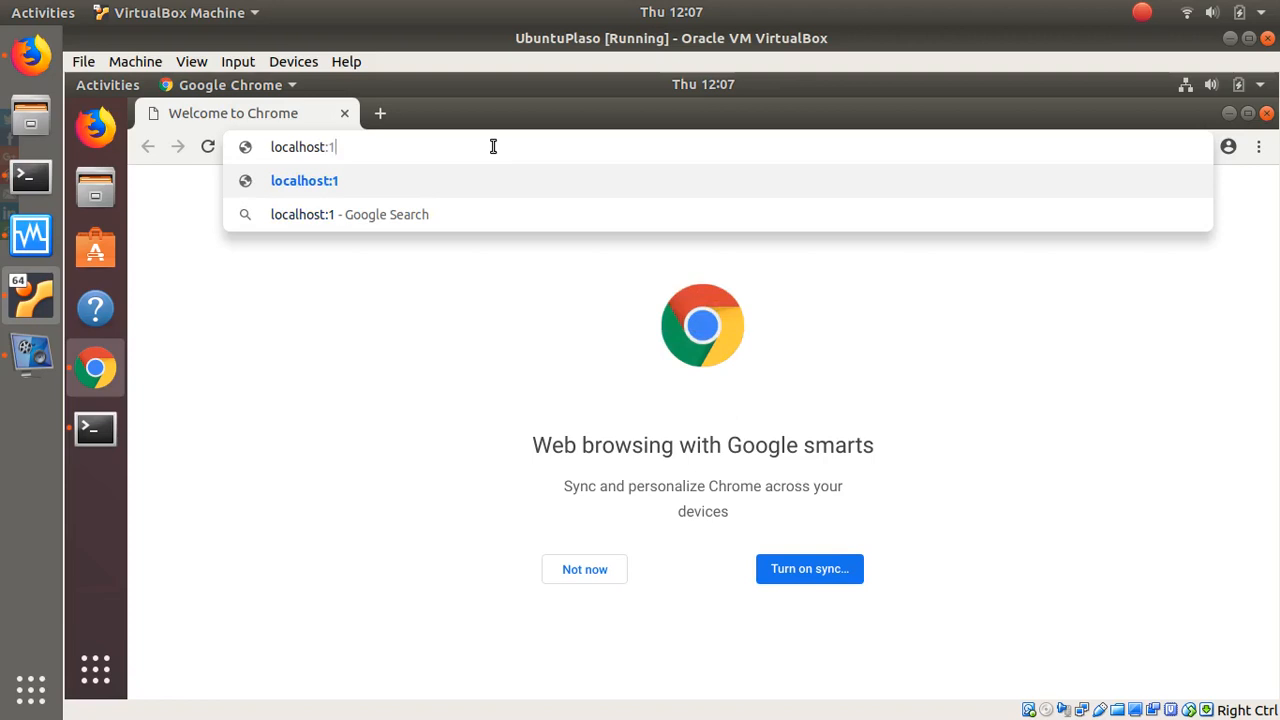
pyautogui.press('BackSpace')
pyautogui.write('5601')
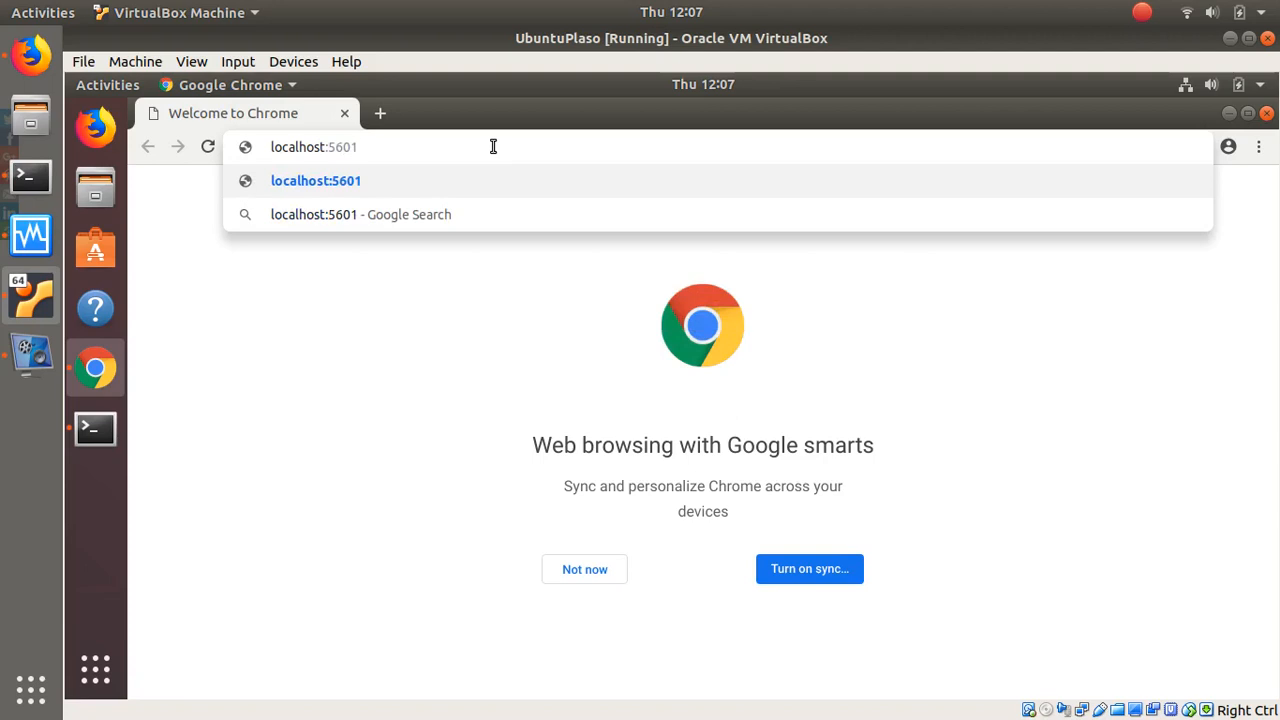
pyautogui.press('Return')
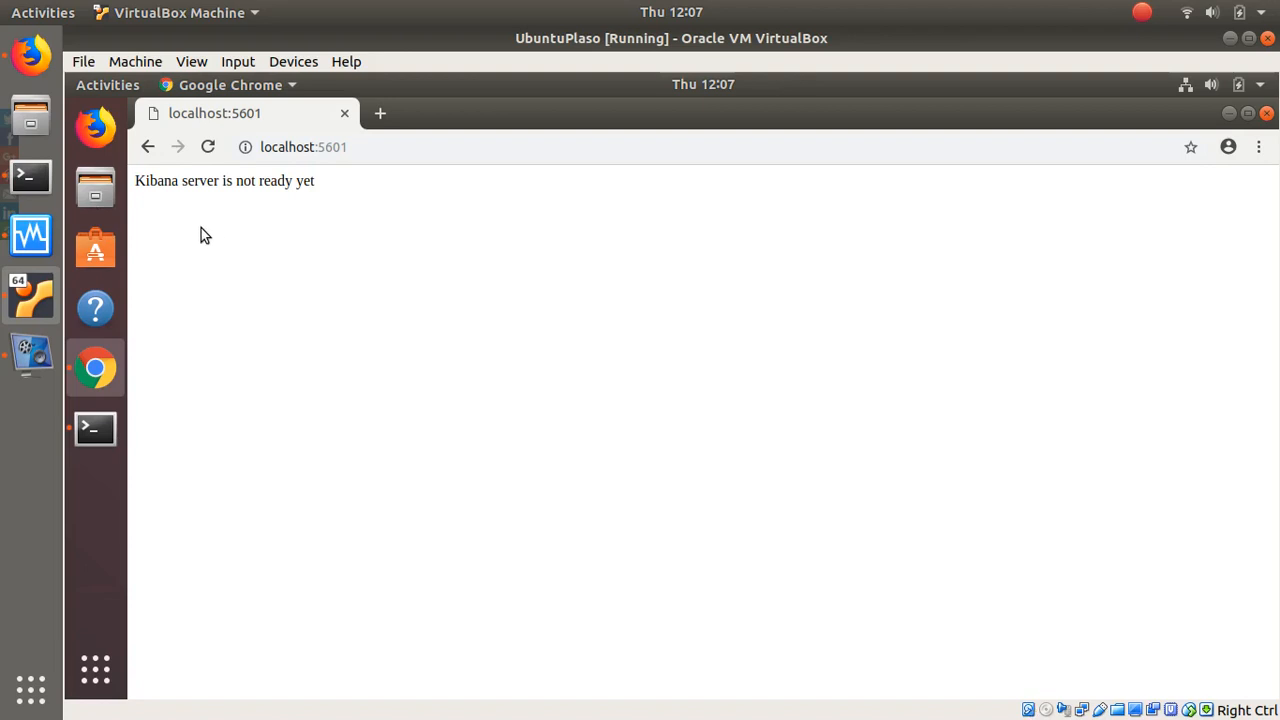
pyautogui.press('Control_R+f')
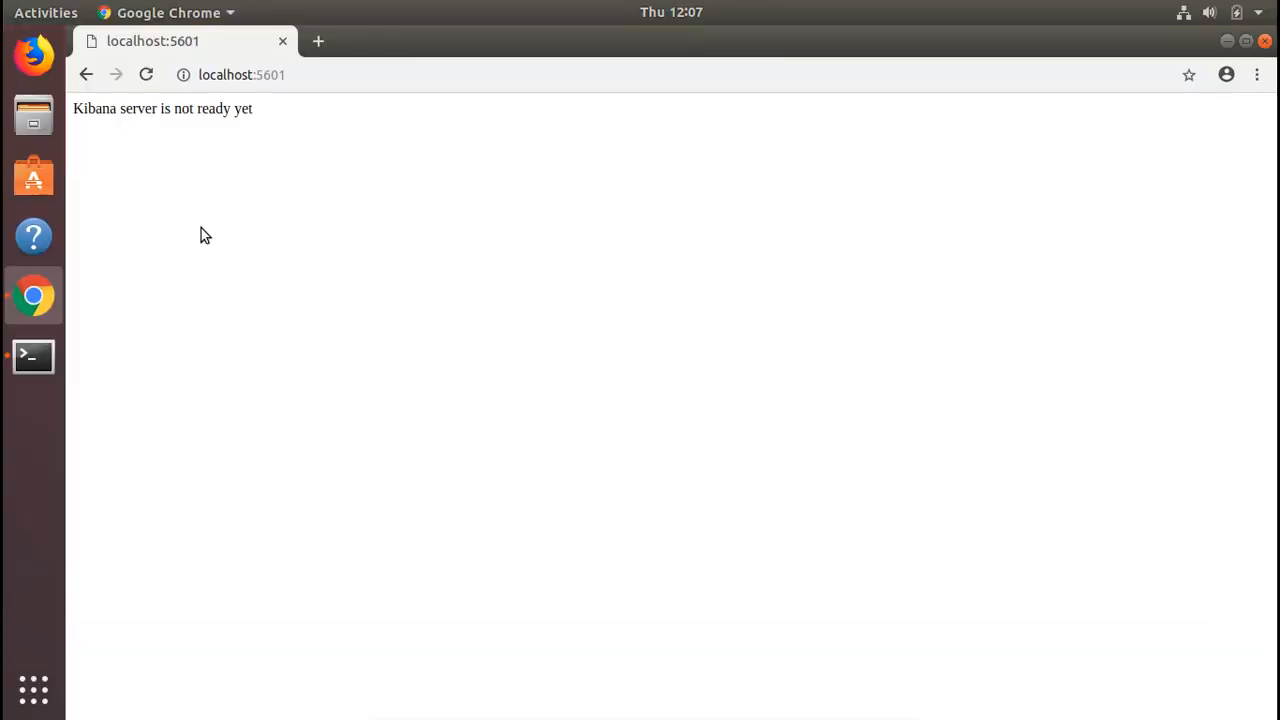
# Switch to the terminal and check the Kibana service with "sudo service kibana status".
pyautogui.click(33, 355)
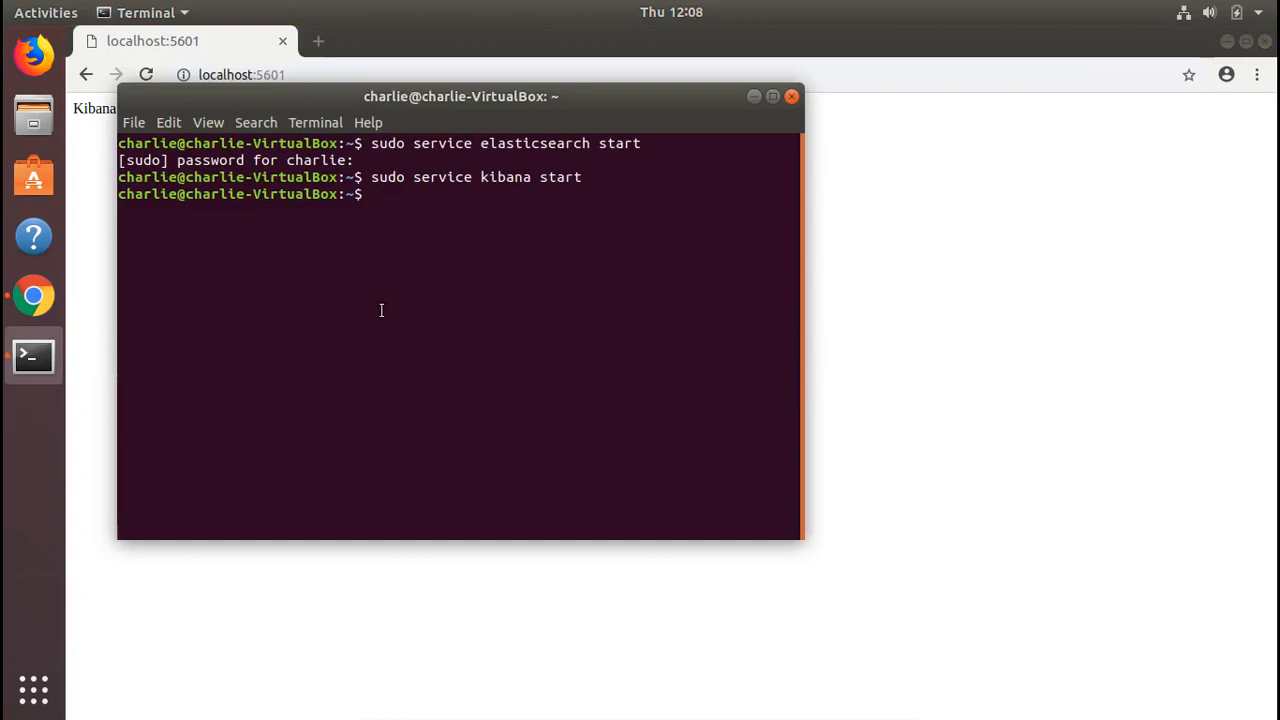
pyautogui.press('Up')
pyautogui.press('BackSpace')
pyautogui.press('BackSpace')
pyautogui.write('tus')
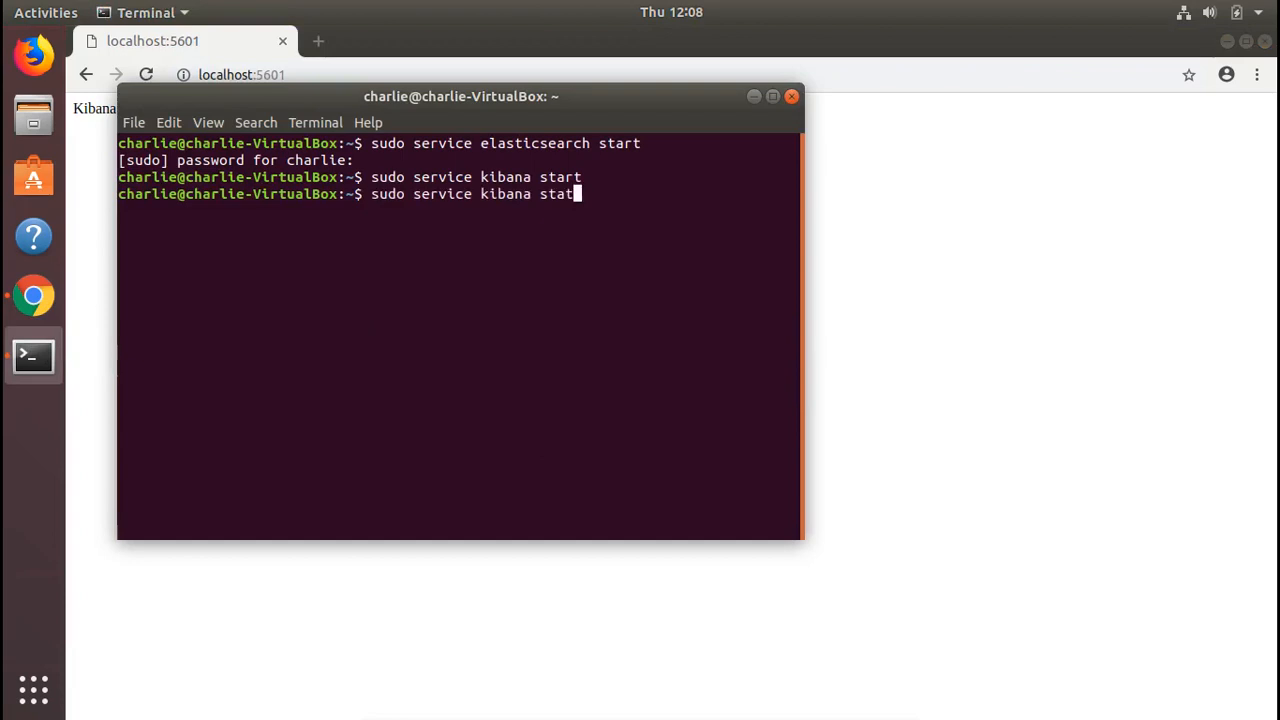
pyautogui.press('Return')
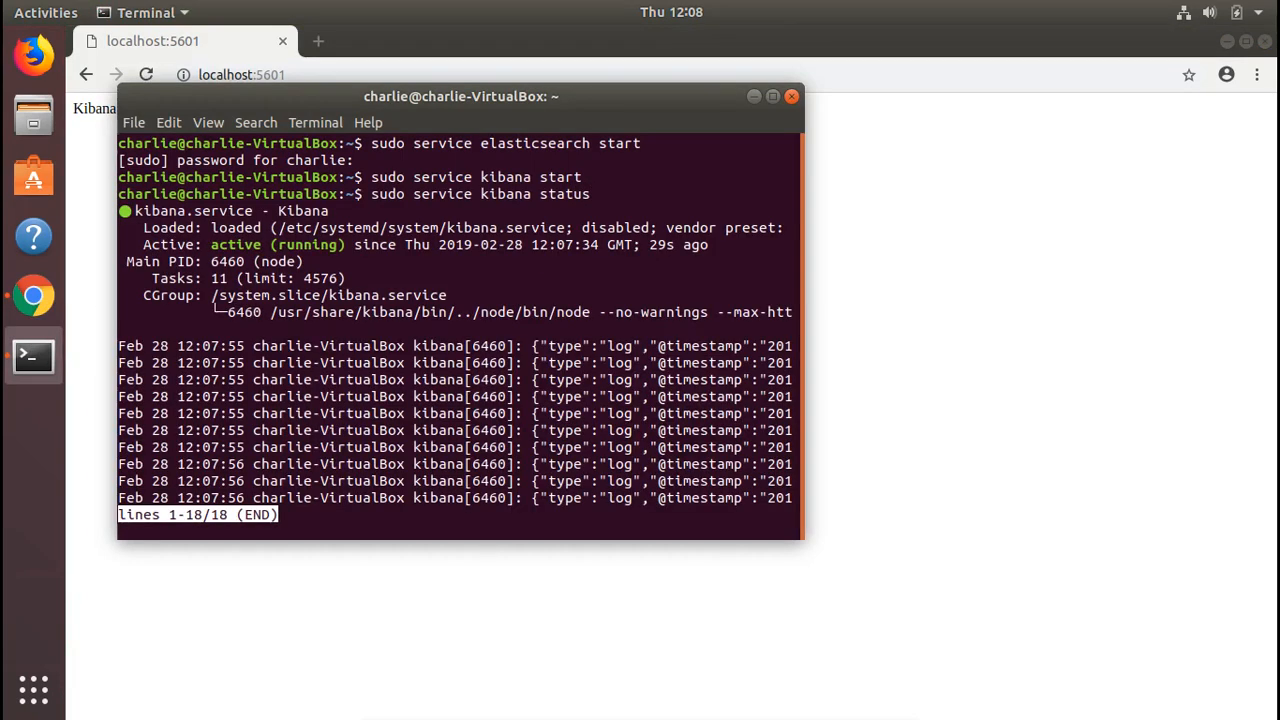
# Return to Chrome and load the localhost:5601 address again.
pyautogui.click(885, 284)
pyautogui.click(437, 83)
pyautogui.press('Return')
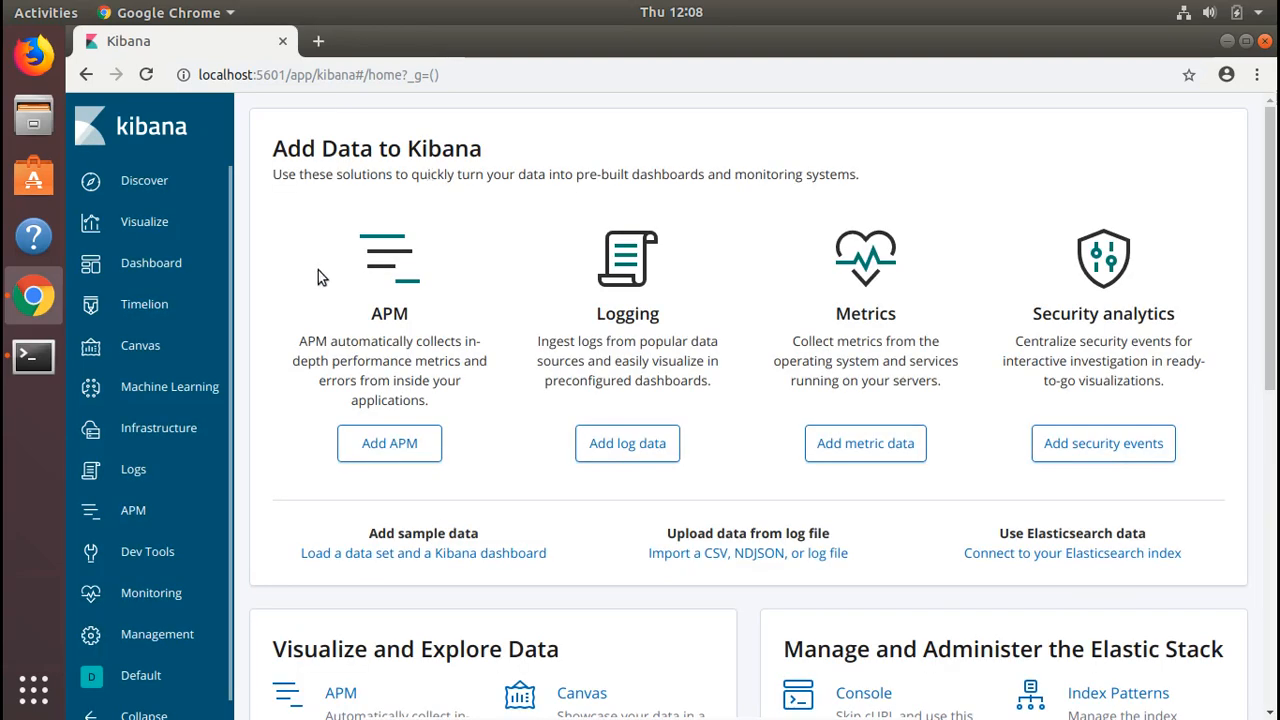
# Make the browser full screen and open the Log2Timeline dashboard in Kibana.
pyautogui.press('F11')
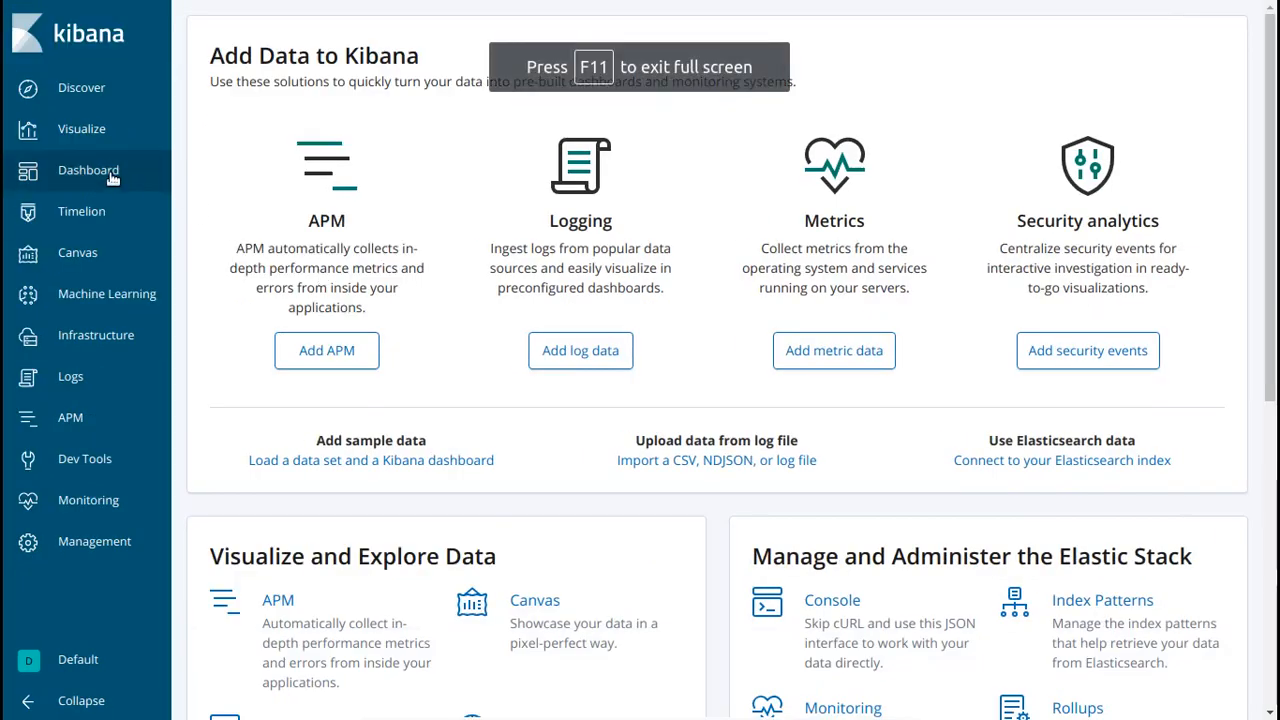
pyautogui.click(112, 176)
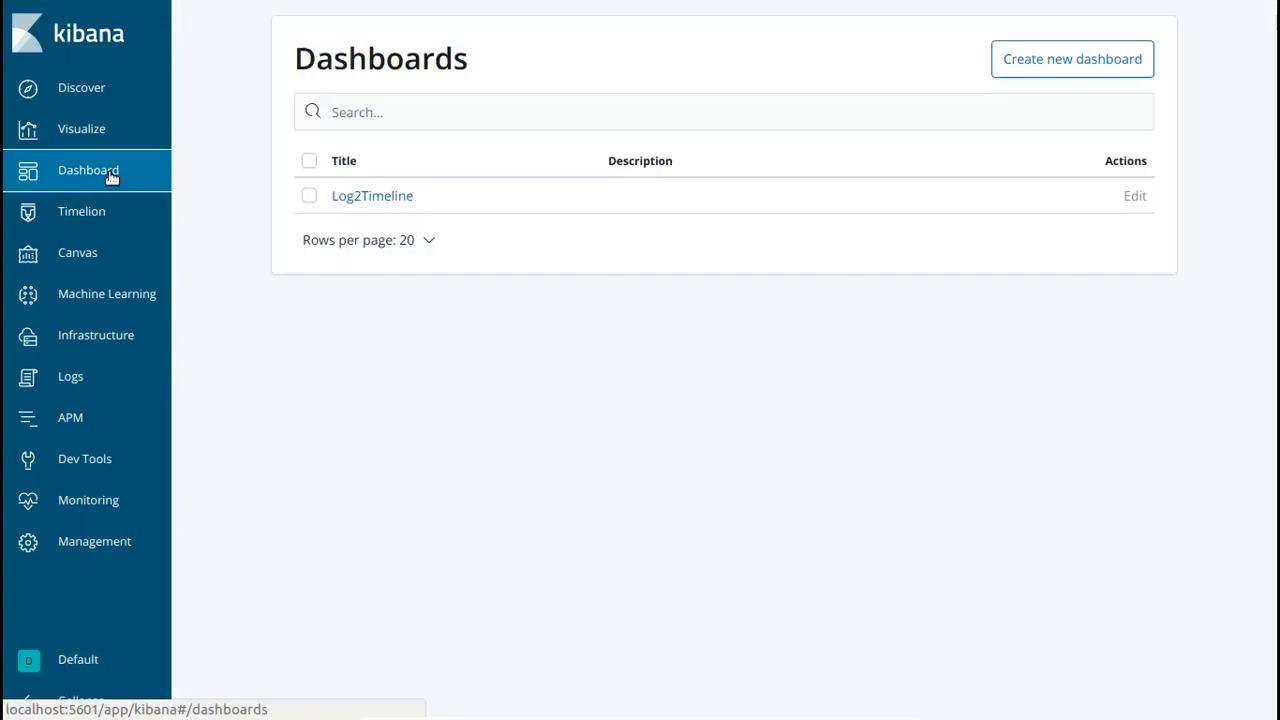
pyautogui.click(390, 202)
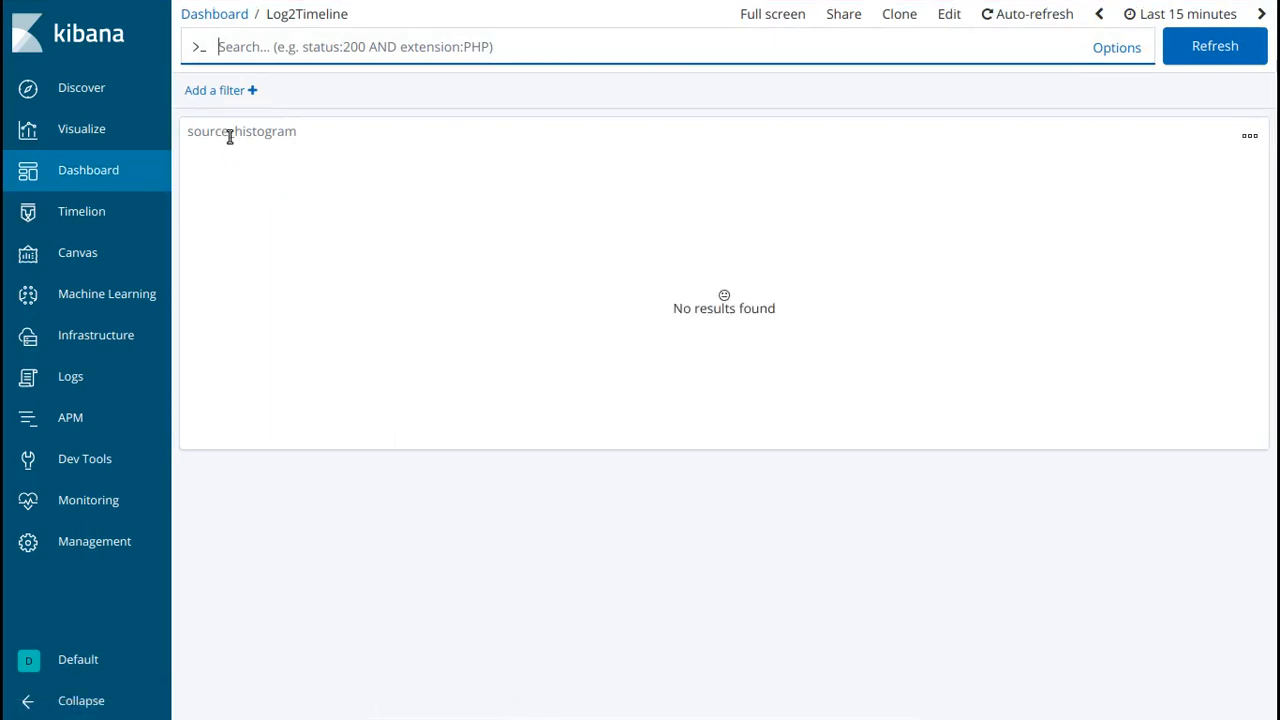
pyautogui.click(1155, 18)
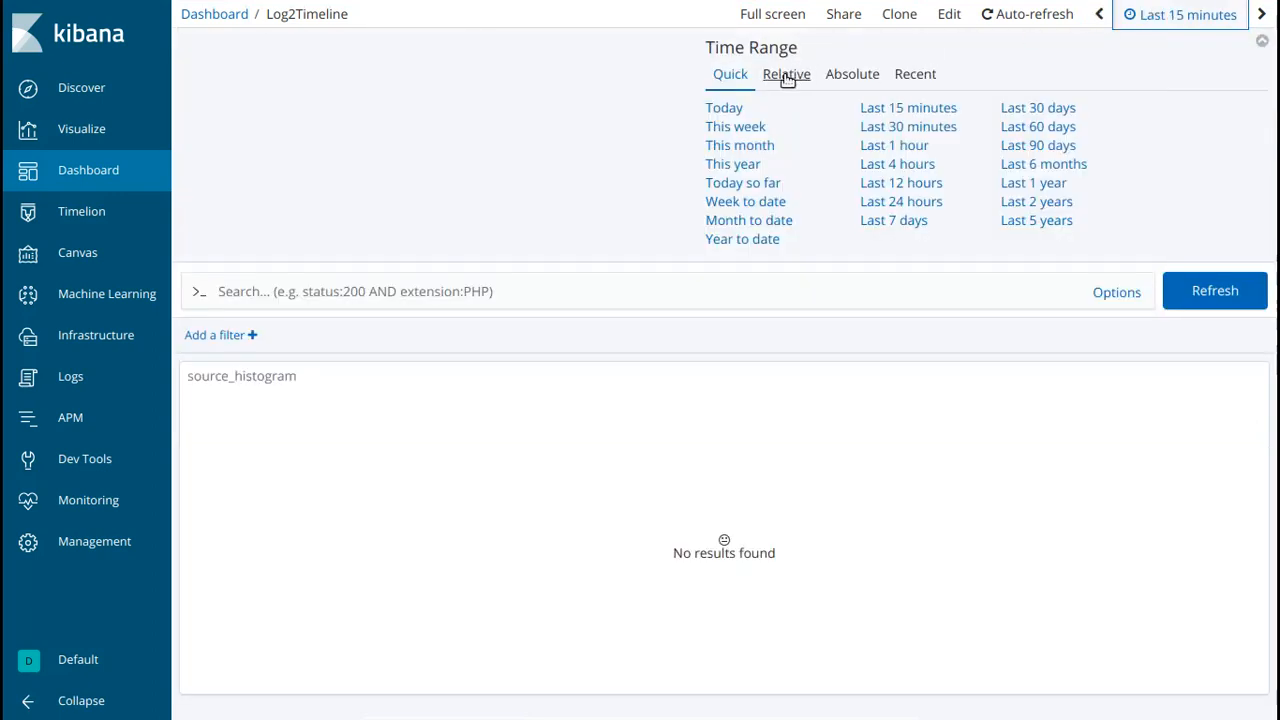
pyautogui.click(858, 78)
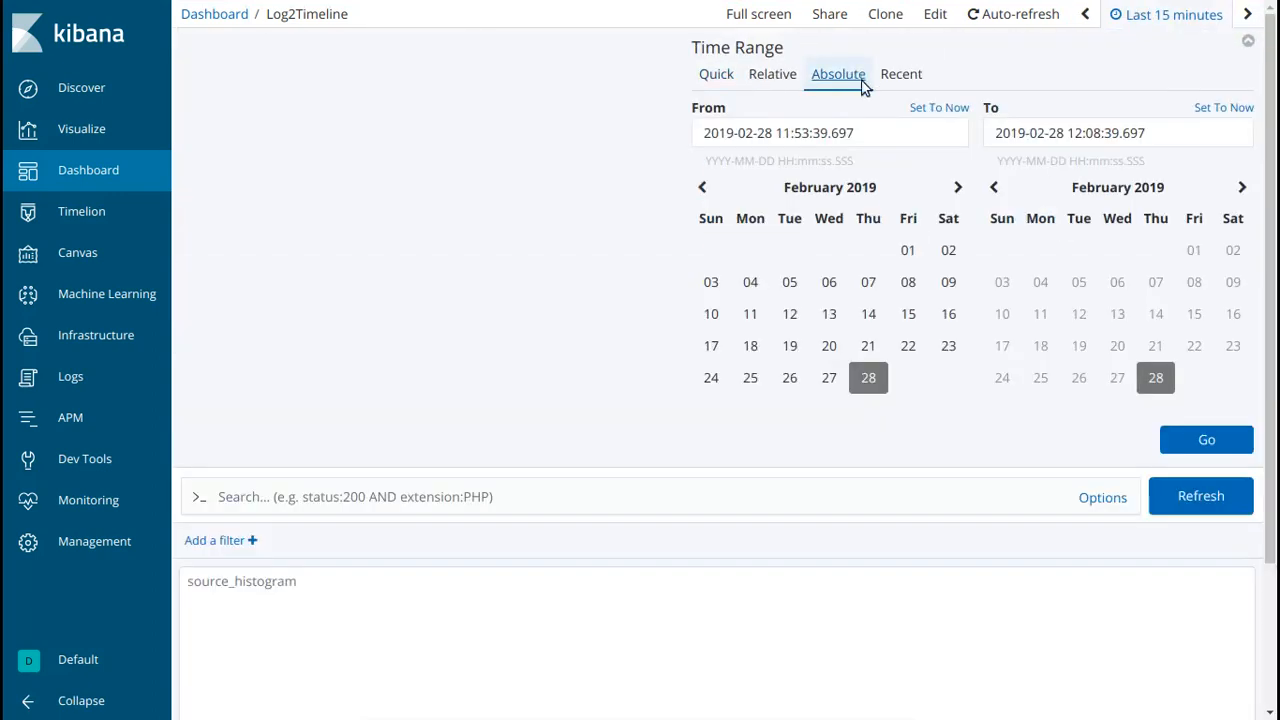
pyautogui.moveTo(719, 133); pyautogui.dragTo(726, 133)
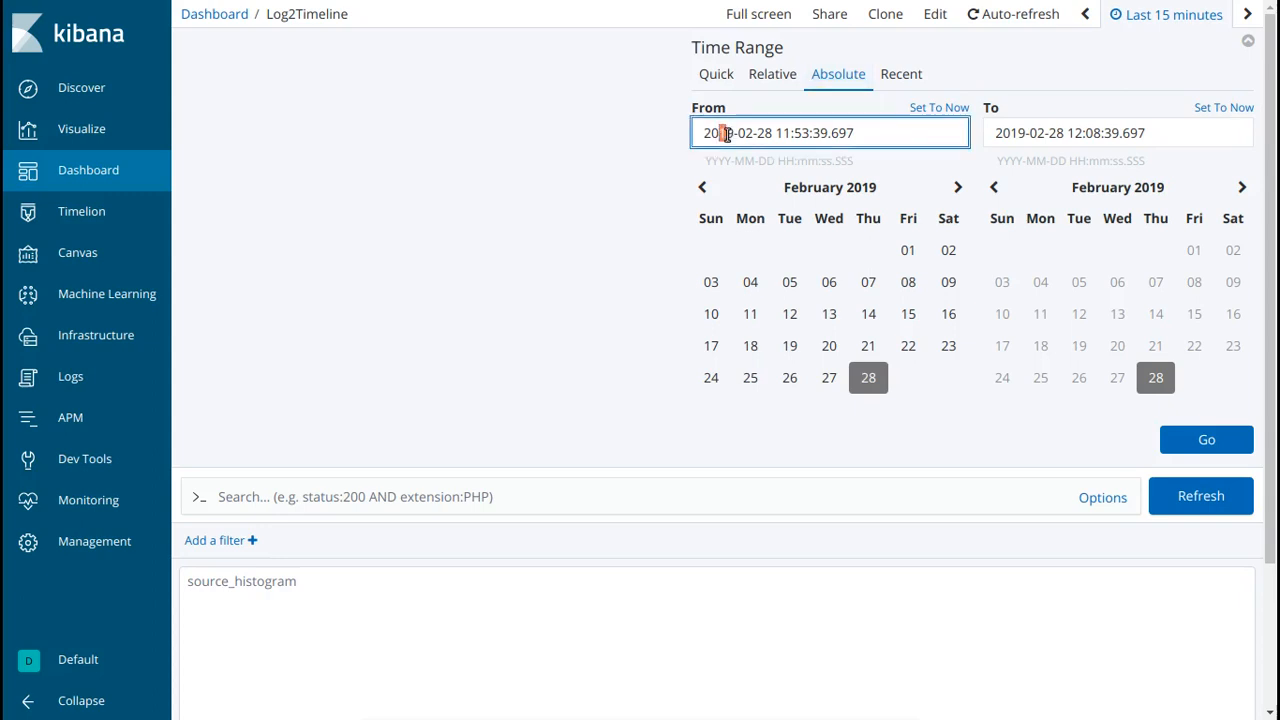
pyautogui.write('0')
pyautogui.click(1202, 450)
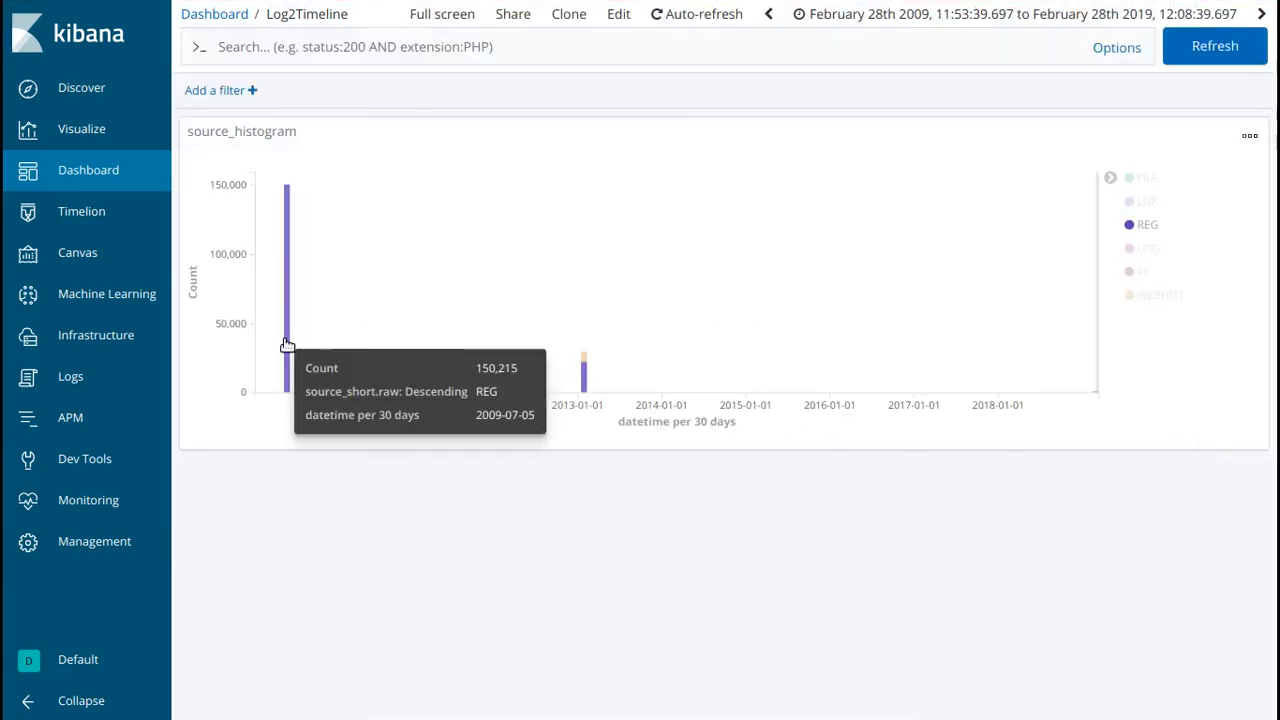
pyautogui.moveTo(585, 386)
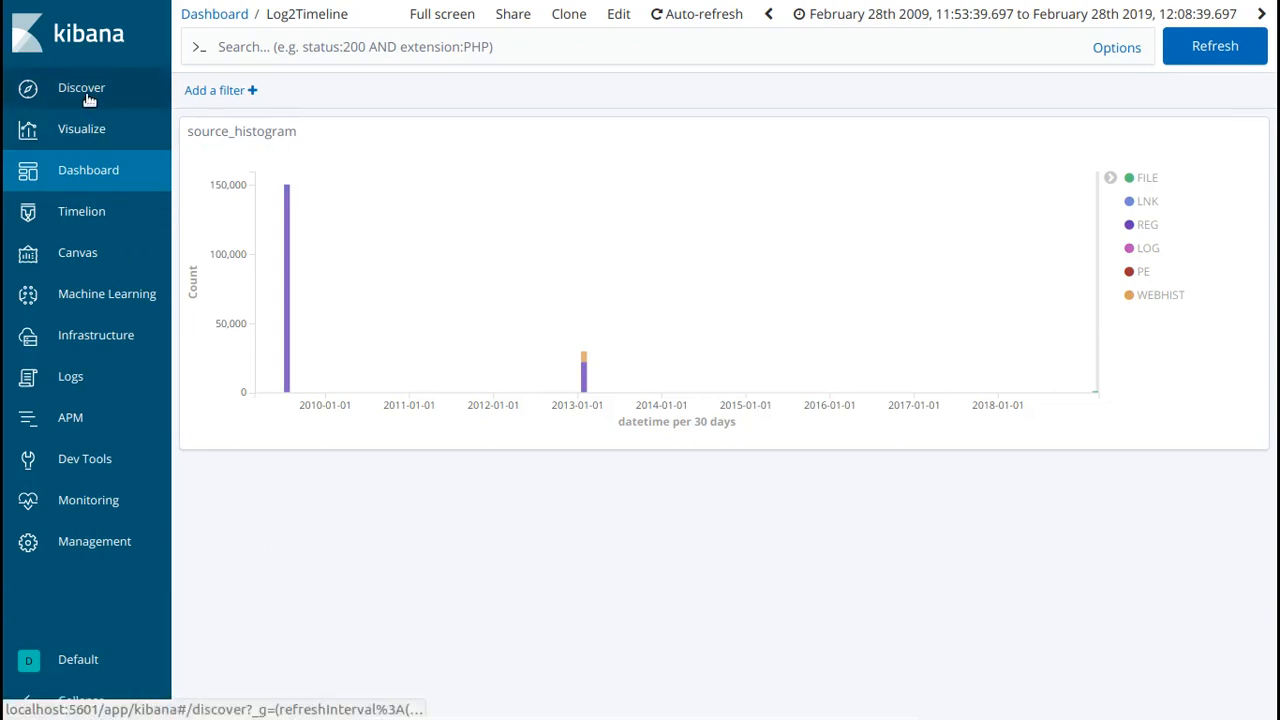
# Put the Log2Timeline dashboard in edit mode and add the saved search log2timeline_search as a panel.
pyautogui.click(619, 16)
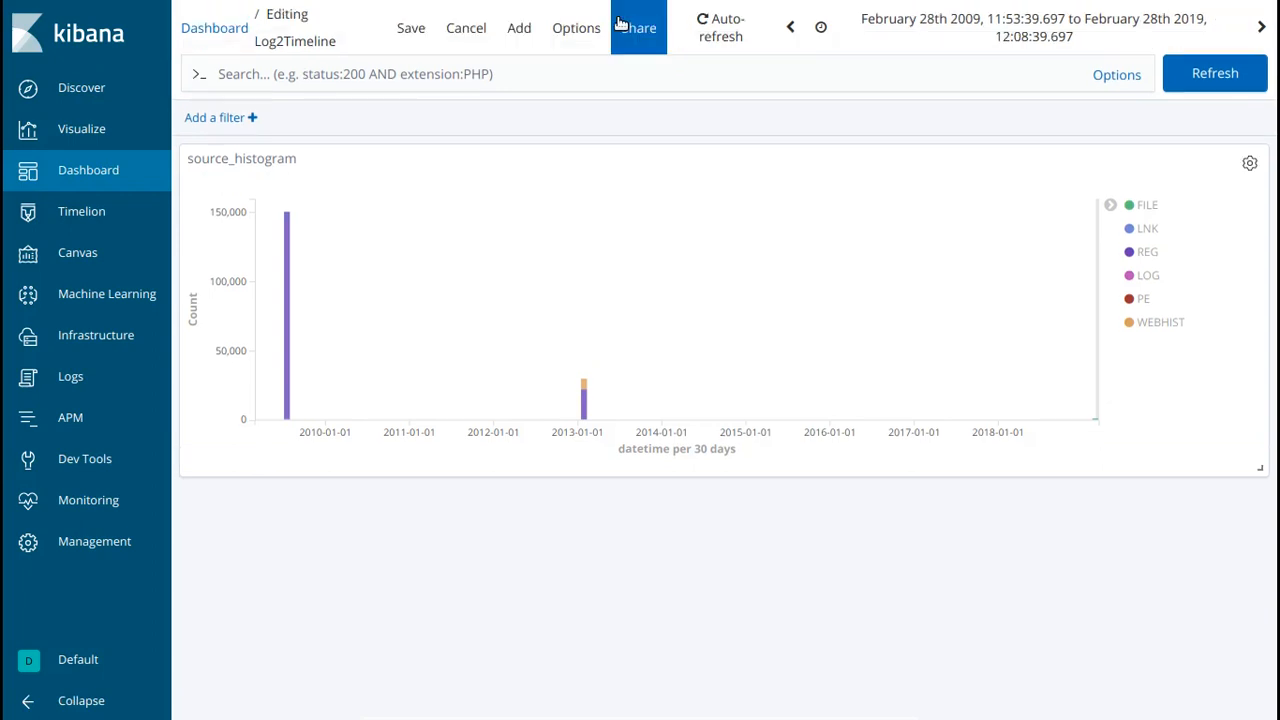
pyautogui.click(519, 28)
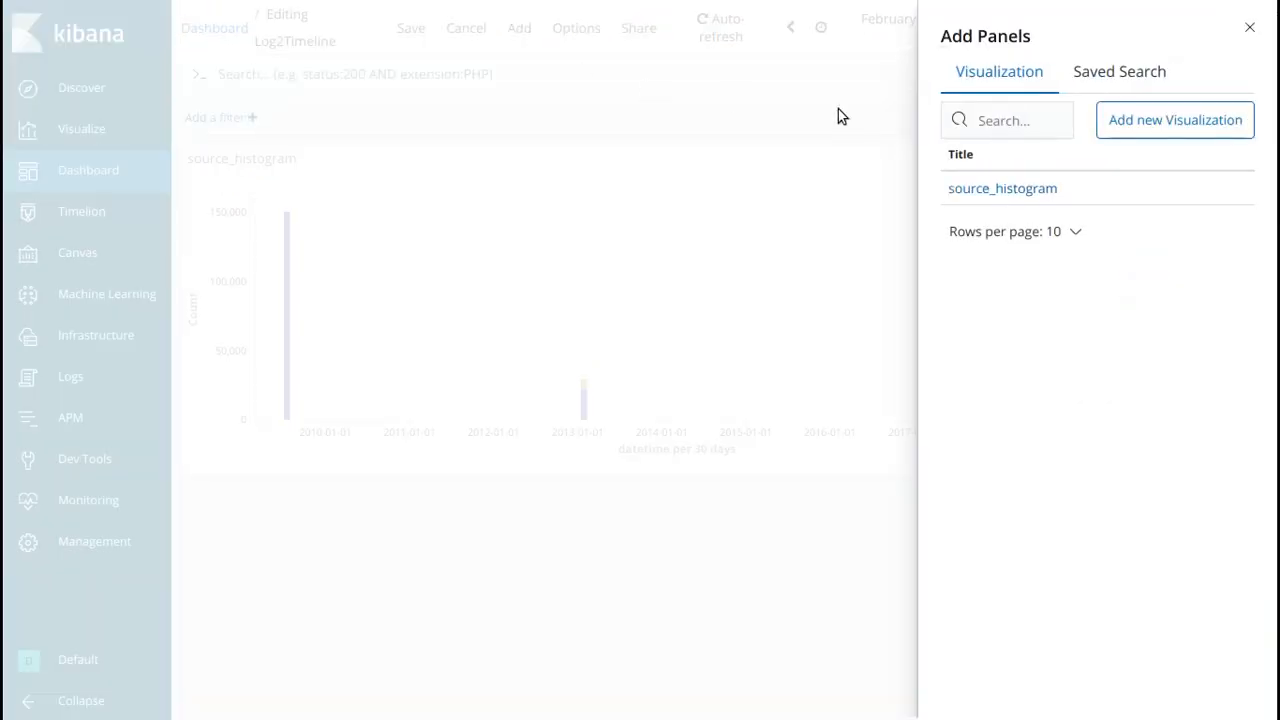
pyautogui.click(1120, 72)
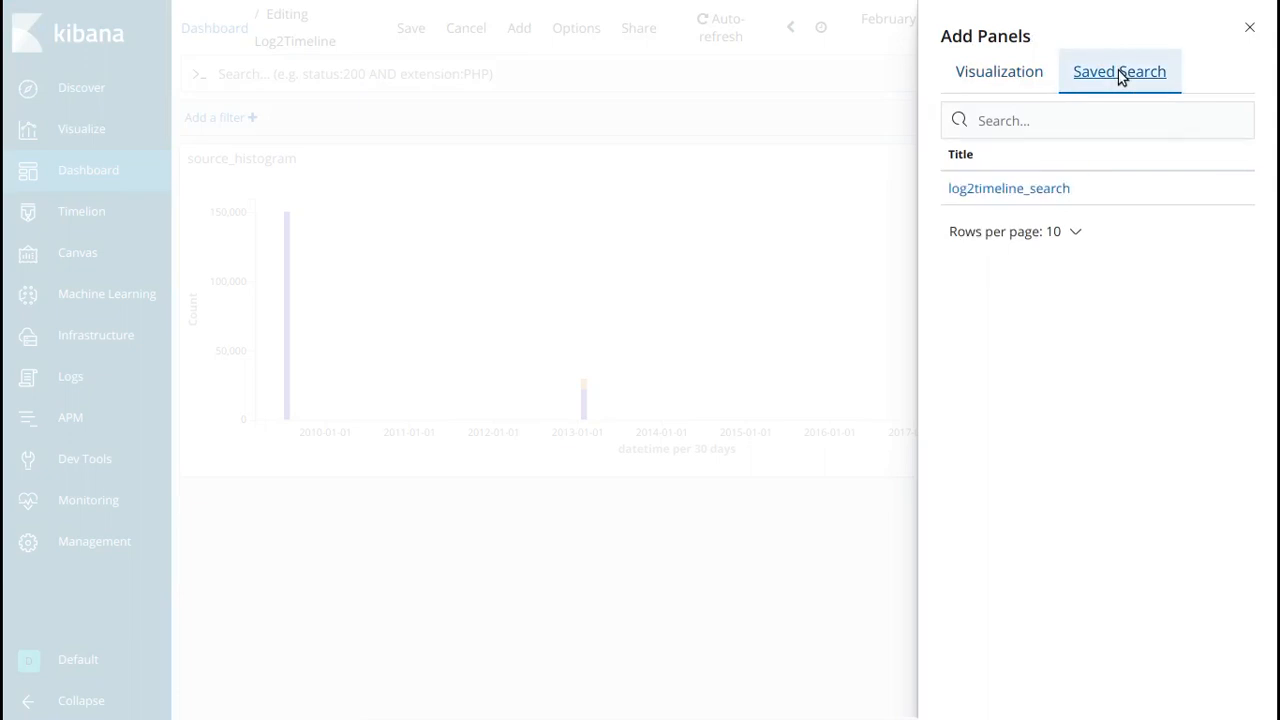
pyautogui.click(1001, 190)
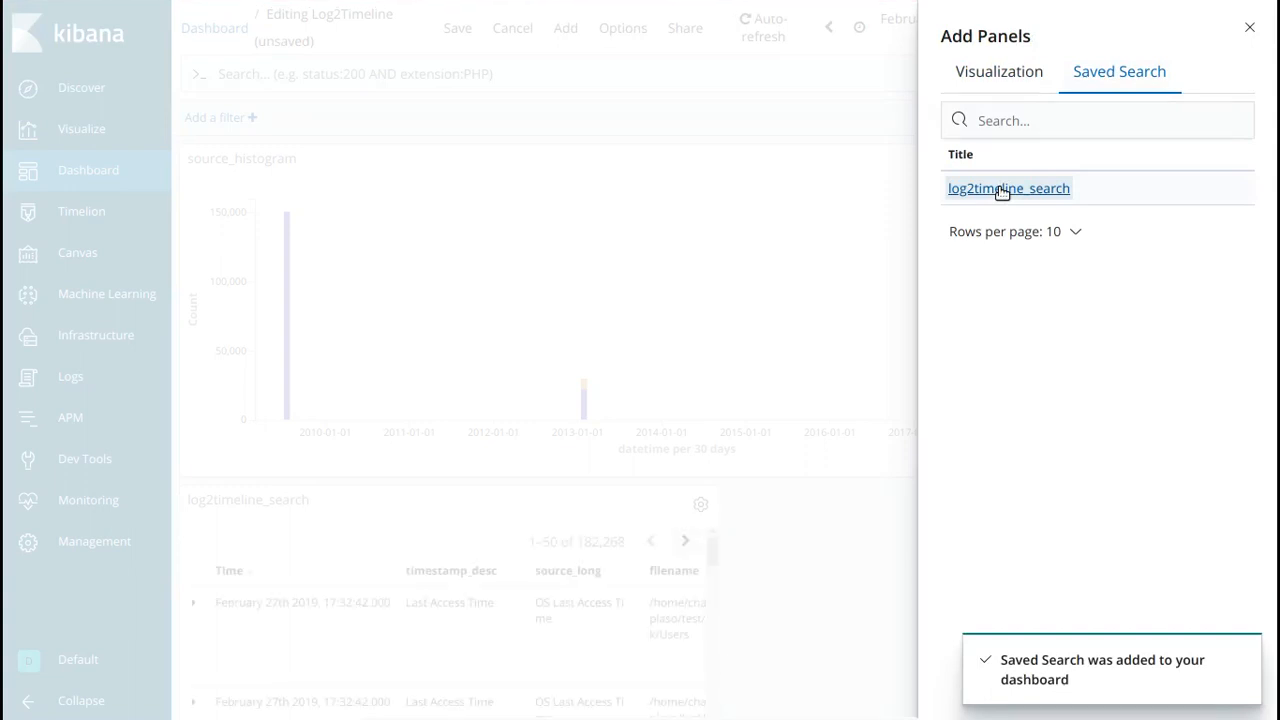
pyautogui.click(1250, 29)
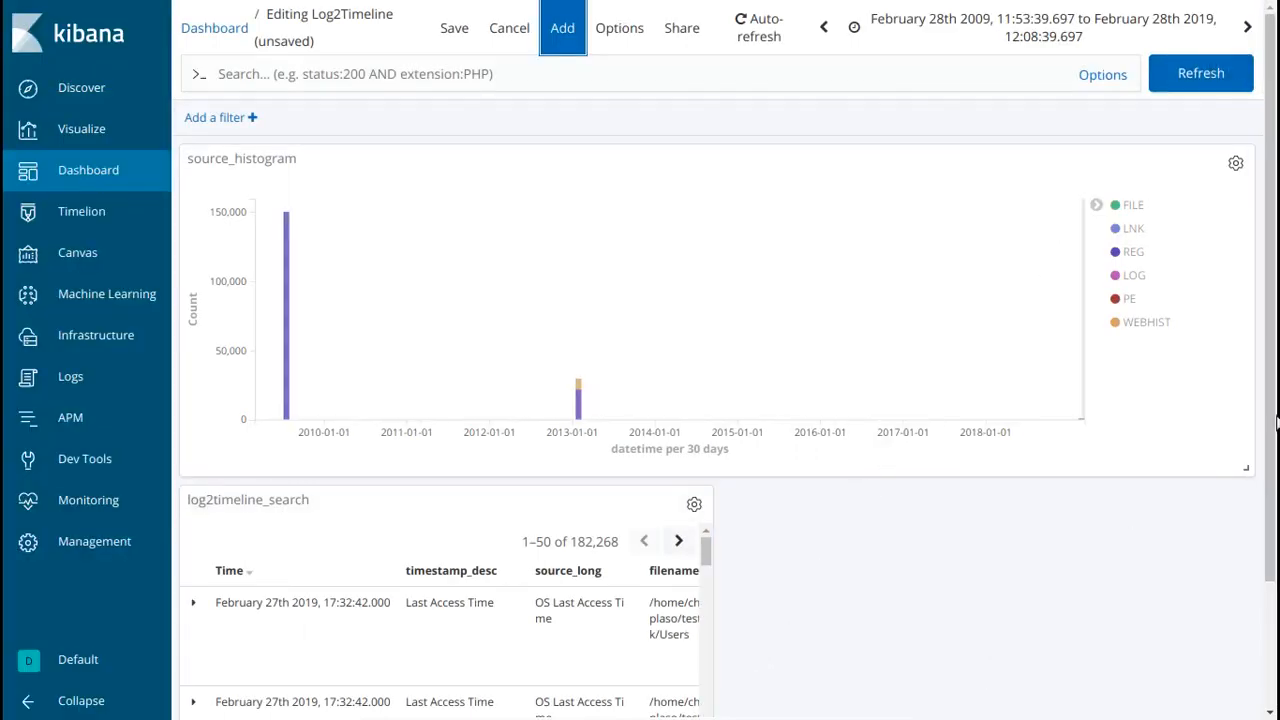
# Widen the log2timeline_search panel to the full width of the histogram above it and collapse the navigation side bar.
pyautogui.scroll(-3, 1276, 425)
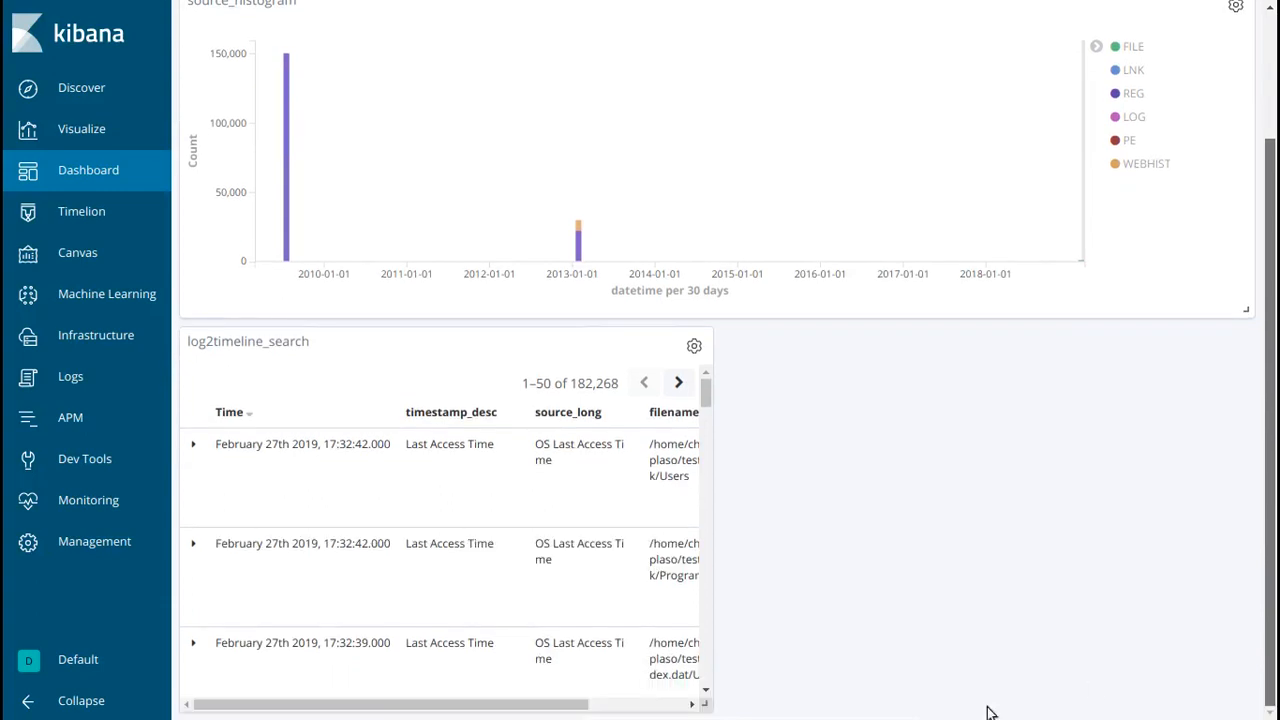
pyautogui.moveTo(703, 700); pyautogui.dragTo(1250, 690)
pyautogui.scroll(3, 1250, 690)
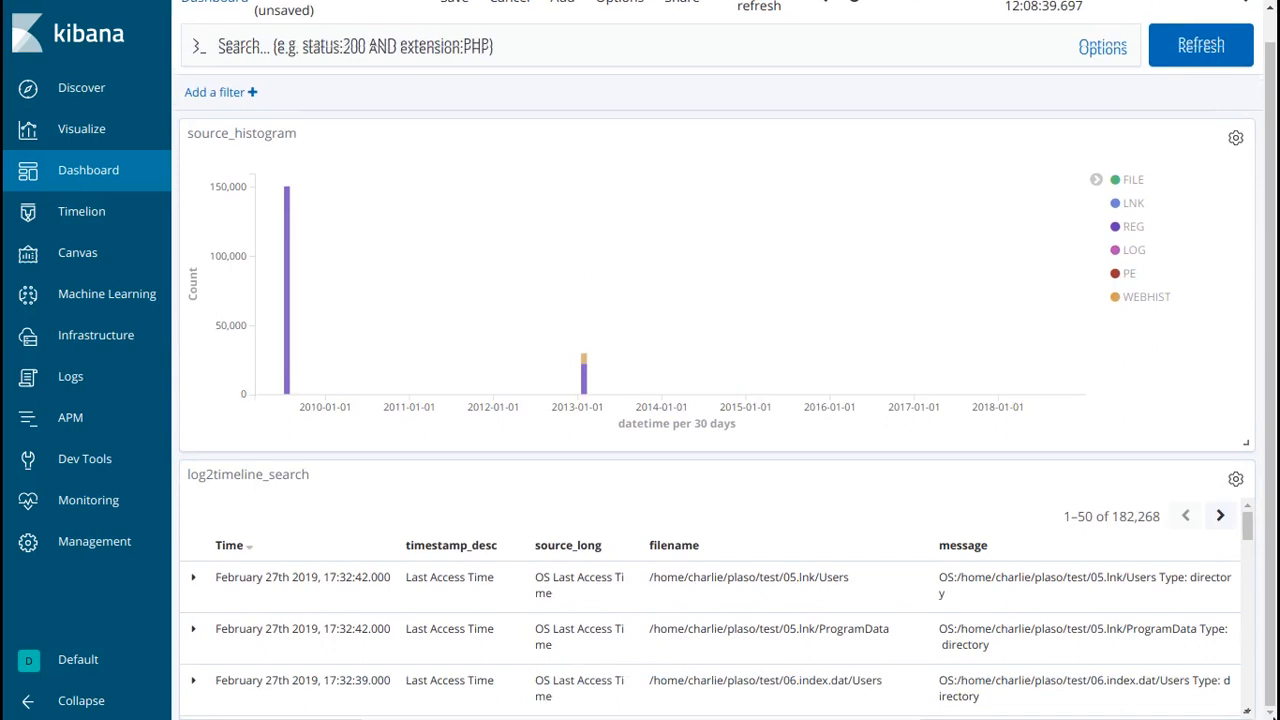
pyautogui.scroll(-1, 724, 400)
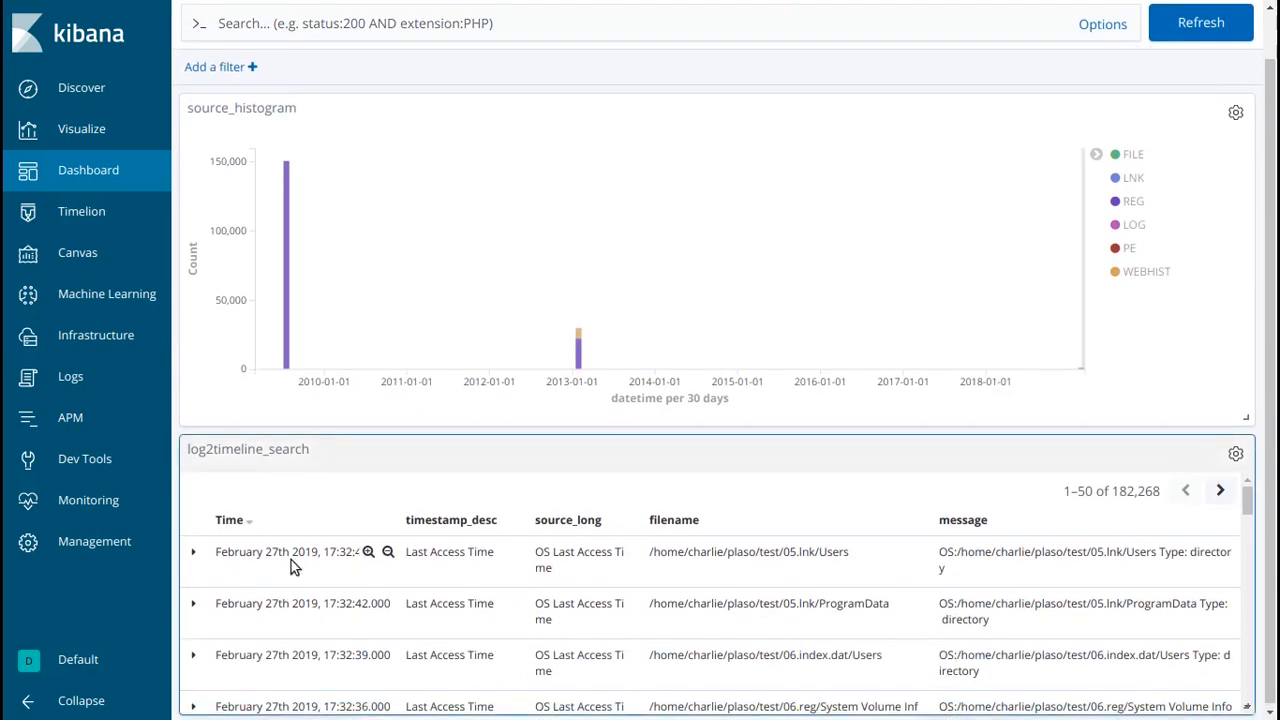
pyautogui.click(88, 702)
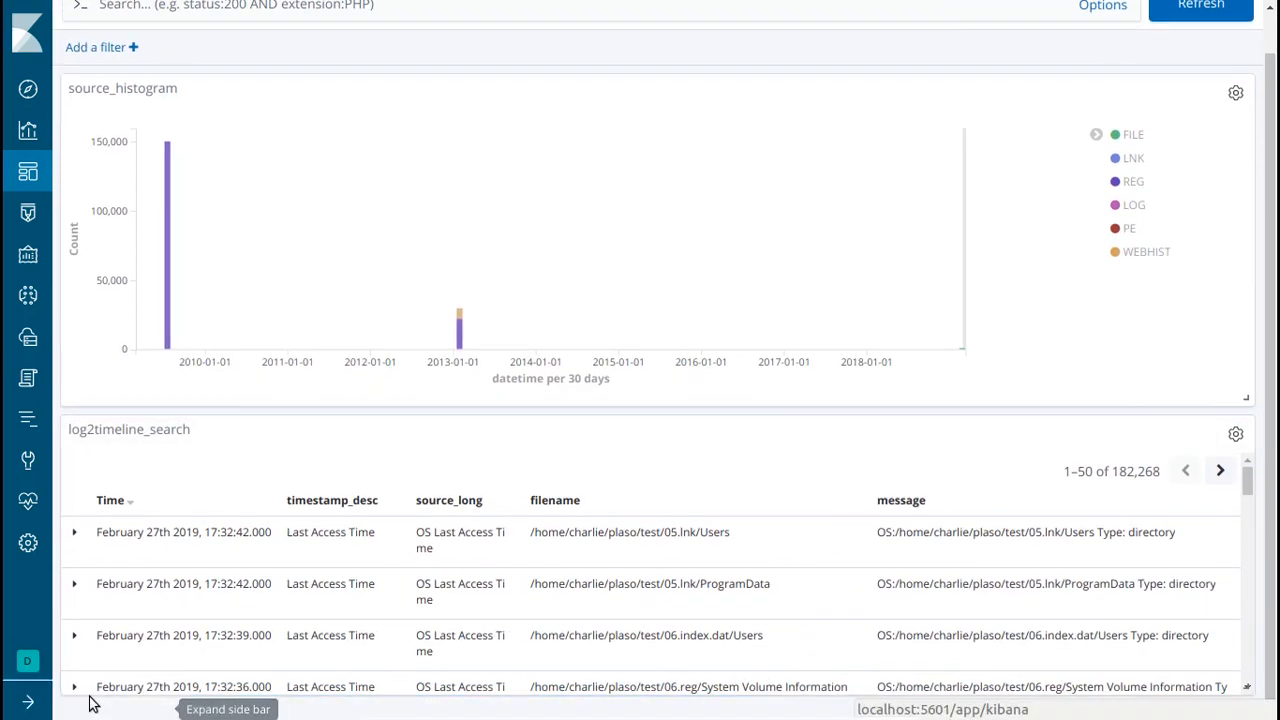
# Reduce the height of the source_histogram panel and make the log2timeline_search panel taller so more event rows fit.
pyautogui.scroll(1, 114, 680)
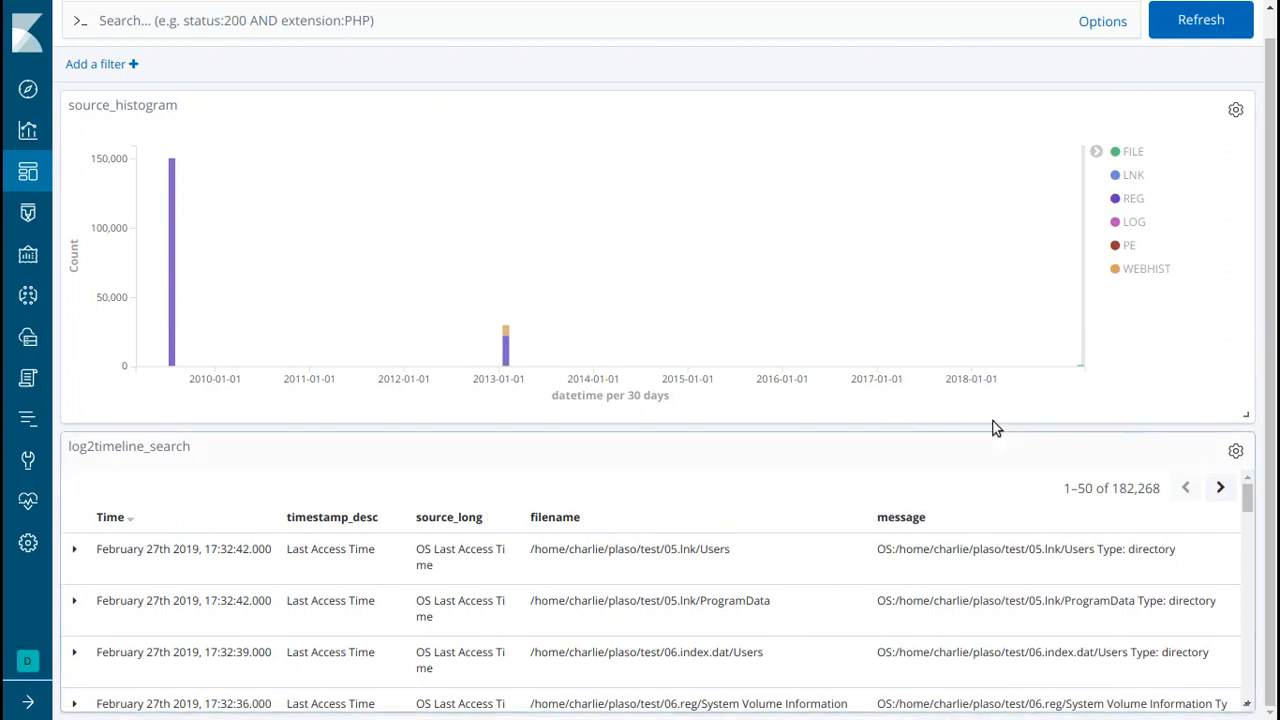
pyautogui.moveTo(1245, 414); pyautogui.dragTo(1243, 329)
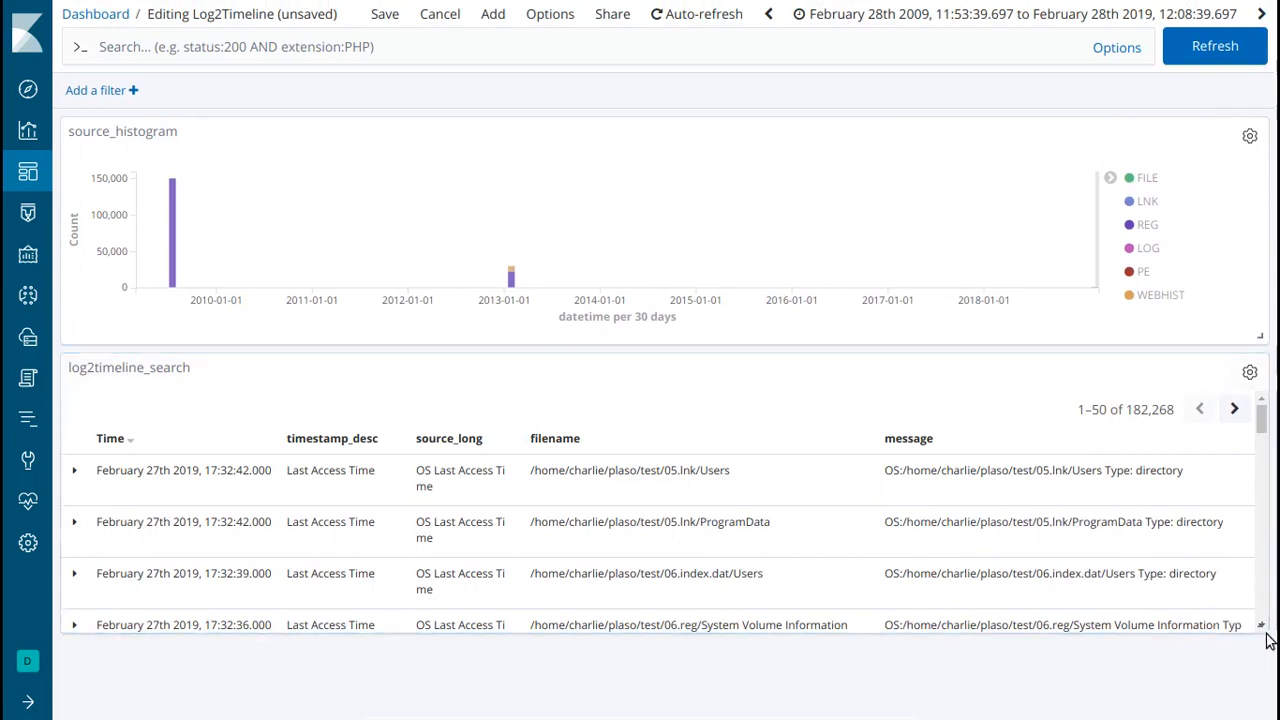
pyautogui.moveTo(1265, 637); pyautogui.dragTo(1271, 690)
pyautogui.scroll(-6, 650, 548)
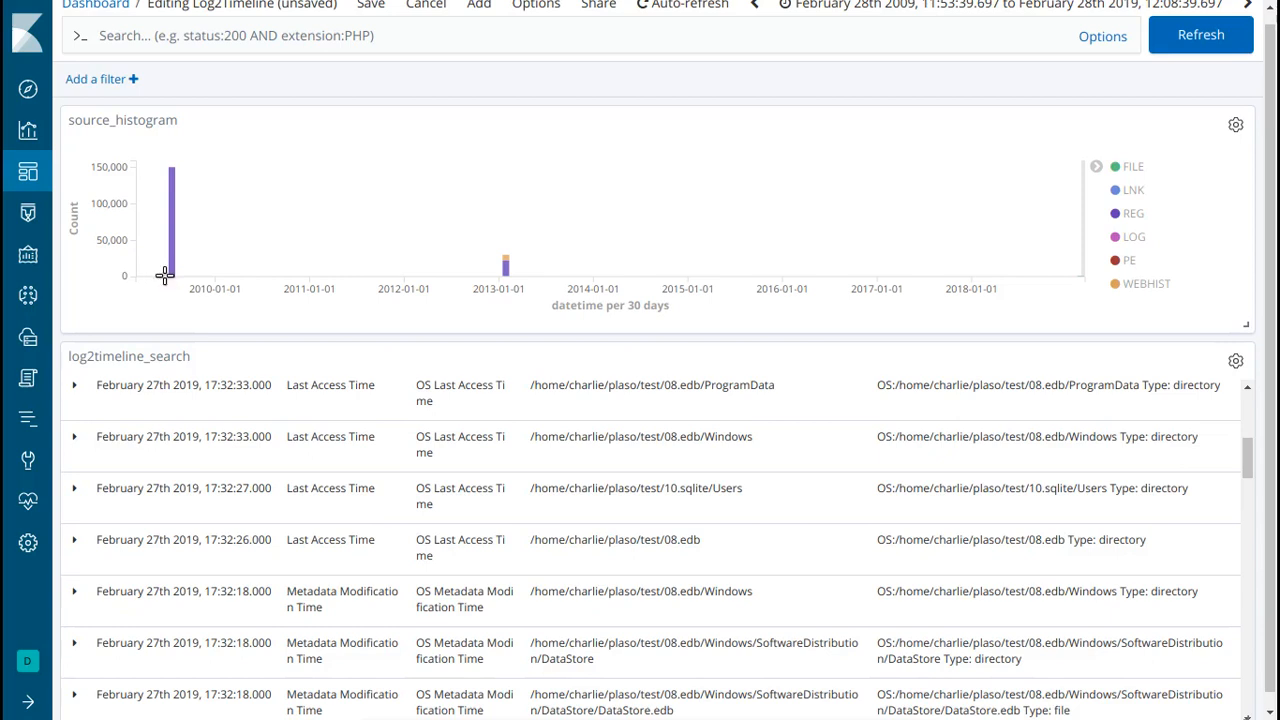
# Narrow the histogram's time range to June 20, 2009 through March 23, 2013, and inspect its bars and the listed events.
pyautogui.moveTo(165, 276)
pyautogui.mouseDown()
pyautogui.moveTo(189, 277)
pyautogui.moveTo(179, 272)
pyautogui.moveTo(180, 300)
pyautogui.moveTo(509, 303)
pyautogui.moveTo(540, 291)
pyautogui.moveTo(520, 284)
pyautogui.mouseUp()
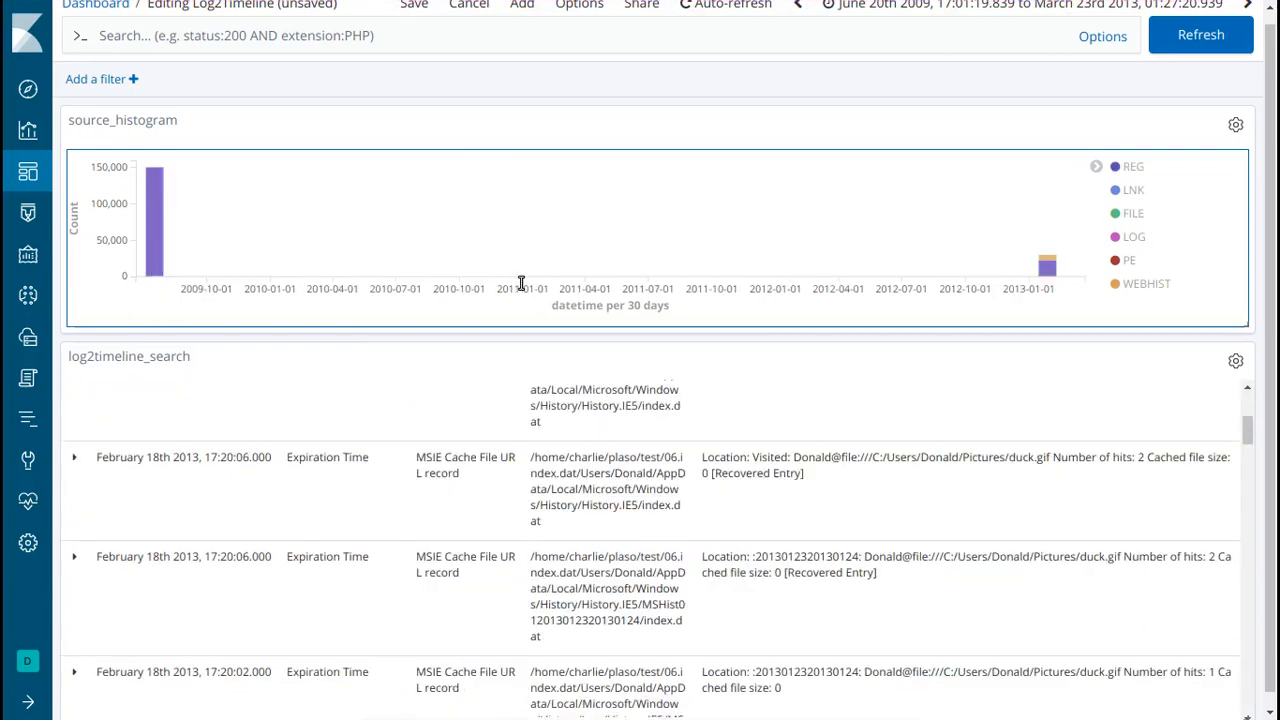
pyautogui.moveTo(158, 180)
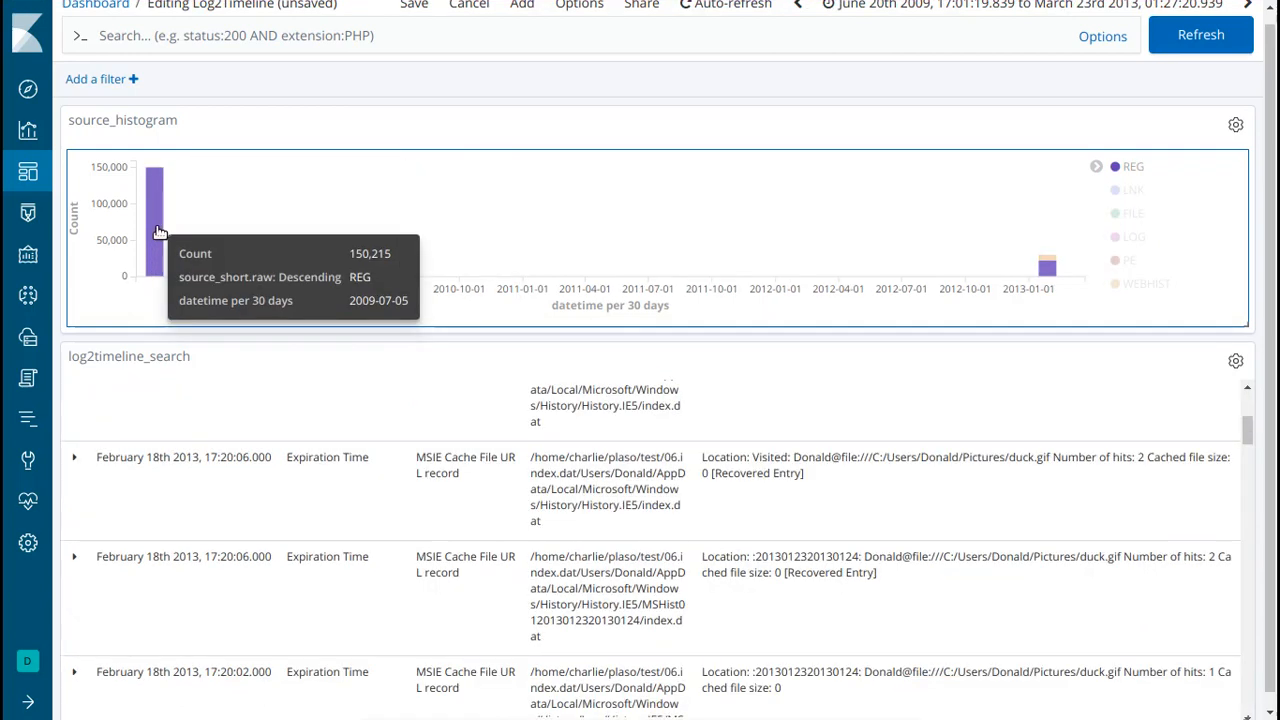
pyautogui.moveTo(1046, 270)
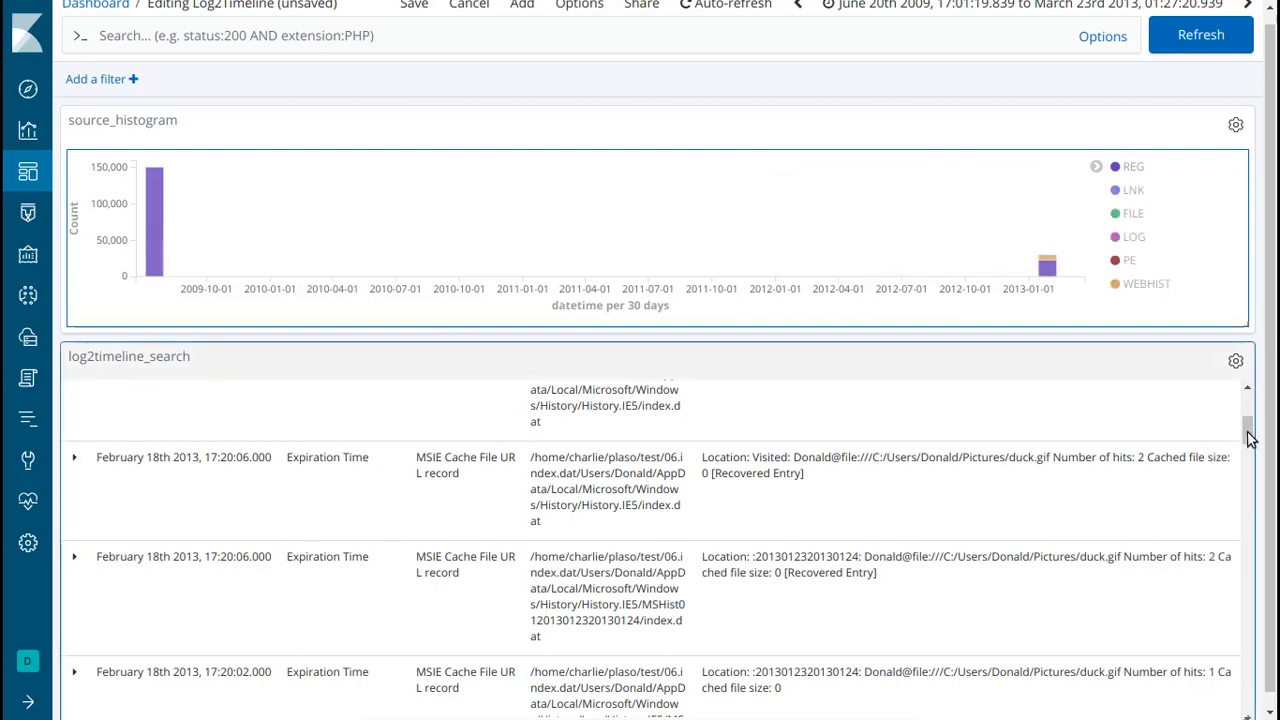
pyautogui.moveTo(1247, 437); pyautogui.dragTo(1247, 360)
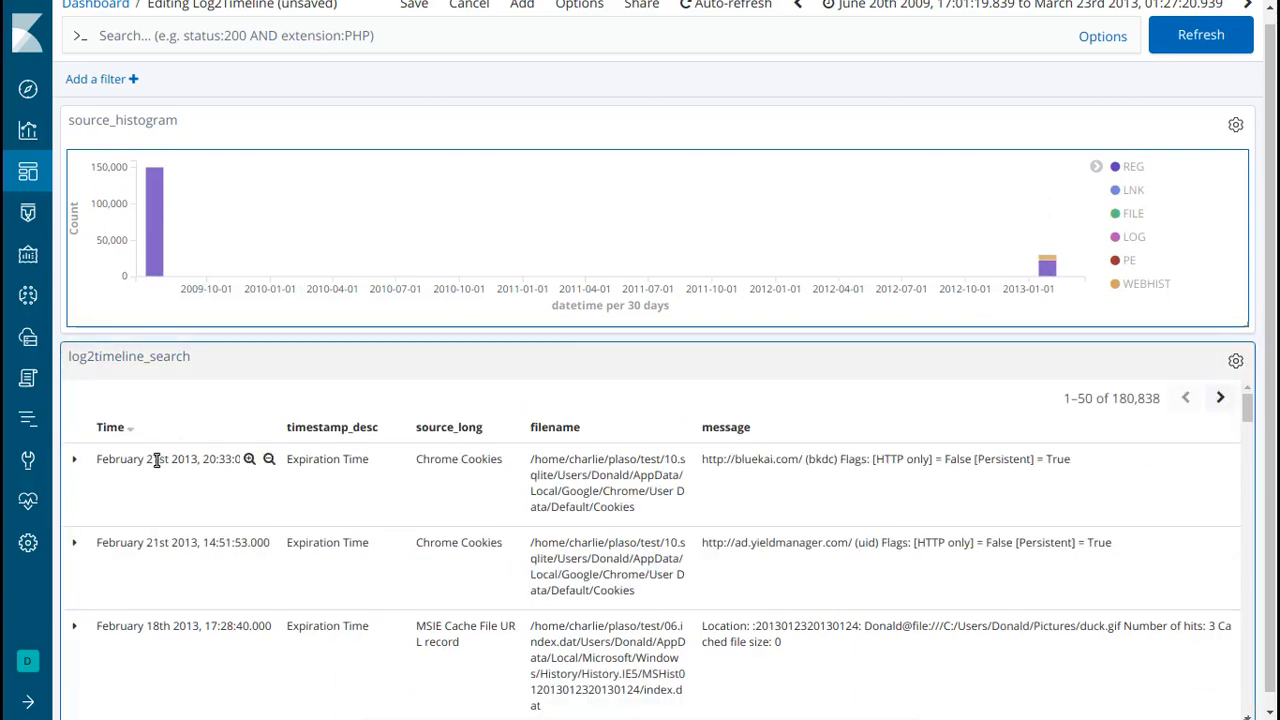
pyautogui.moveTo(1045, 275)
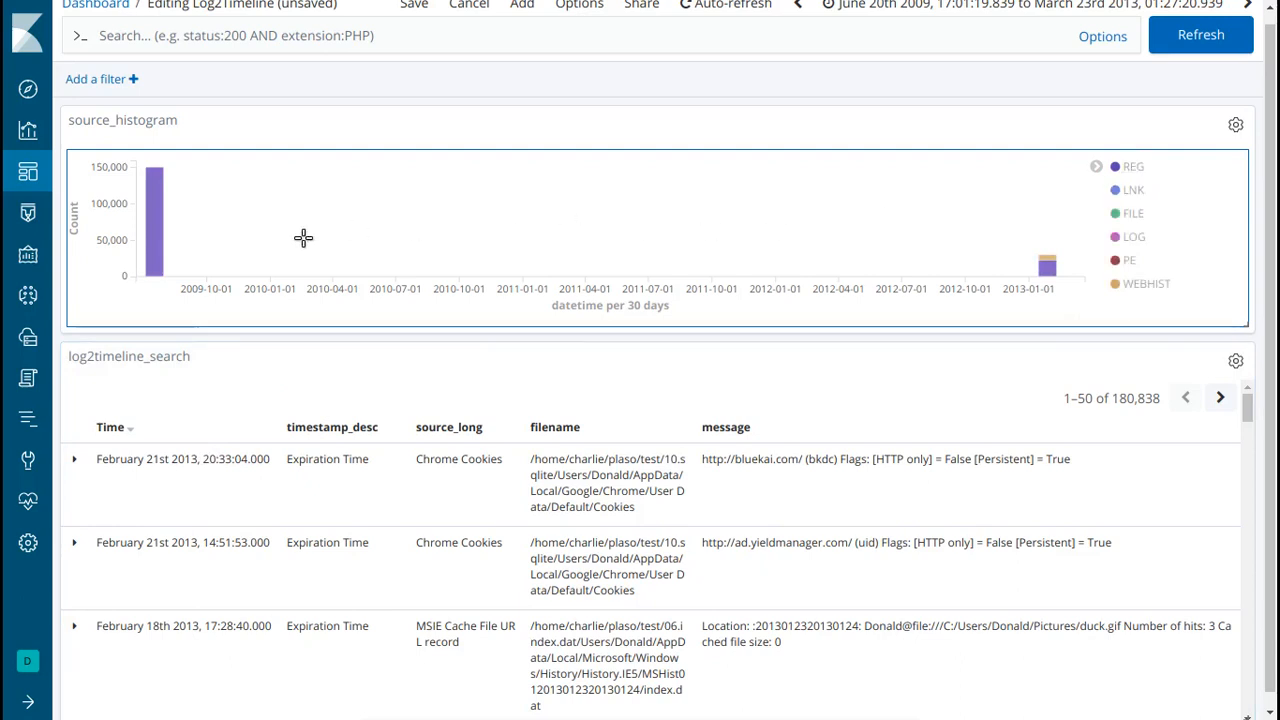
pyautogui.moveTo(155, 204)
# Search the dashboard for duck*.
pyautogui.click(499, 42)
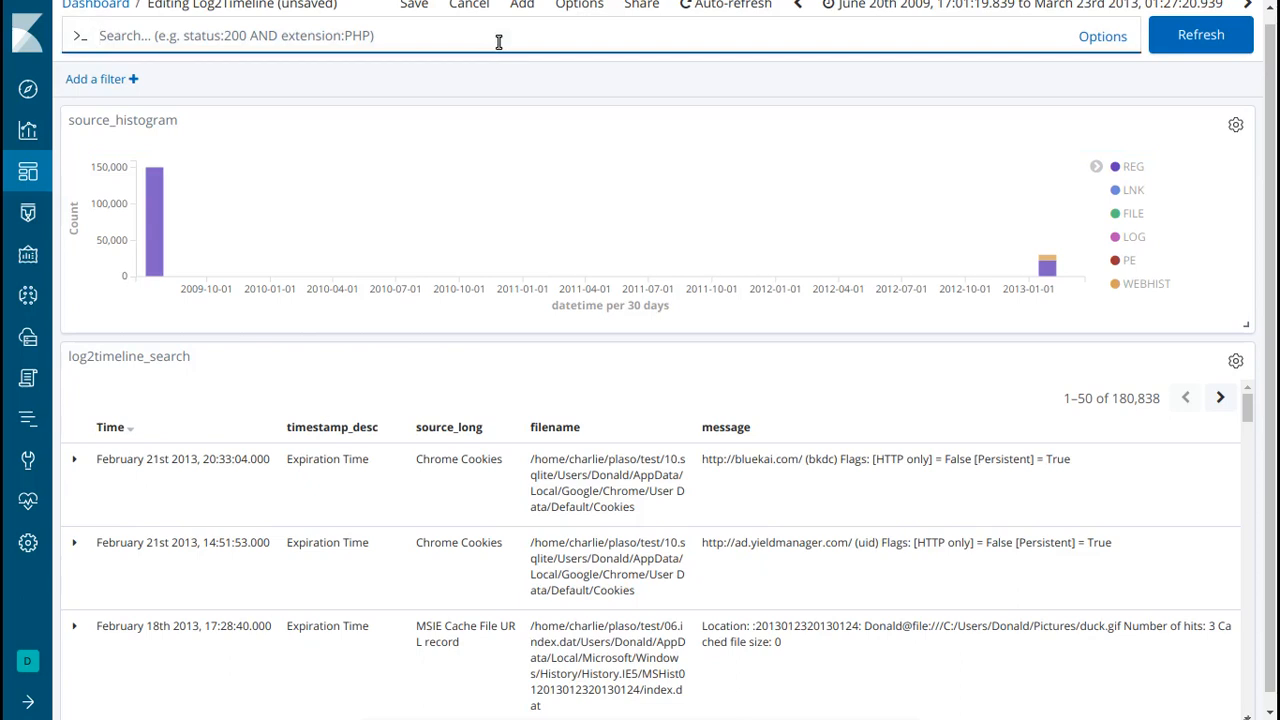
pyautogui.write('duck*')
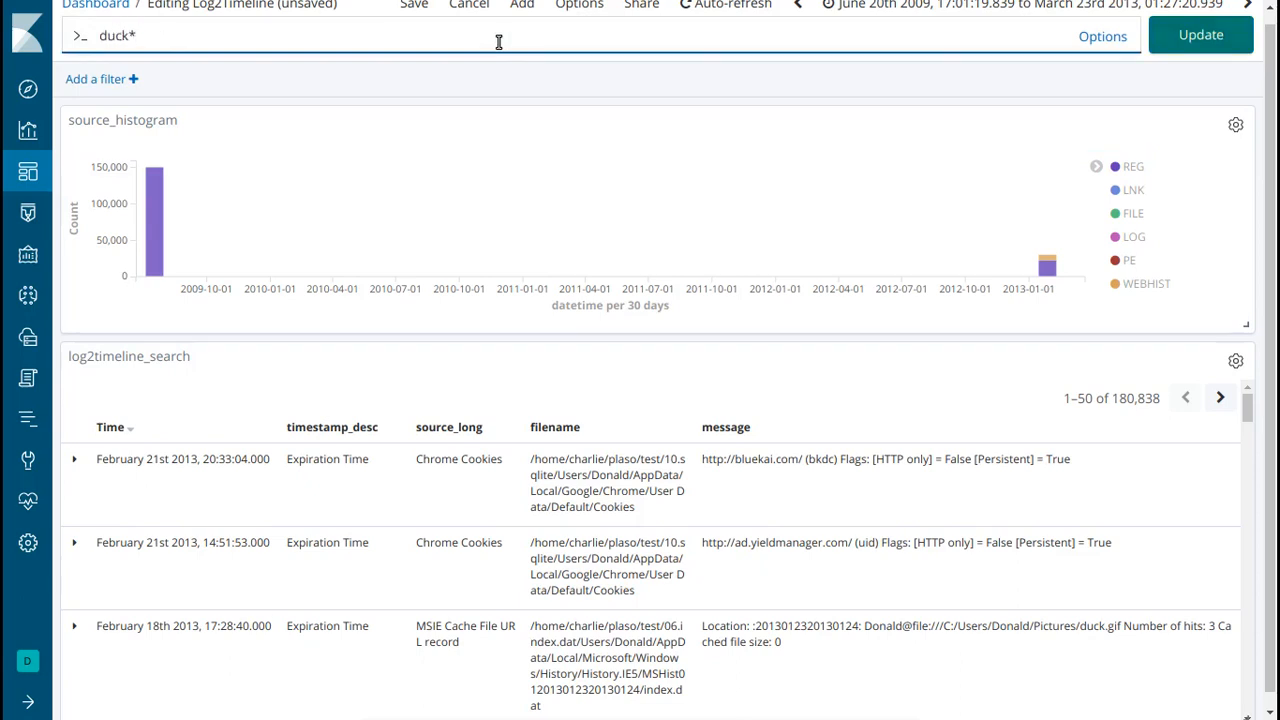
pyautogui.press('Return')
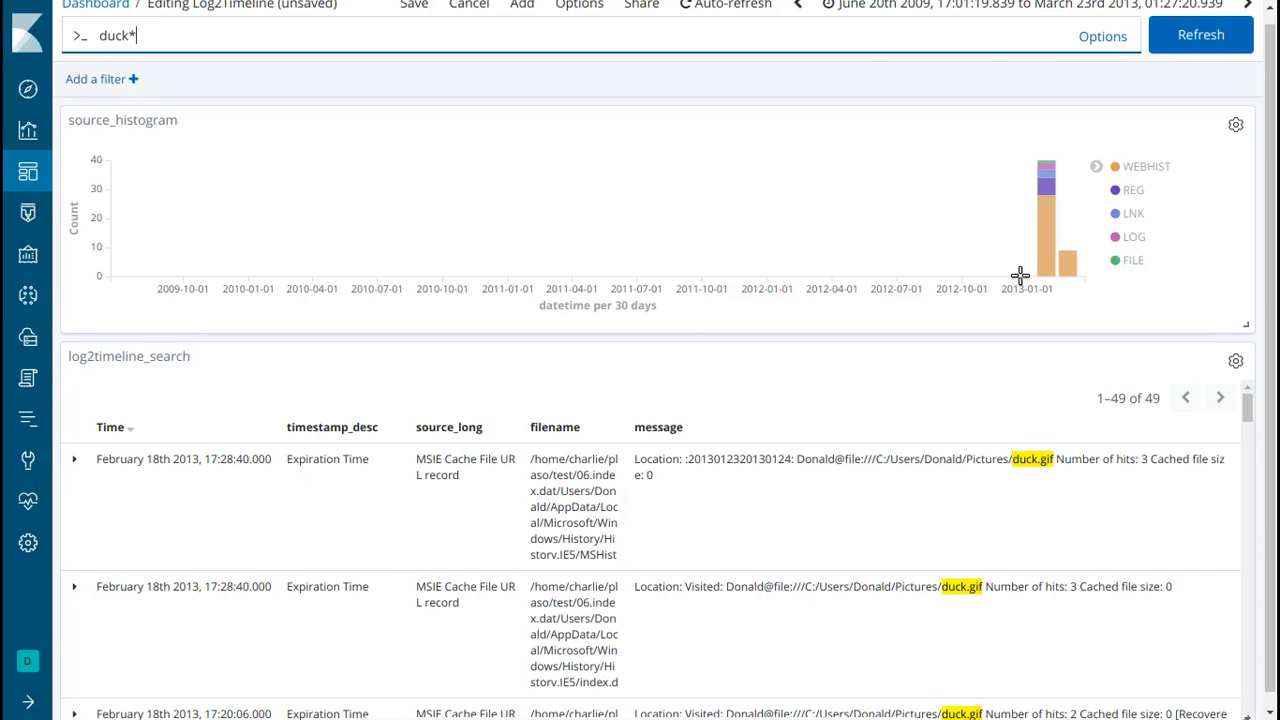
# Narrow the histogram to December 15, 2012 through March 22, 2013, and inspect the source types in the duck* bars.
pyautogui.moveTo(1015, 273); pyautogui.dragTo(1085, 268)
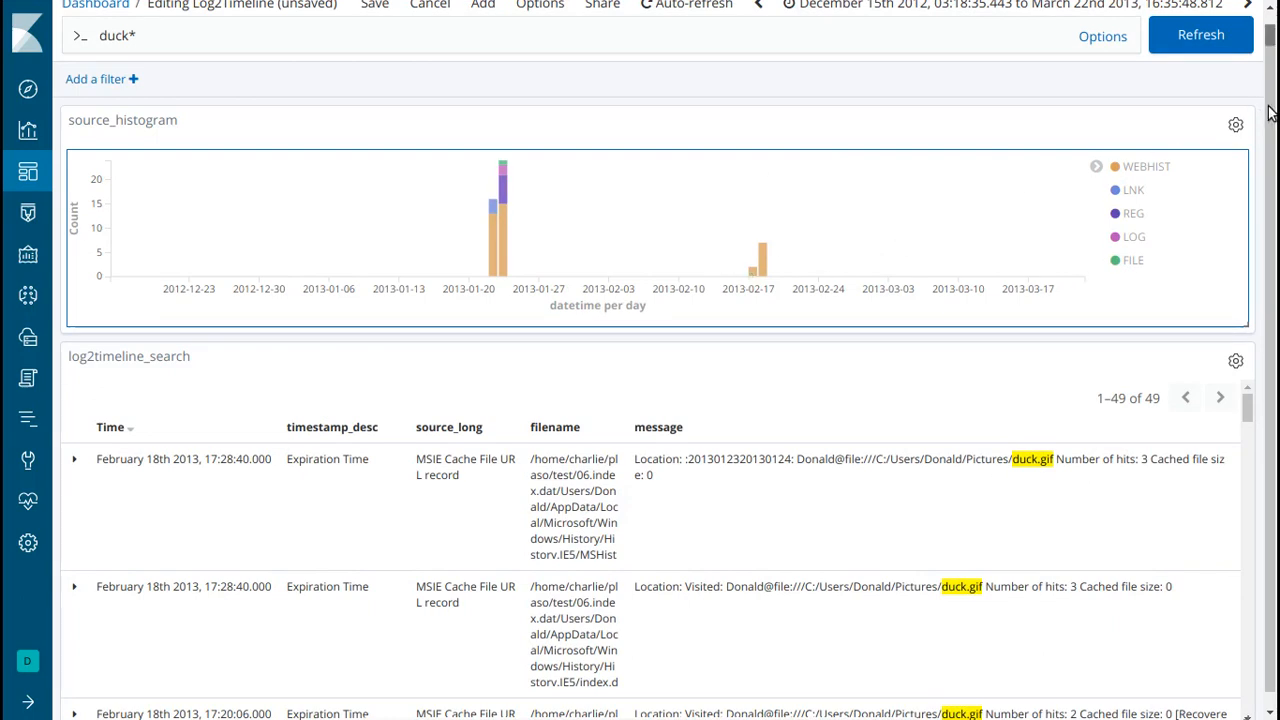
pyautogui.scroll(1, 1270, 40)
pyautogui.click(930, 19)
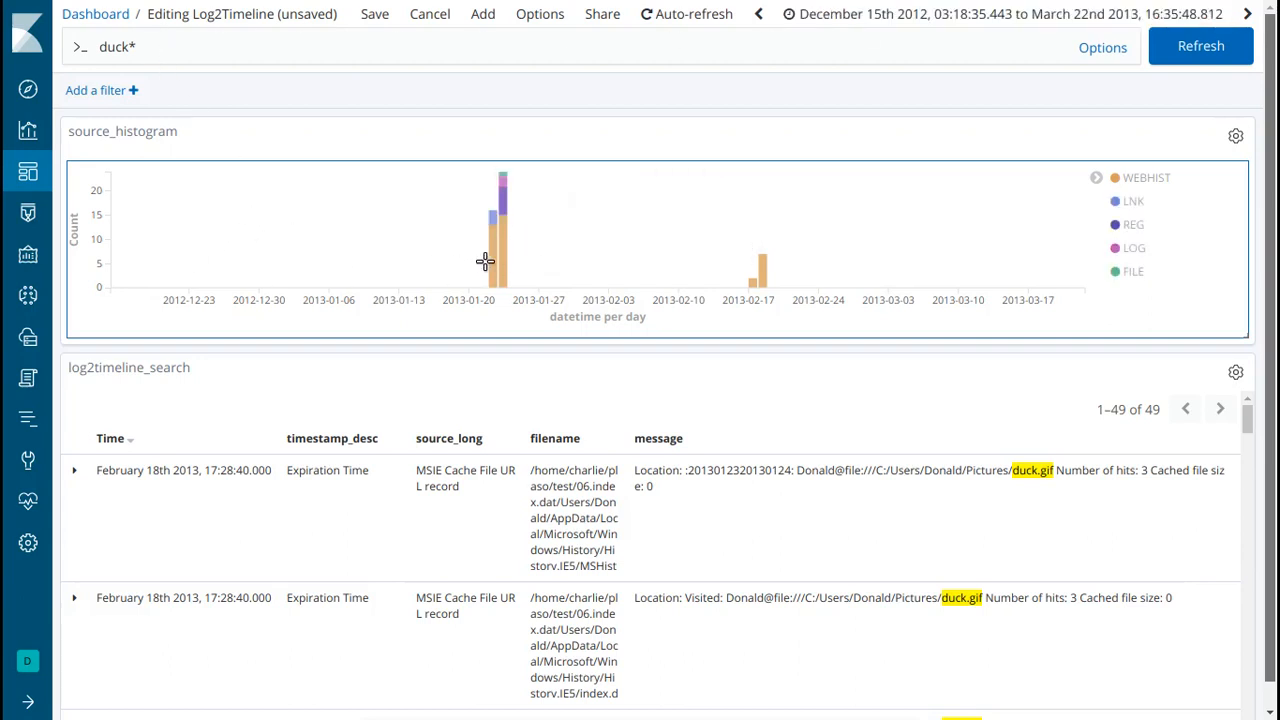
pyautogui.moveTo(497, 268)
pyautogui.moveTo(493, 219)
pyautogui.moveTo(504, 193)
pyautogui.moveTo(756, 289)
# Clear and reapply the duck* query twice to compare the histogram with and without the search term.
pyautogui.tripleClick(189, 49)
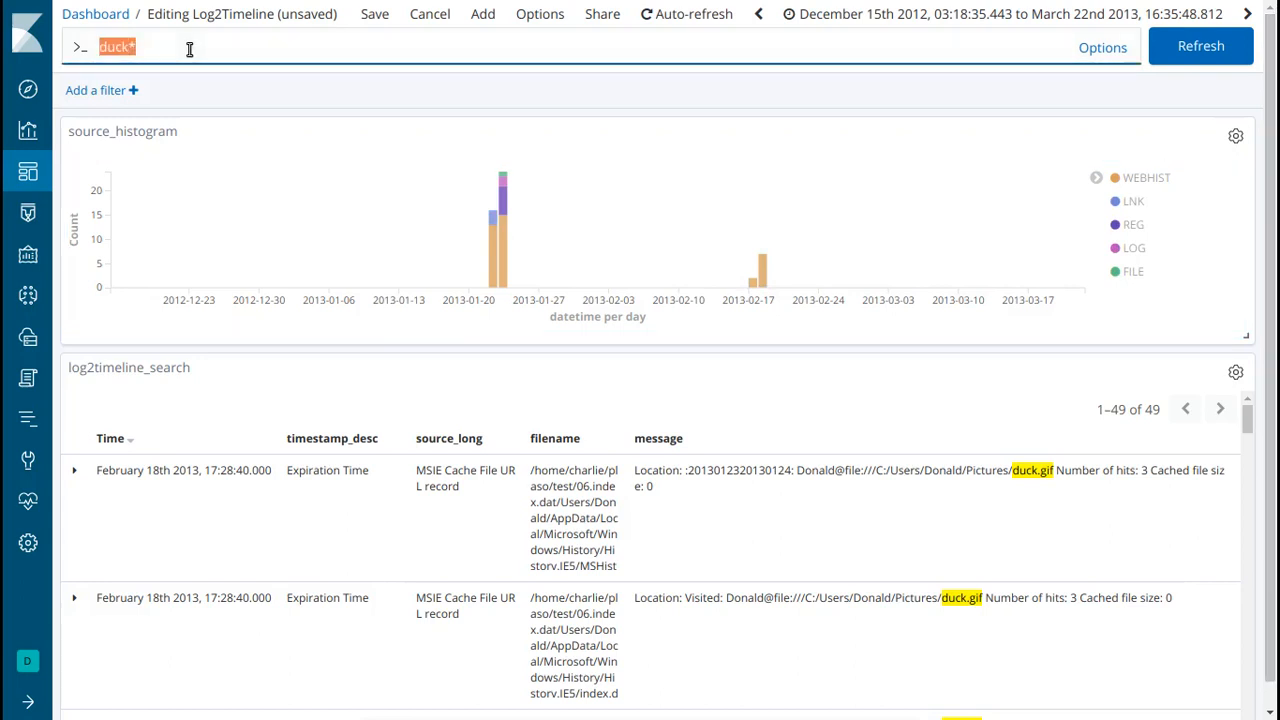
pyautogui.press('BackSpace')
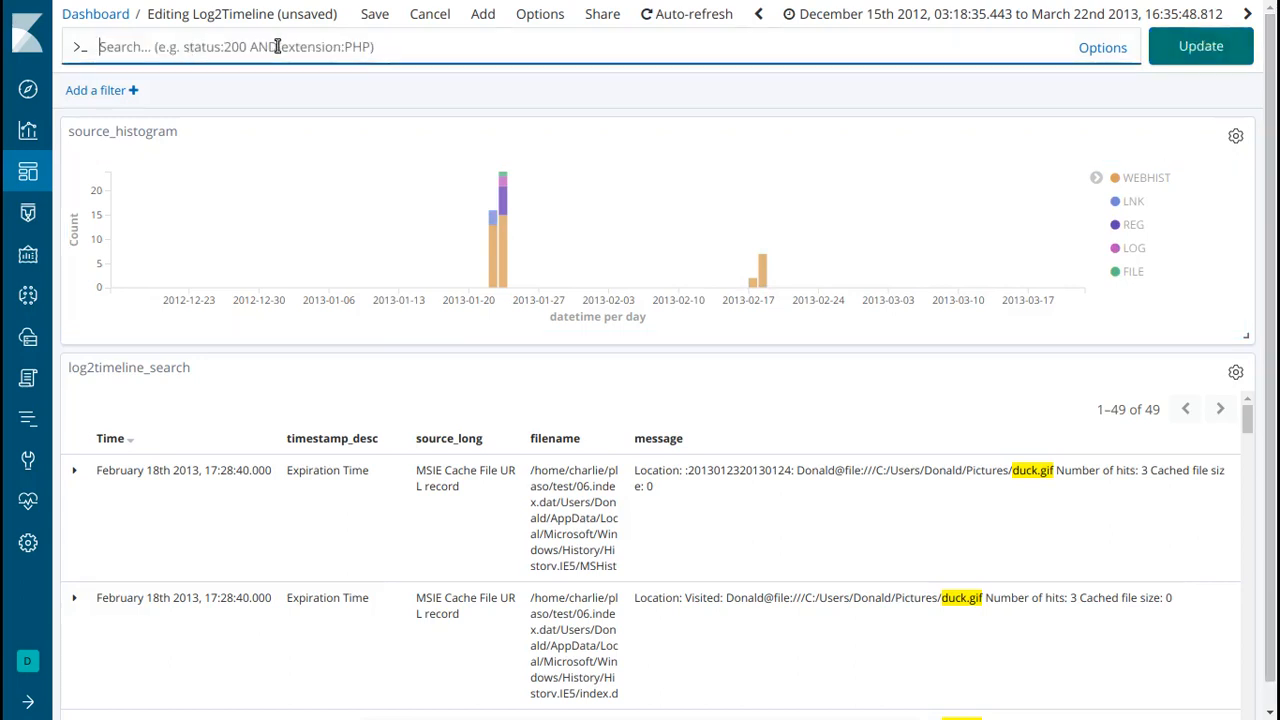
pyautogui.press('Return')
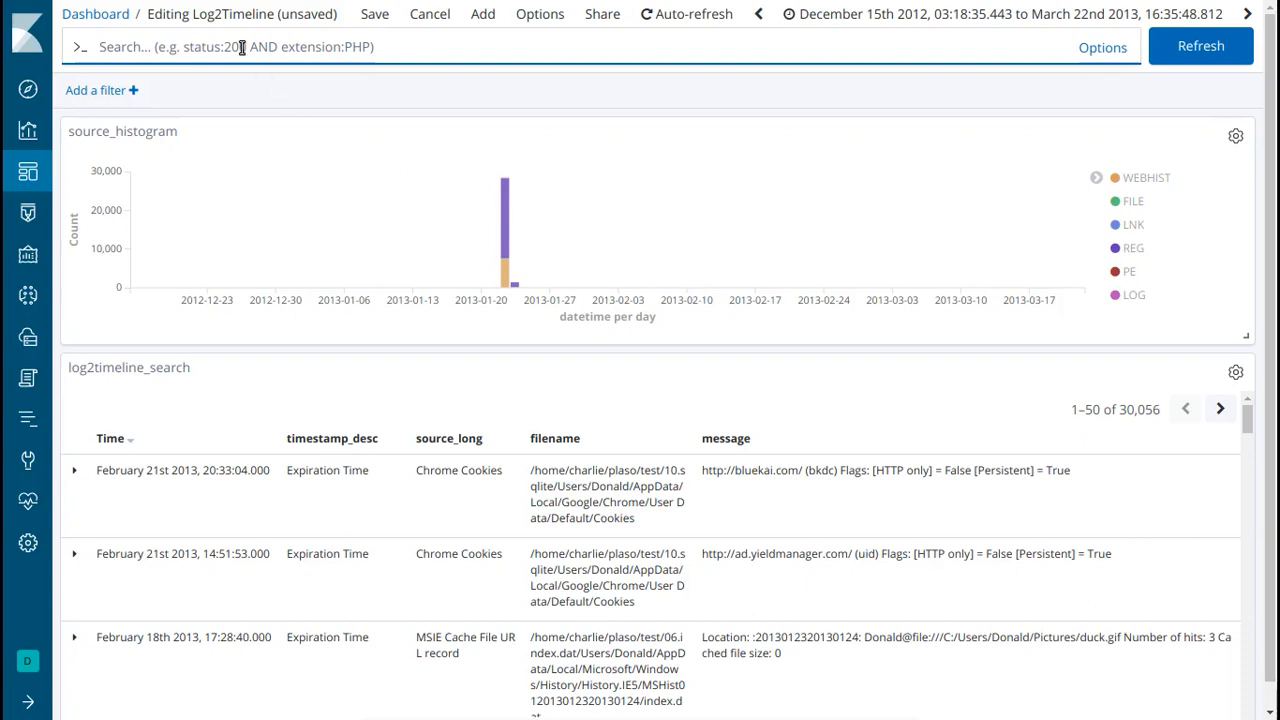
pyautogui.write('duck*')
pyautogui.press('Return')
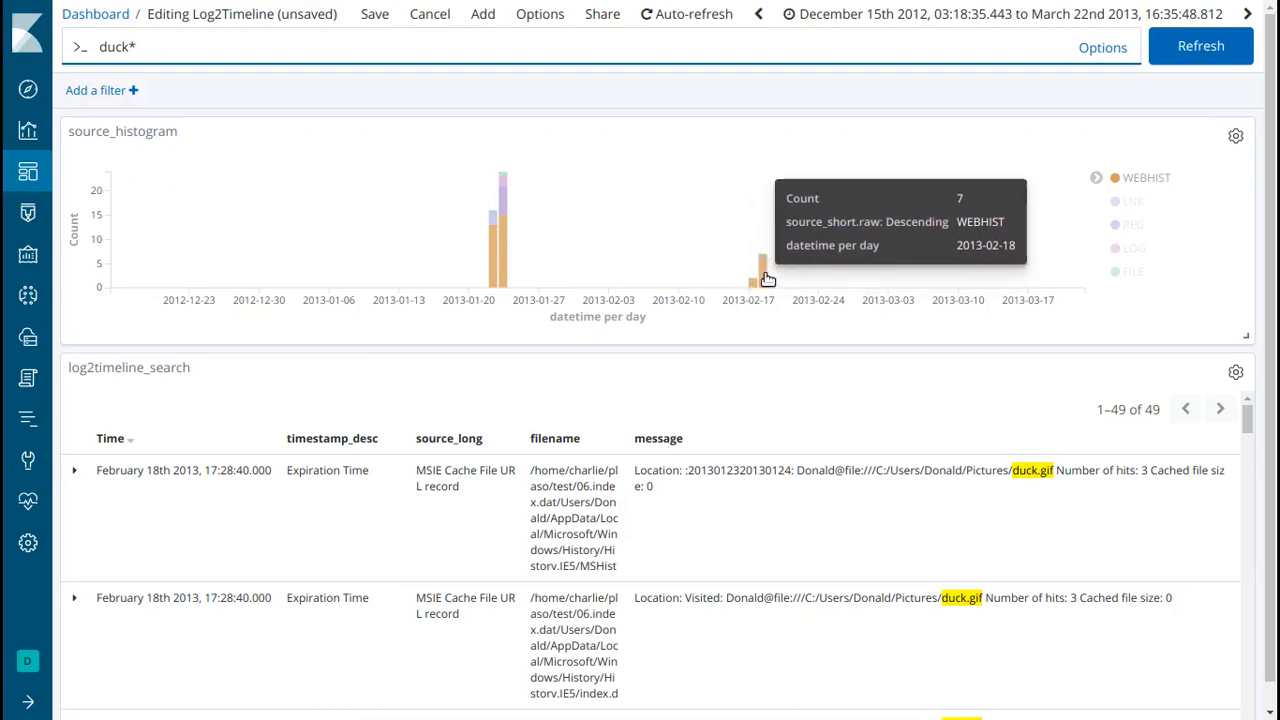
pyautogui.click(214, 48)
pyautogui.hotkey('ctrl', 'a')
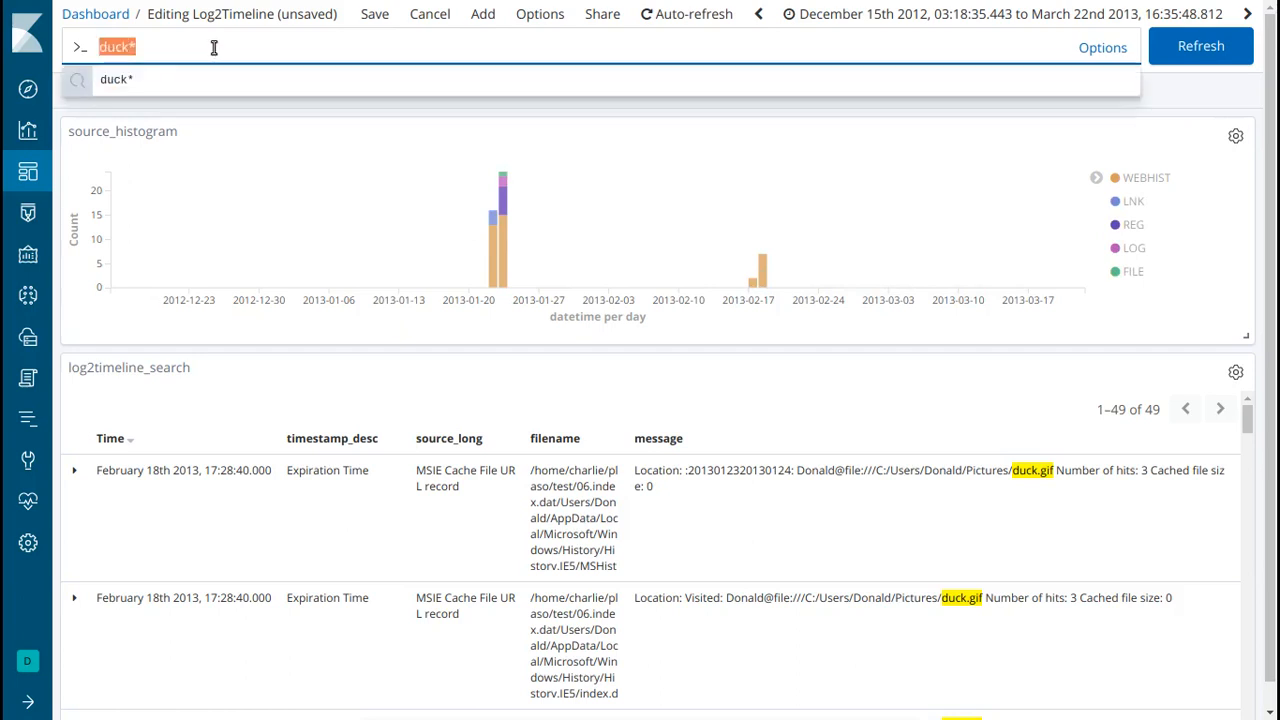
pyautogui.press('BackSpace')
pyautogui.press('Return')
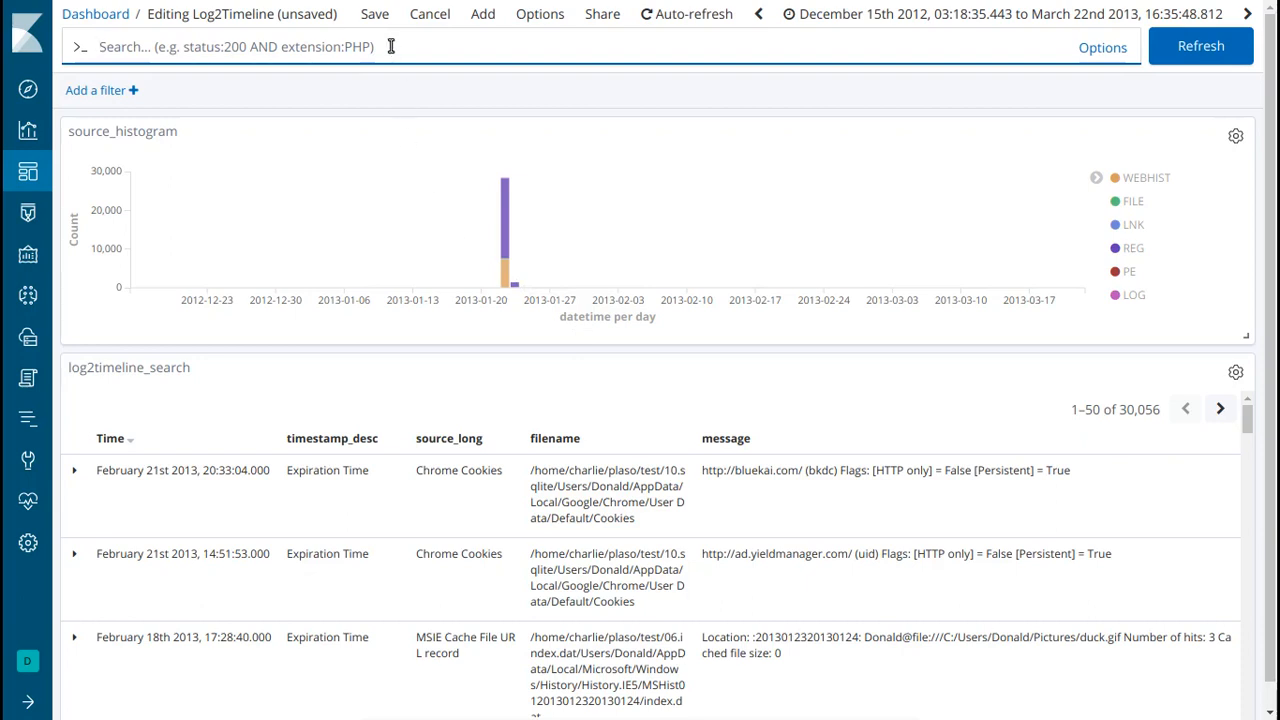
pyautogui.write('duck*')
pyautogui.press('Return')
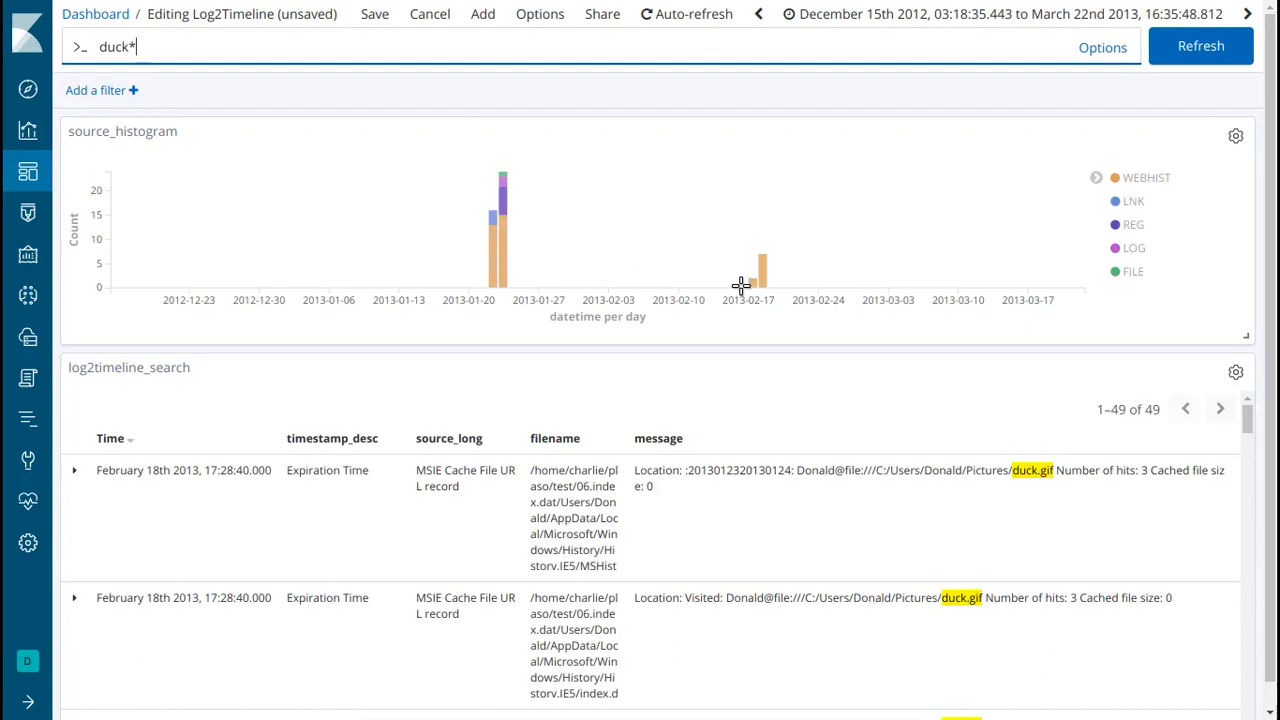
# Narrow the histogram to February 16 through February 19, 2013, and review the bars and all listed duck.gif records.
pyautogui.moveTo(743, 286); pyautogui.dragTo(770, 287)
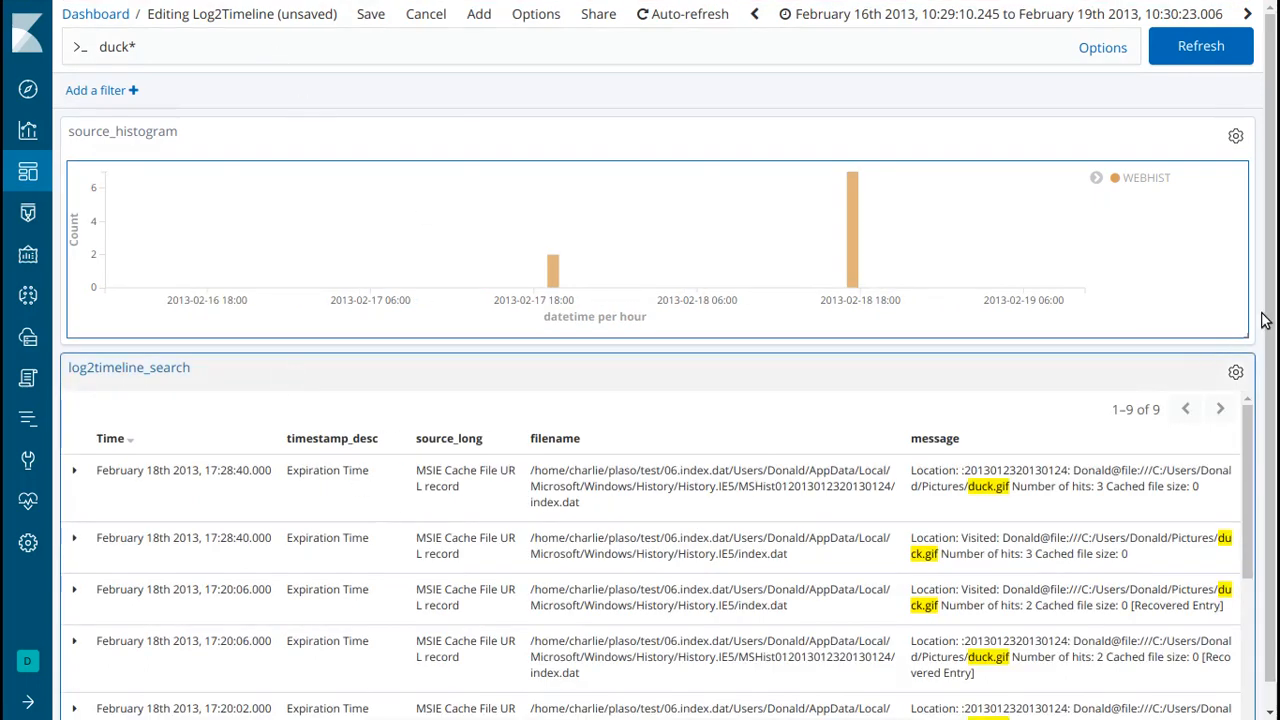
pyautogui.moveTo(1248, 437); pyautogui.dragTo(1255, 483)
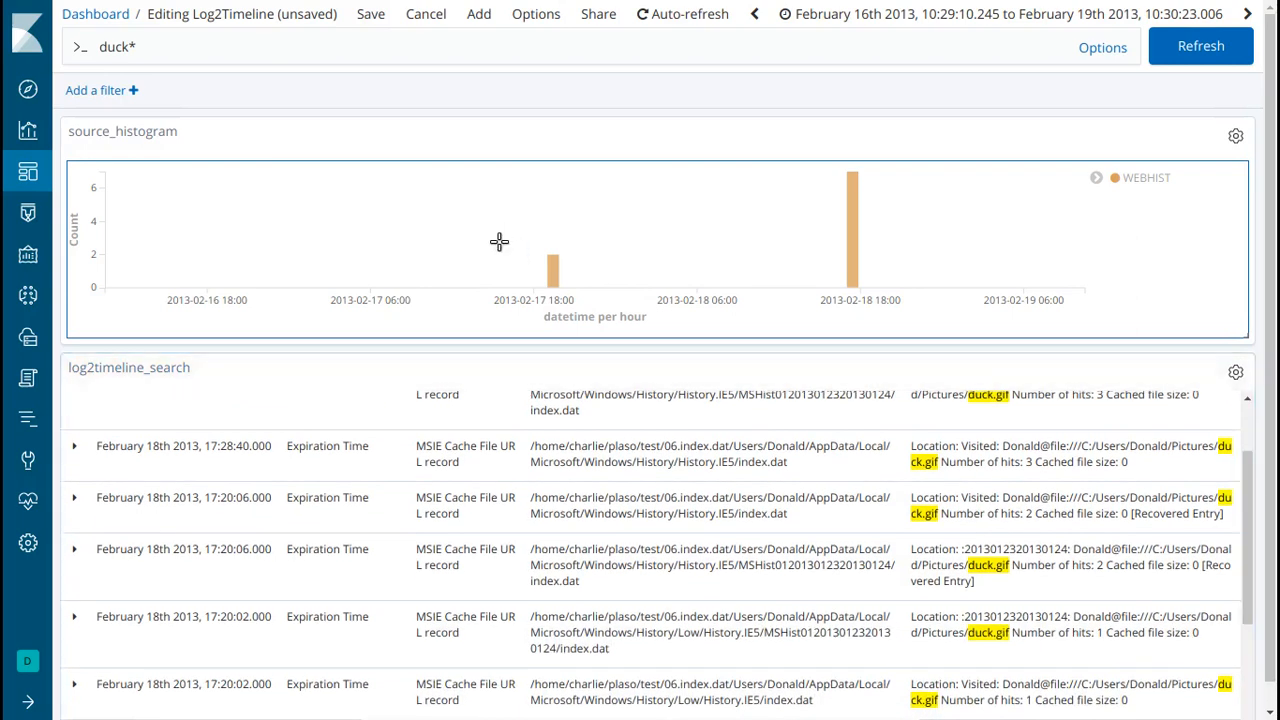
pyautogui.moveTo(558, 277)
pyautogui.moveTo(853, 258)
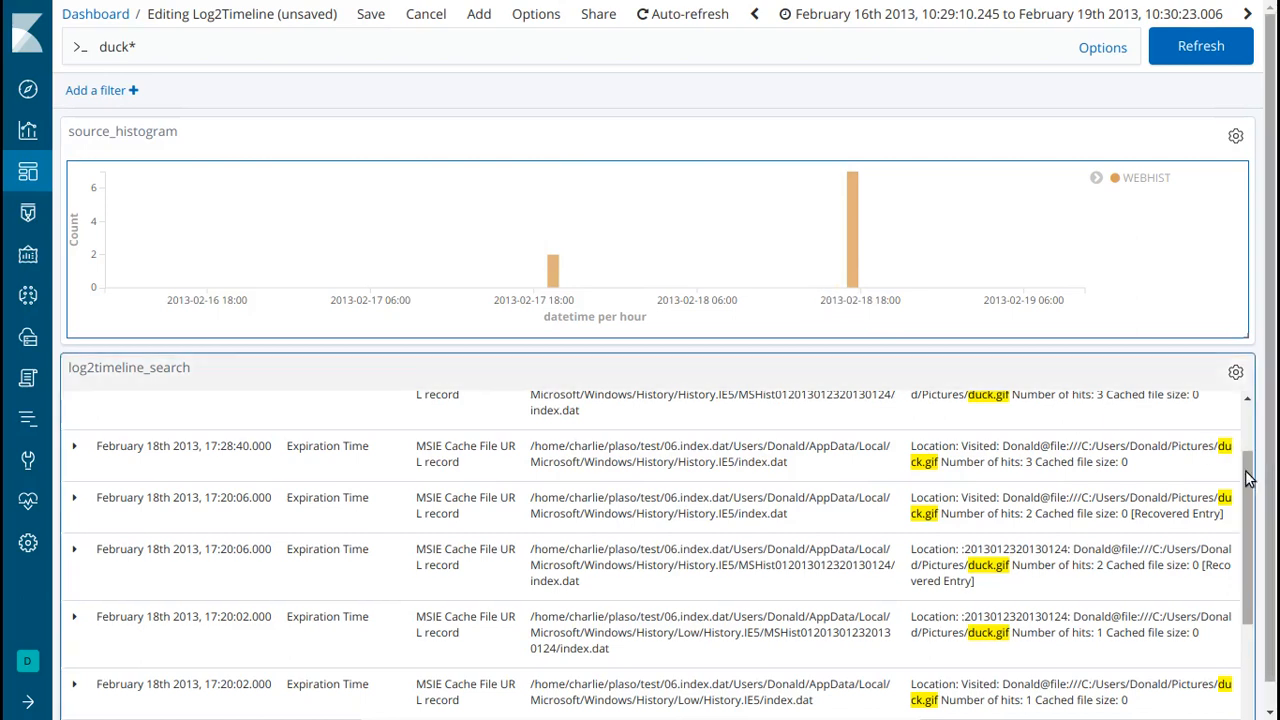
pyautogui.moveTo(1247, 478); pyautogui.dragTo(1249, 611)
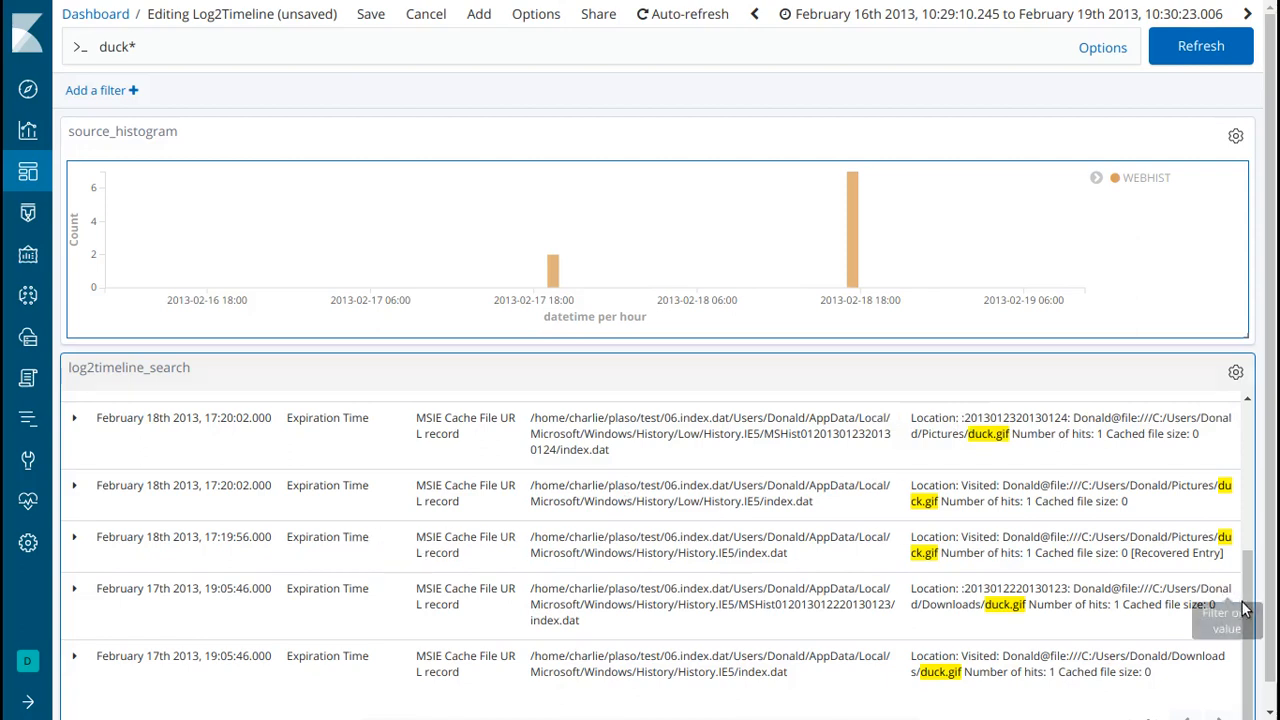
pyautogui.moveTo(1248, 617); pyautogui.dragTo(1245, 430)
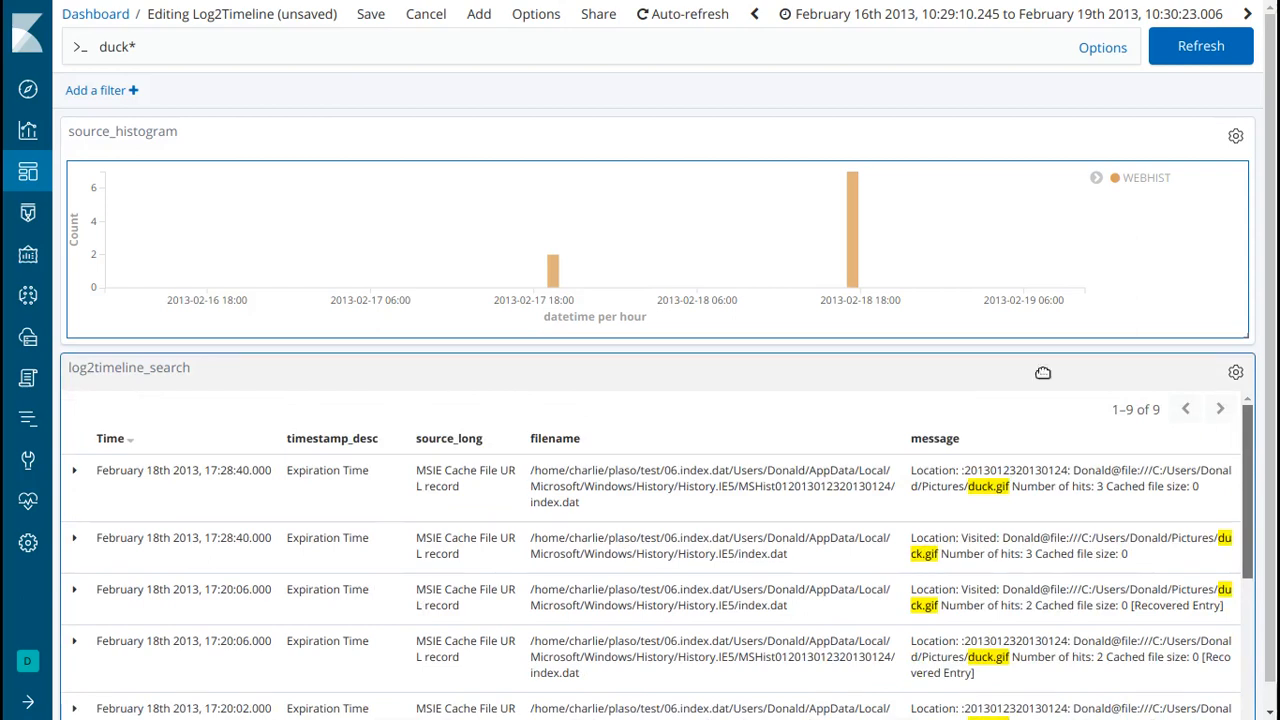
pyautogui.click(862, 22)
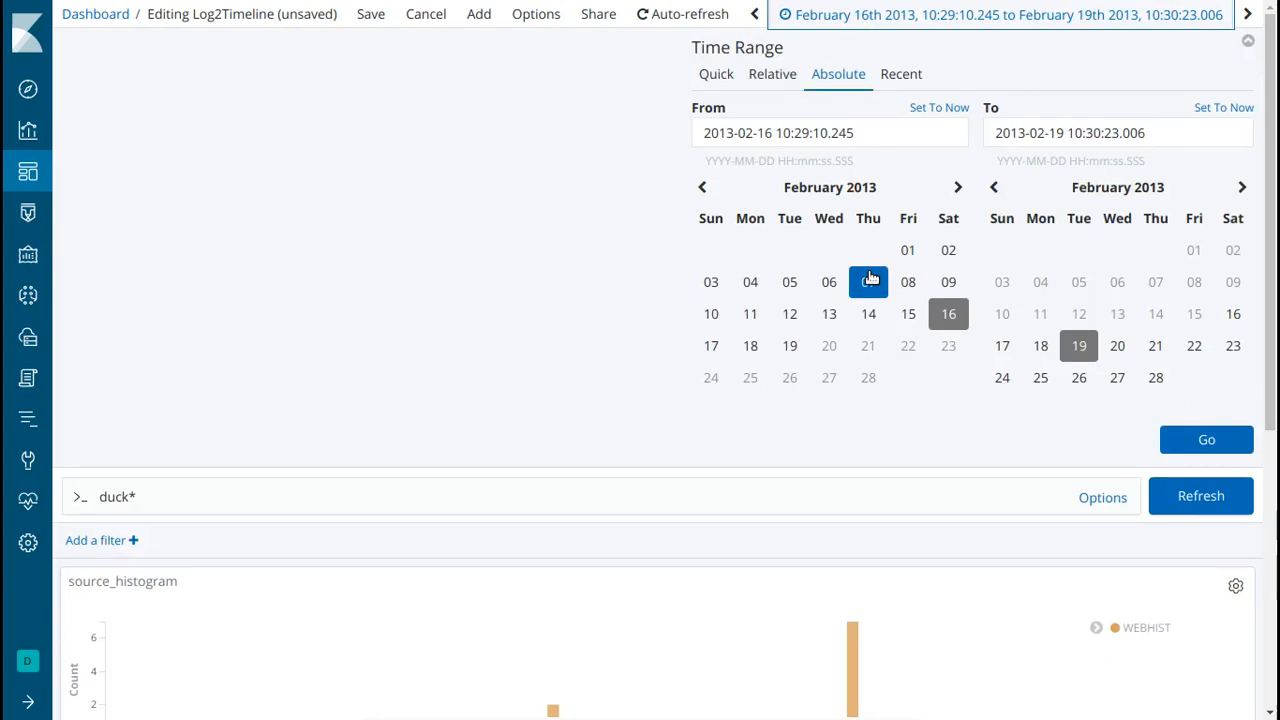
pyautogui.click(745, 133)
pyautogui.press('BackSpace')
pyautogui.write('1')
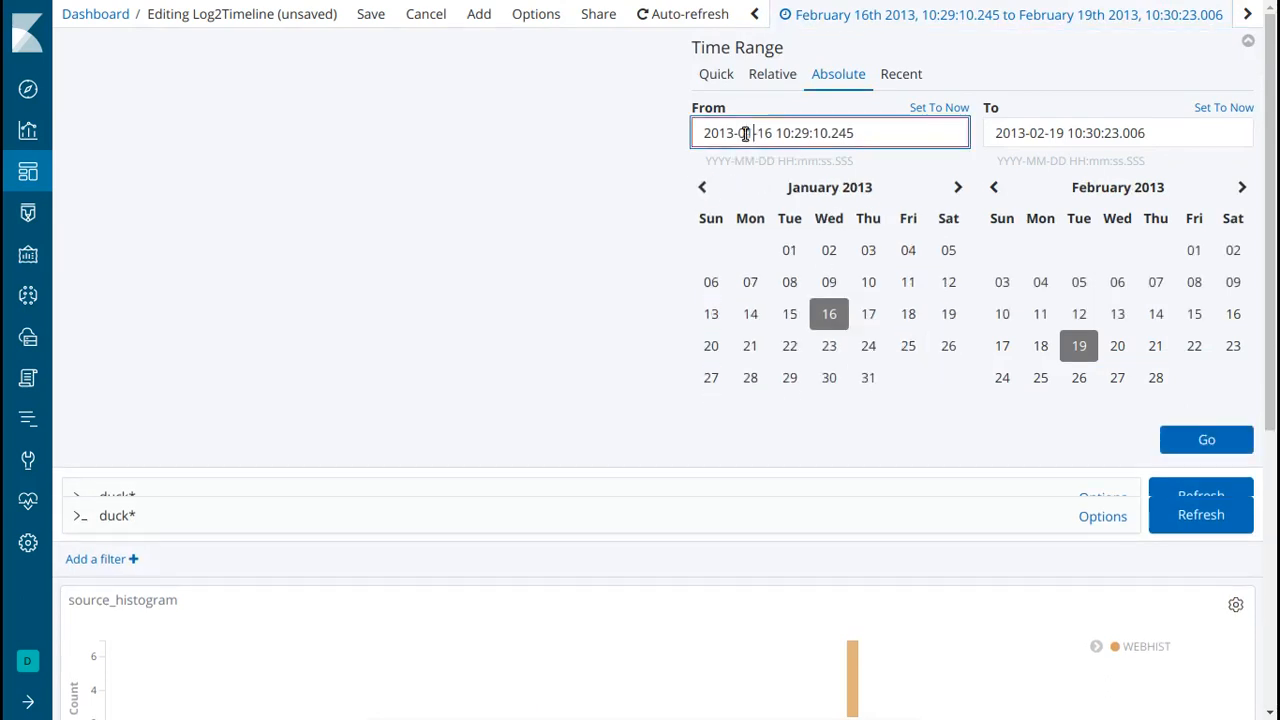
pyautogui.click(1203, 441)
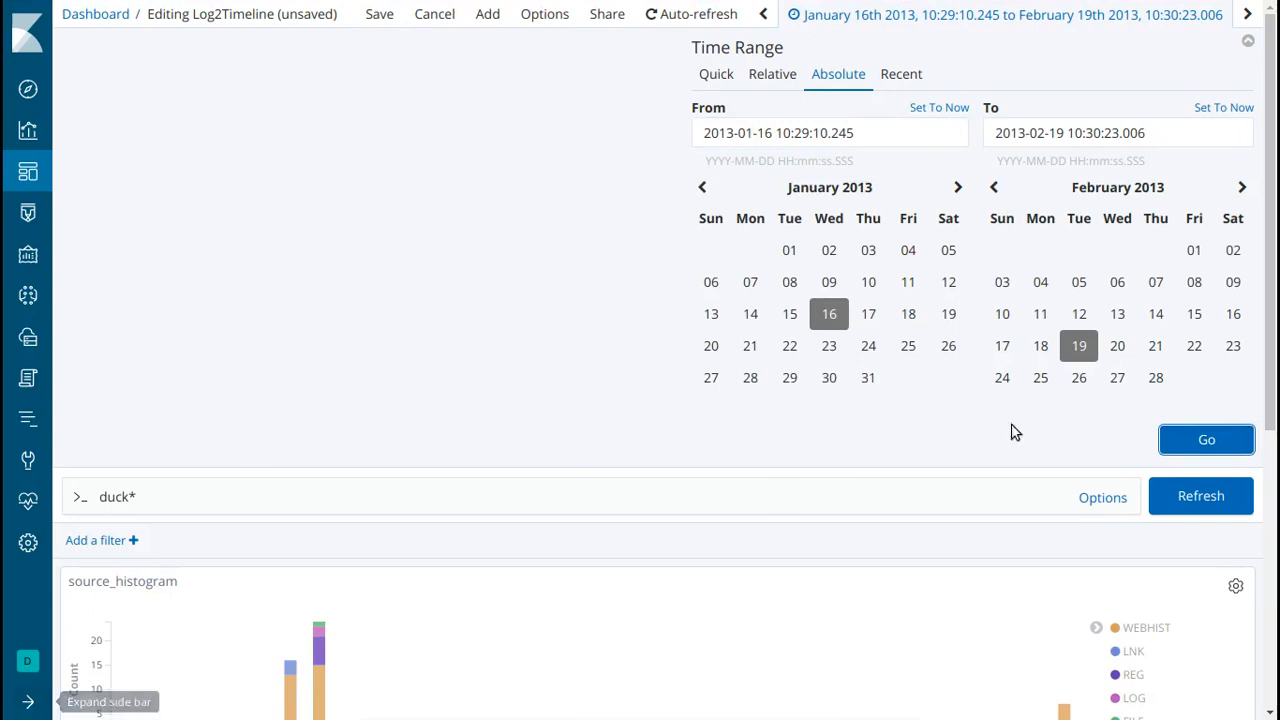
pyautogui.click(833, 16)
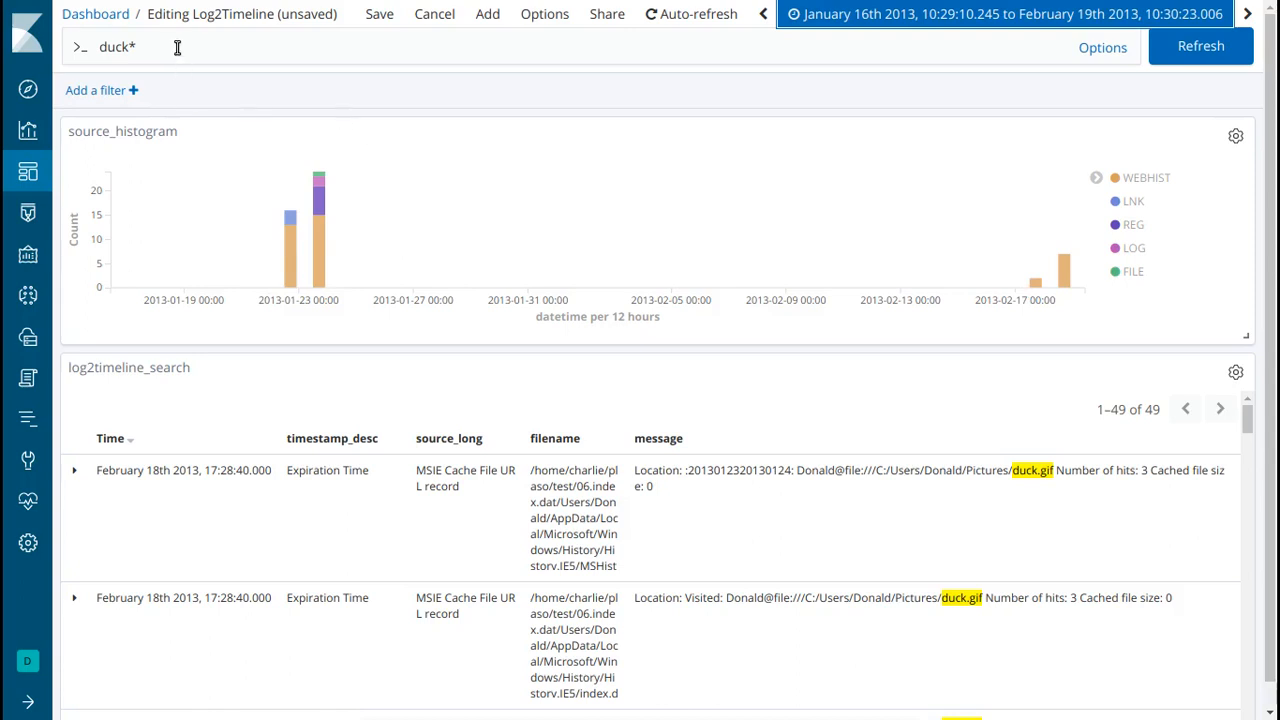
# Narrow the histogram to February 17 through February 19, 2013, and clear the duck* query to inspect the bars for all events.
pyautogui.moveTo(1021, 284); pyautogui.dragTo(1076, 291)
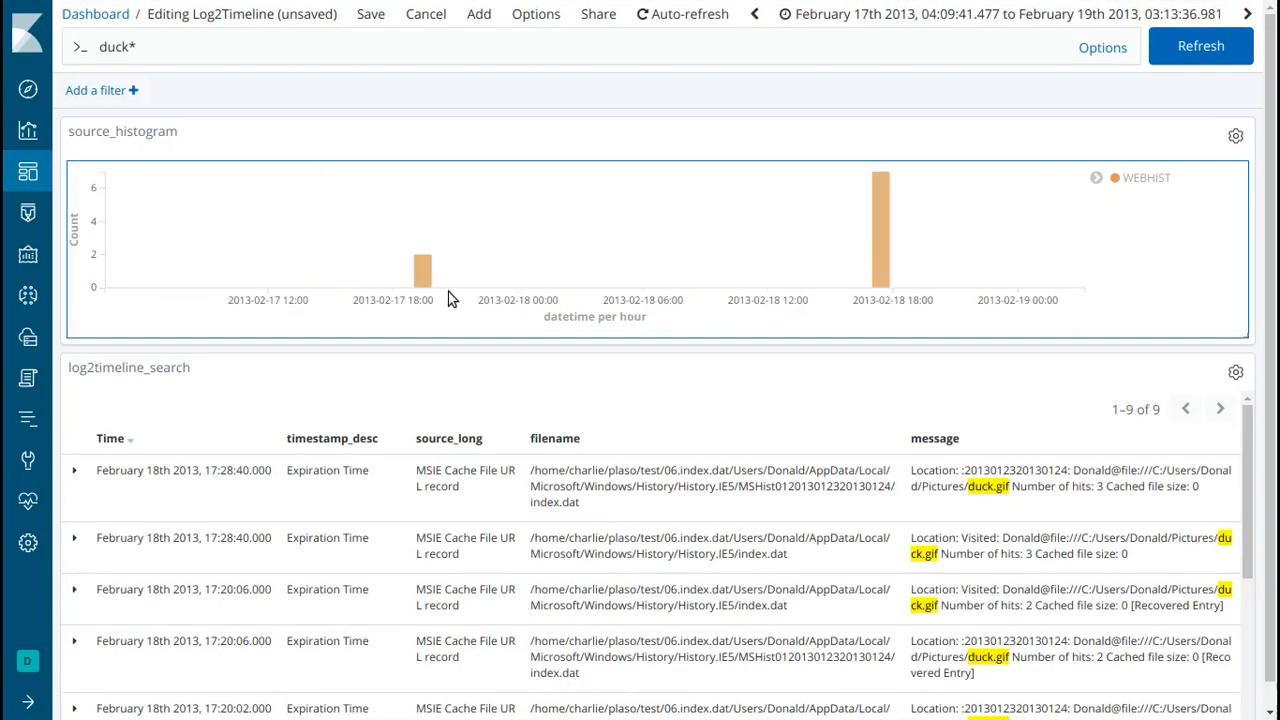
pyautogui.tripleClick(180, 56)
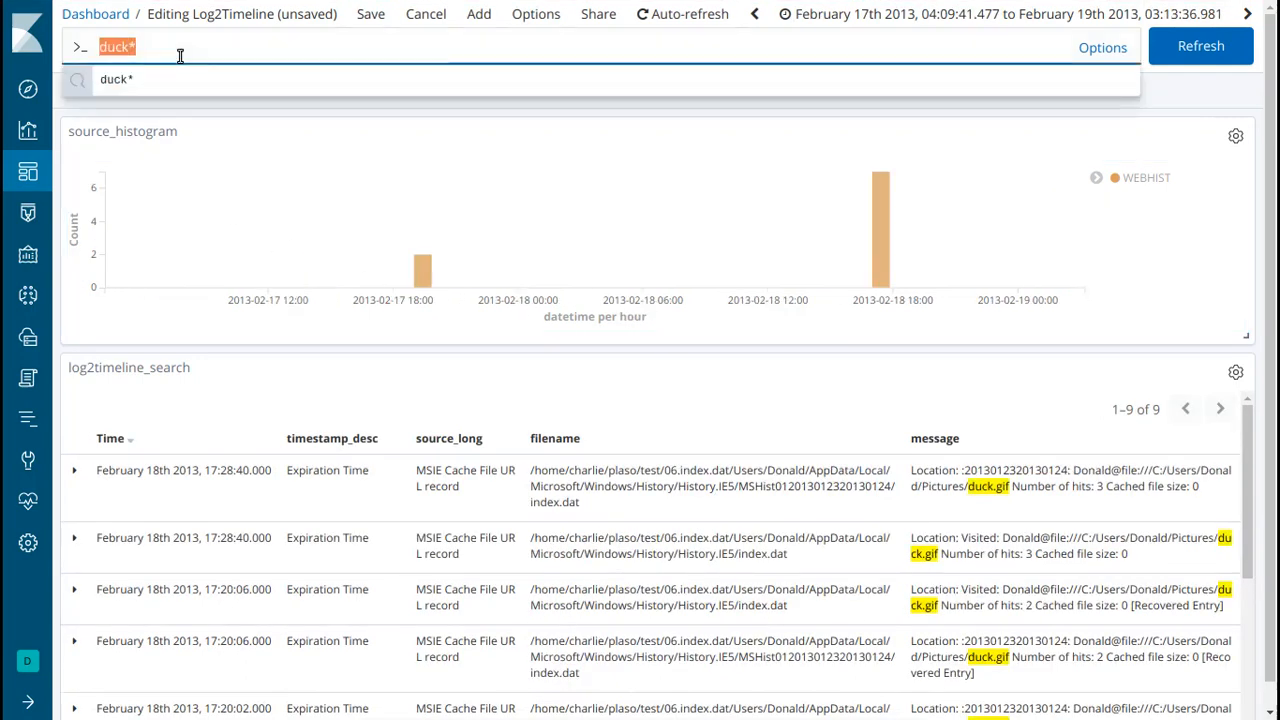
pyautogui.press('BackSpace')
pyautogui.click(1200, 46)
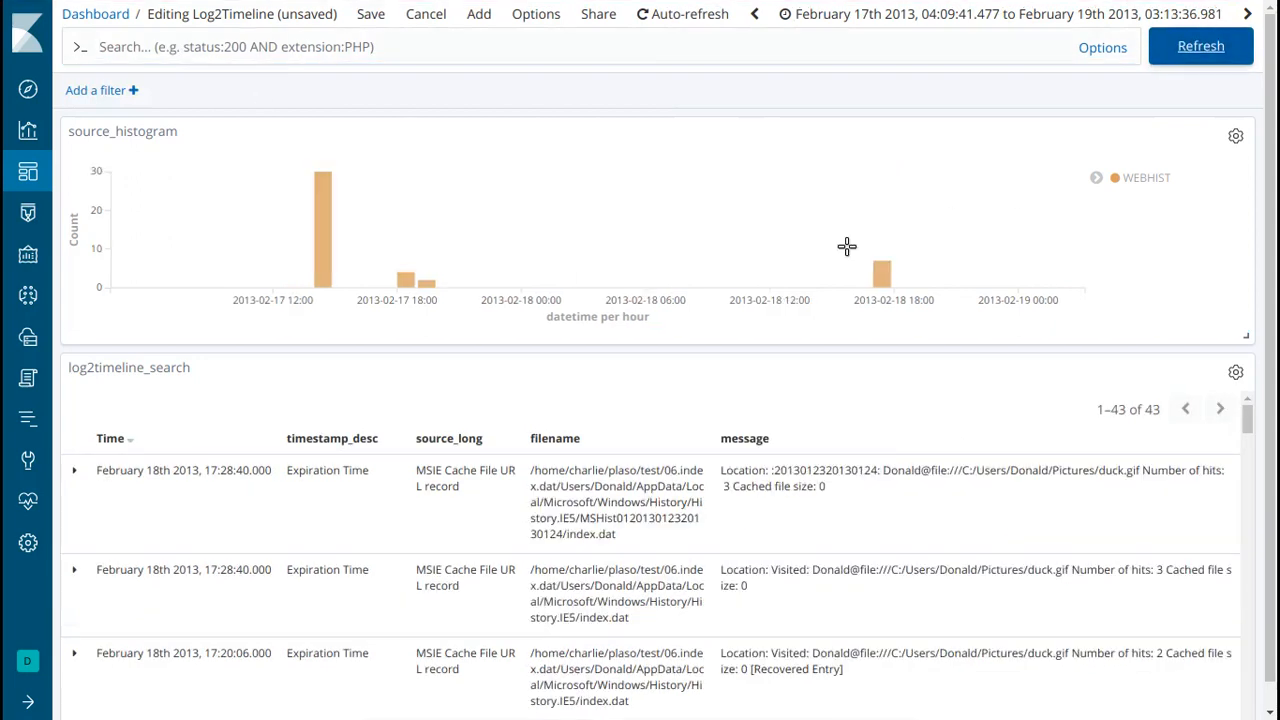
pyautogui.moveTo(326, 268)
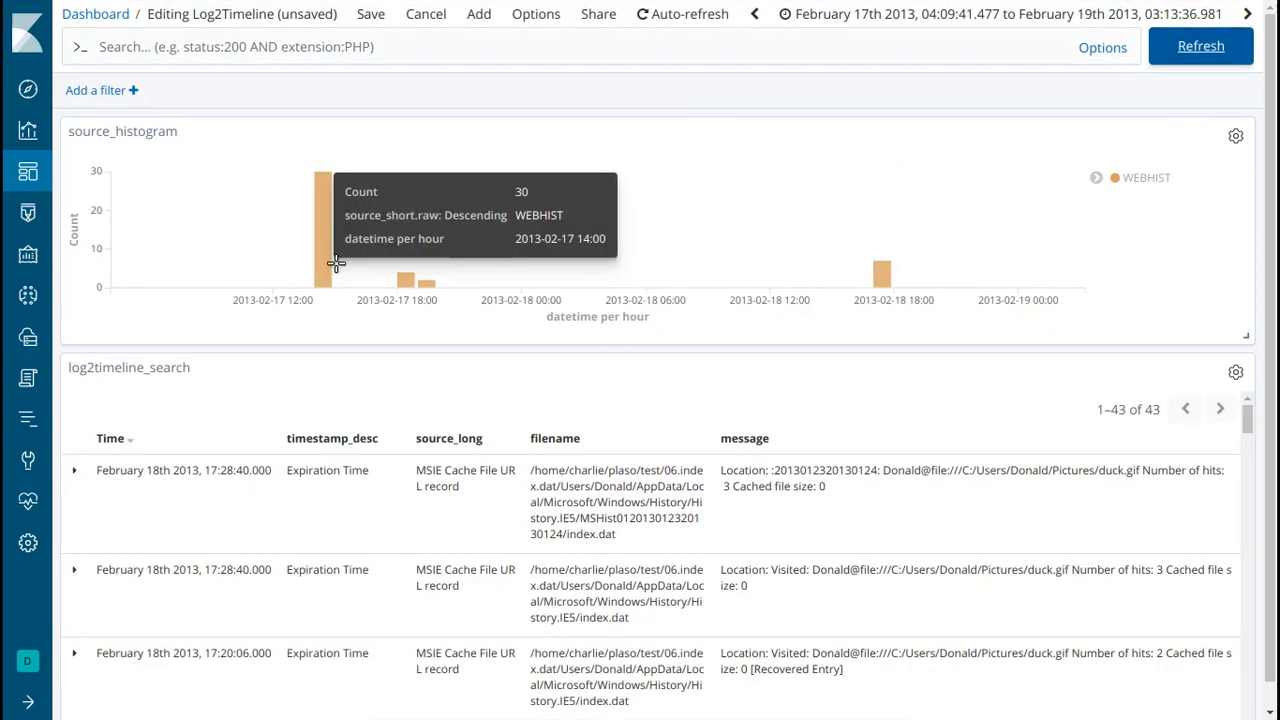
pyautogui.moveTo(880, 280)
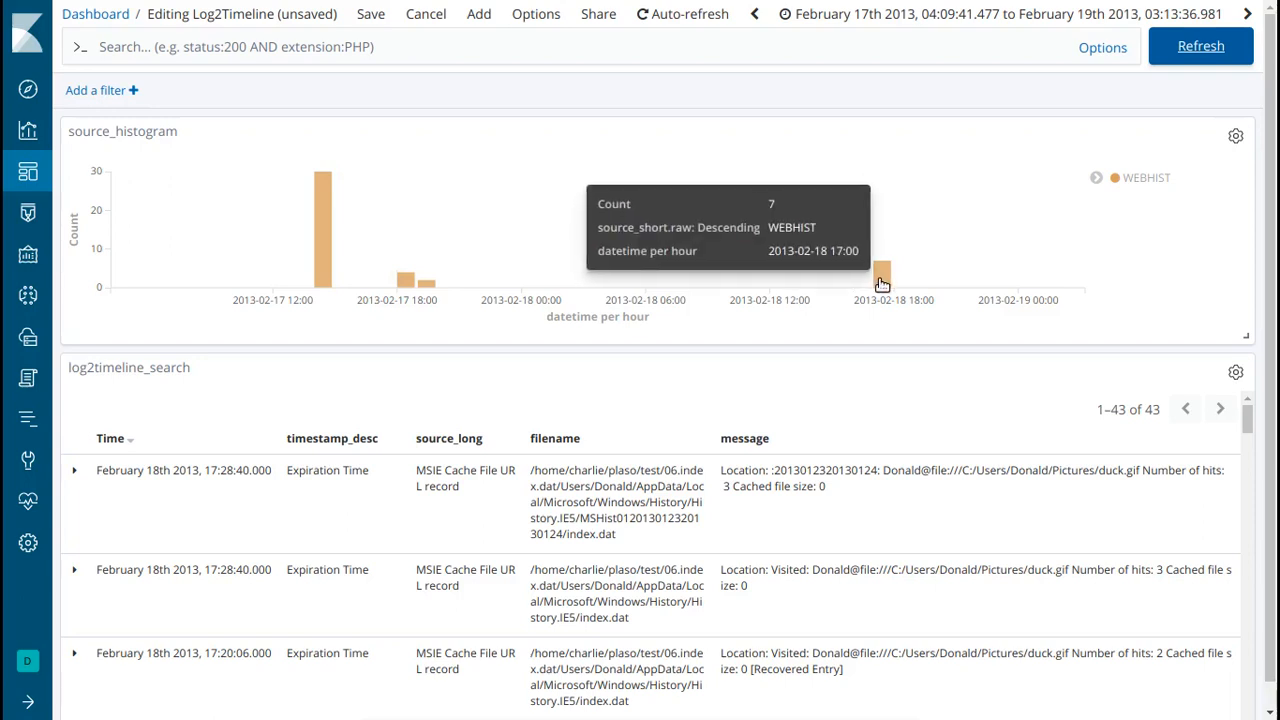
pyautogui.moveTo(322, 233)
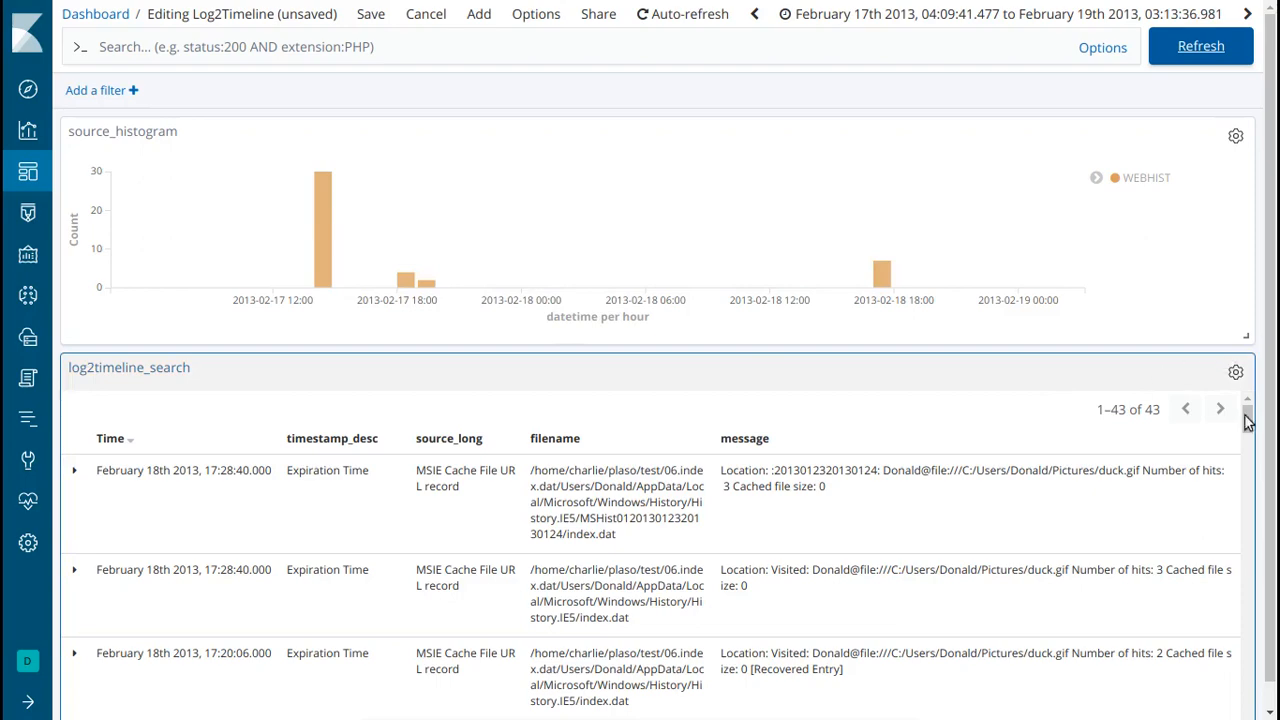
pyautogui.moveTo(1250, 420); pyautogui.dragTo(1276, 353)
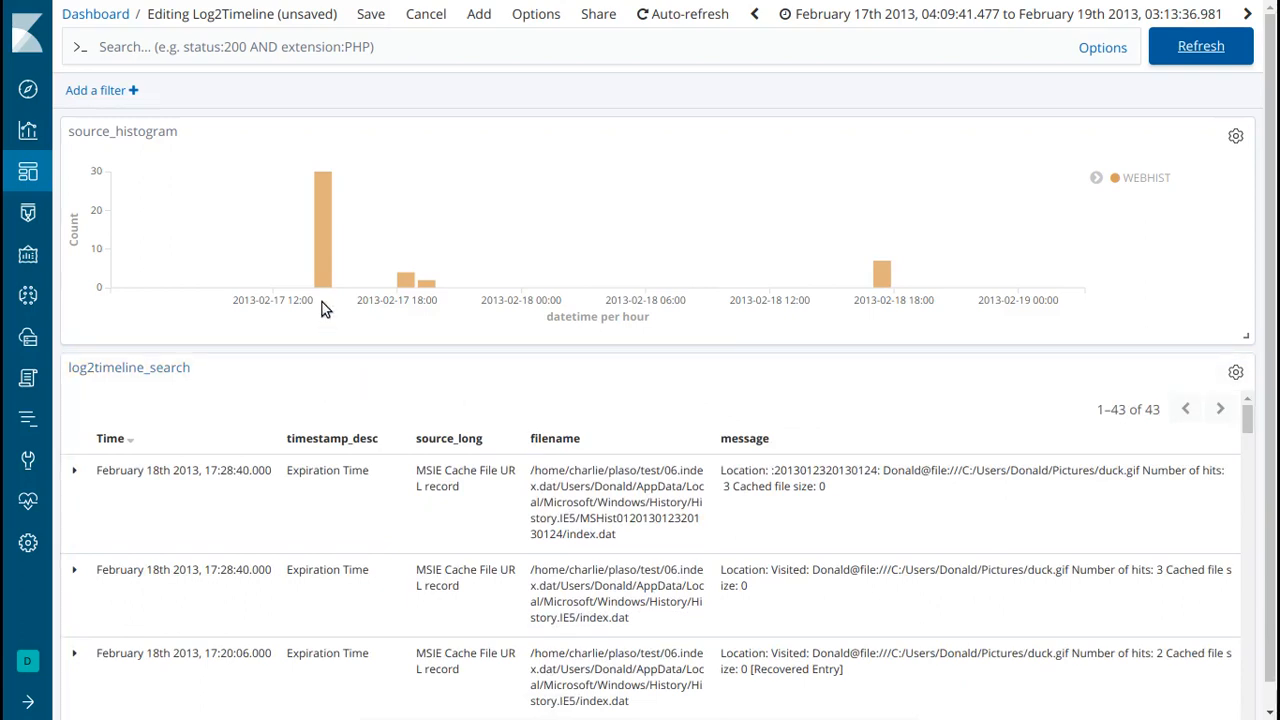
pyautogui.click(903, 18)
pyautogui.click(750, 133)
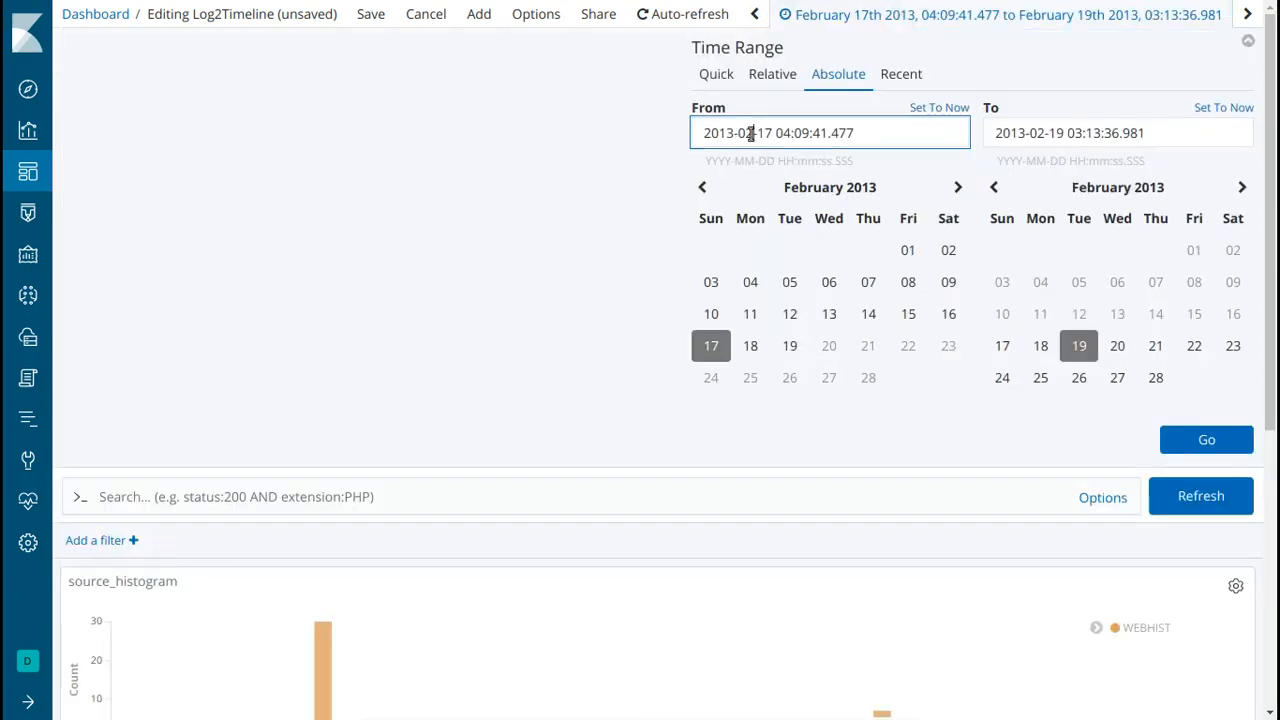
pyautogui.press('BackSpace')
pyautogui.write('1')
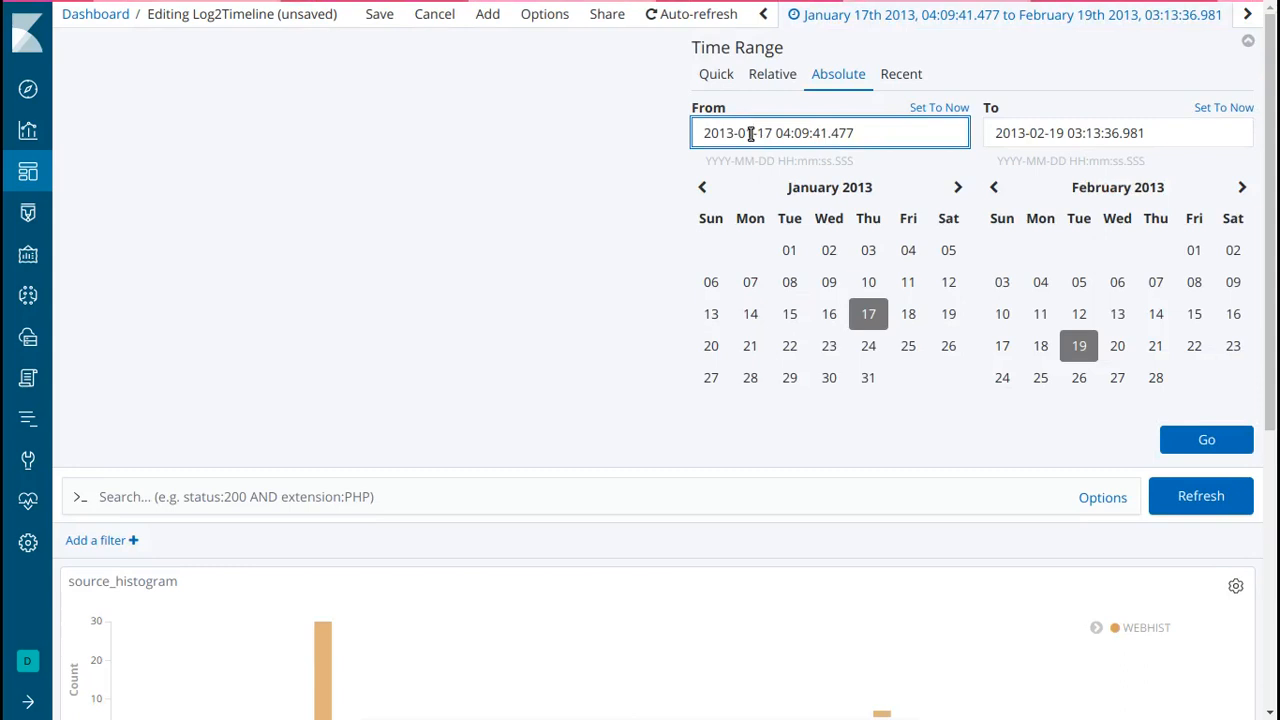
pyautogui.click(1211, 438)
pyautogui.click(897, 16)
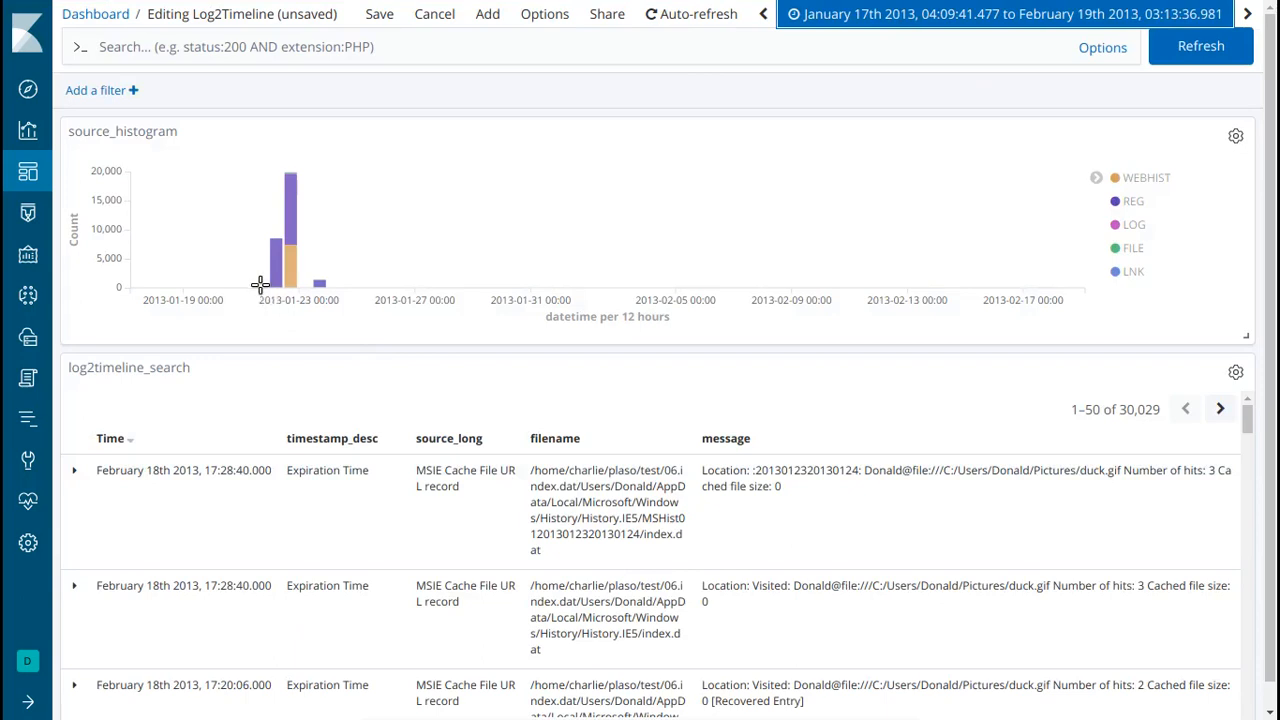
# Narrow the histogram to January 21 through January 24, 2013, and highlight the doubleclick.net URL in the first record's message.
pyautogui.moveTo(260, 287); pyautogui.dragTo(336, 291)
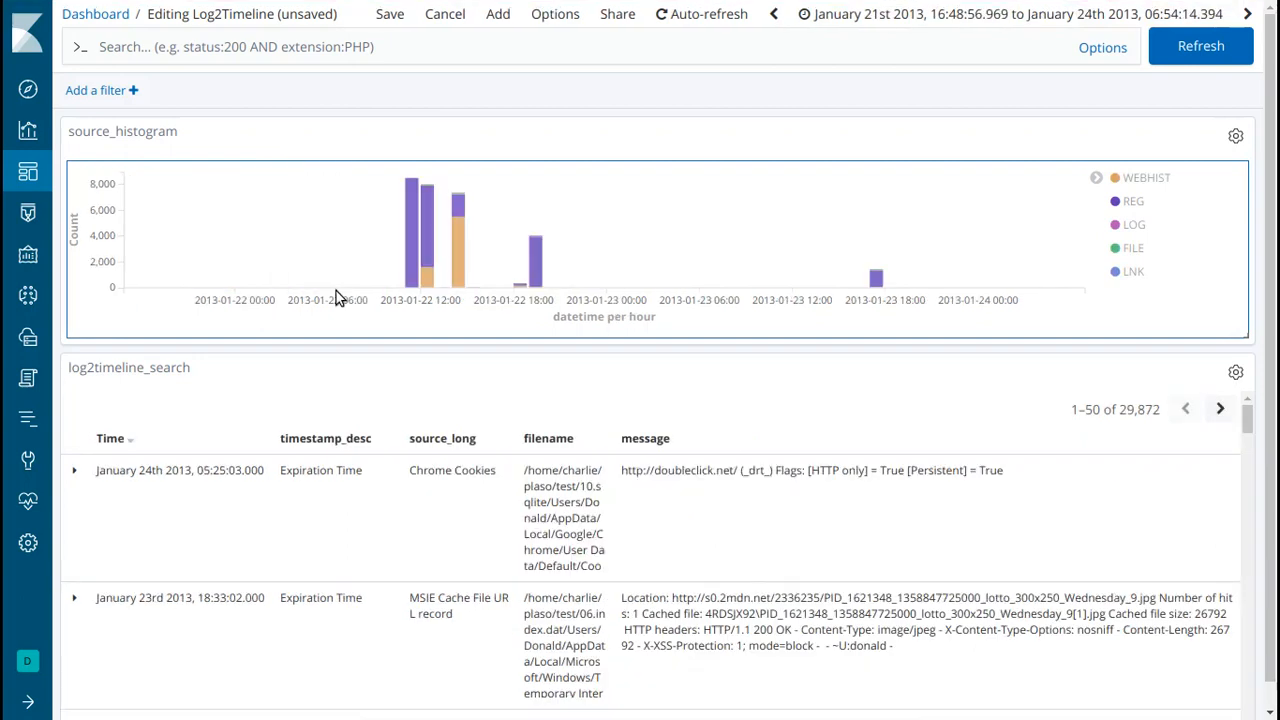
pyautogui.moveTo(445, 462)
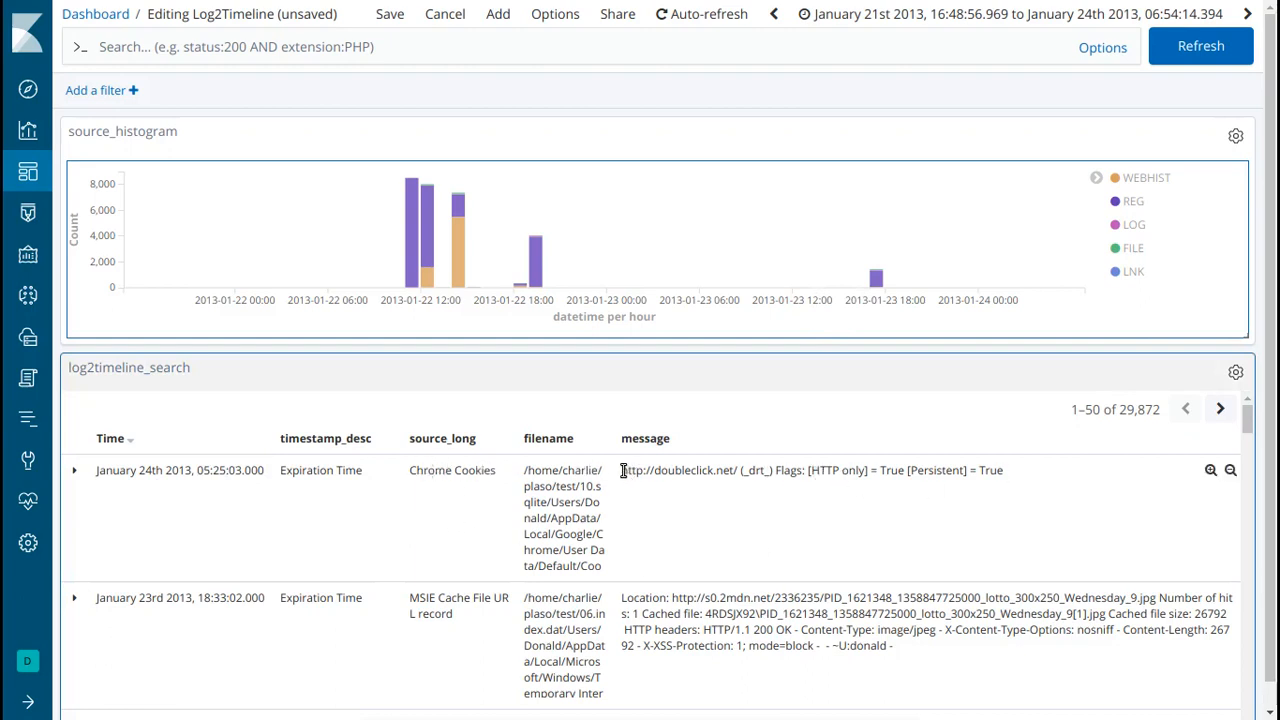
pyautogui.moveTo(622, 470); pyautogui.dragTo(744, 470)
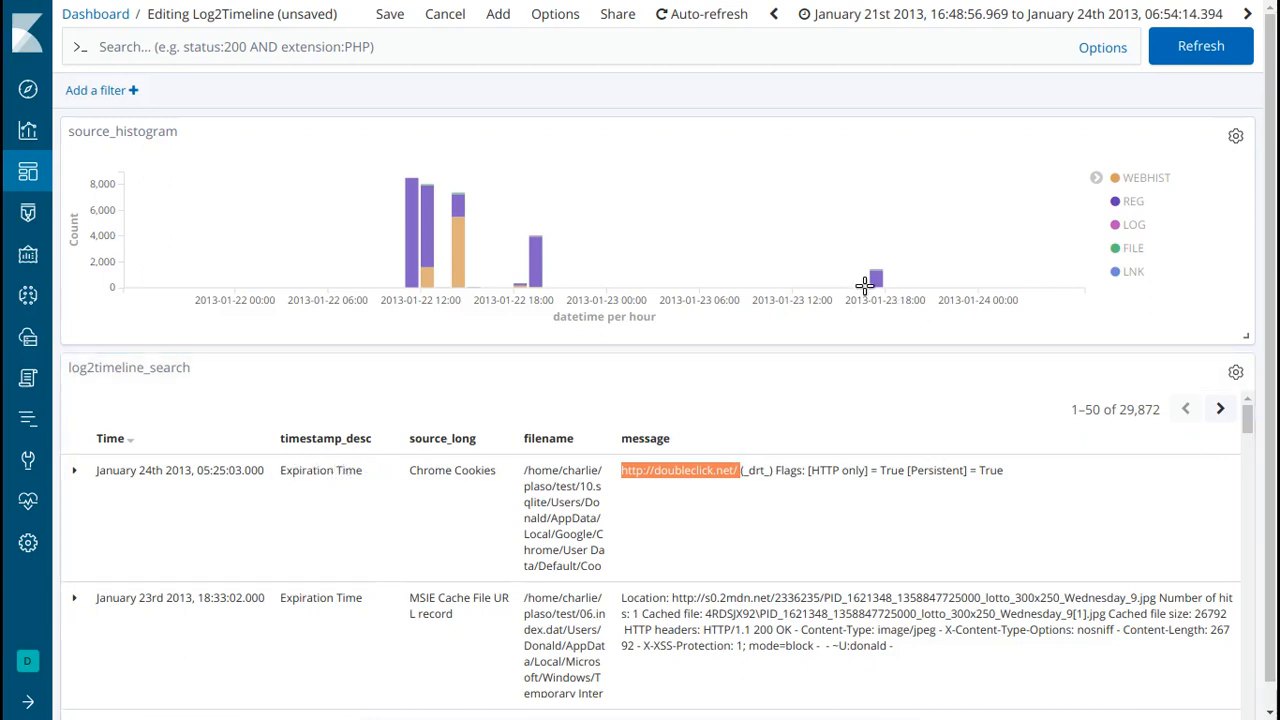
# Narrow the histogram to the January 23, 2013 cluster, about 16:40 to 18:25, and inspect the tallest registry bar.
pyautogui.moveTo(864, 286); pyautogui.dragTo(892, 287)
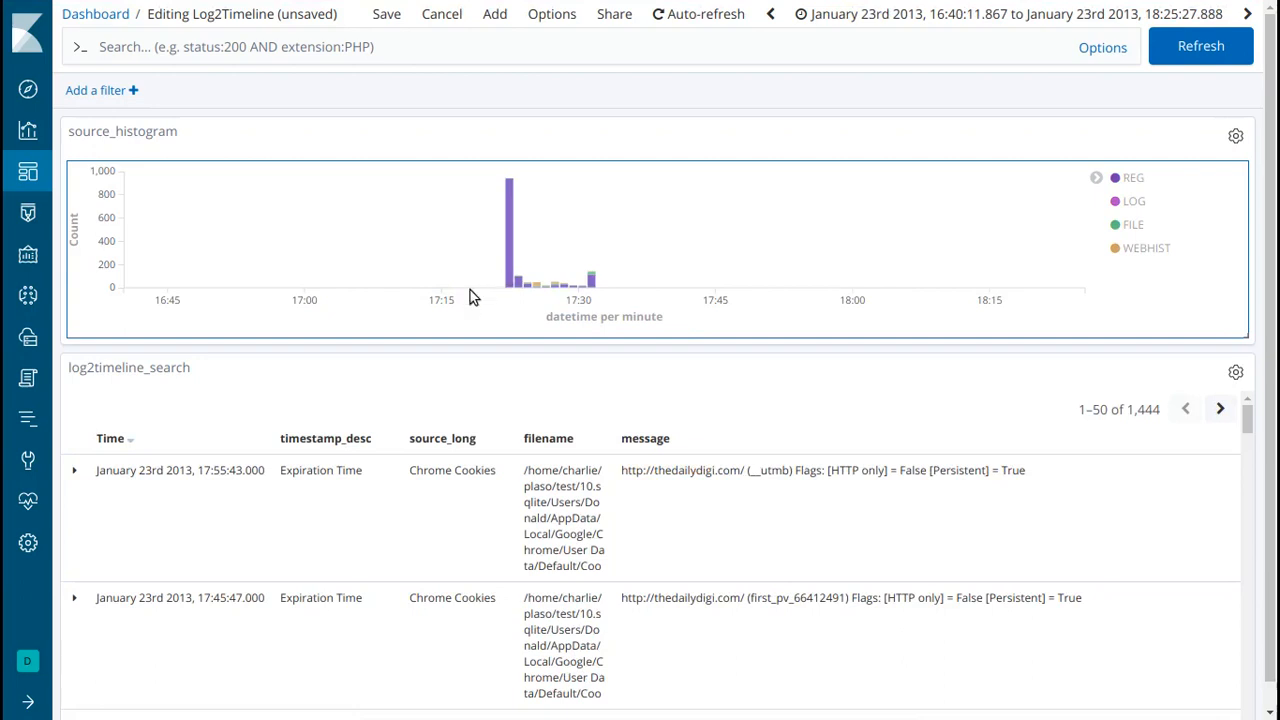
pyautogui.moveTo(509, 187)
pyautogui.moveTo(509, 287)
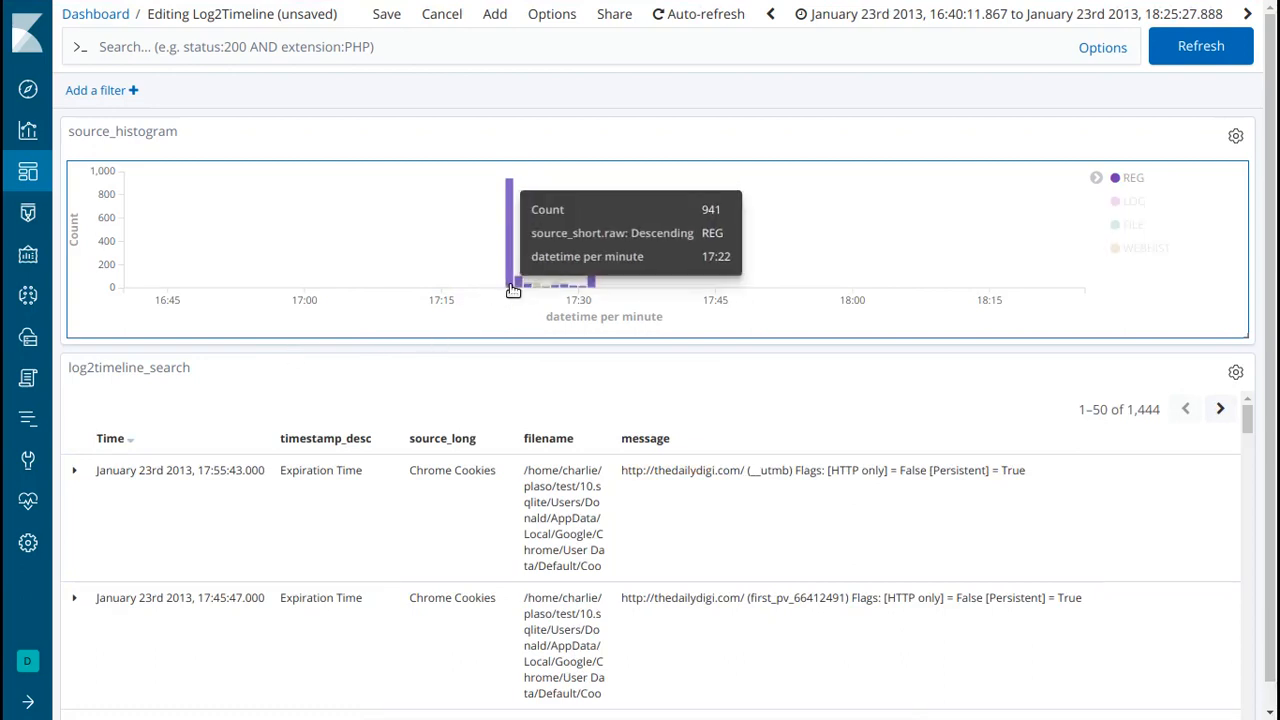
# Narrow the histogram to January 23, 2013, about 17:23:35 to 17:32:49, and inspect the final group of bars around 17:31.
pyautogui.moveTo(604, 285); pyautogui.dragTo(517, 290)
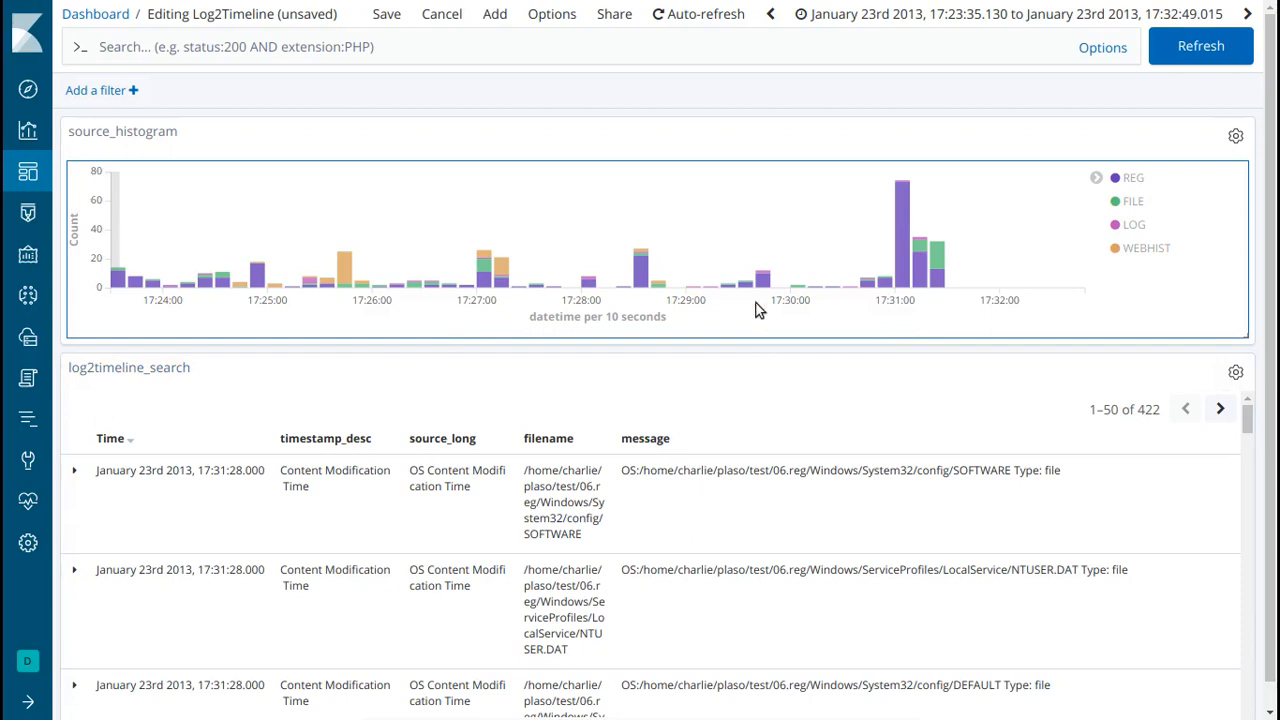
pyautogui.moveTo(910, 207)
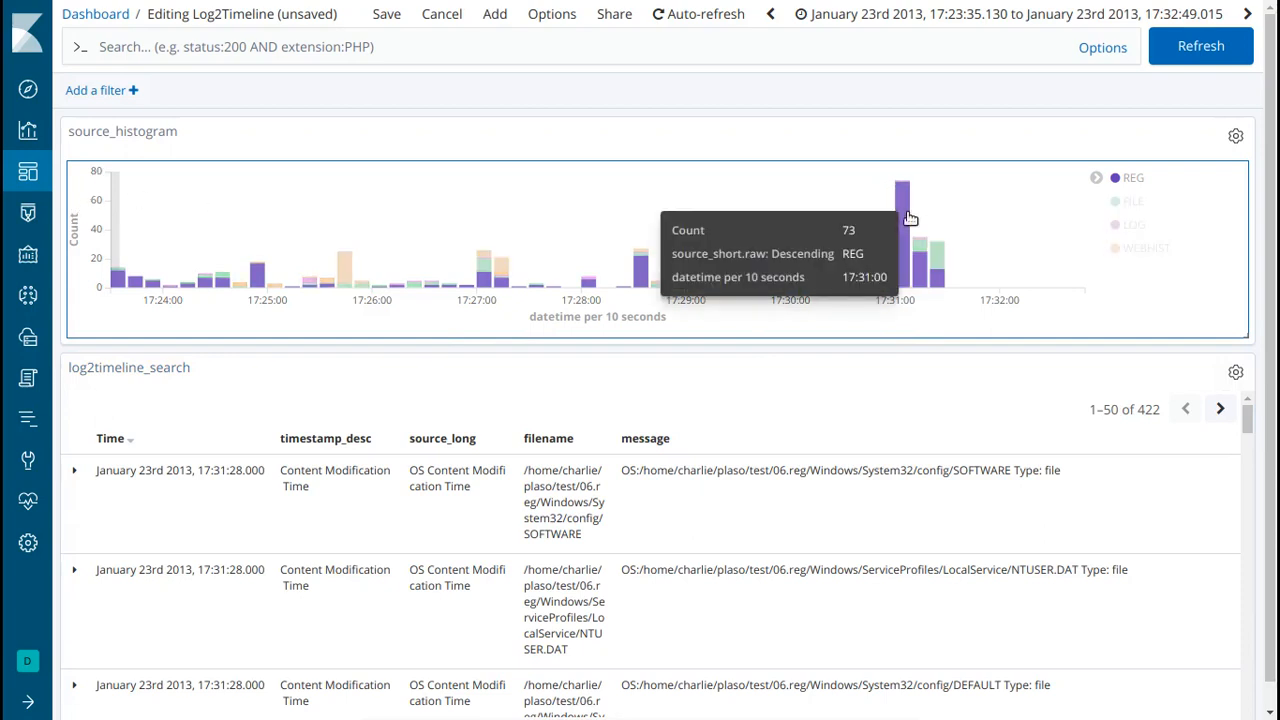
pyautogui.moveTo(943, 286)
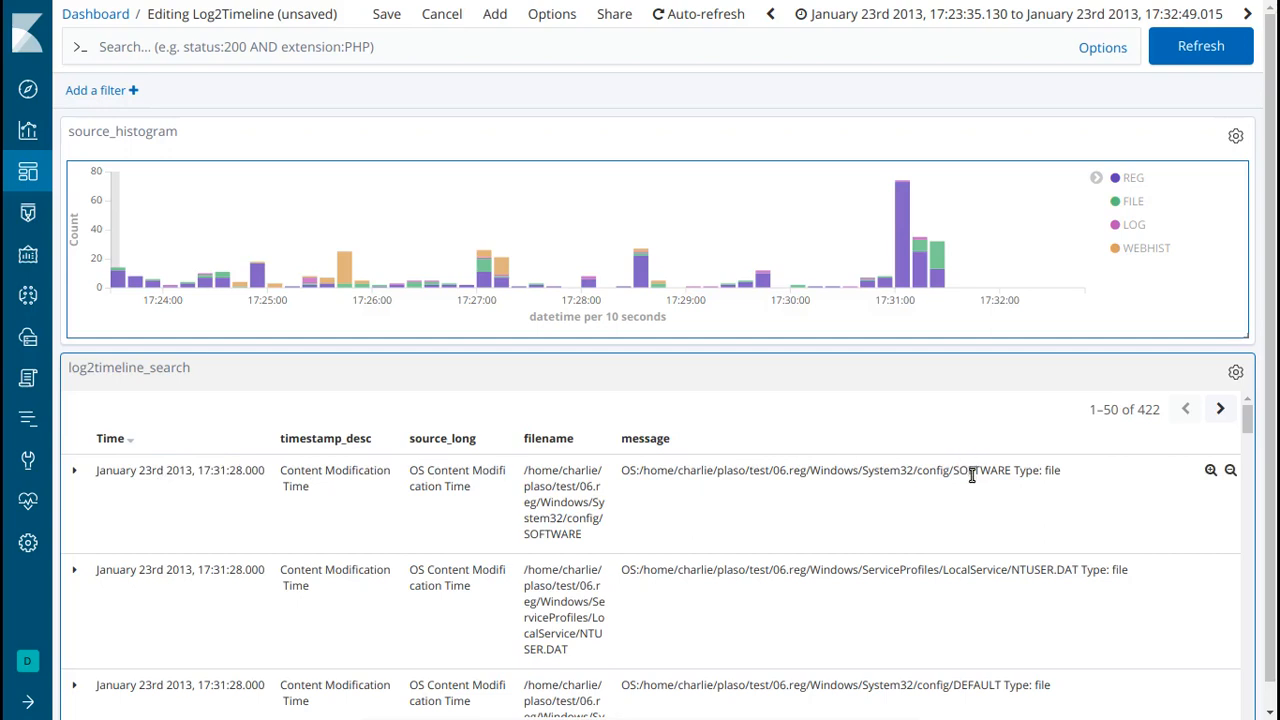
# Highlight the registry file names SOFTWARE, NTUSER, DEFAULT, SAM and DEFAULT in the messages of the first five records.
pyautogui.moveTo(953, 469); pyautogui.dragTo(981, 474)
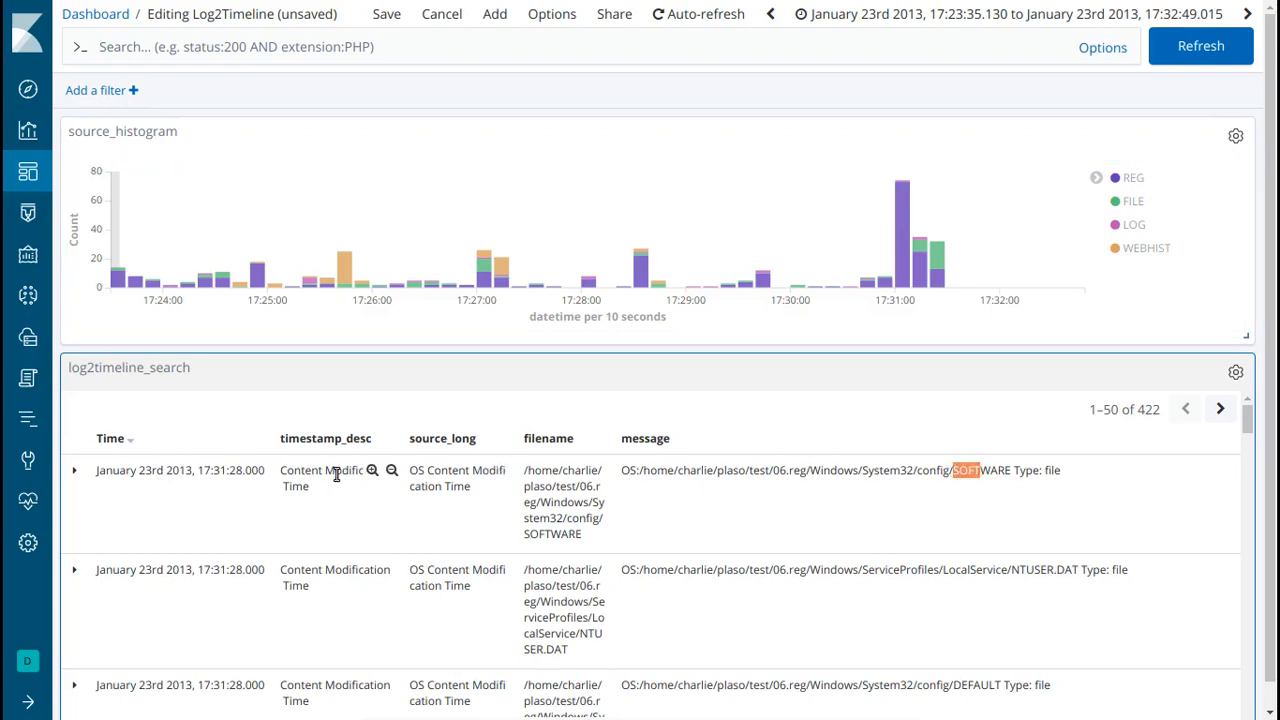
pyautogui.moveTo(955, 470); pyautogui.dragTo(1003, 471)
pyautogui.doubleClick(1038, 569)
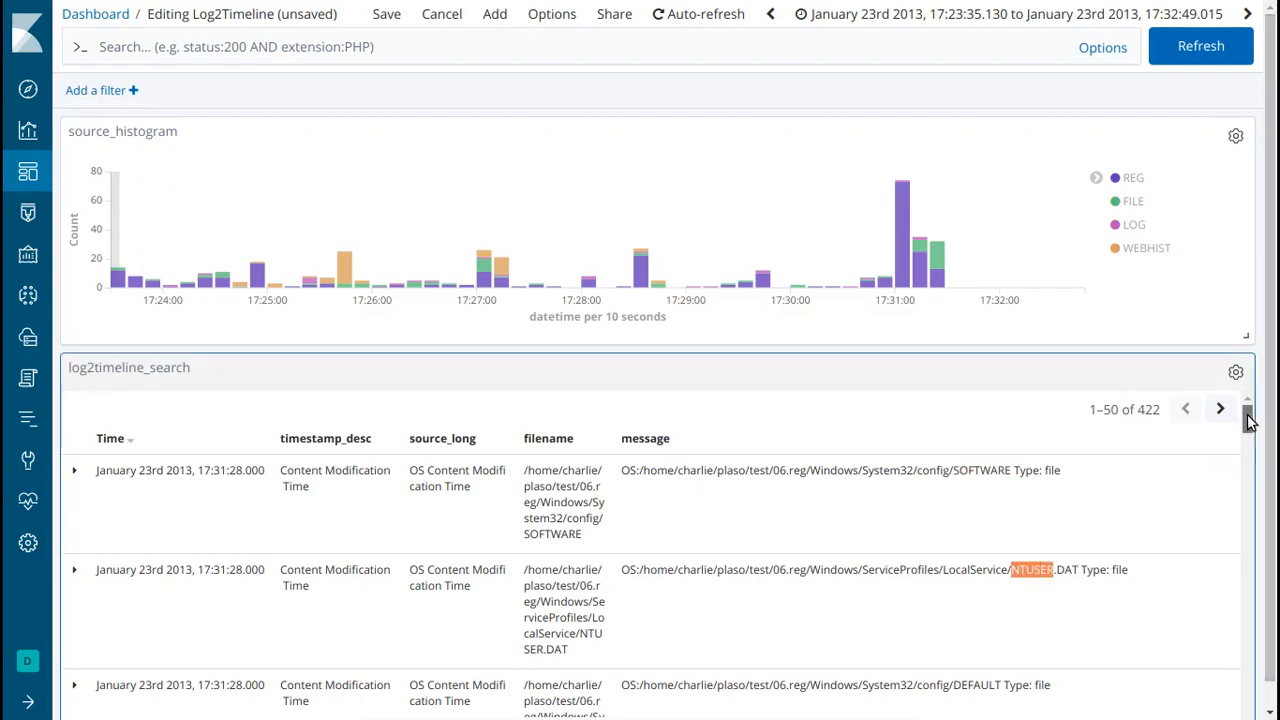
pyautogui.scroll(-2, 1248, 420)
pyautogui.doubleClick(976, 483)
pyautogui.doubleClick(963, 582)
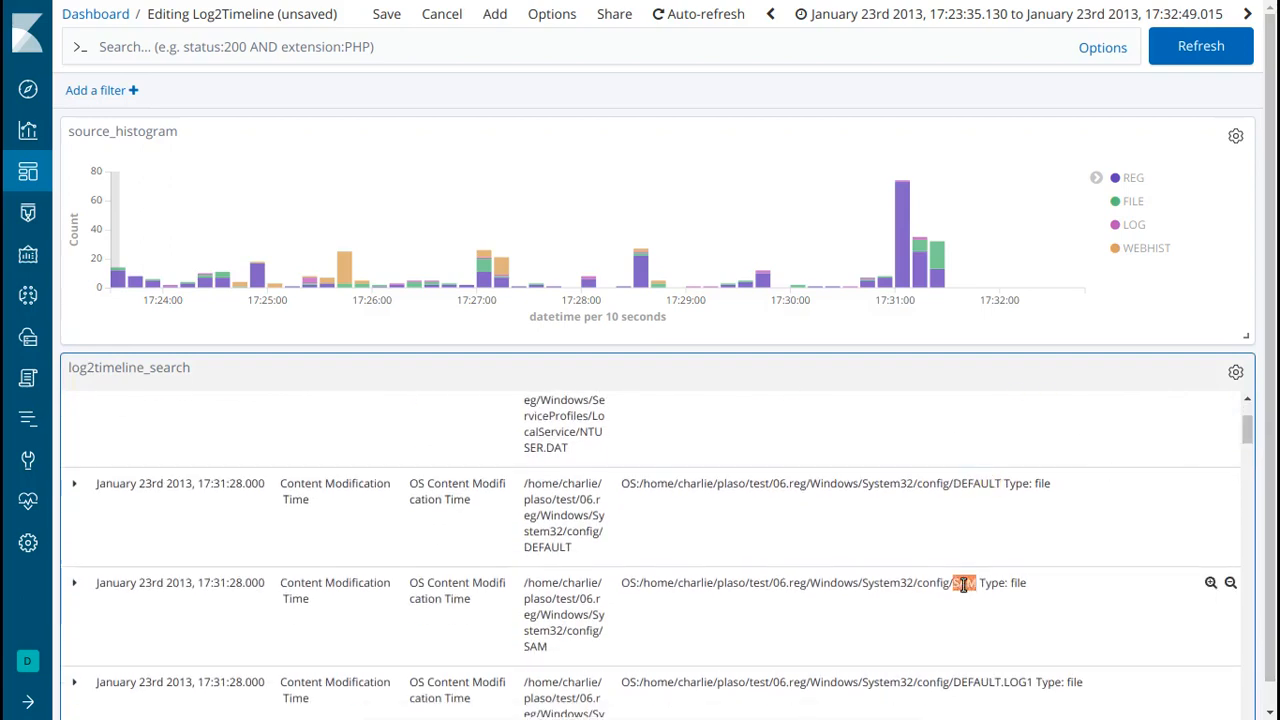
pyautogui.doubleClick(978, 682)
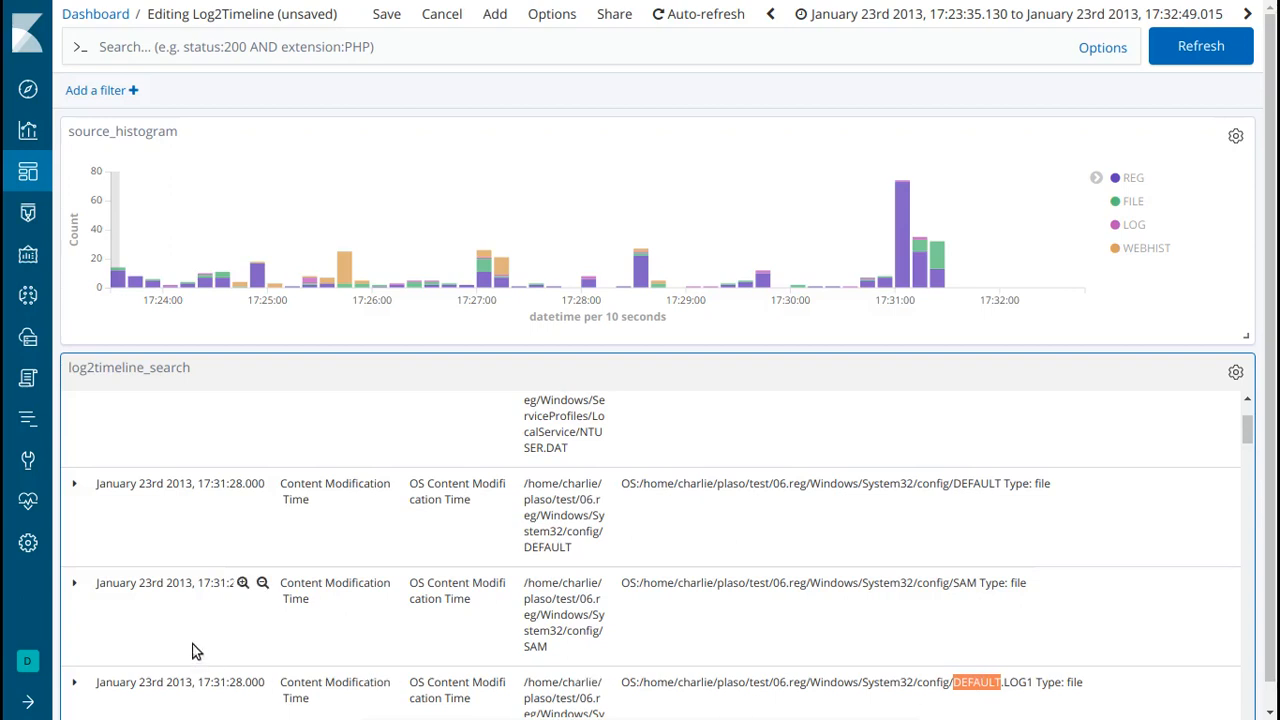
# Review the records following DEFAULT.LOG1 and relate them to the histogram bars between 17:31:00 and 17:32:00.
pyautogui.moveTo(1255, 435)
pyautogui.mouseDown()
pyautogui.moveTo(1248, 414)
pyautogui.moveTo(1247, 463)
pyautogui.moveTo(1247, 445)
pyautogui.mouseUp()
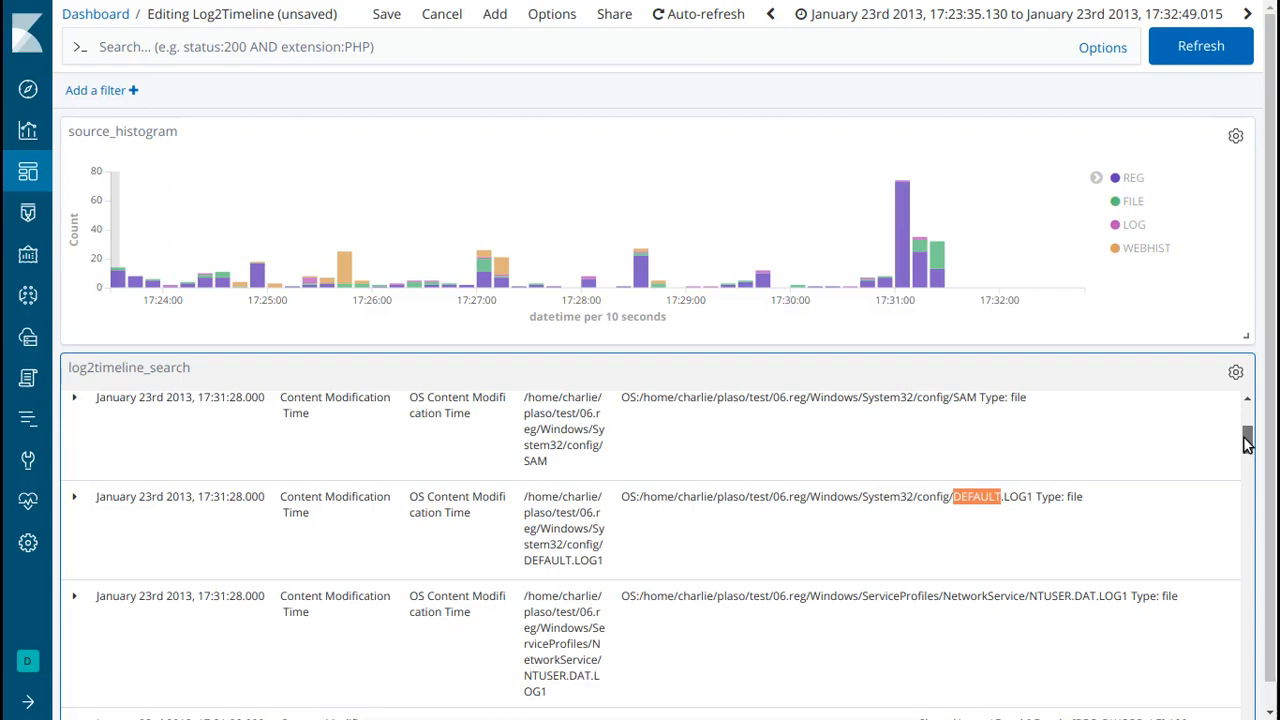
pyautogui.moveTo(1248, 440); pyautogui.dragTo(1249, 449)
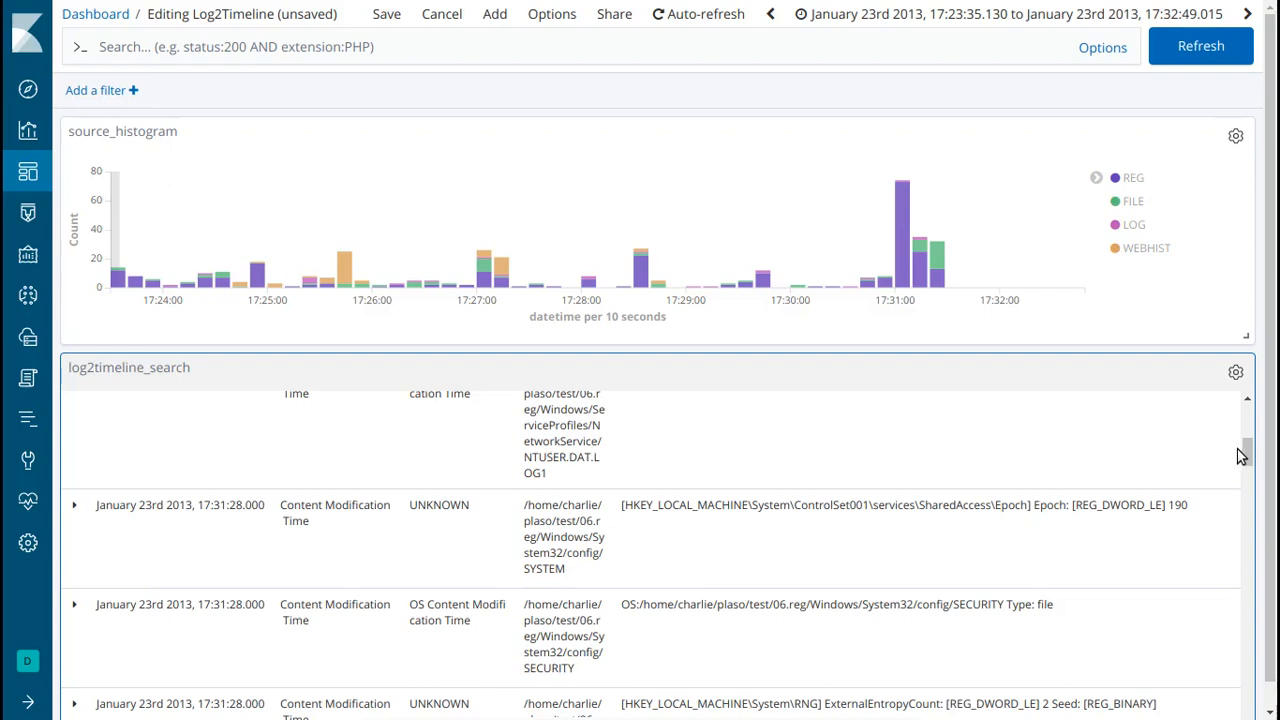
pyautogui.moveTo(1249, 451); pyautogui.dragTo(1249, 443)
pyautogui.scroll(-1, 1249, 443)
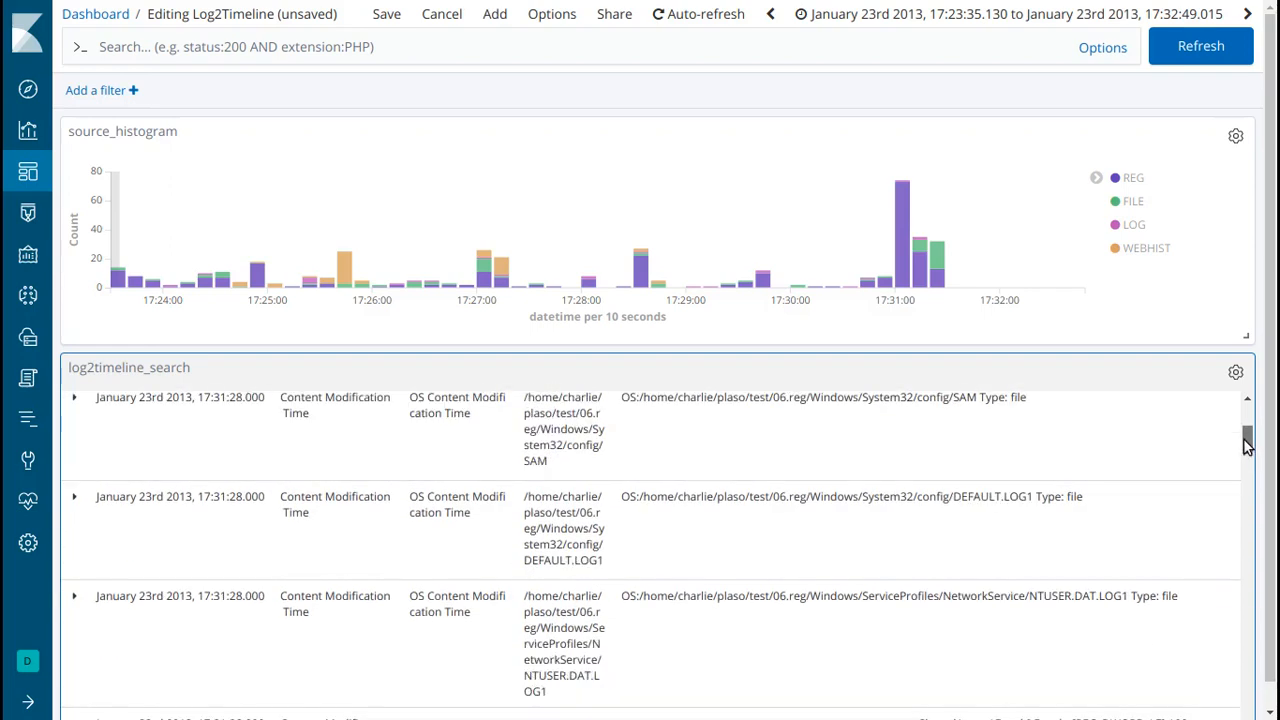
pyautogui.moveTo(938, 257)
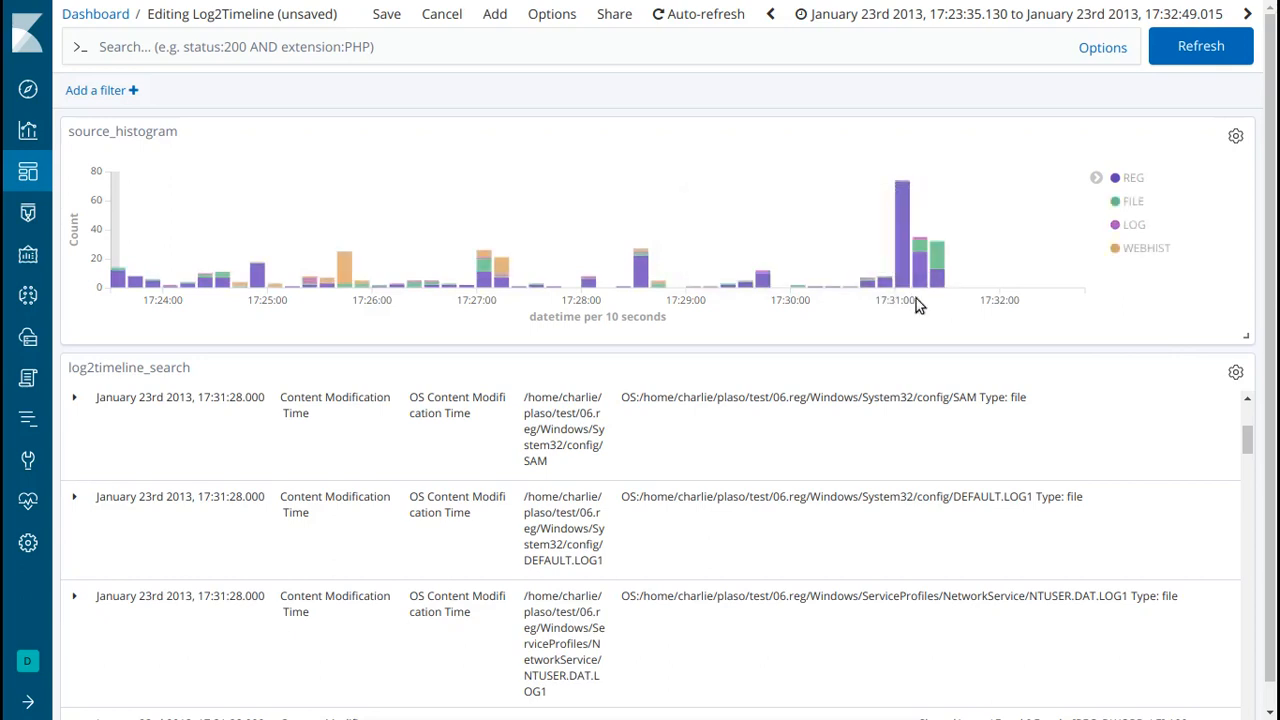
pyautogui.moveTo(888, 300); pyautogui.dragTo(1025, 302)
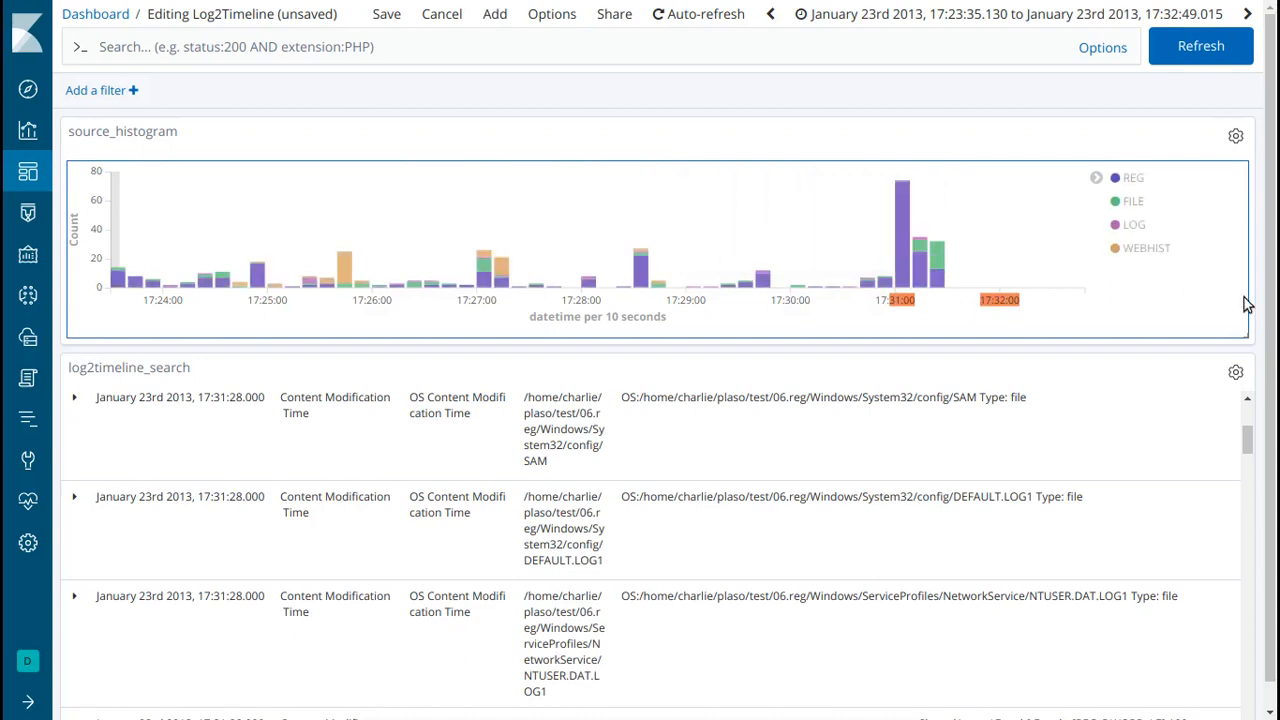
# Examine the records from the SECURITY file through the Last Shutdown Time entry to the COMPONENTS file.
pyautogui.click(1248, 441)
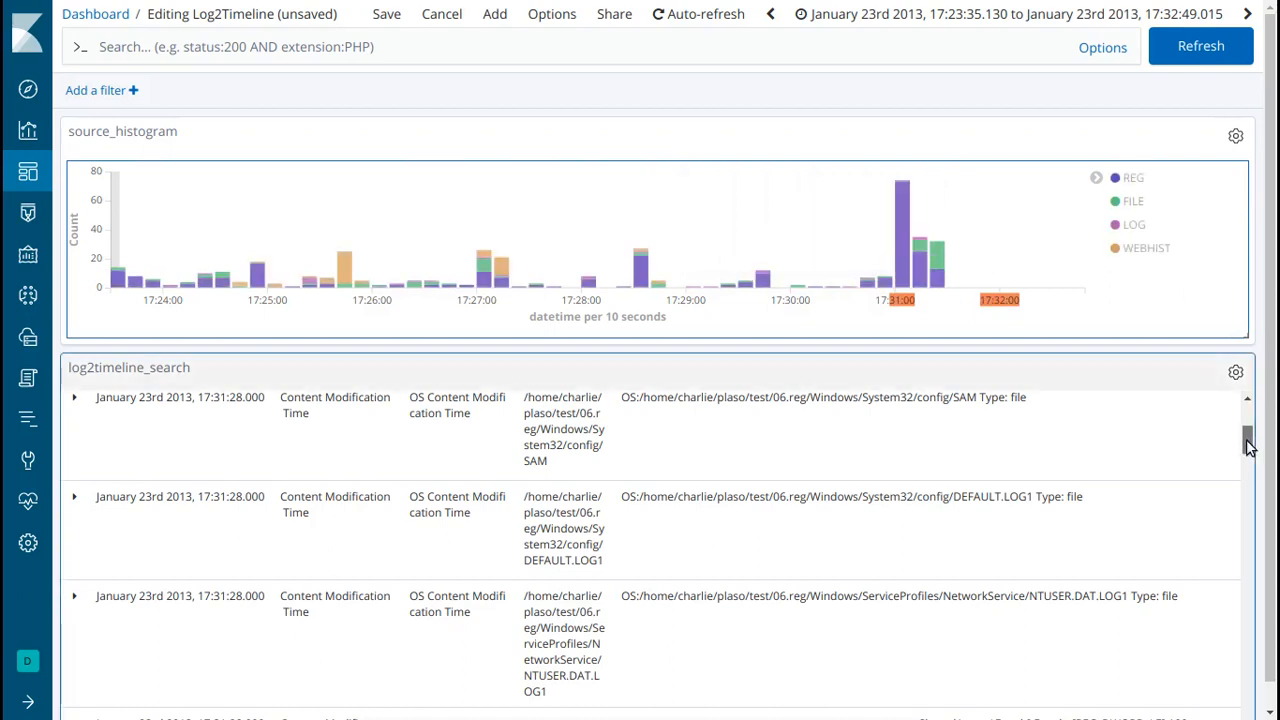
pyautogui.scroll(-1, 1247, 442)
pyautogui.moveTo(1248, 446)
pyautogui.mouseDown()
pyautogui.moveTo(1263, 467)
pyautogui.moveTo(1247, 457)
pyautogui.mouseUp()
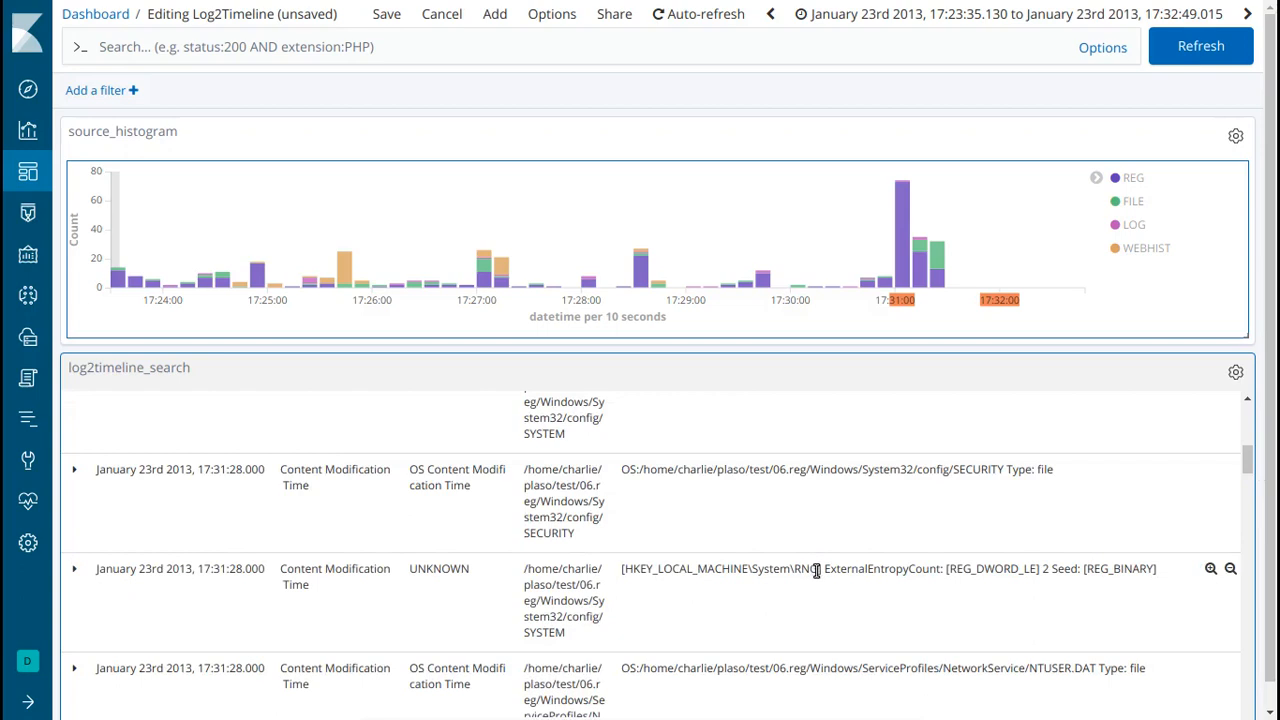
pyautogui.scroll(-2, 816, 570)
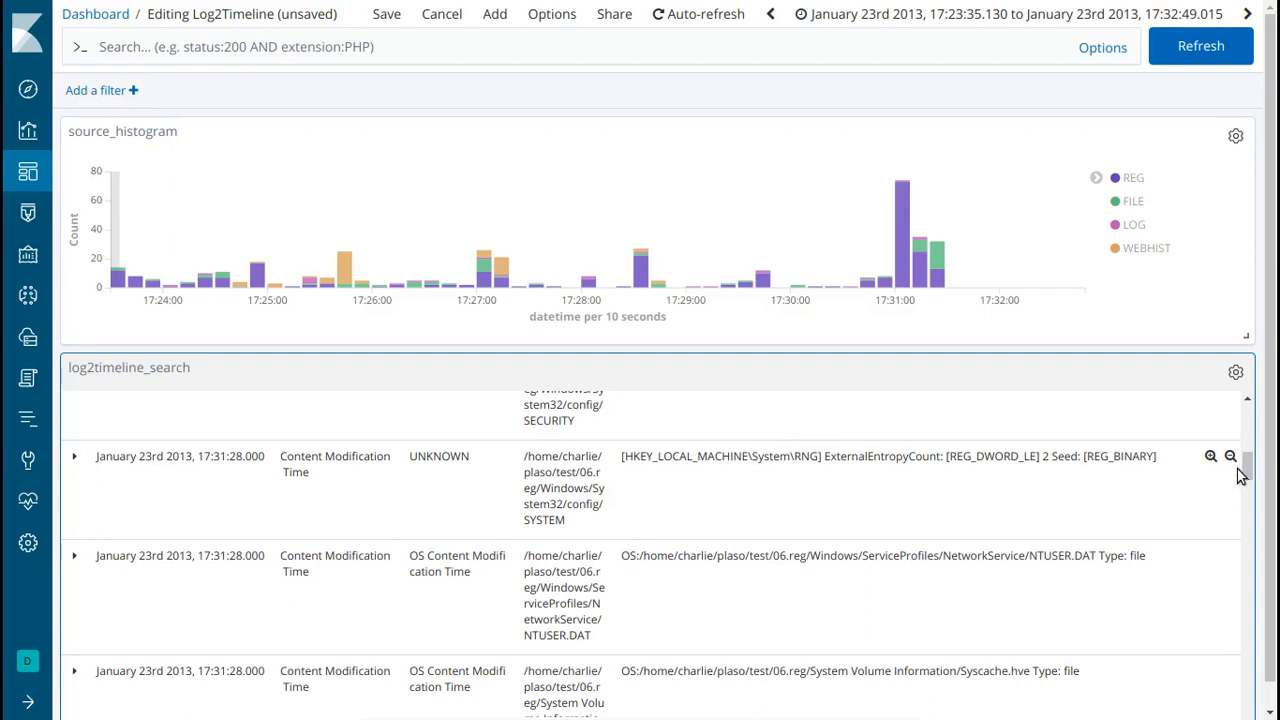
pyautogui.moveTo(1245, 470); pyautogui.dragTo(1247, 487)
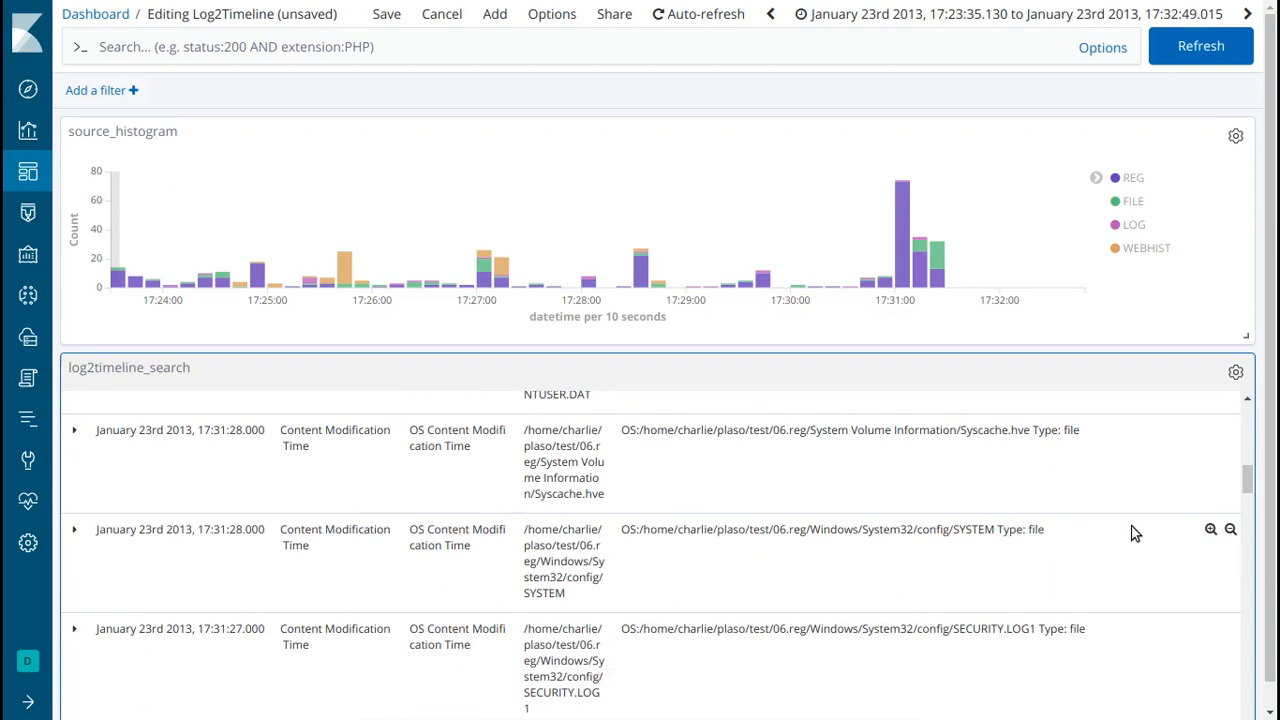
pyautogui.moveTo(1249, 480); pyautogui.dragTo(1257, 507)
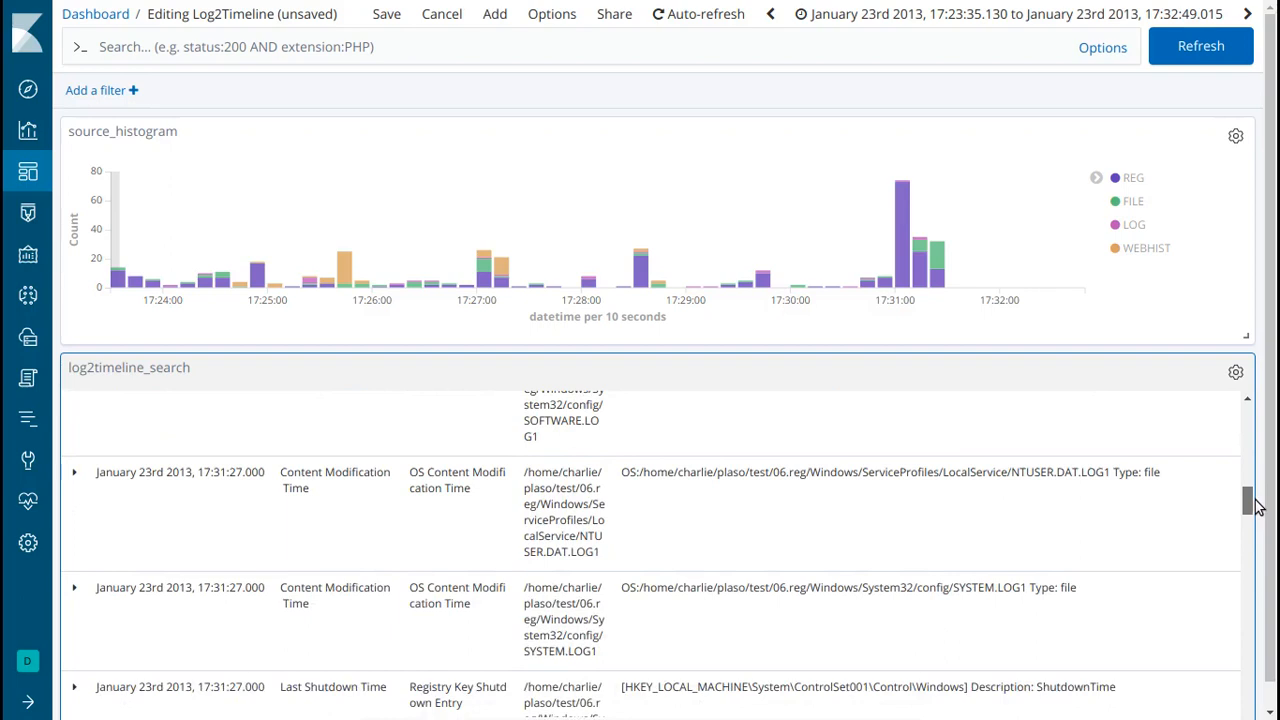
pyautogui.moveTo(1257, 507); pyautogui.dragTo(1250, 515)
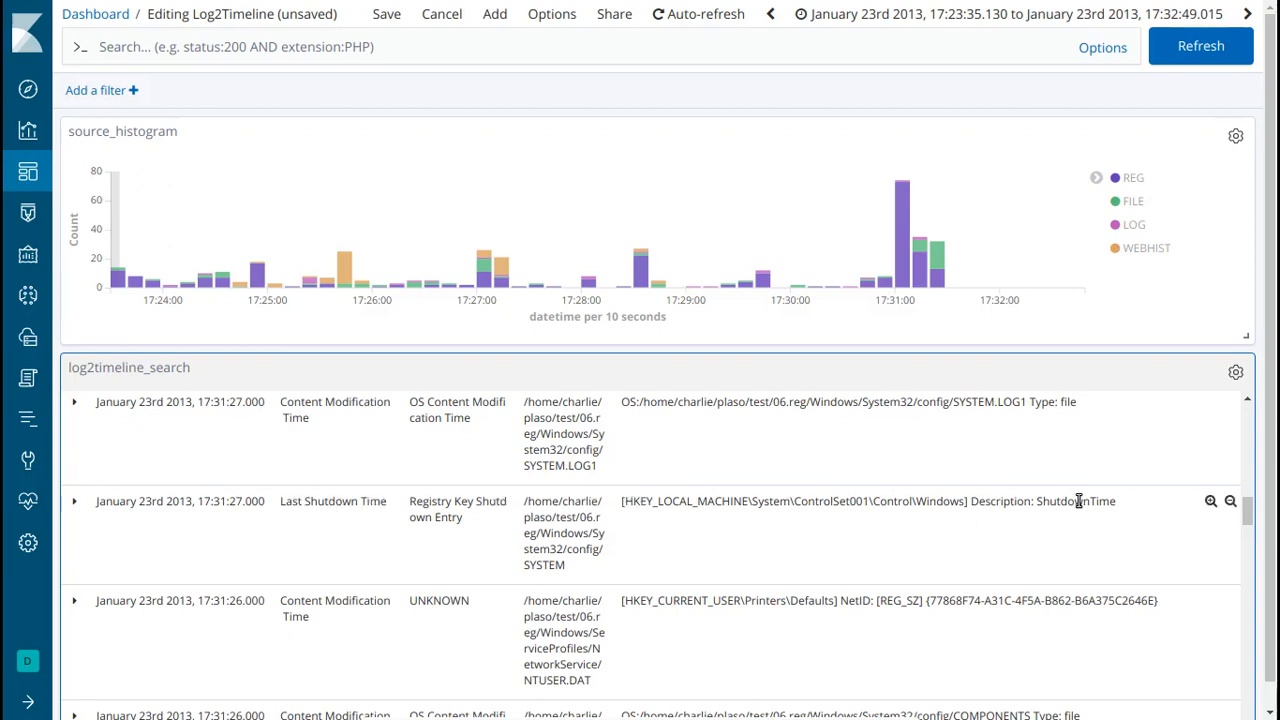
pyautogui.moveTo(1251, 514); pyautogui.dragTo(1252, 528)
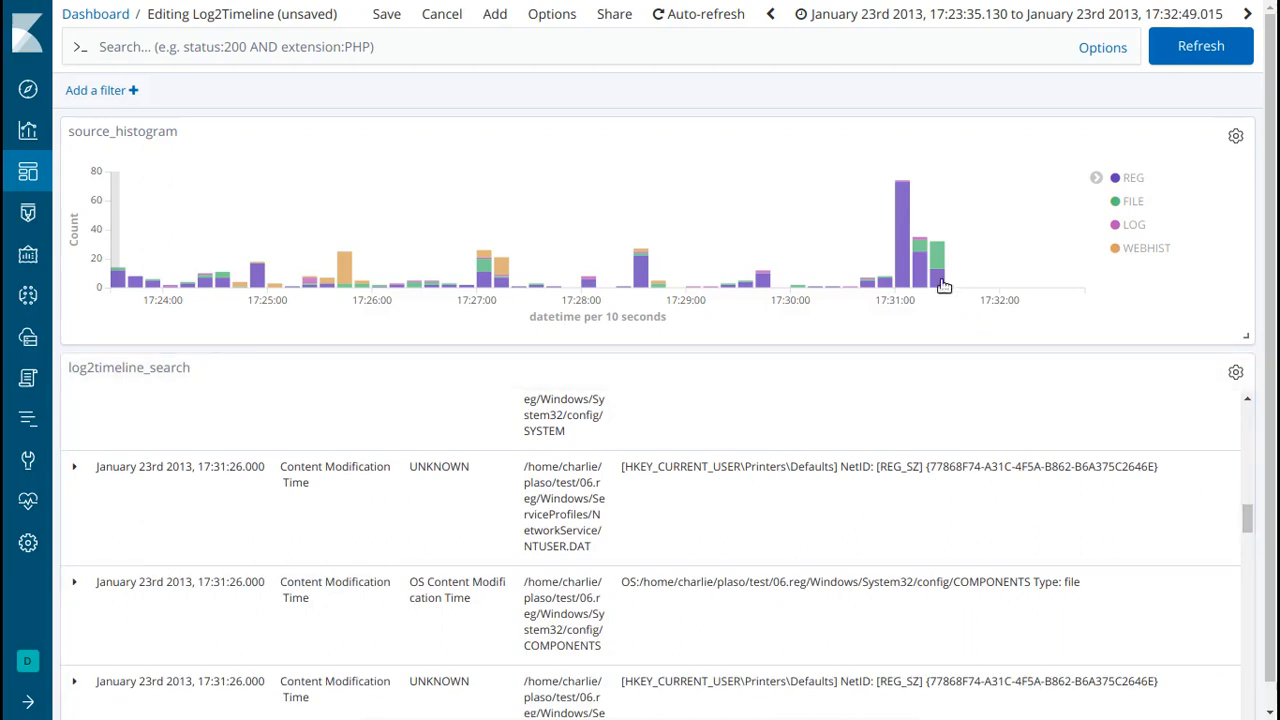
# Check the histogram's bars, highlight COMPONENTS and Syscache in the record messages, and review the registry entries down to 17:31:22.
pyautogui.moveTo(939, 288)
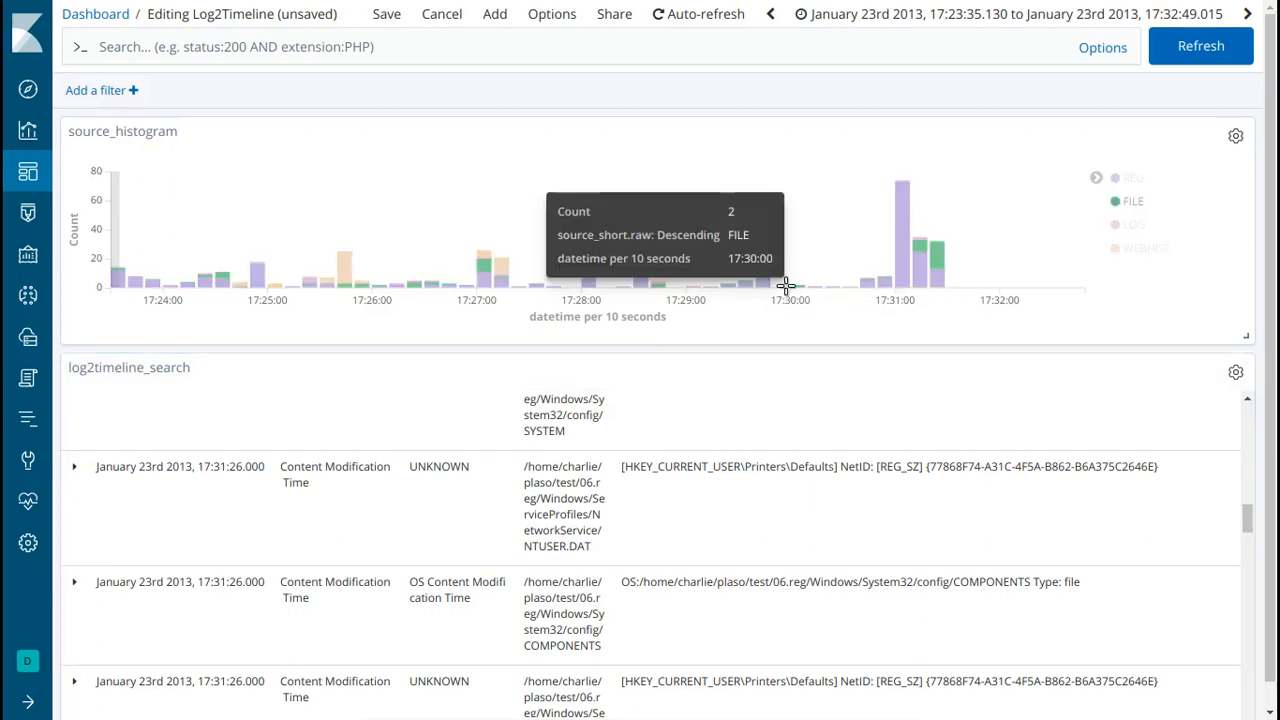
pyautogui.moveTo(765, 290)
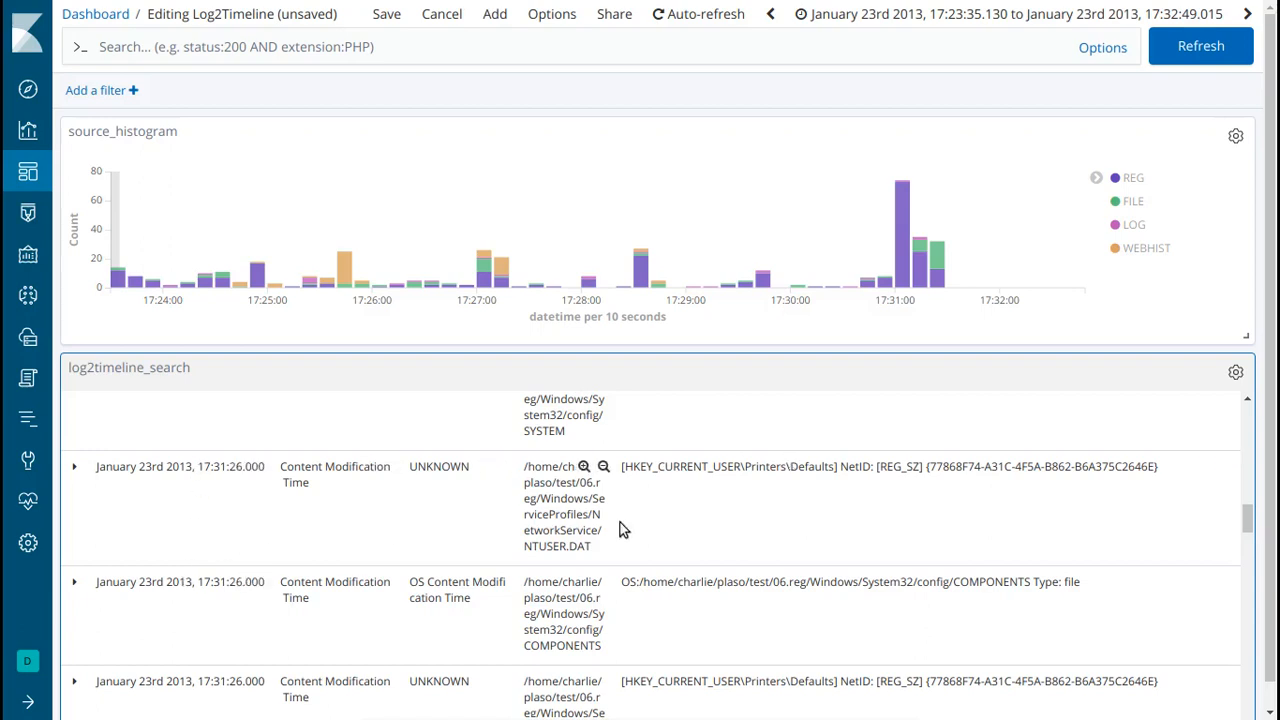
pyautogui.doubleClick(979, 581)
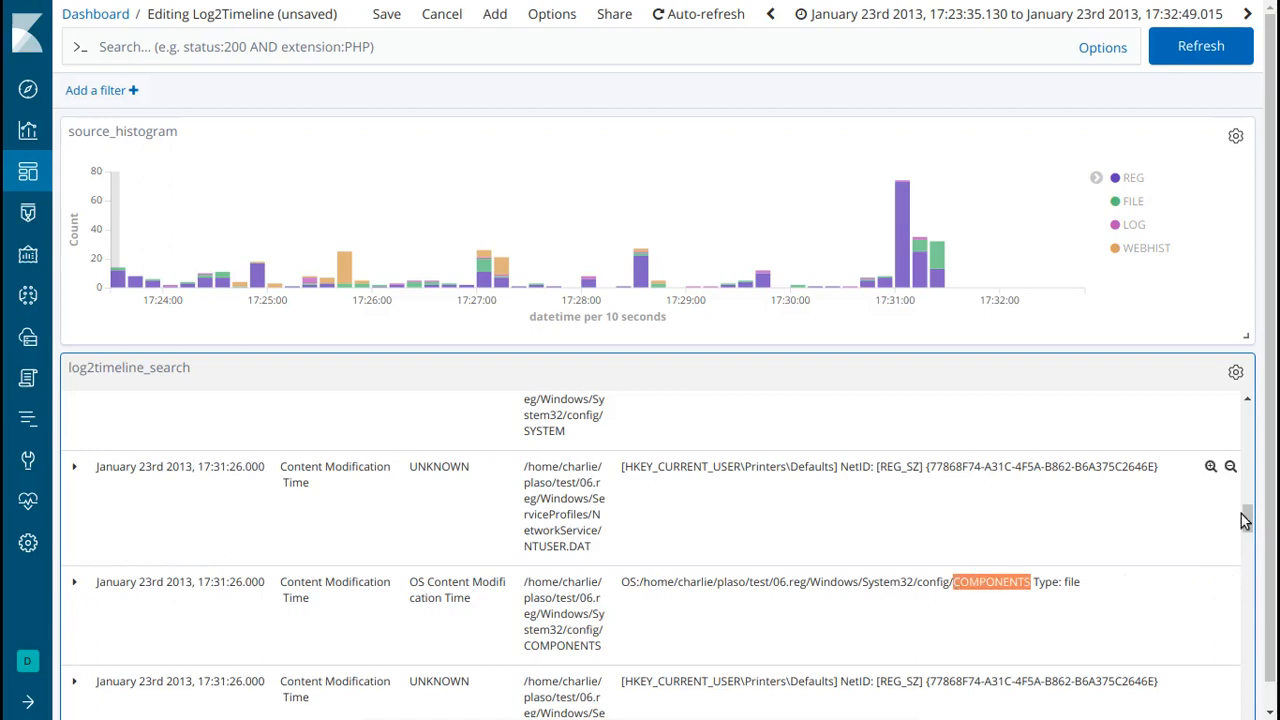
pyautogui.moveTo(1249, 517); pyautogui.dragTo(1250, 542)
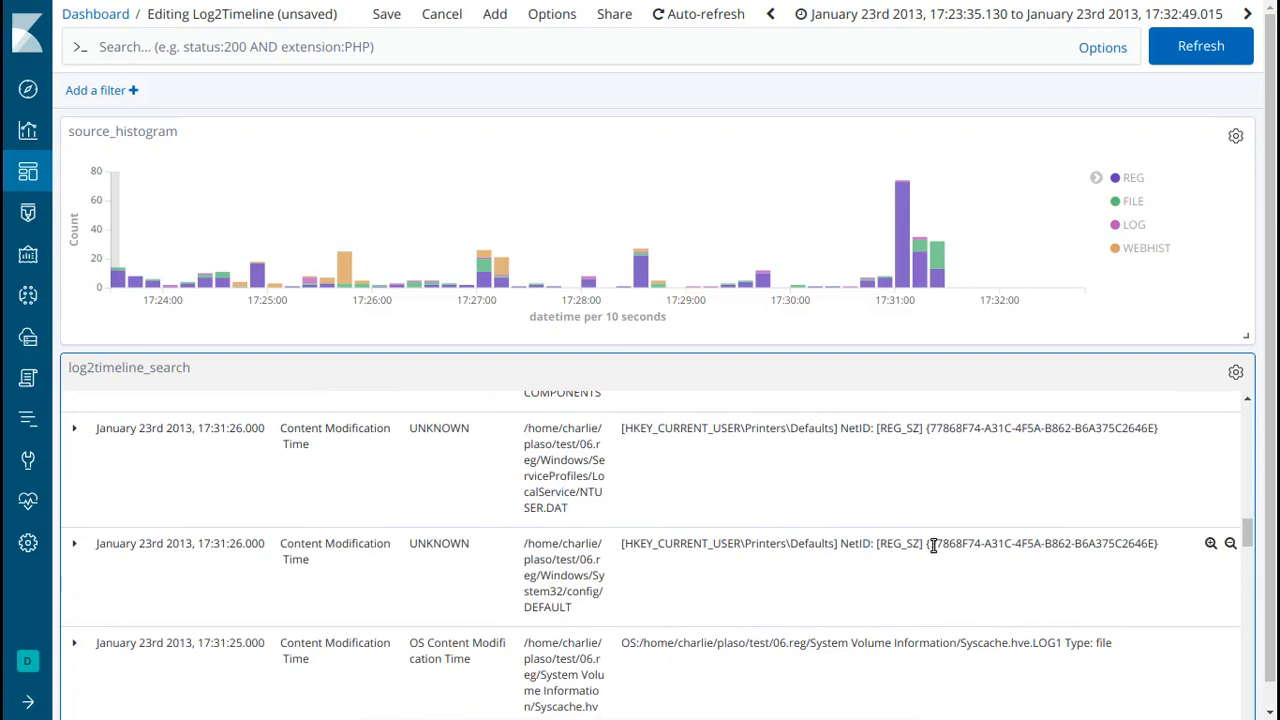
pyautogui.moveTo(1247, 532); pyautogui.dragTo(1248, 551)
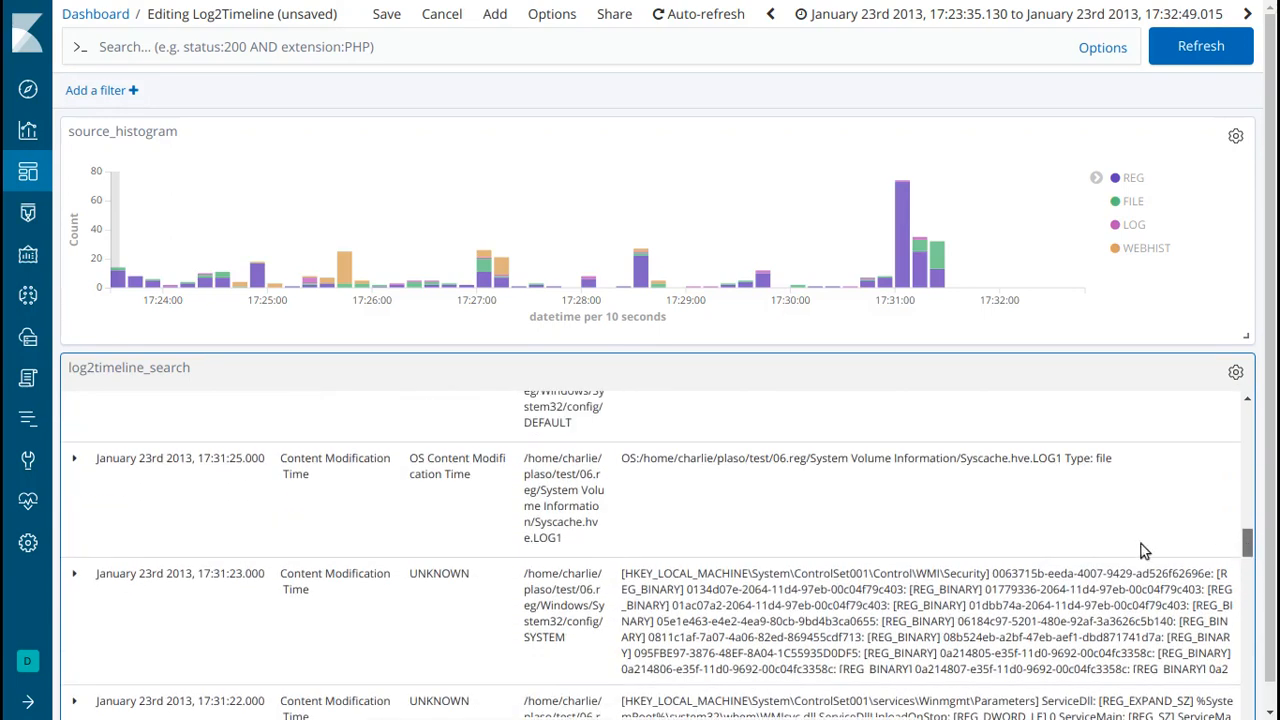
pyautogui.doubleClick(975, 460)
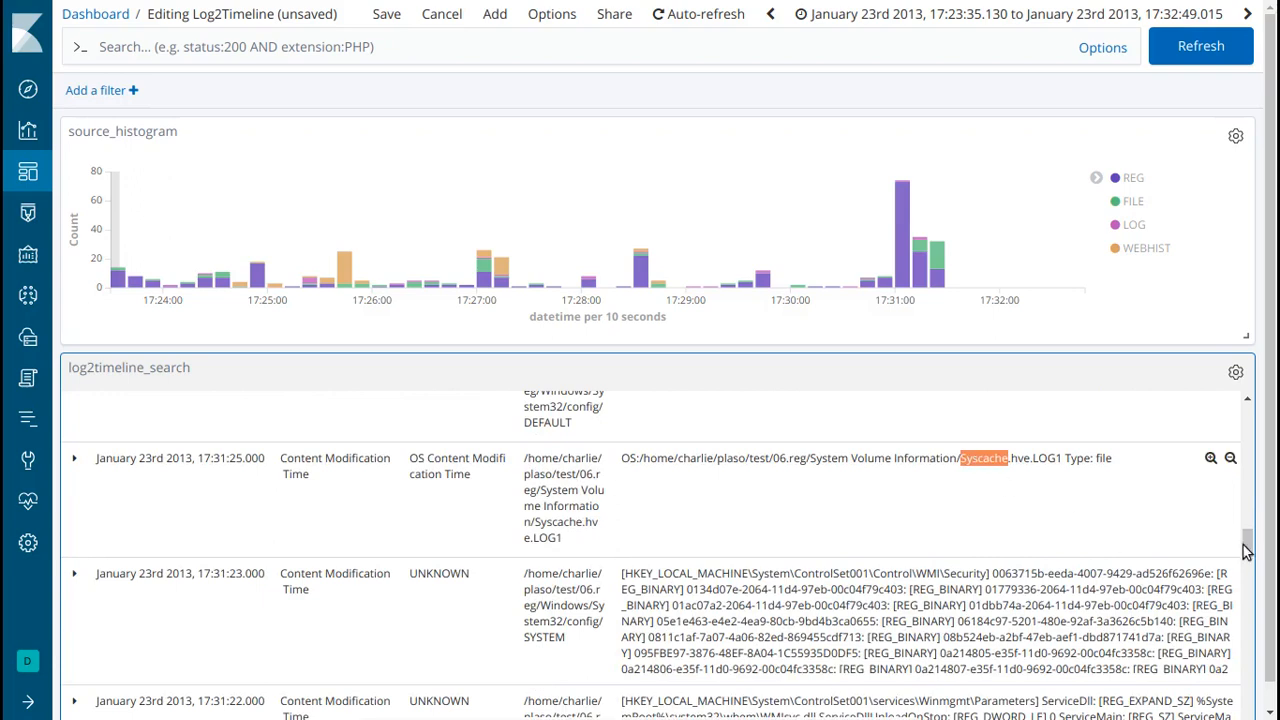
pyautogui.moveTo(1247, 550); pyautogui.dragTo(1249, 558)
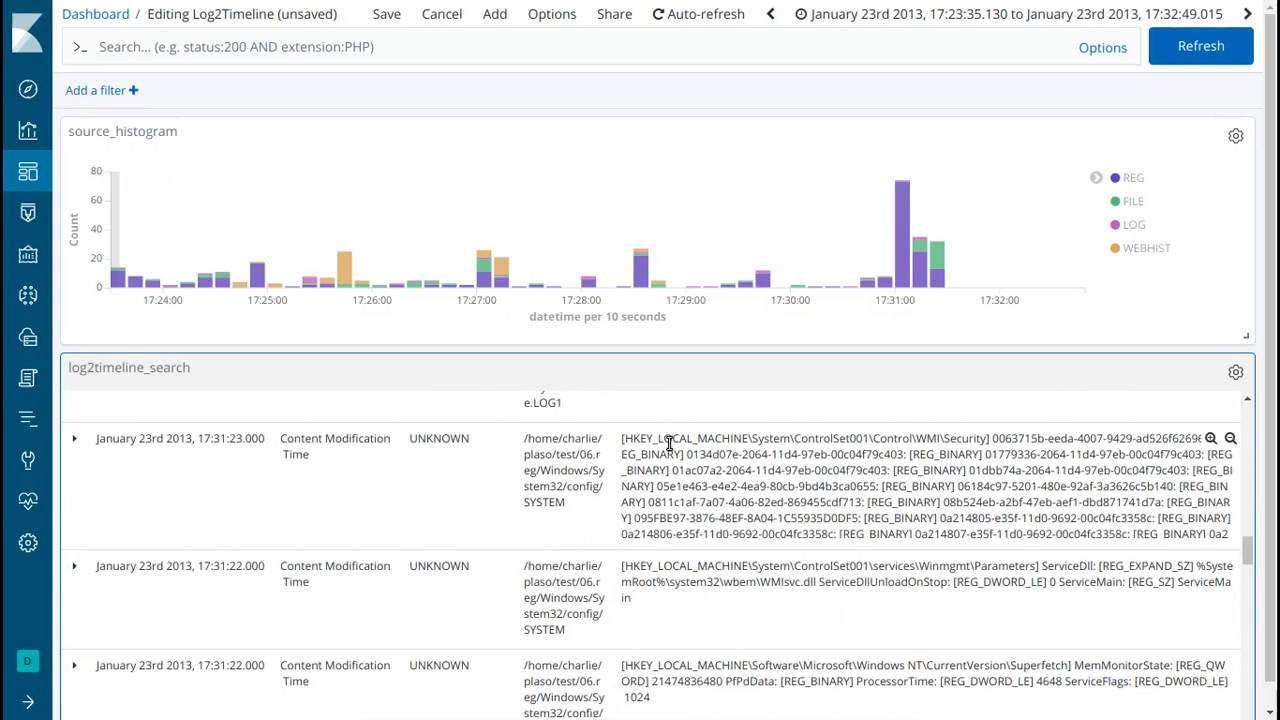
# Highlight HKEY_LOCAL_MACHINE in the WMI Security record's message and review the registry entries from 17:31:23 down to 17:31:14 against the histogram.
pyautogui.moveTo(624, 438); pyautogui.dragTo(749, 438)
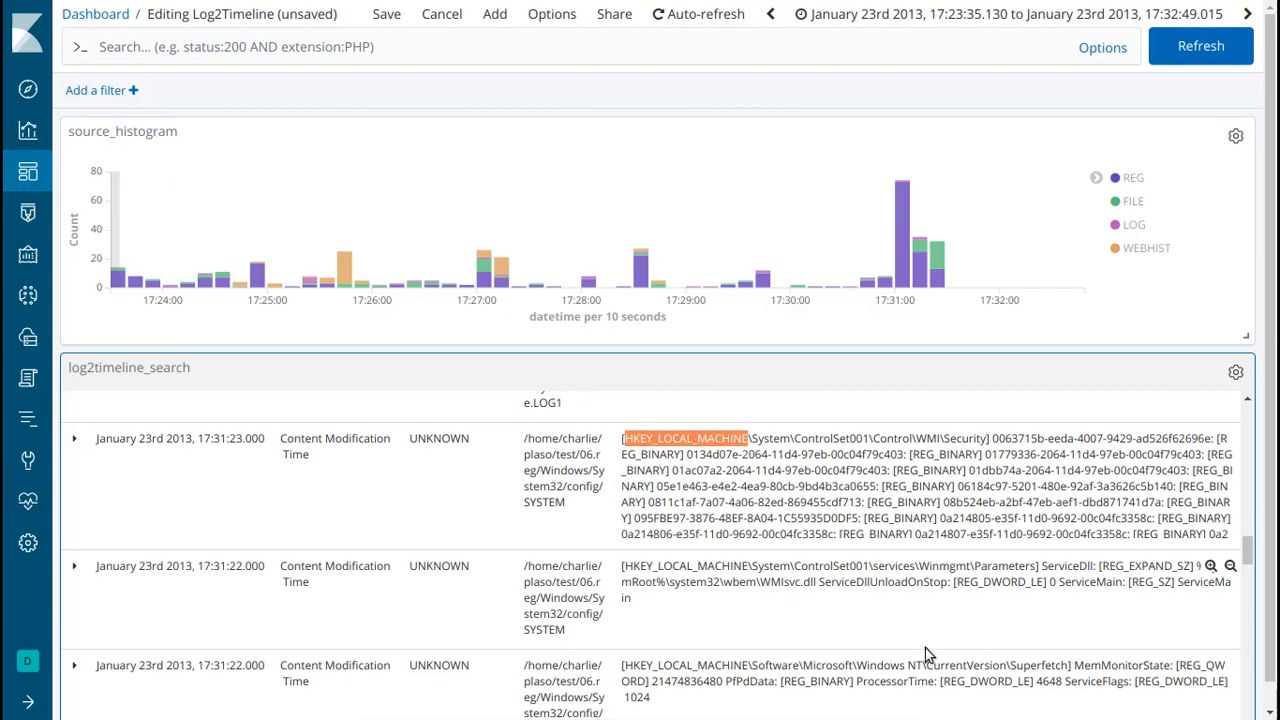
pyautogui.moveTo(1248, 562); pyautogui.dragTo(1248, 580)
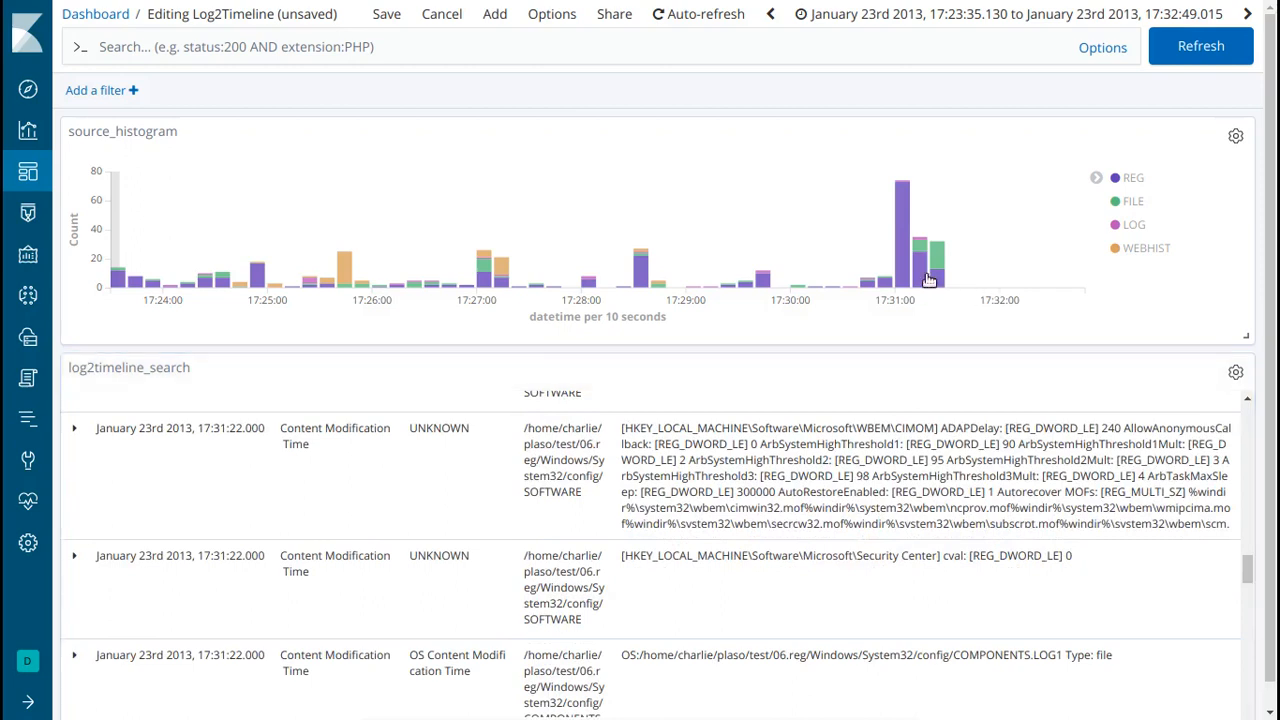
pyautogui.moveTo(938, 285)
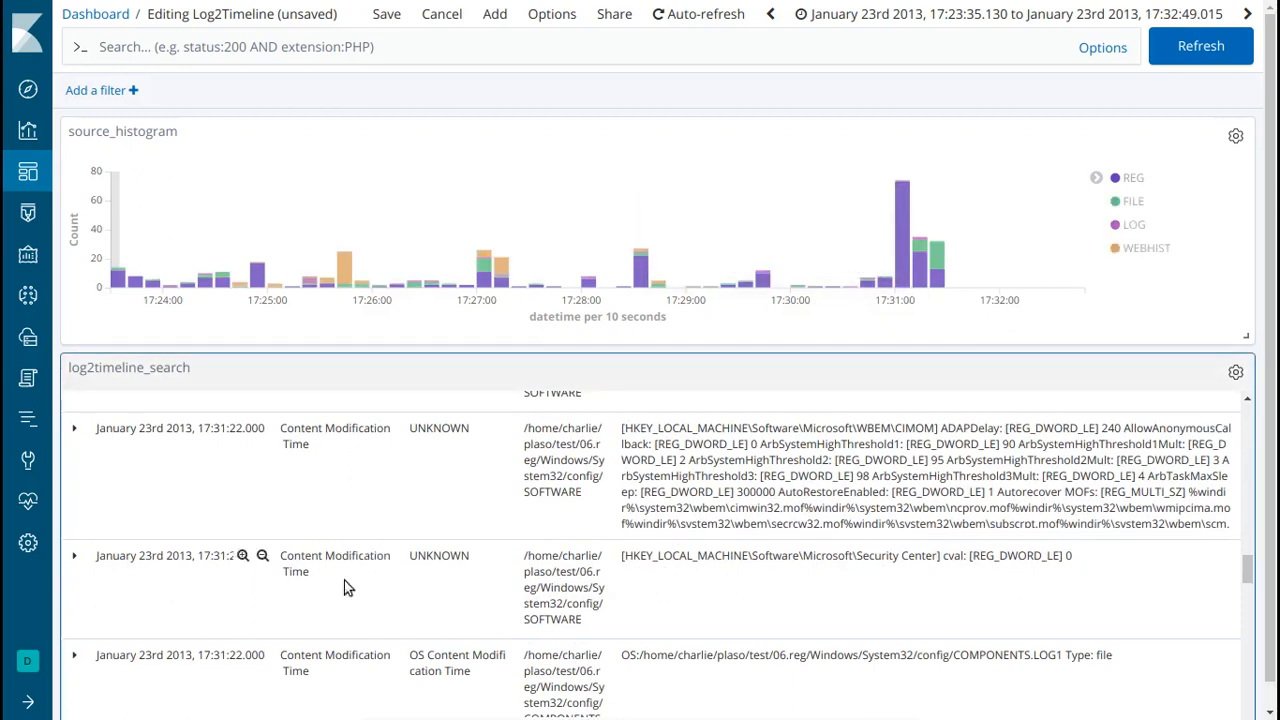
pyautogui.moveTo(1249, 571); pyautogui.dragTo(1252, 682)
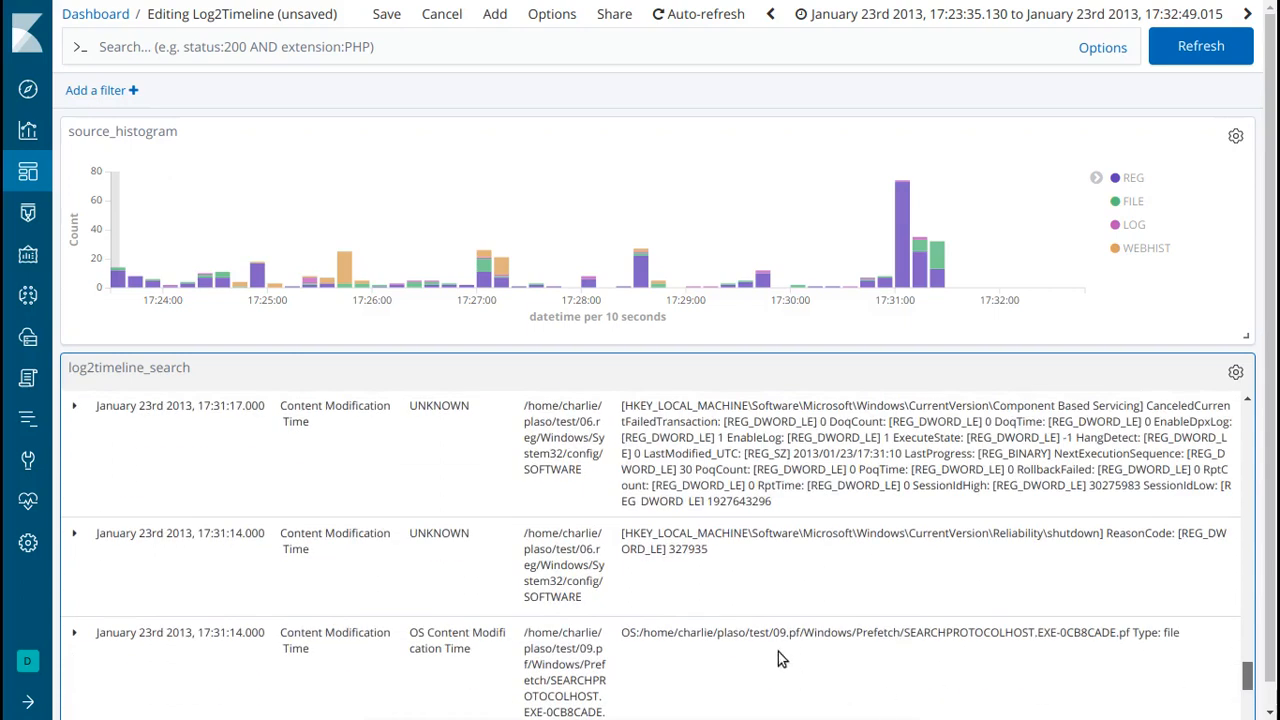
# Highlight the executable name SEARCHPROTOCOLHOST.EXE in the message of the 17:31:14 Prefetch record.
pyautogui.moveTo(905, 633); pyautogui.dragTo(1054, 632)
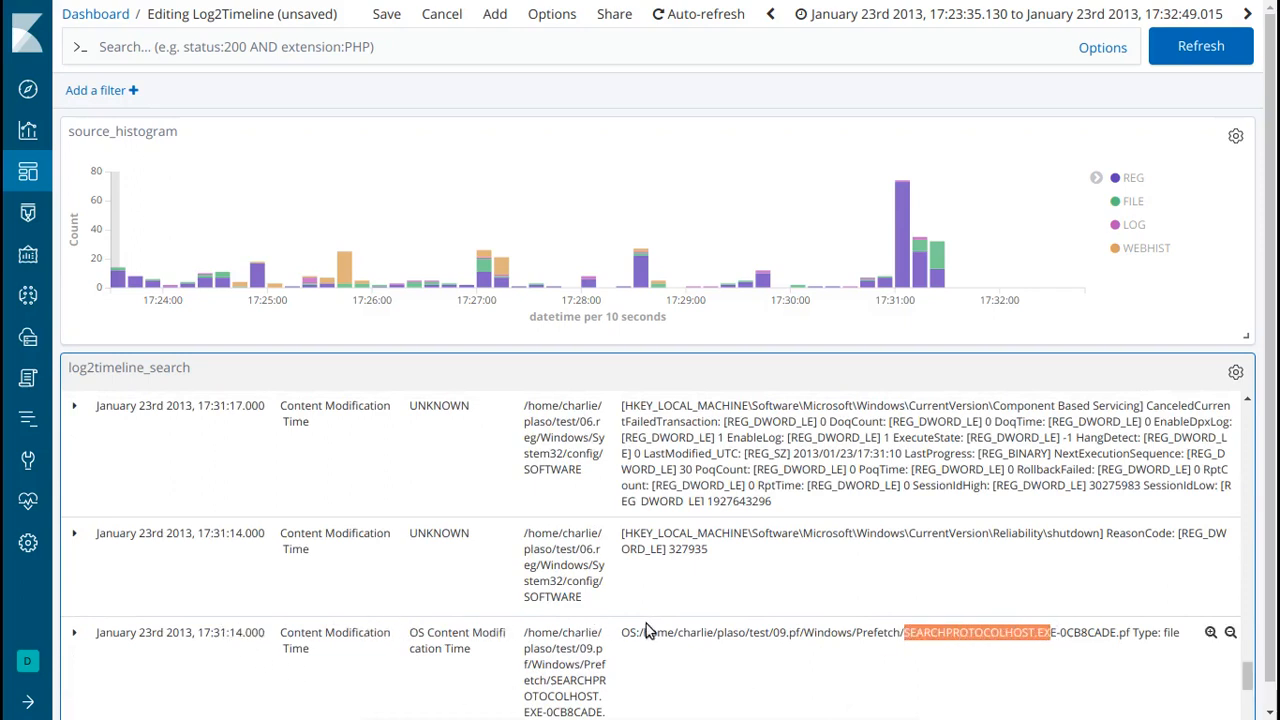
pyautogui.moveTo(905, 633); pyautogui.dragTo(1043, 632)
pyautogui.click(960, 632)
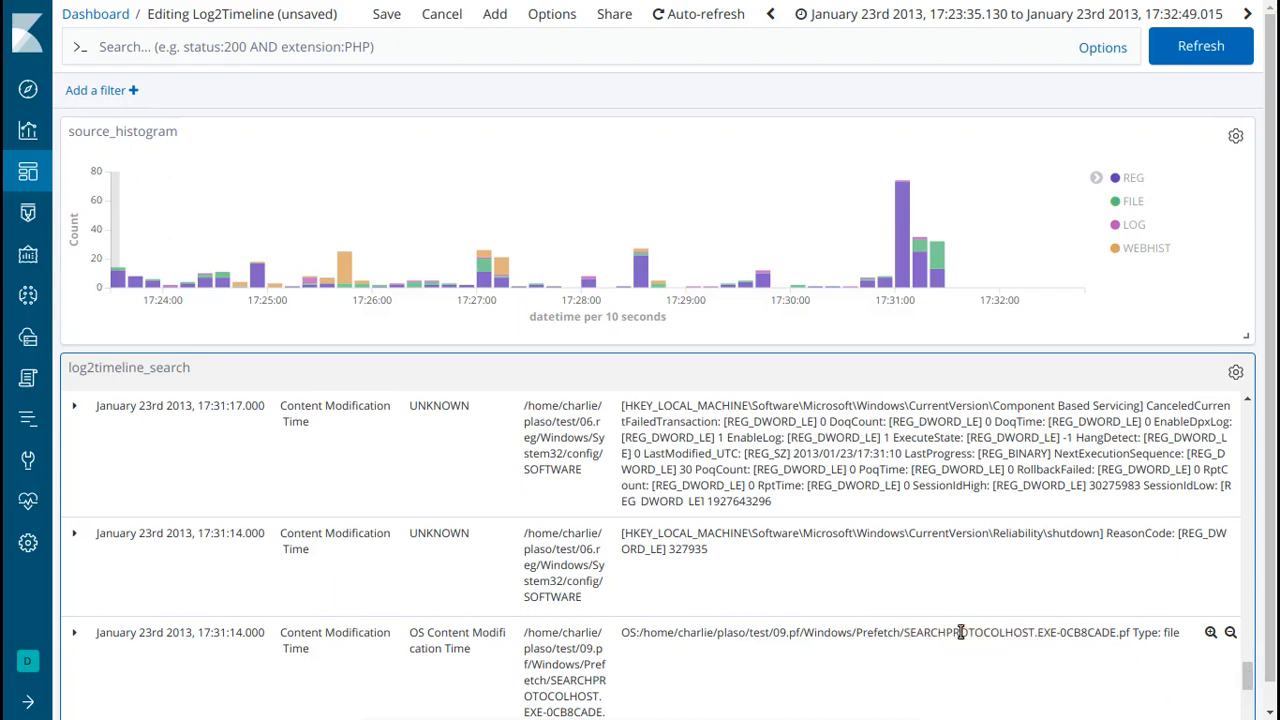
# Highlight the NTUSER.DAT and UsrClass.dat file names in the 17:31:13 records and compare the page's last entries with the histogram bars near 17:31:00.
pyautogui.scroll(-1, 1249, 682)
pyautogui.moveTo(1249, 682); pyautogui.dragTo(1249, 697)
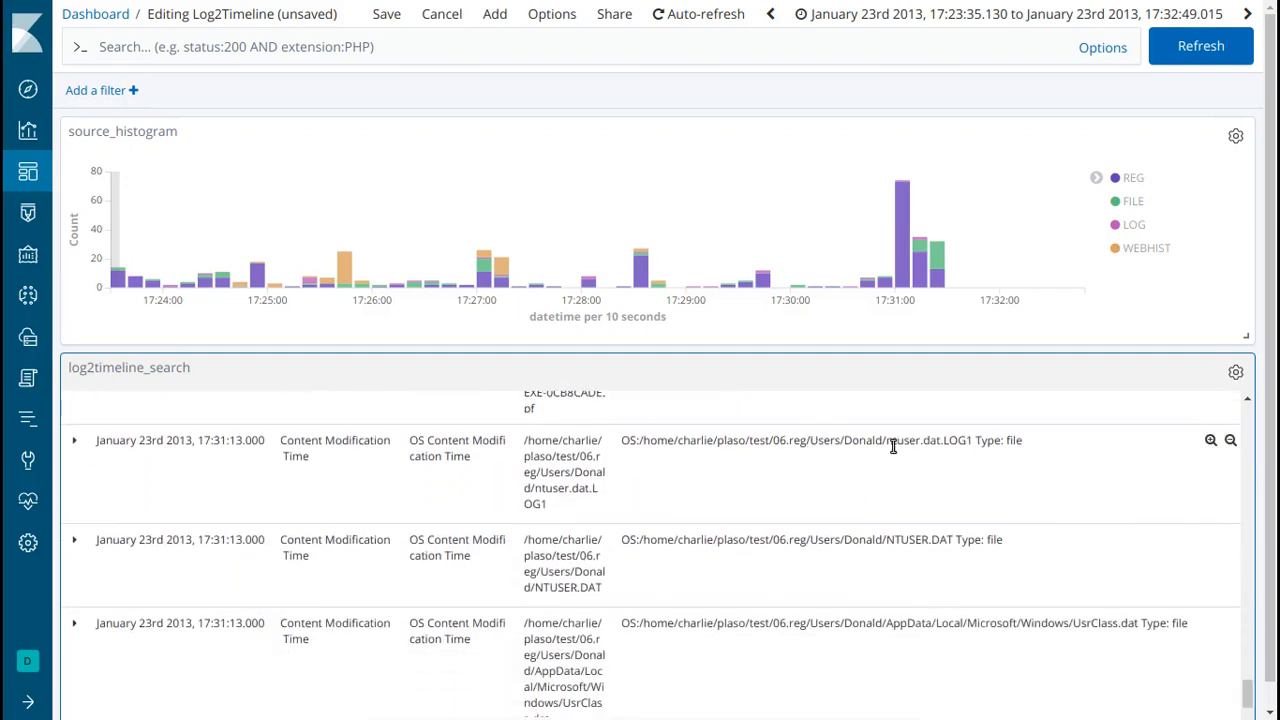
pyautogui.moveTo(846, 441); pyautogui.dragTo(945, 441)
pyautogui.moveTo(886, 539); pyautogui.dragTo(955, 540)
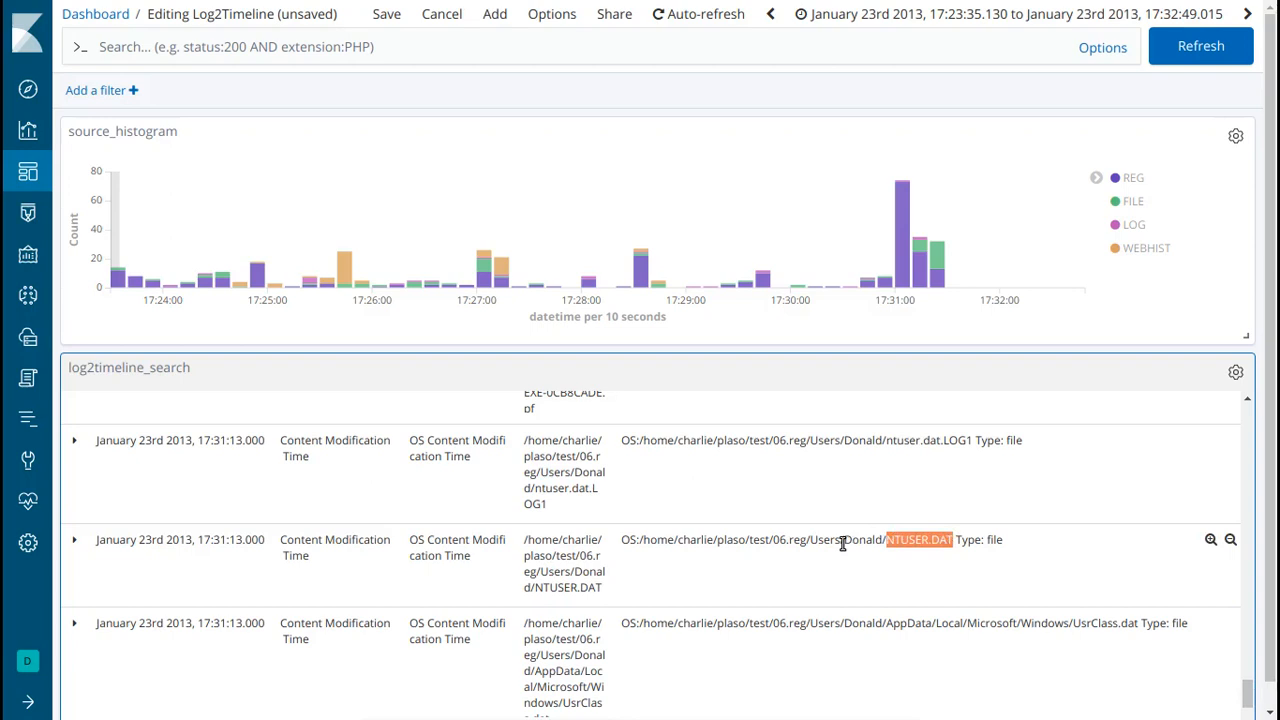
pyautogui.moveTo(1252, 697); pyautogui.dragTo(1254, 703)
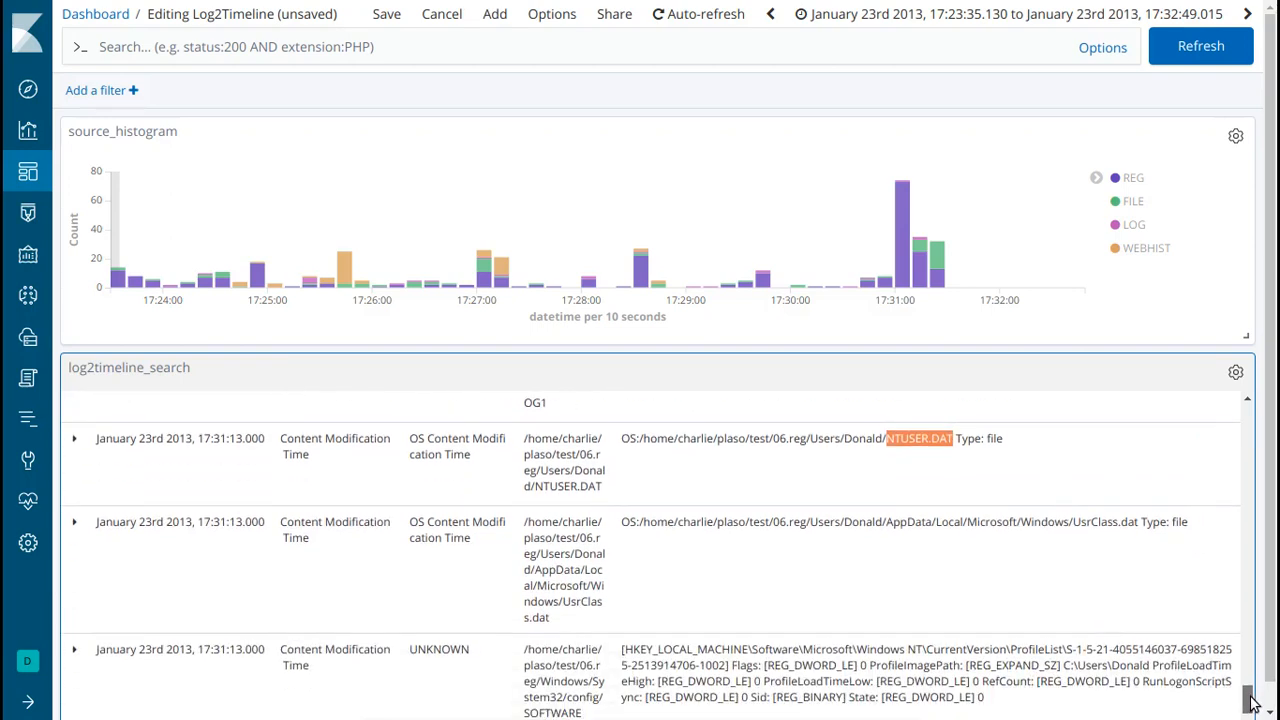
pyautogui.moveTo(1075, 521); pyautogui.dragTo(1137, 521)
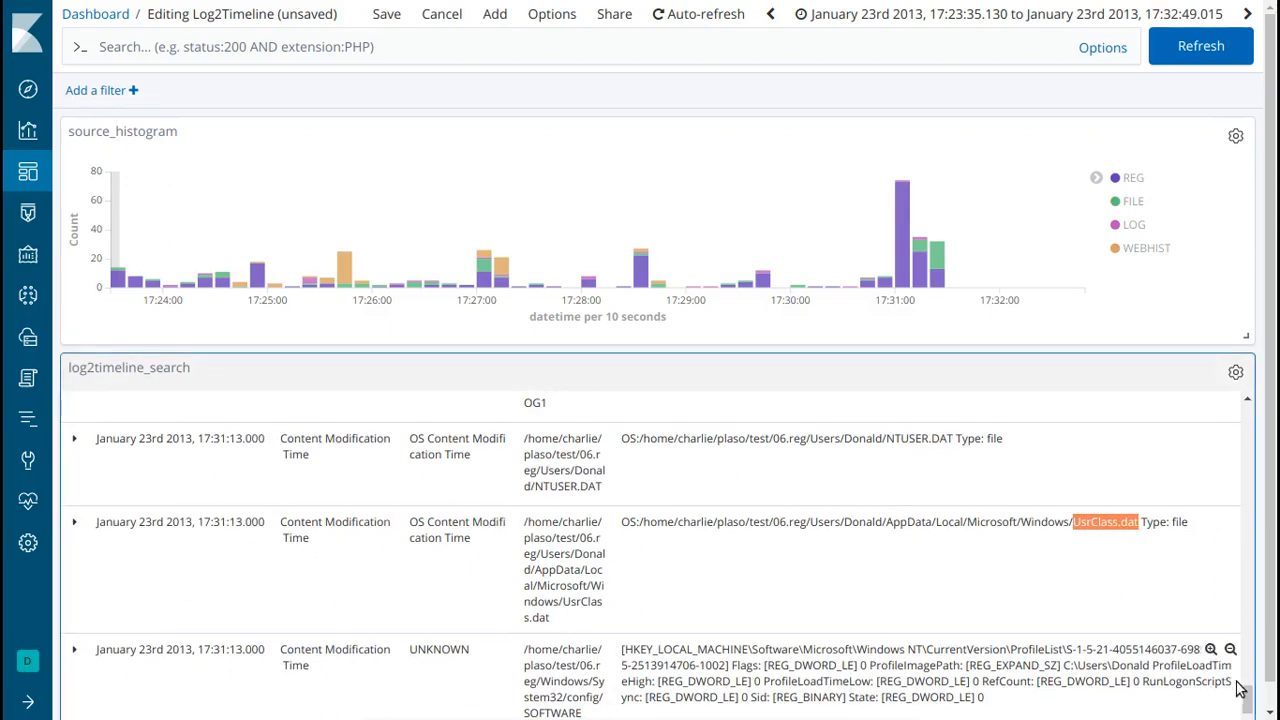
pyautogui.scroll(-3, 1248, 703)
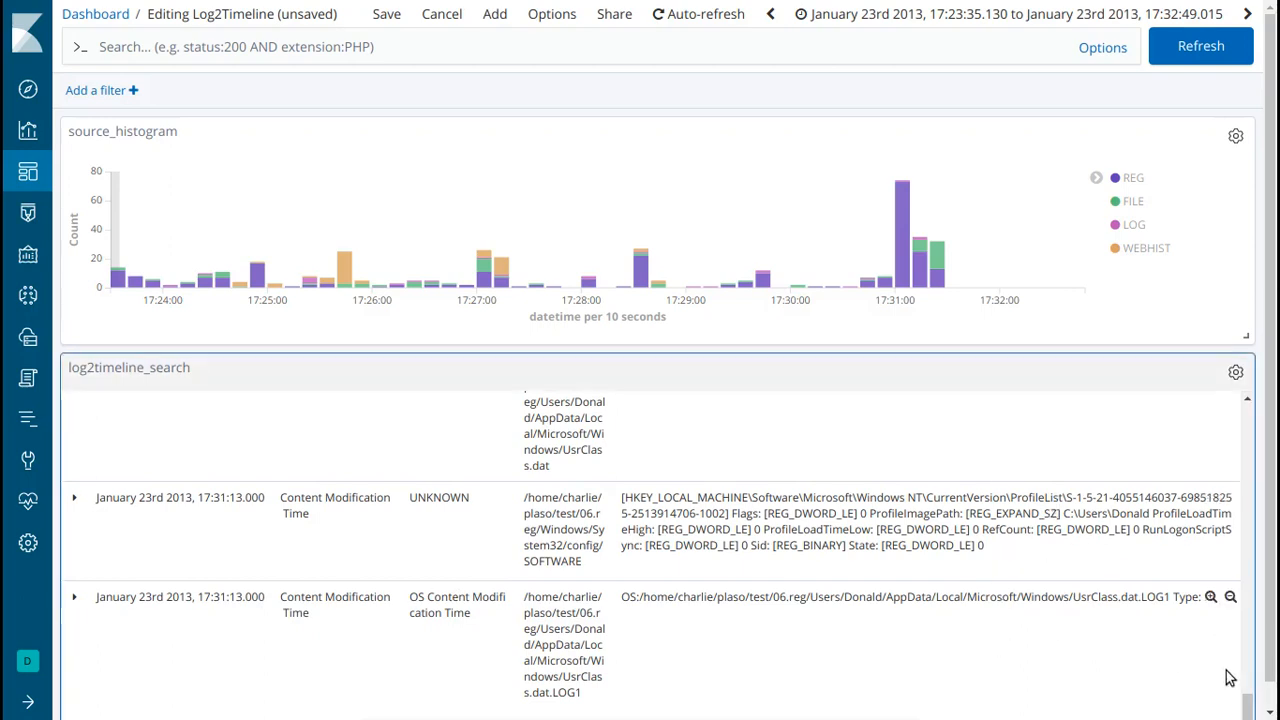
pyautogui.moveTo(1275, 648); pyautogui.dragTo(1272, 706)
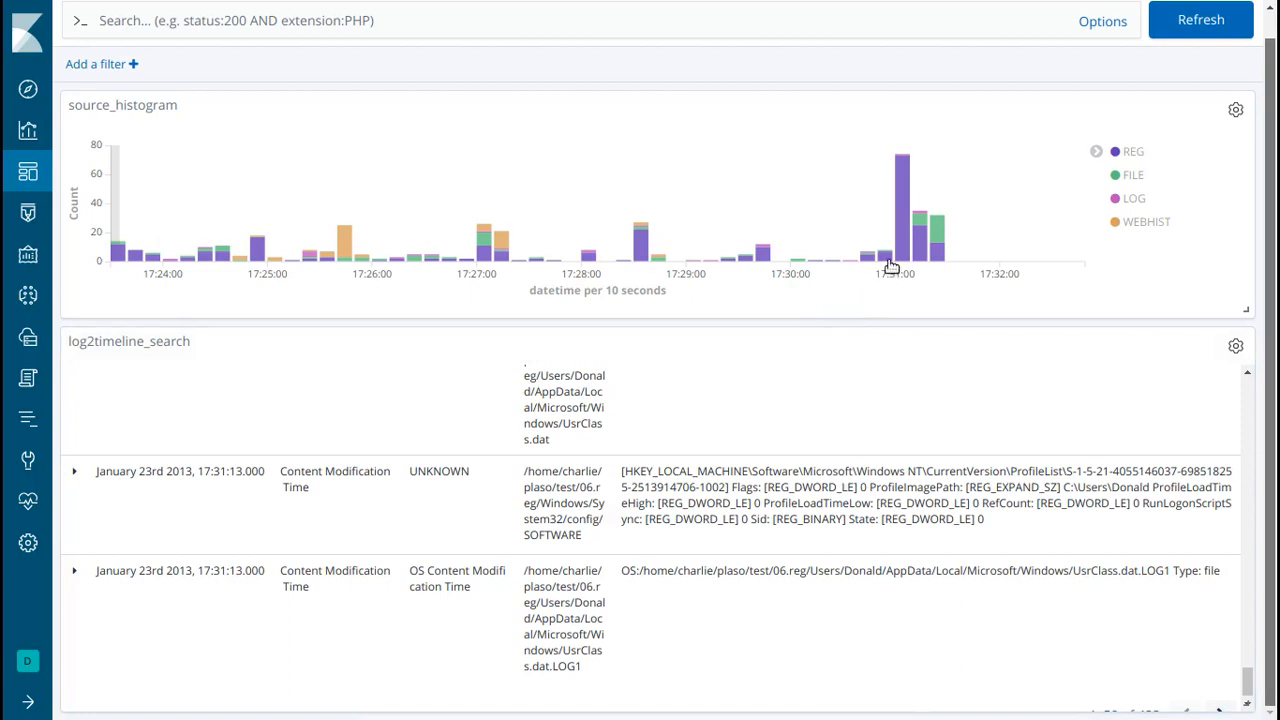
pyautogui.moveTo(903, 252)
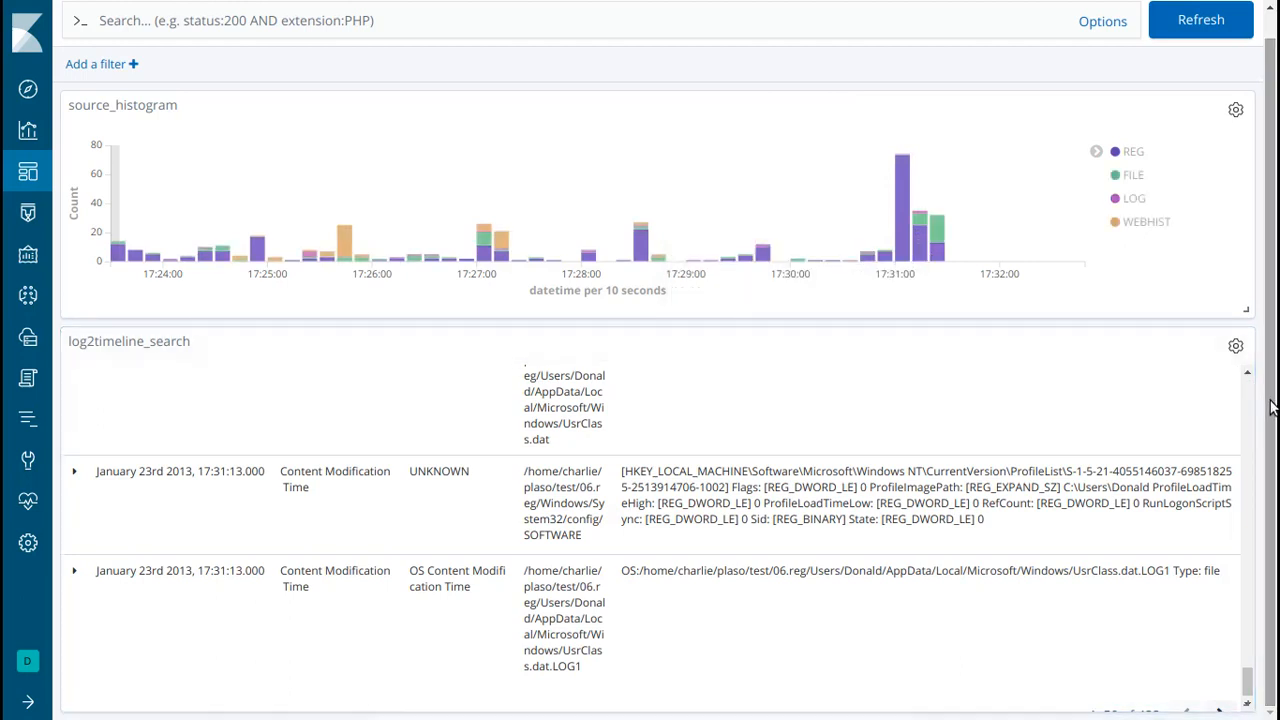
# Return to the start of the record list and search the dashboard for duck*.
pyautogui.moveTo(1247, 665); pyautogui.dragTo(1245, 378)
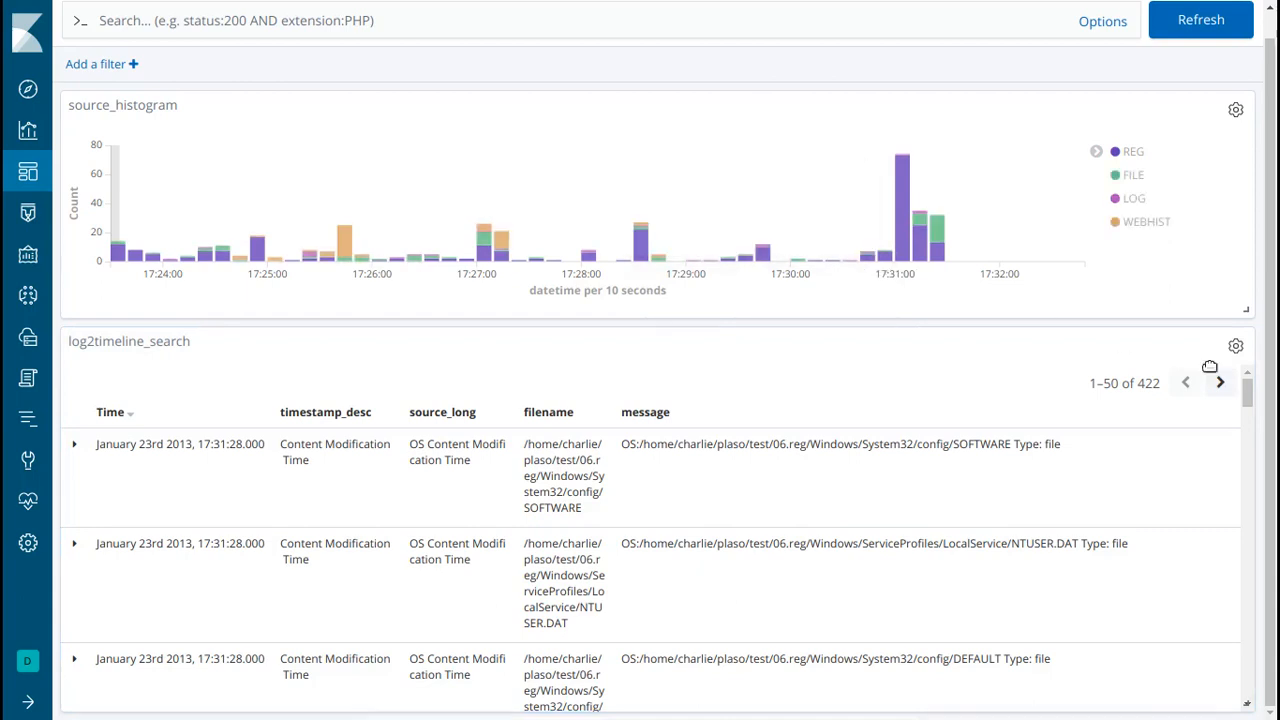
pyautogui.moveTo(1273, 393); pyautogui.dragTo(1276, 268)
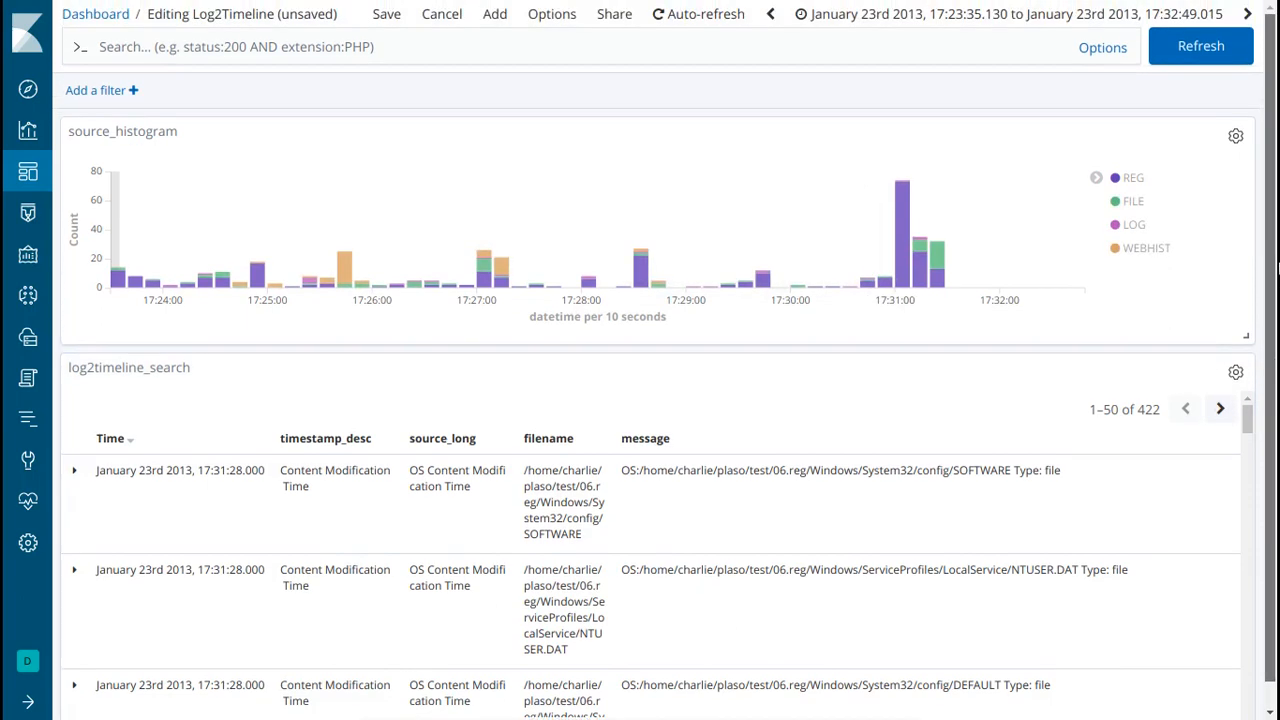
pyautogui.click(466, 46)
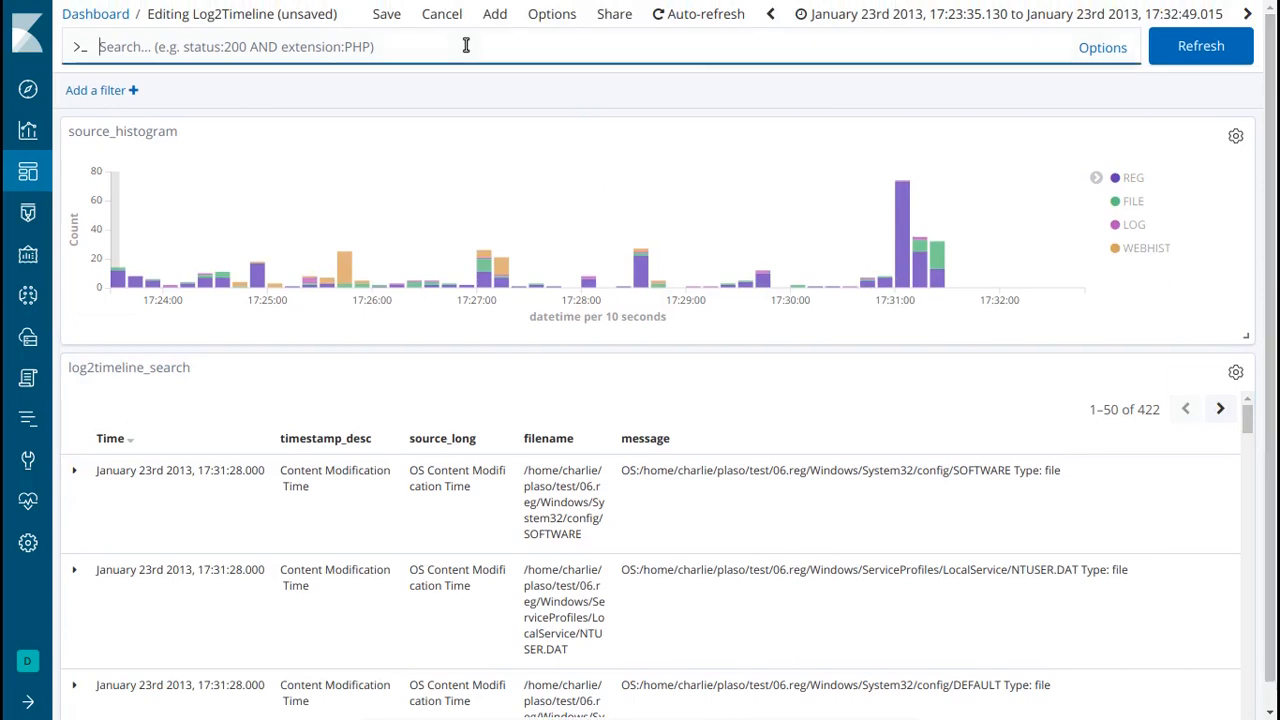
pyautogui.write('duck*')
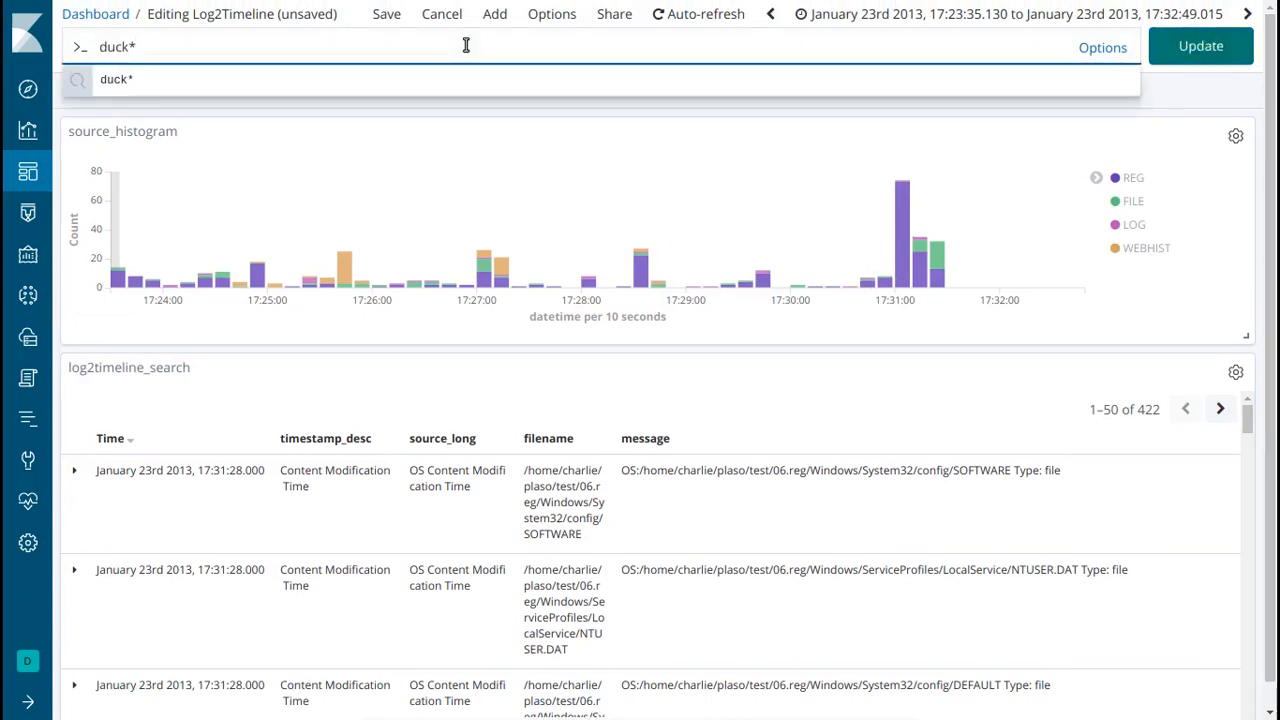
pyautogui.press('Return')
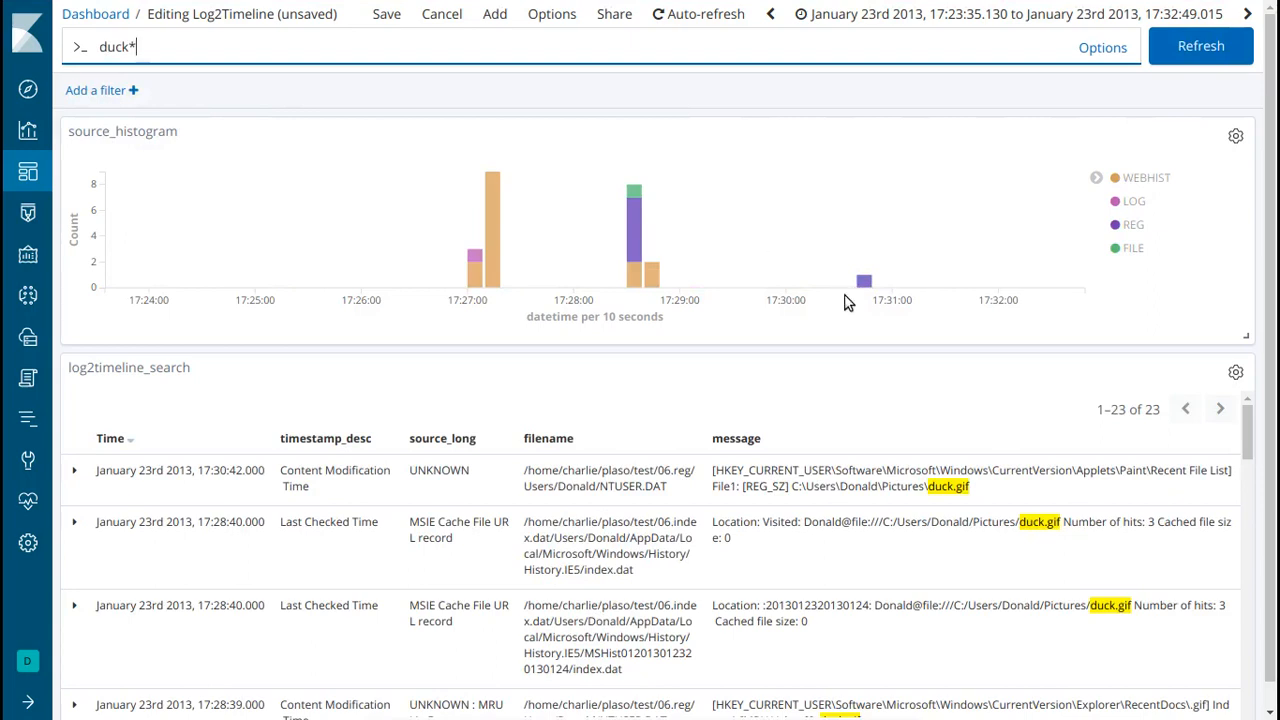
# Check the 17:30:42 registry event and highlight its Paint Recent File List key and duck.gif path in the message.
pyautogui.moveTo(867, 285)
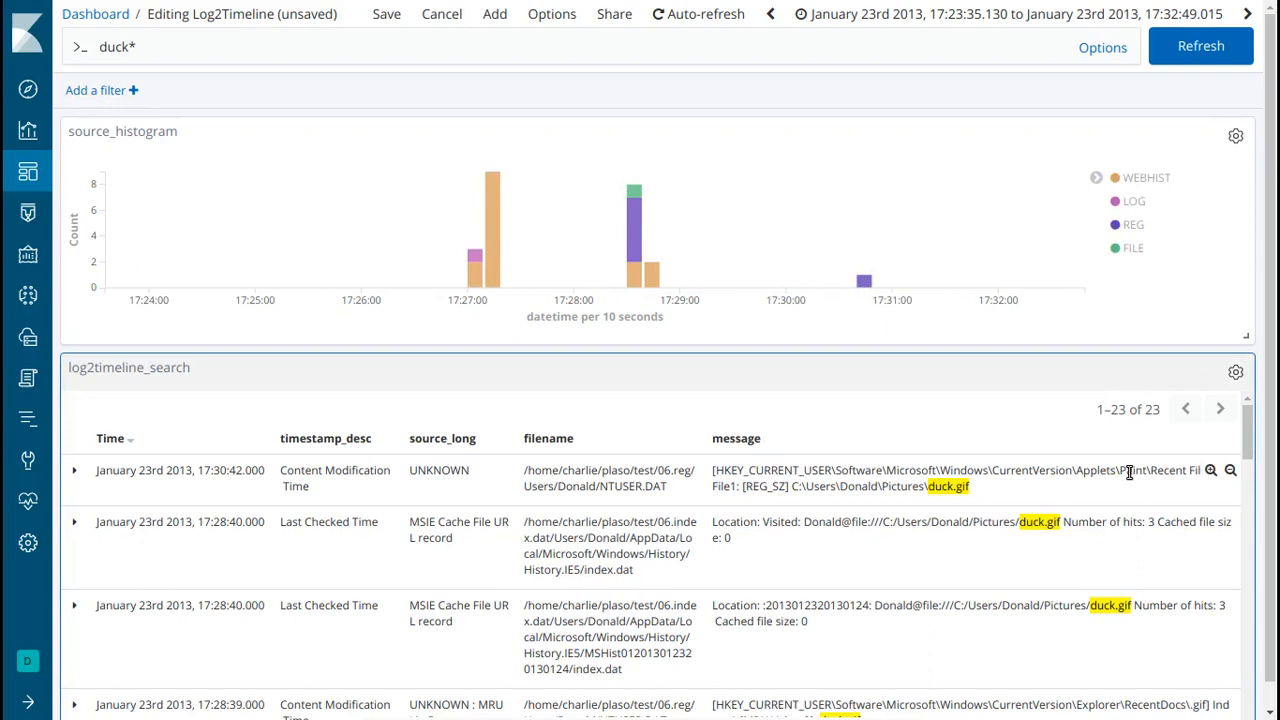
pyautogui.moveTo(1122, 472); pyautogui.dragTo(1184, 472)
pyautogui.moveTo(792, 486); pyautogui.dragTo(995, 496)
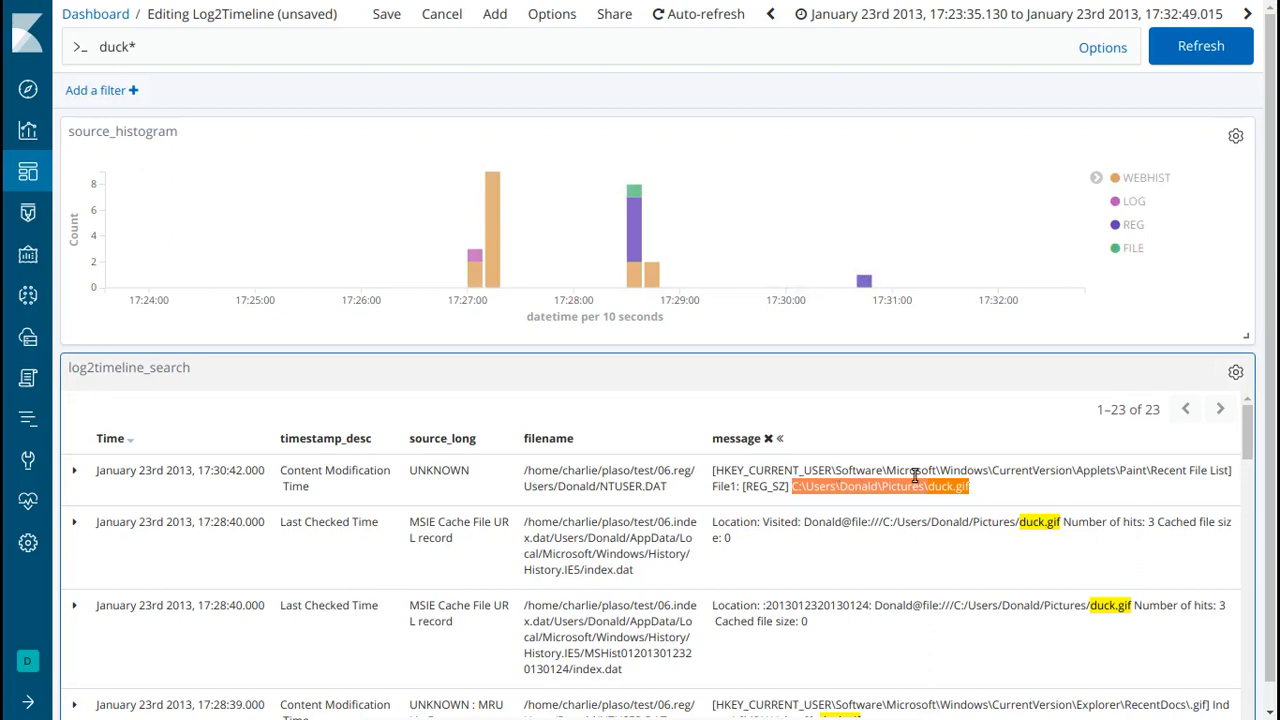
pyautogui.click(947, 487)
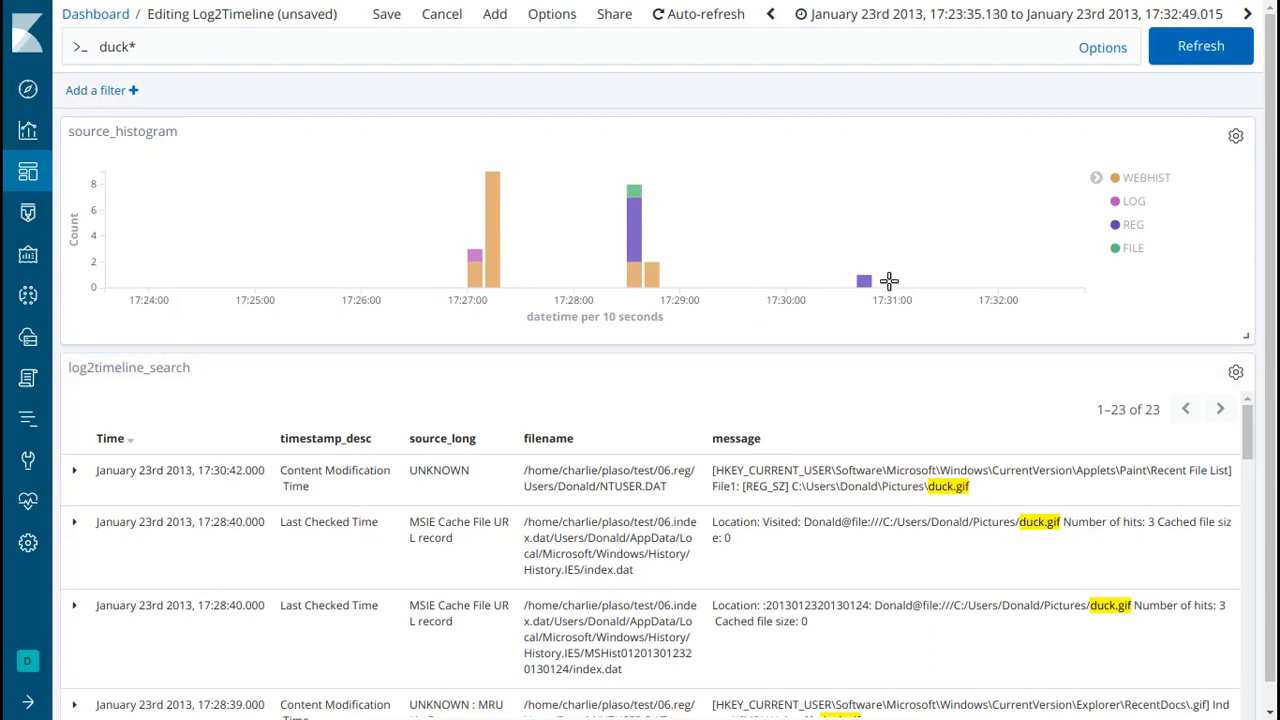
# Check the histogram bars after 17:28:00 and highlight the duck.gif file URL in the first Last Checked Time record.
pyautogui.moveTo(657, 280)
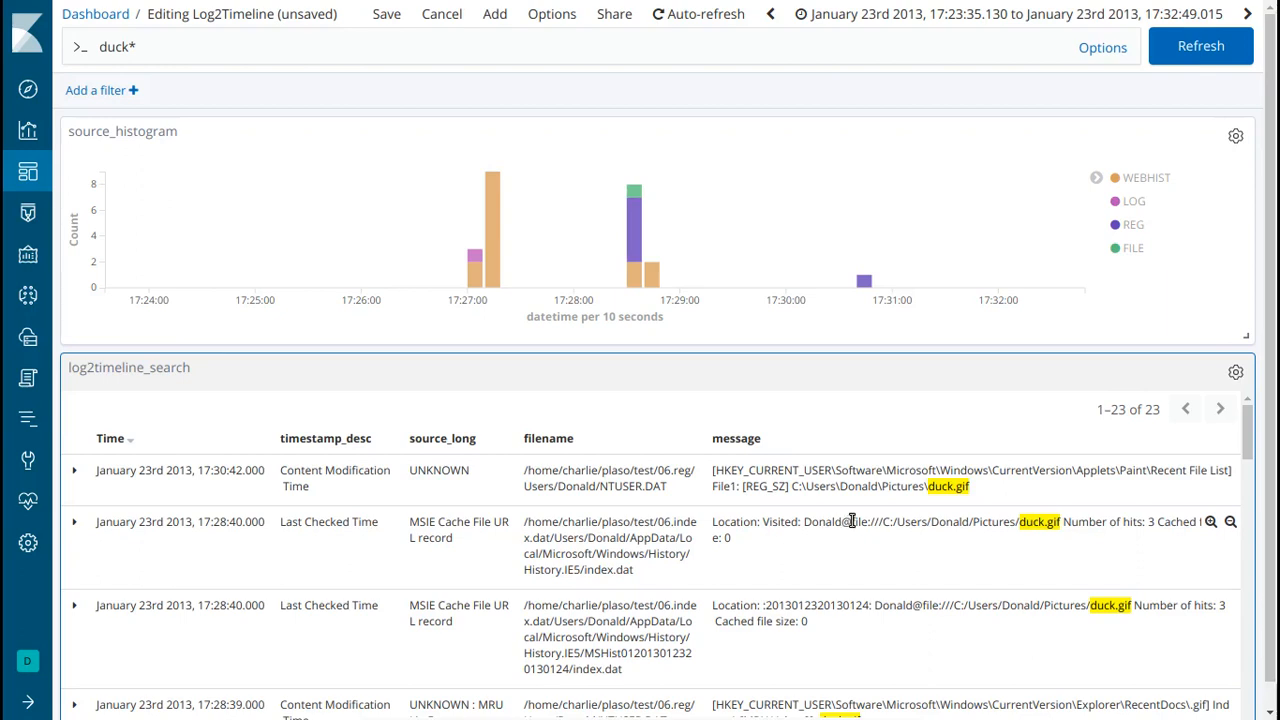
pyautogui.moveTo(852, 521); pyautogui.dragTo(1057, 524)
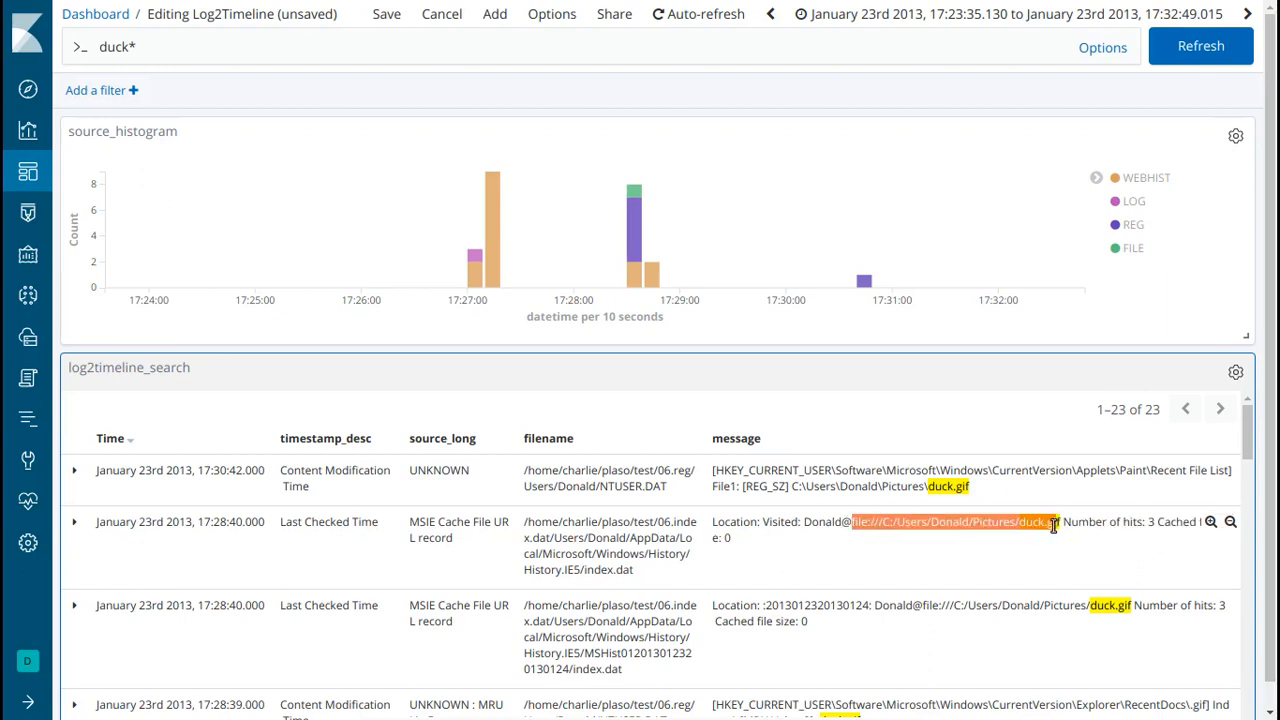
pyautogui.click(1055, 524)
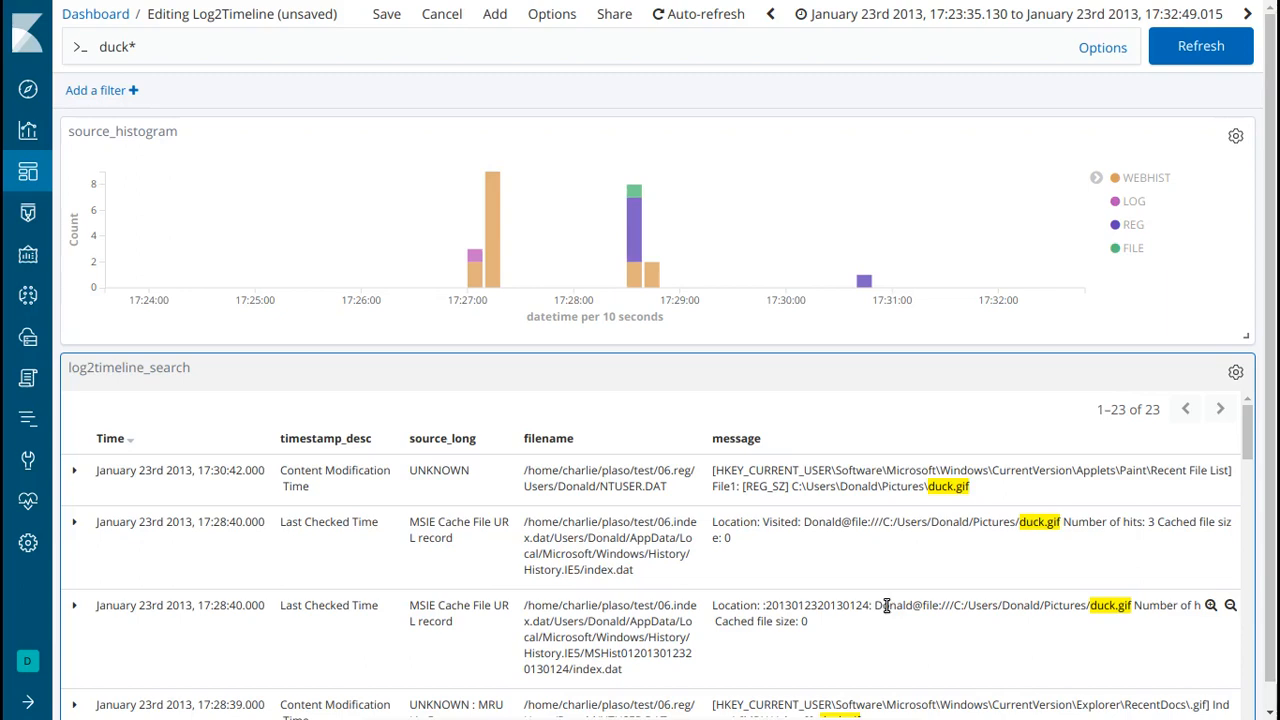
pyautogui.scroll(-1, 886, 605)
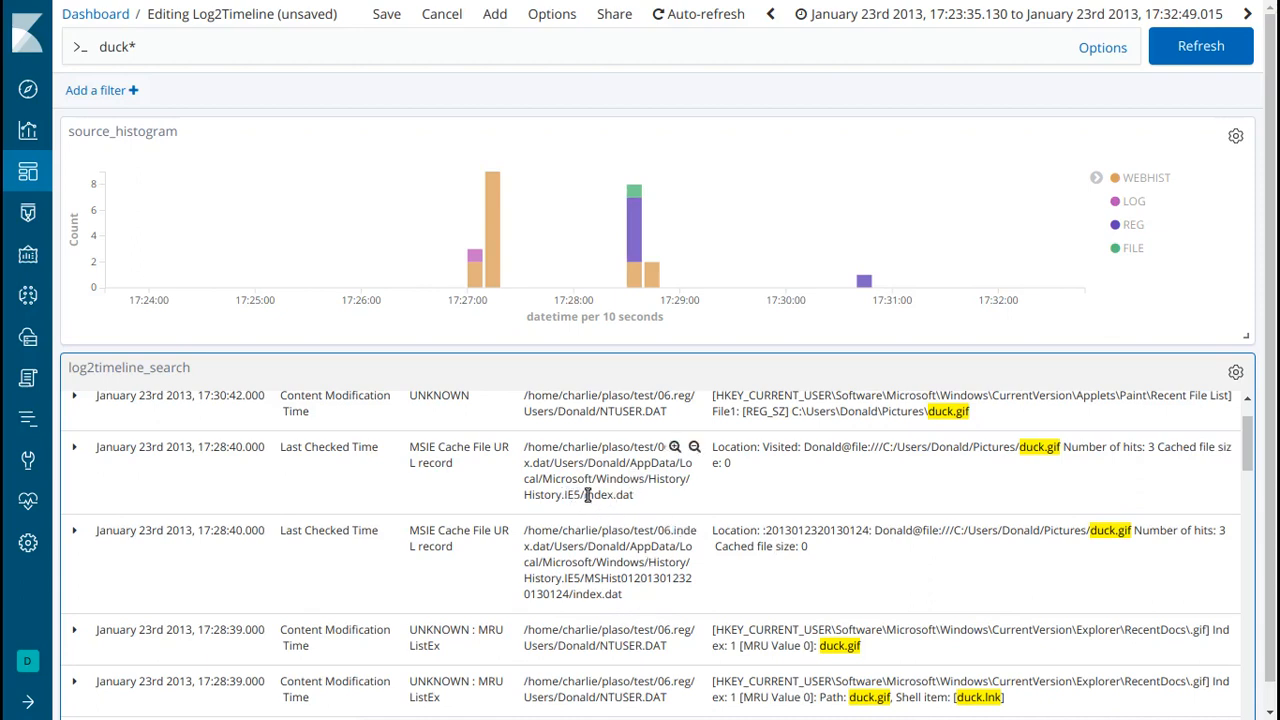
pyautogui.moveTo(580, 494); pyautogui.dragTo(650, 500)
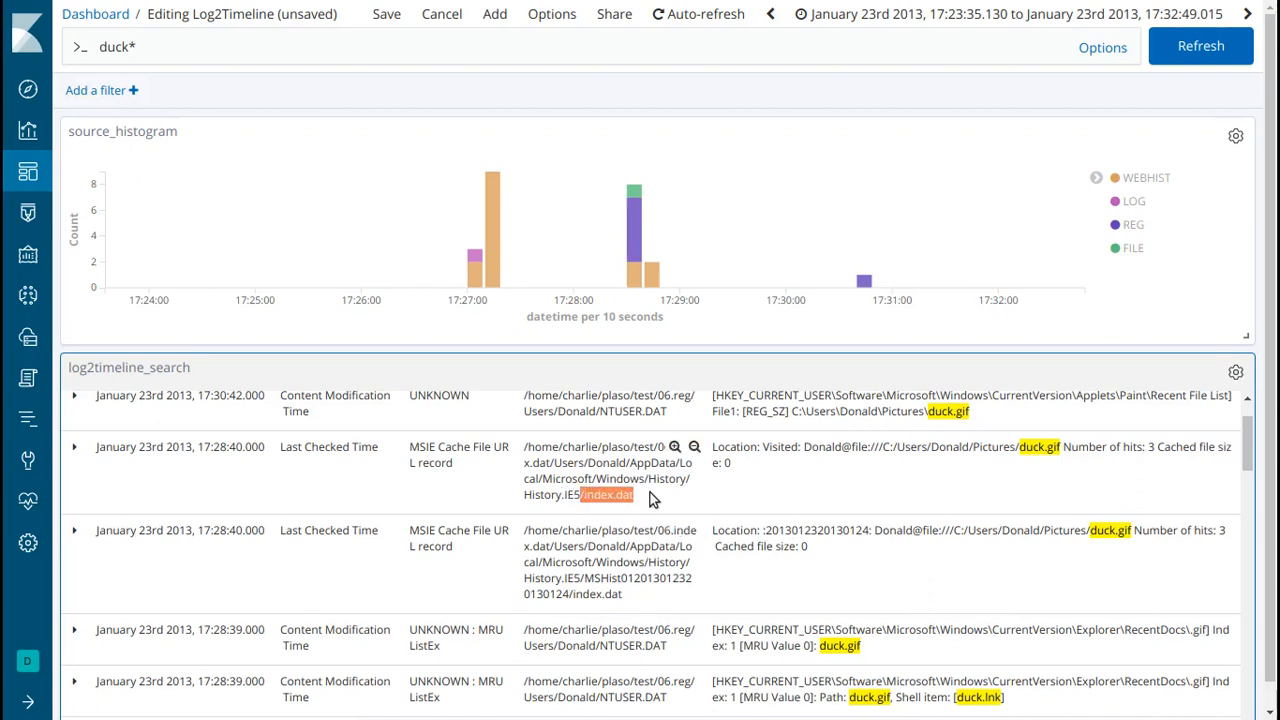
pyautogui.click(585, 577)
pyautogui.moveTo(585, 577); pyautogui.dragTo(627, 600)
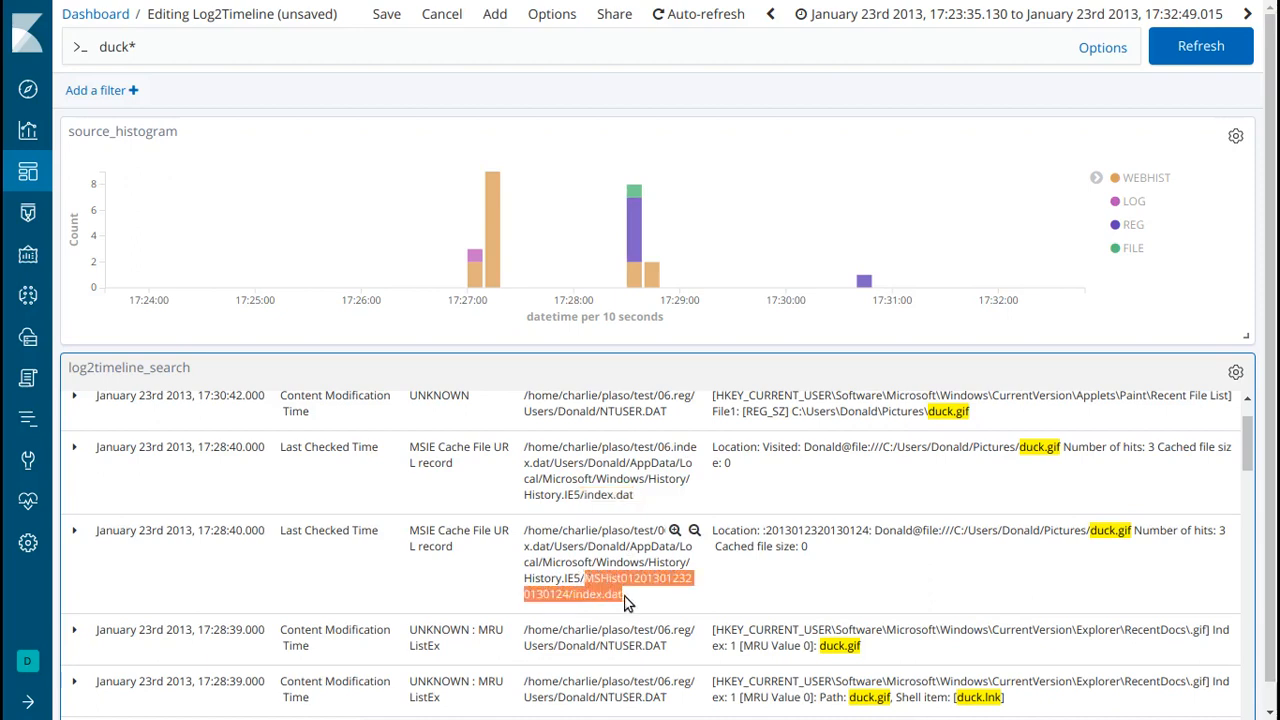
pyautogui.click(607, 582)
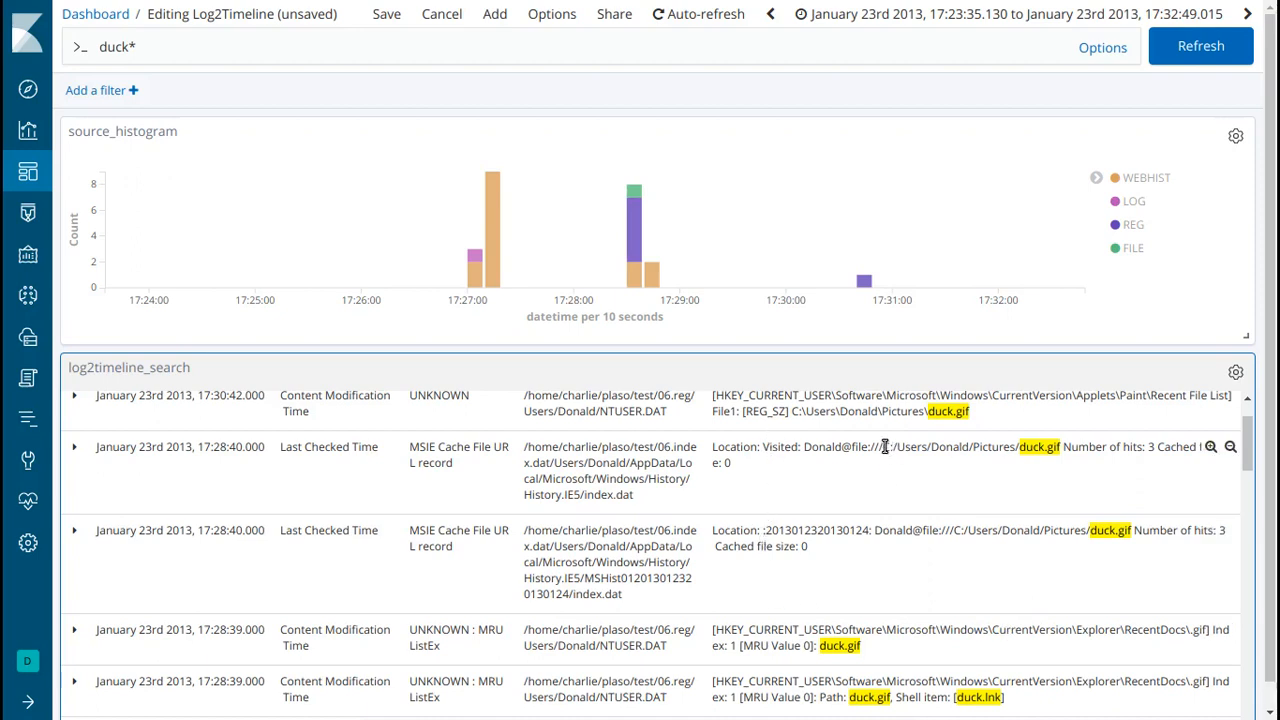
pyautogui.moveTo(884, 447); pyautogui.dragTo(1062, 450)
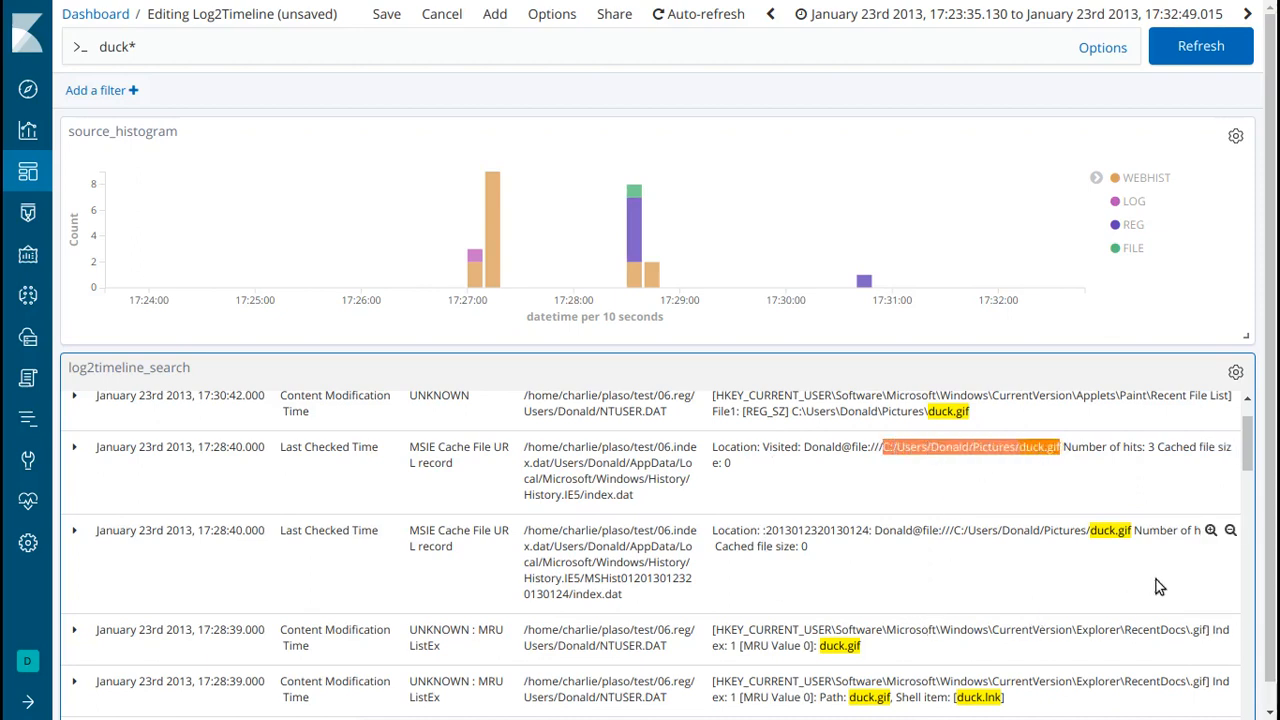
# Examine the 17:28:39 RecentDocs records, highlighting My Pictures.lnk and the RecentDocs key, and relate them to the histogram.
pyautogui.moveTo(1250, 443); pyautogui.dragTo(1258, 470)
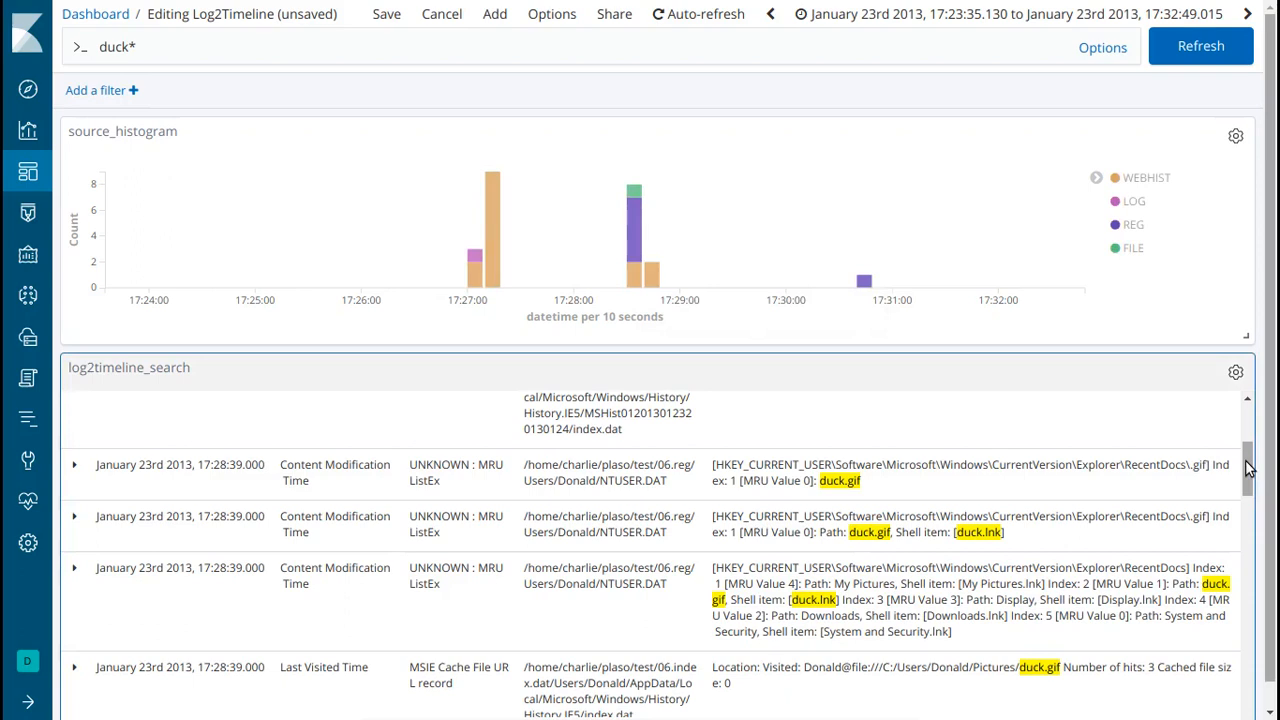
pyautogui.moveTo(1247, 467); pyautogui.dragTo(1255, 485)
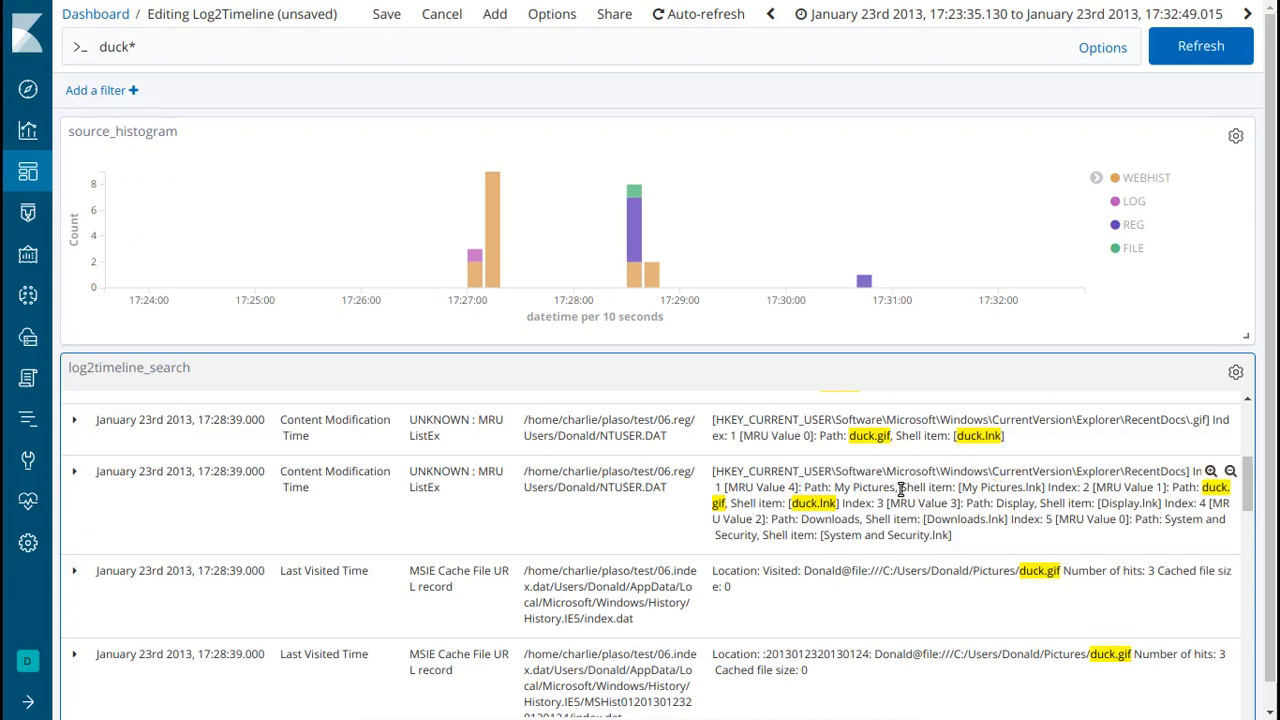
pyautogui.moveTo(960, 487); pyautogui.dragTo(1040, 488)
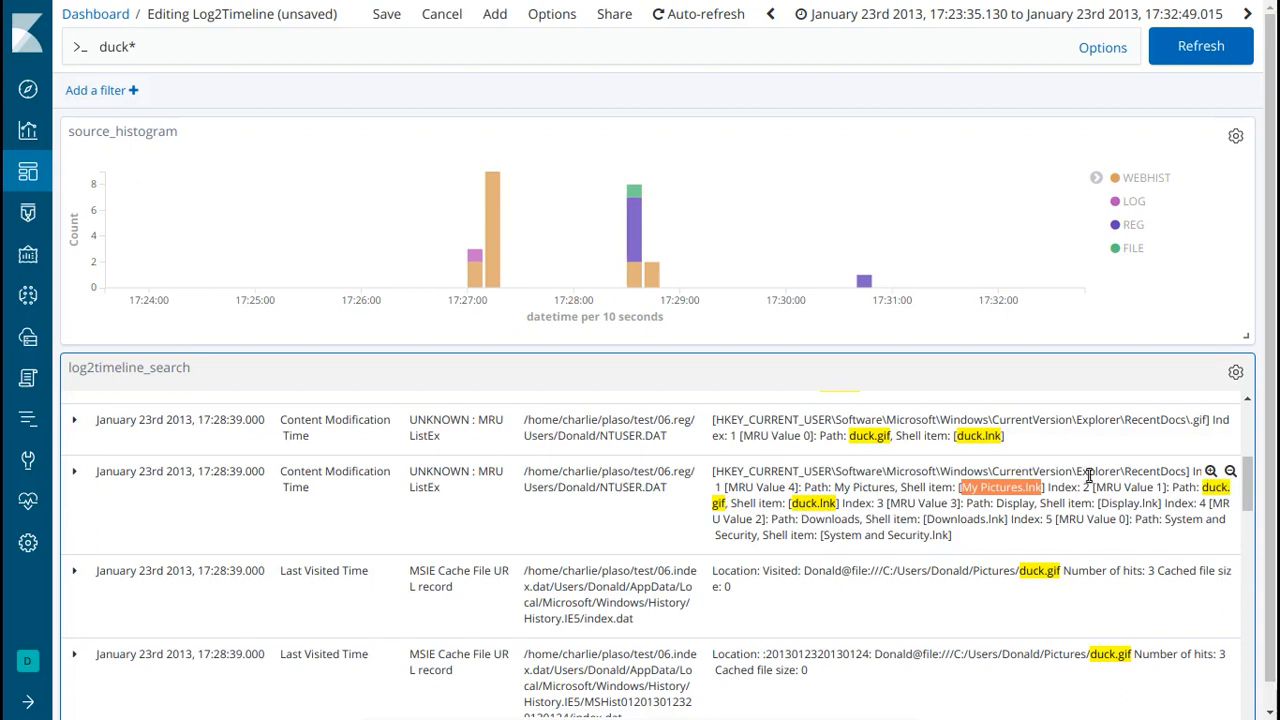
pyautogui.moveTo(1123, 471); pyautogui.dragTo(1186, 471)
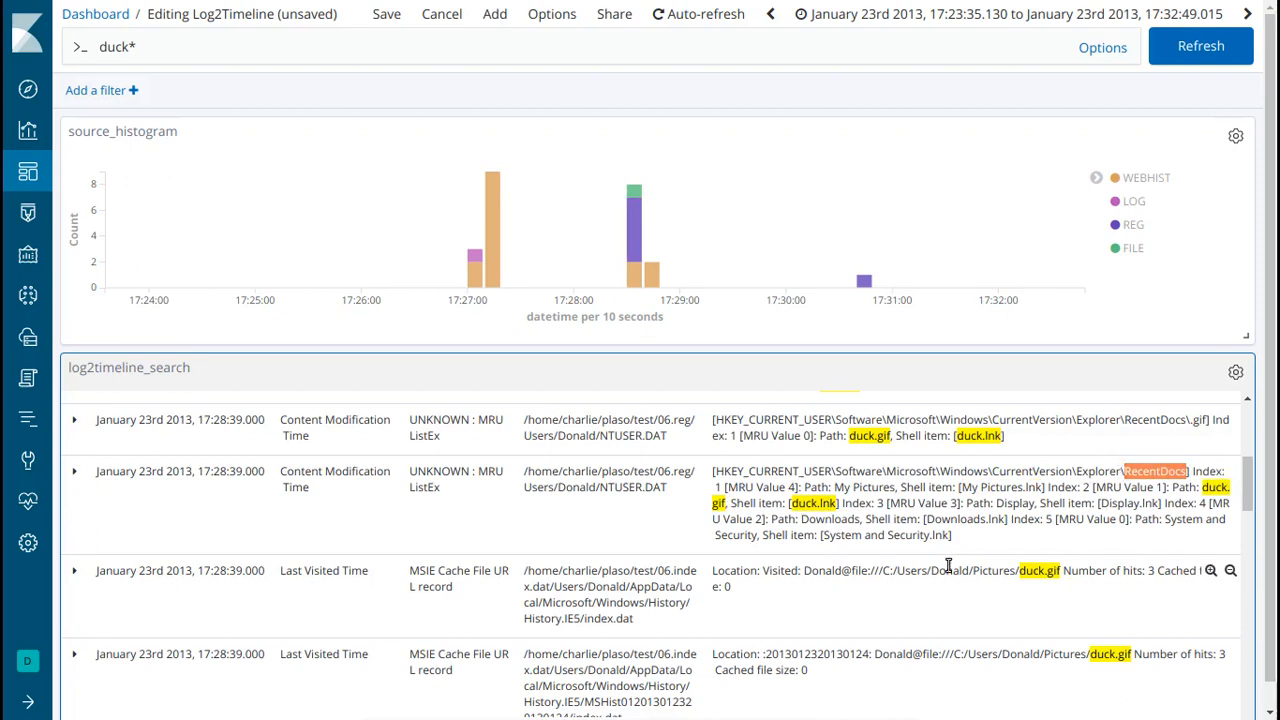
pyautogui.moveTo(1248, 497)
pyautogui.mouseDown()
pyautogui.moveTo(1248, 512)
pyautogui.moveTo(1248, 492)
pyautogui.mouseUp()
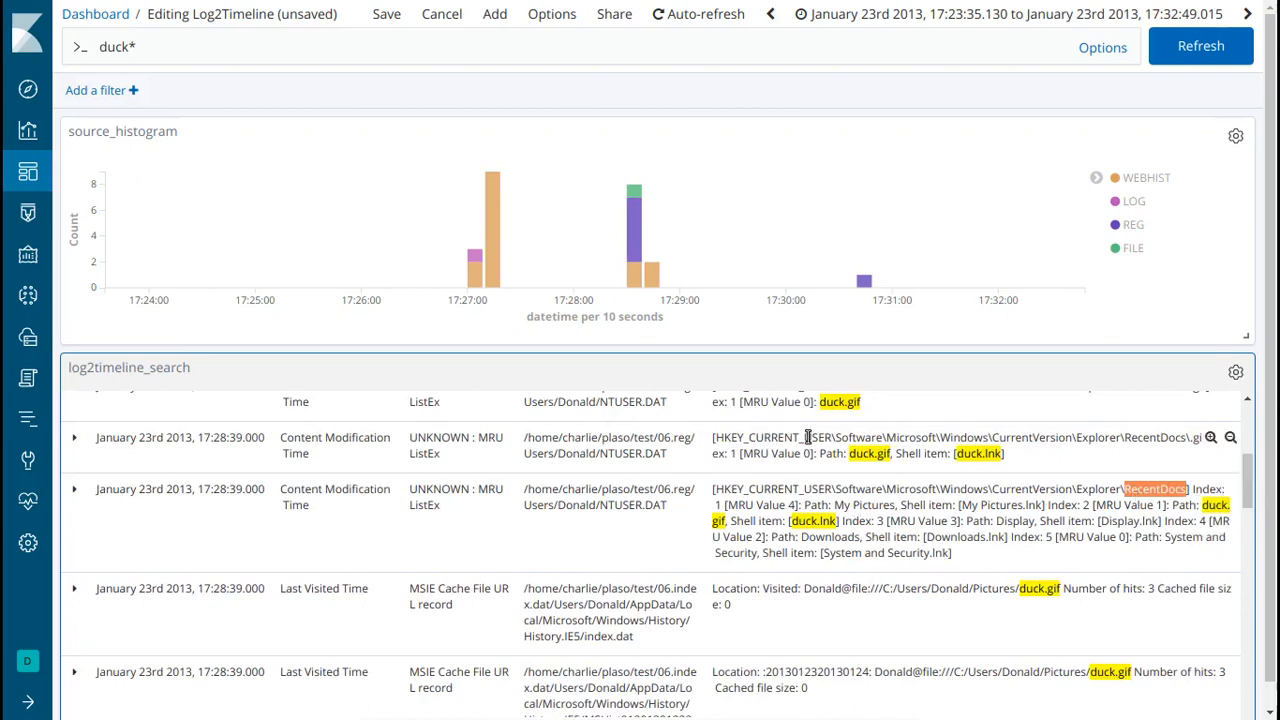
pyautogui.moveTo(864, 287)
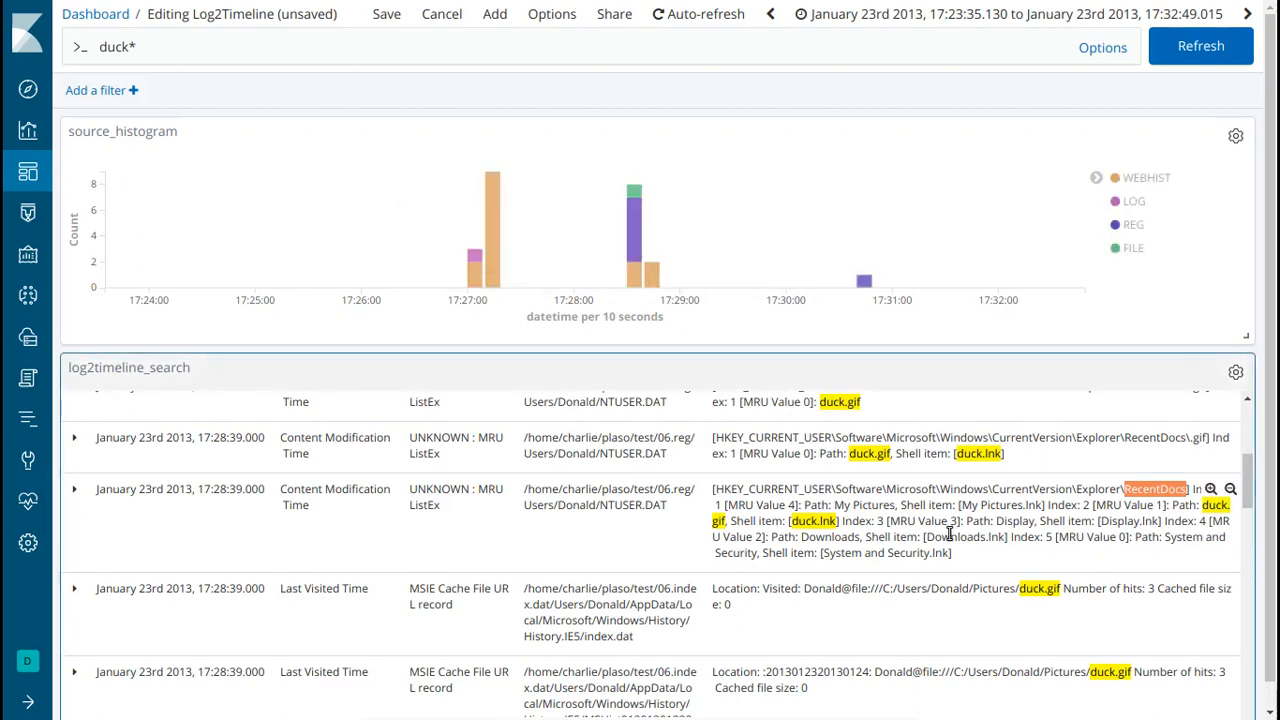
# Examine the duck* records from 17:28:39 to 17:28:37, covering the RecentDocs, Last Visited Time, Recent duck.lnk and OpenSavePidlMRU entries.
pyautogui.moveTo(1254, 490); pyautogui.dragTo(1250, 510)
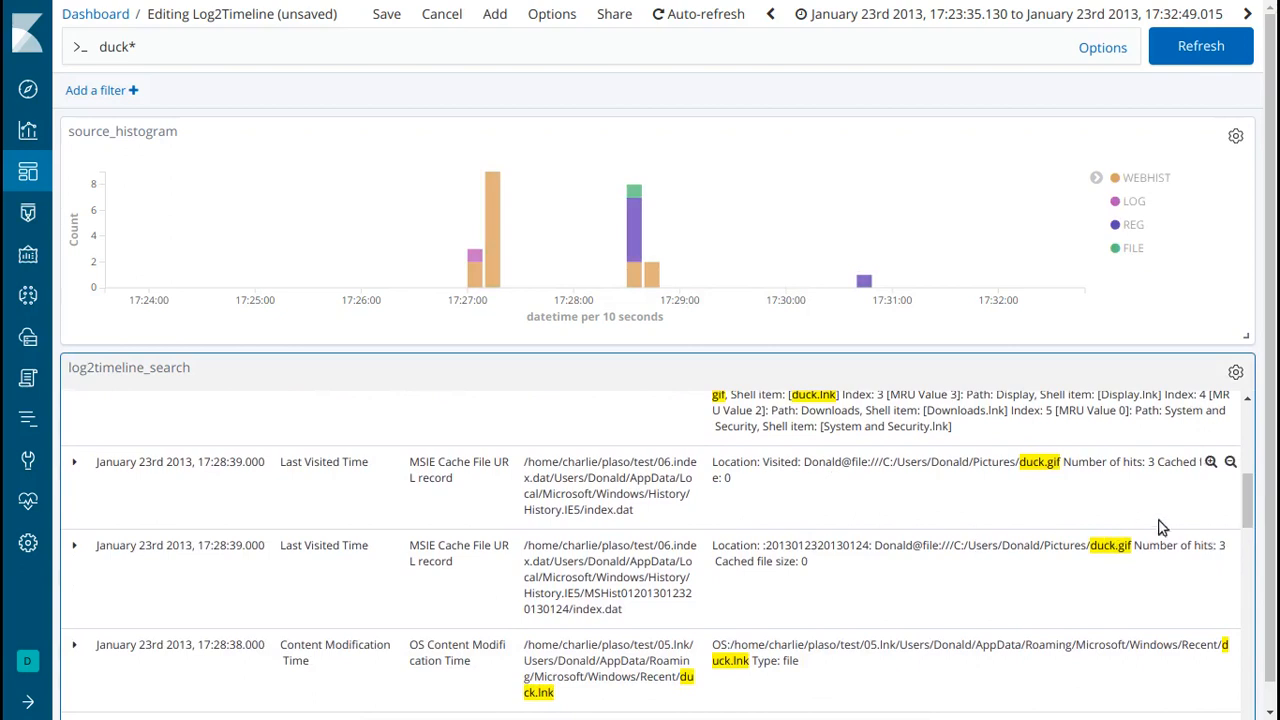
pyautogui.moveTo(1249, 508); pyautogui.dragTo(1237, 464)
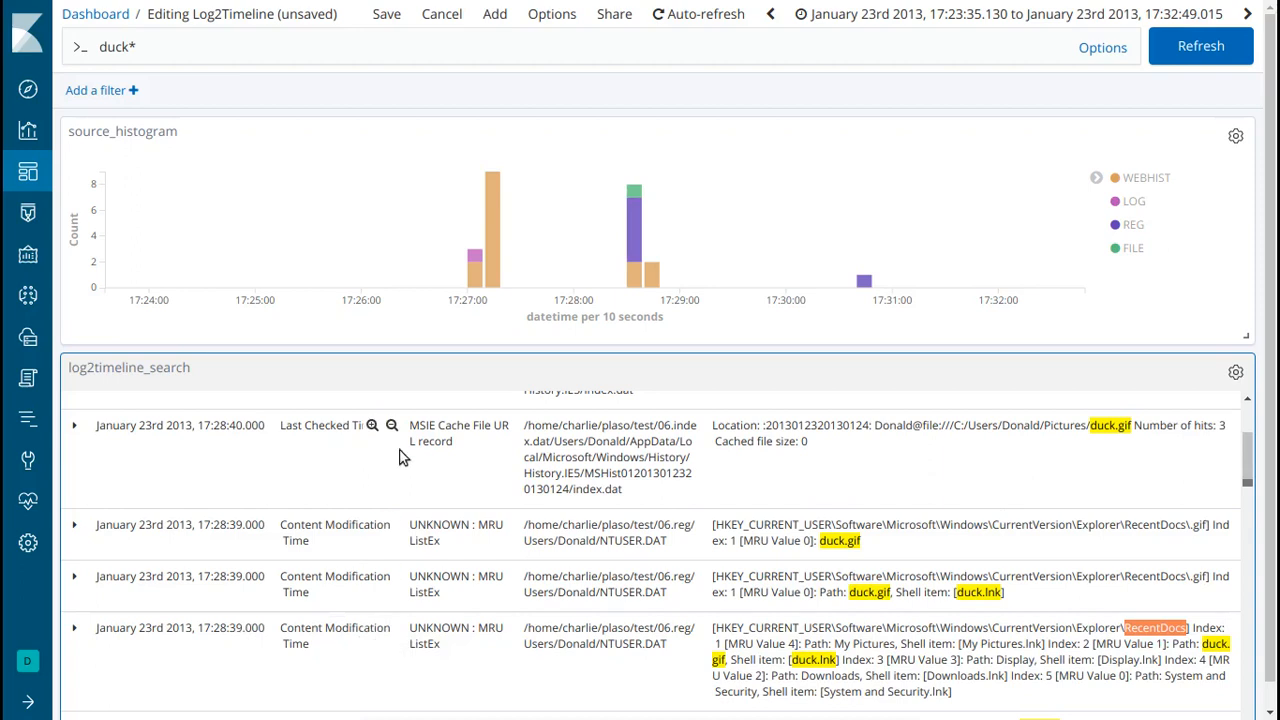
pyautogui.moveTo(1246, 462); pyautogui.dragTo(1240, 492)
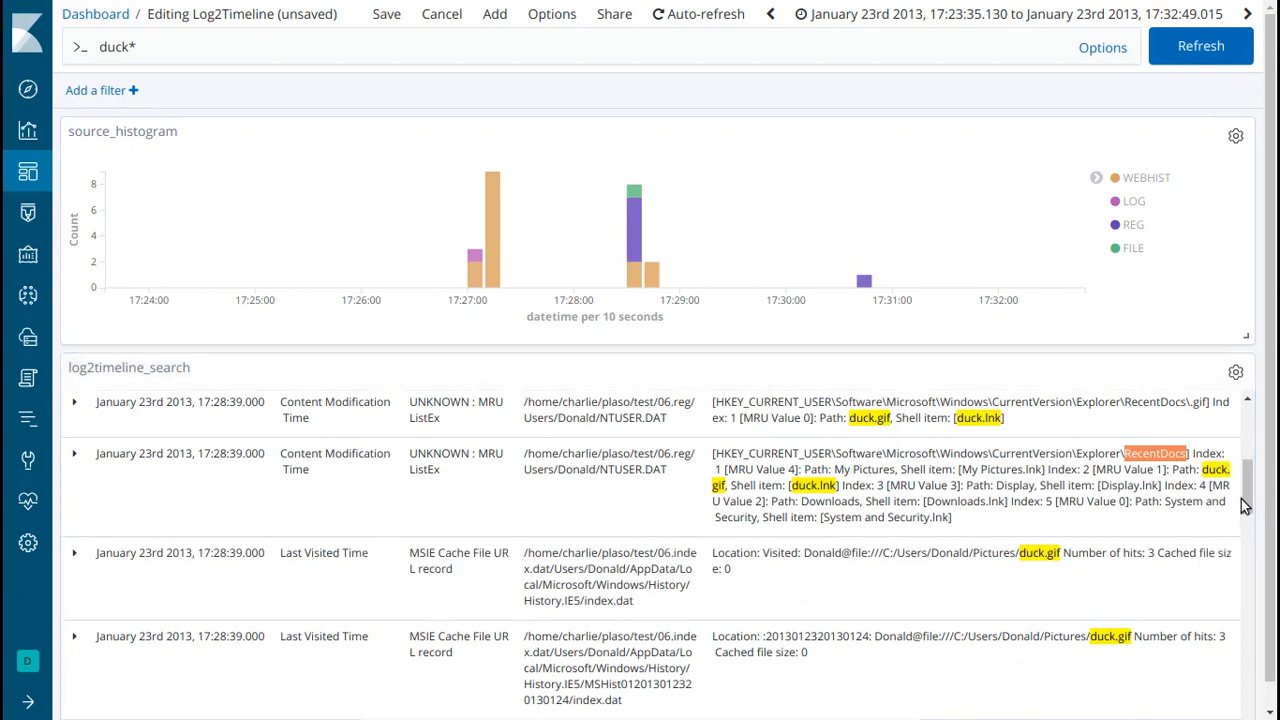
pyautogui.moveTo(1249, 506); pyautogui.dragTo(1250, 526)
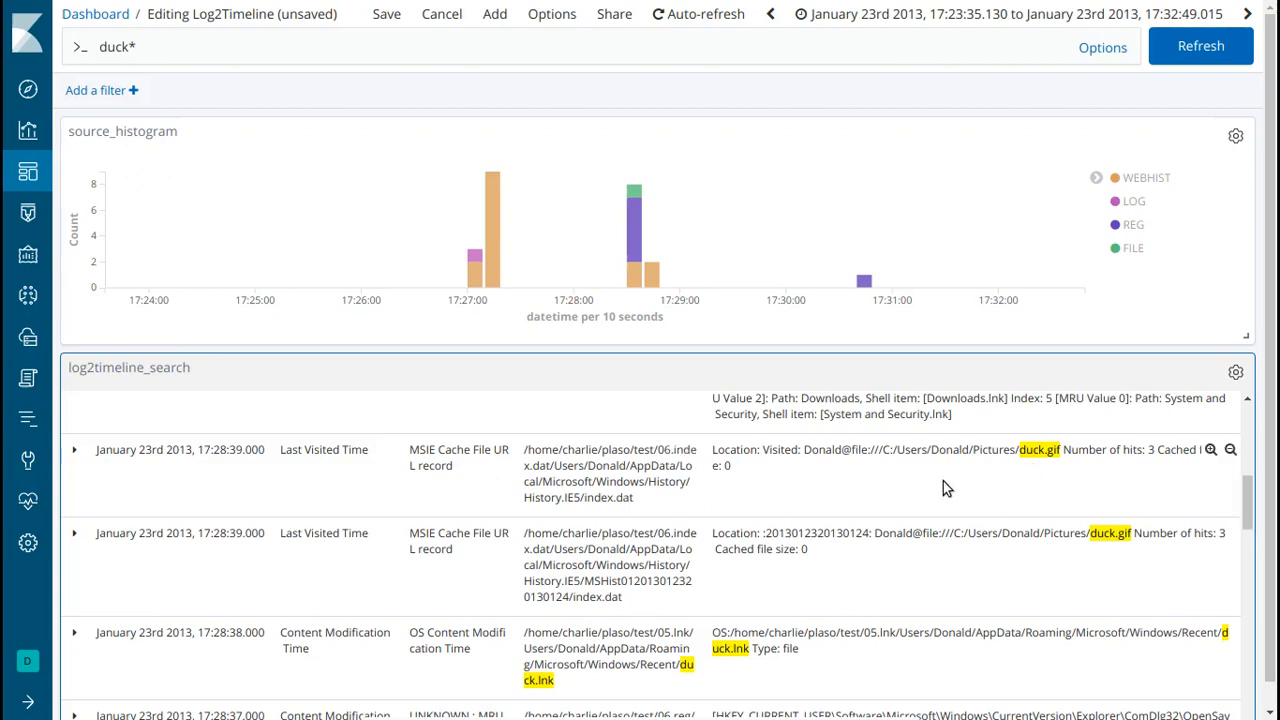
pyautogui.moveTo(1249, 502); pyautogui.dragTo(1255, 530)
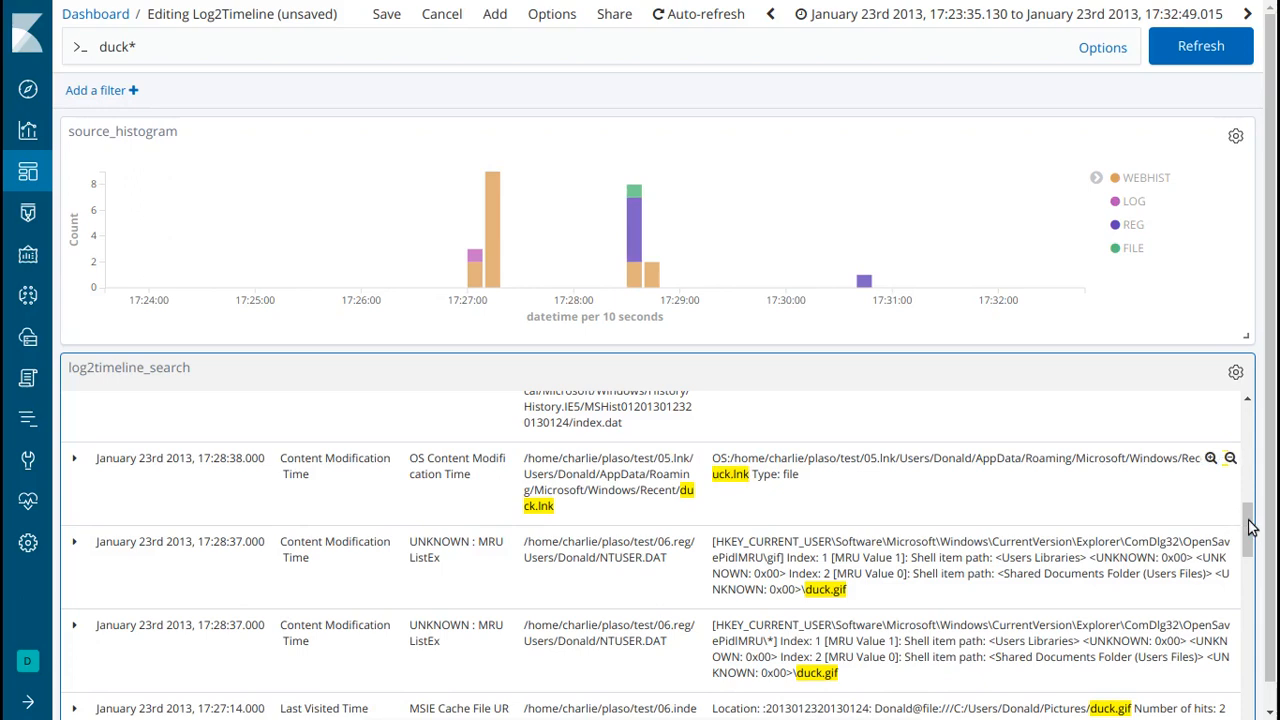
pyautogui.moveTo(1249, 520); pyautogui.dragTo(1258, 535)
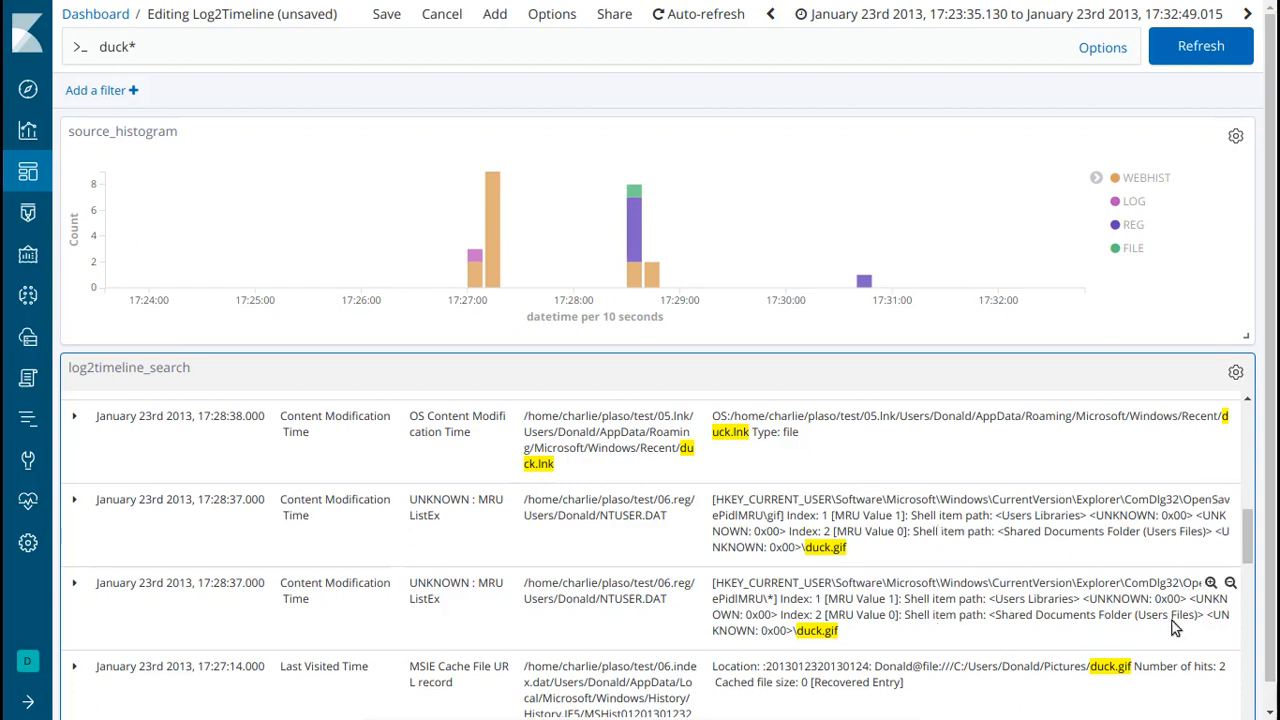
pyautogui.moveTo(1248, 540); pyautogui.dragTo(1251, 556)
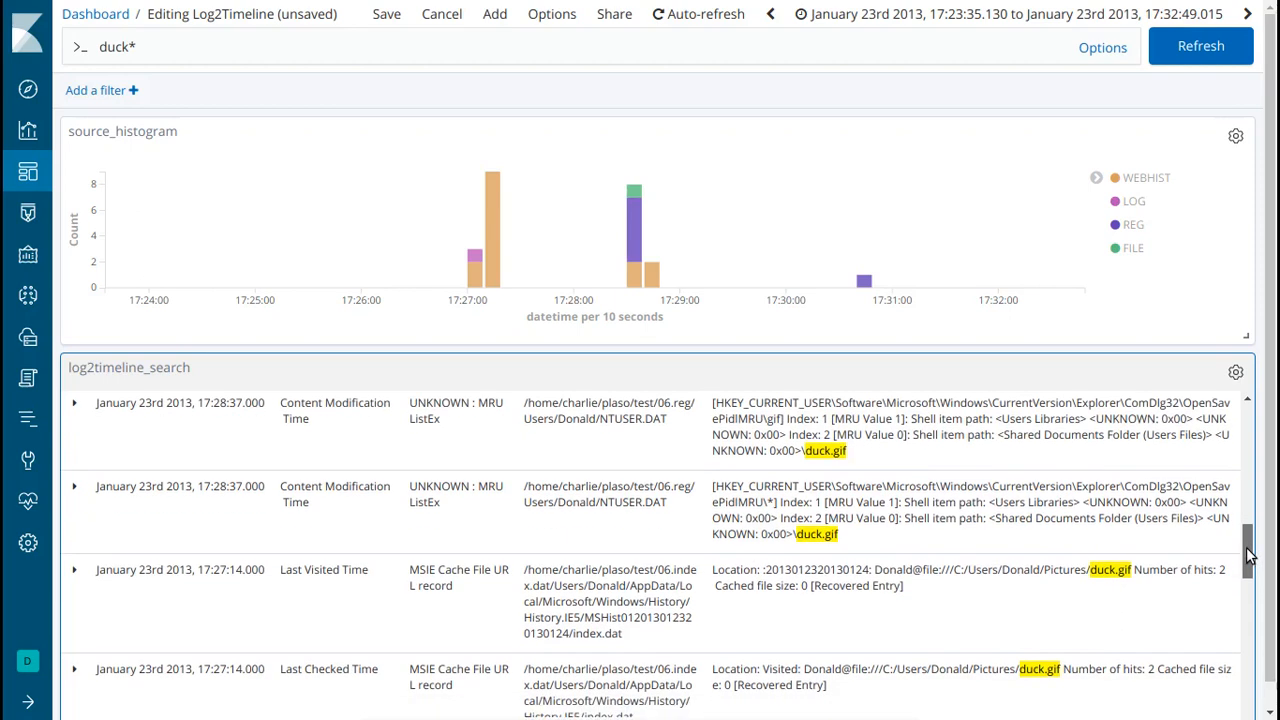
pyautogui.moveTo(1249, 556); pyautogui.dragTo(1250, 560)
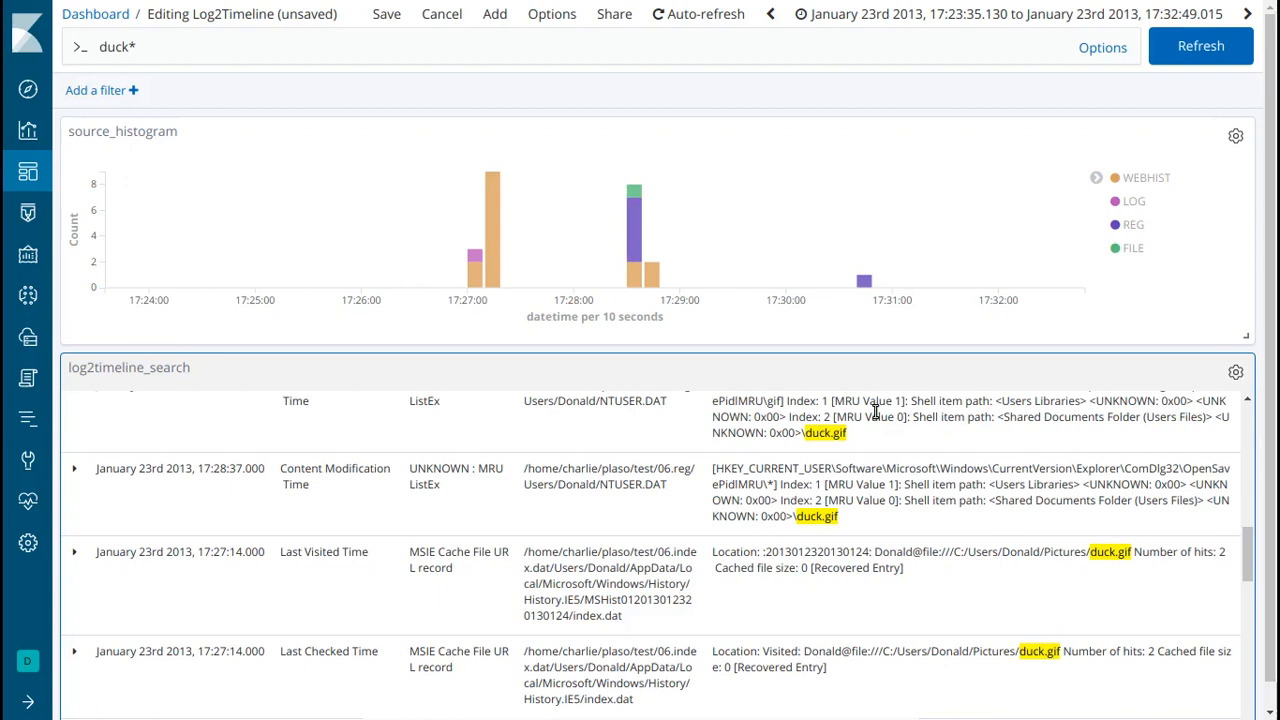
# Highlight Recovered Entry in the message of the 17:27:14 Last Checked Time record for History.IE5/index.dat.
pyautogui.moveTo(1249, 551); pyautogui.dragTo(1250, 594)
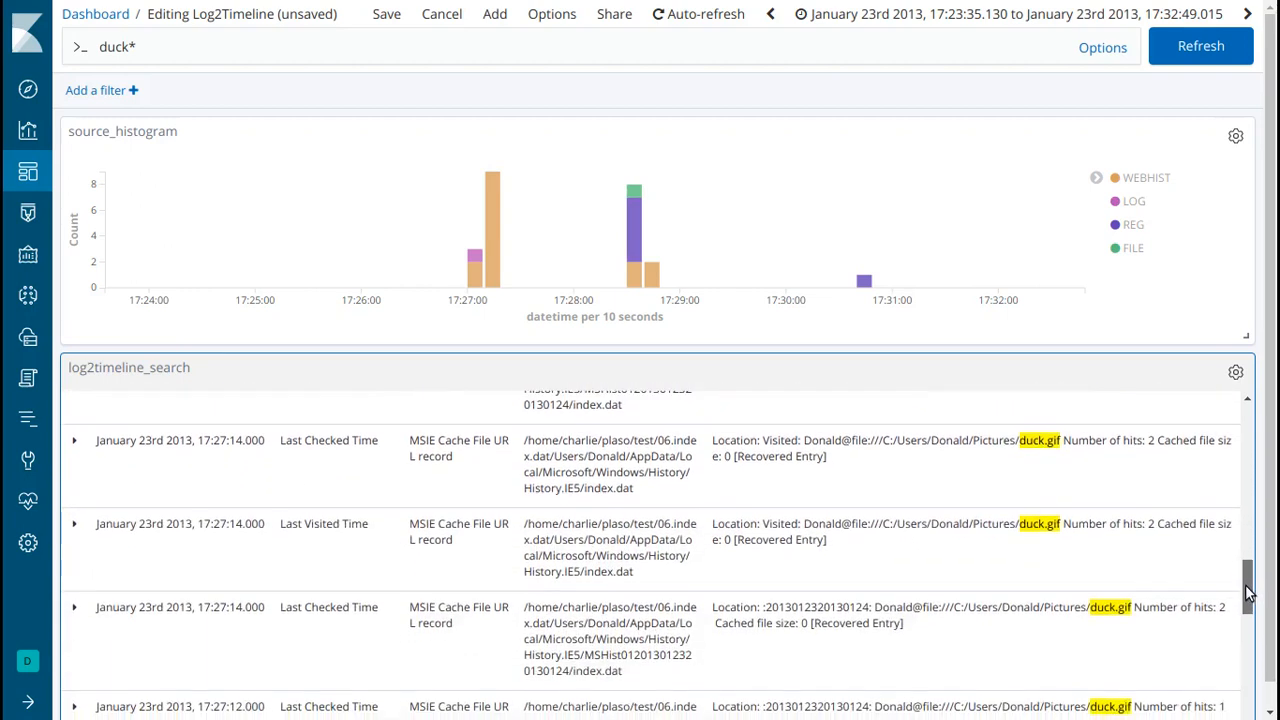
pyautogui.moveTo(1249, 594); pyautogui.dragTo(1245, 585)
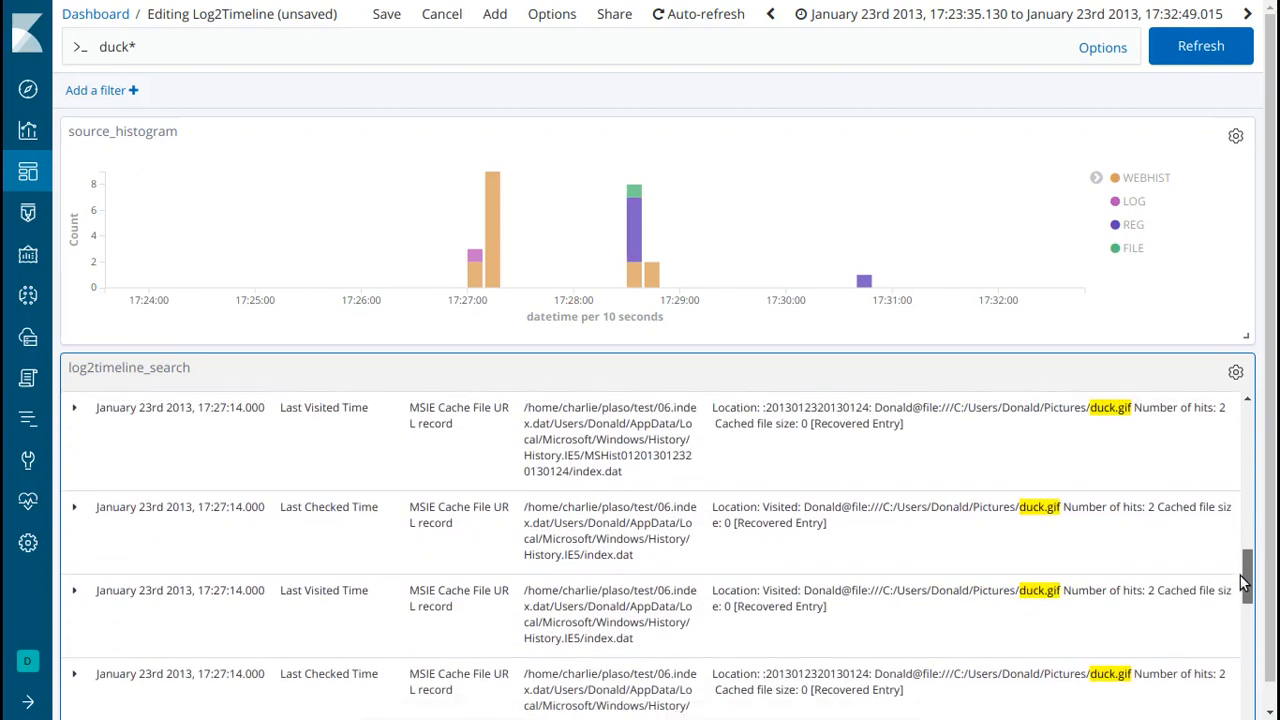
pyautogui.moveTo(741, 524); pyautogui.dragTo(824, 523)
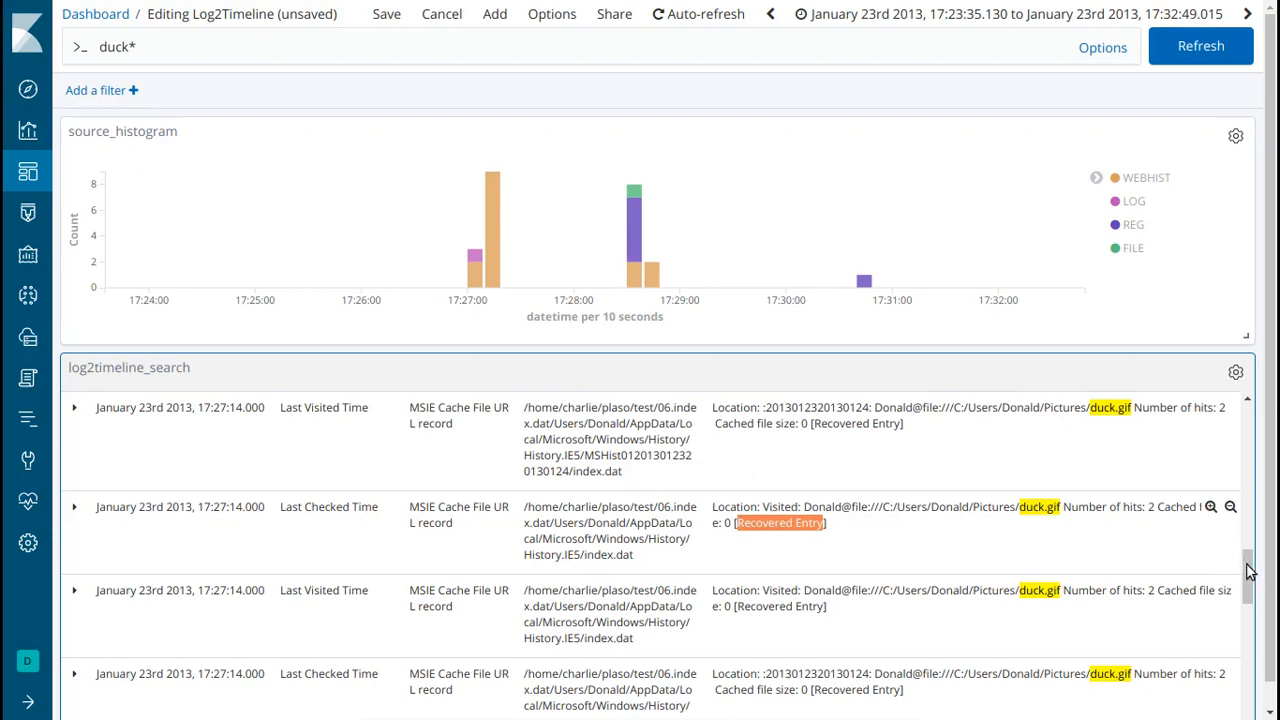
# Check the remaining duck* records from 17:27:12 to 17:27:04, highlighting the run count in the 17:27:07 IEXPLORE.EXE prefetch message.
pyautogui.moveTo(1251, 576); pyautogui.dragTo(1253, 630)
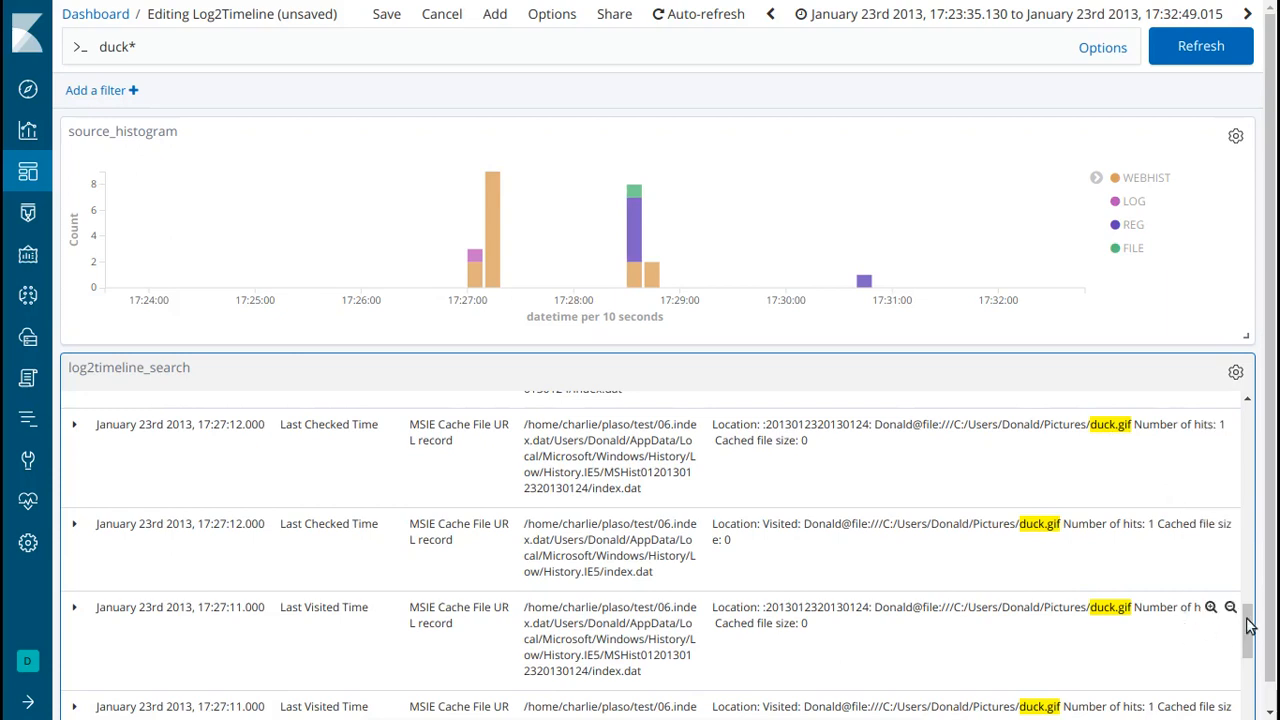
pyautogui.moveTo(1250, 625); pyautogui.dragTo(1249, 660)
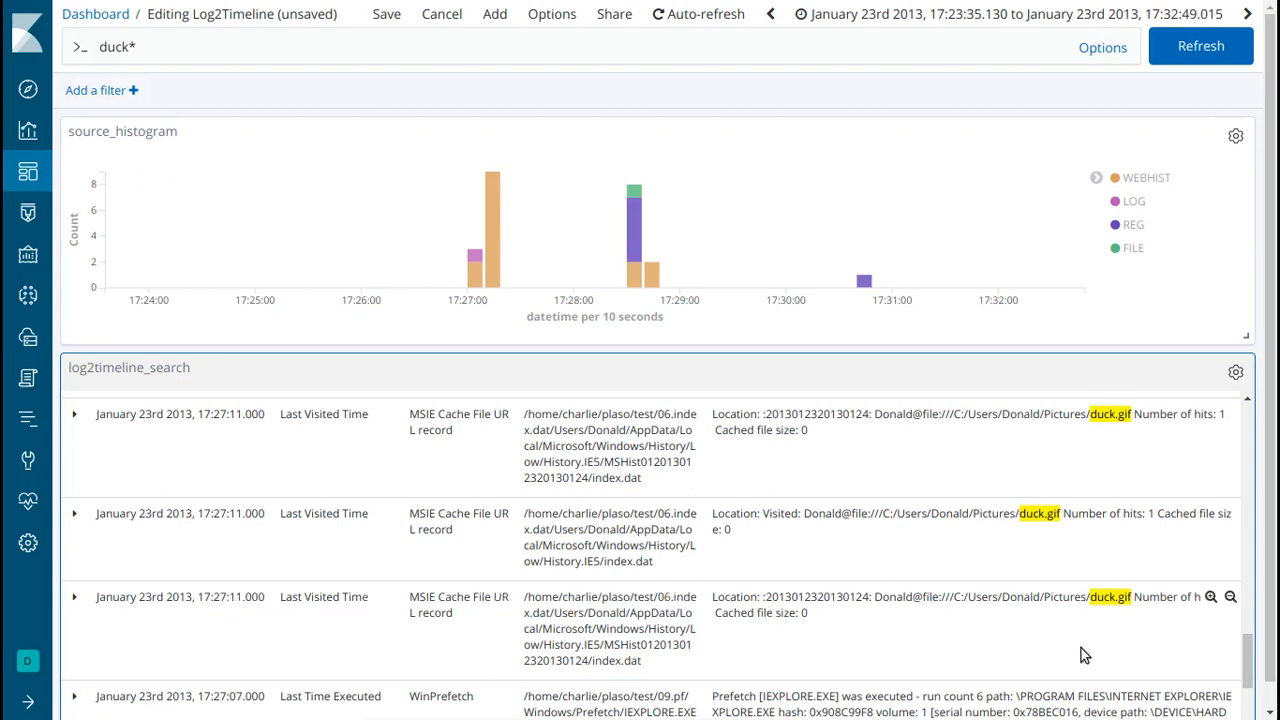
pyautogui.moveTo(1253, 660); pyautogui.dragTo(1248, 680)
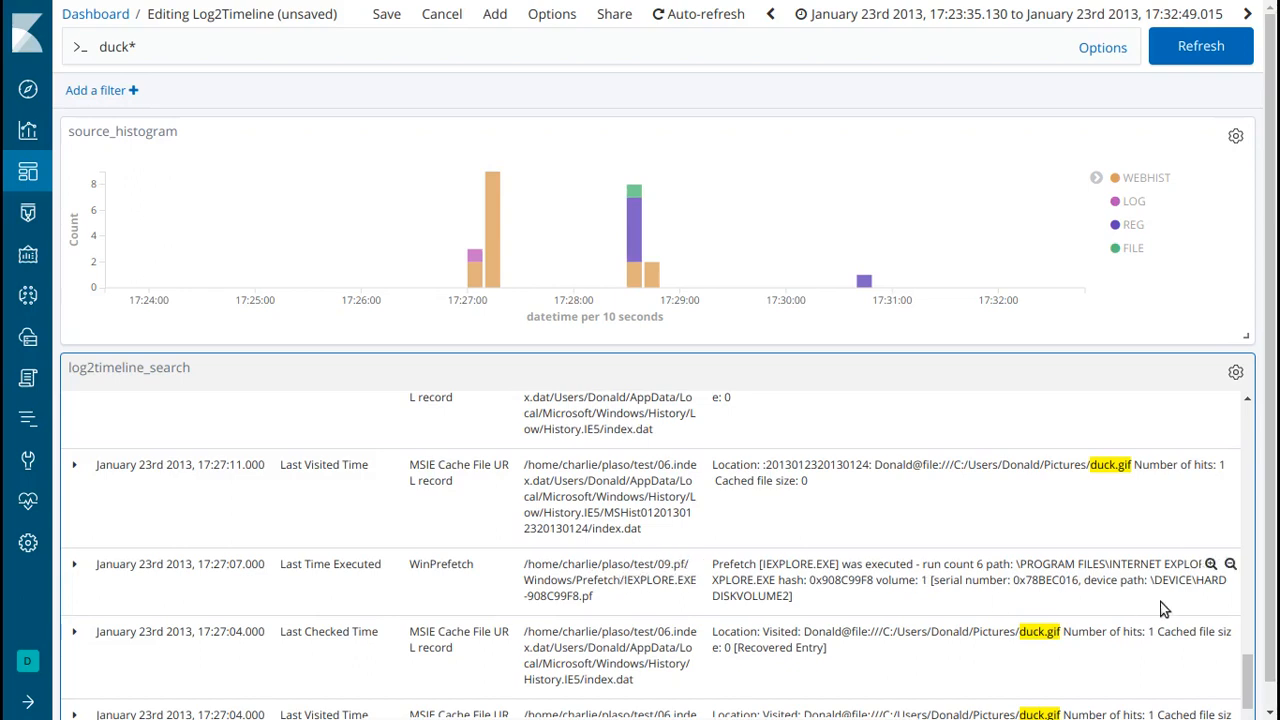
pyautogui.moveTo(977, 565); pyautogui.dragTo(986, 568)
pyautogui.moveTo(1248, 683); pyautogui.dragTo(1248, 698)
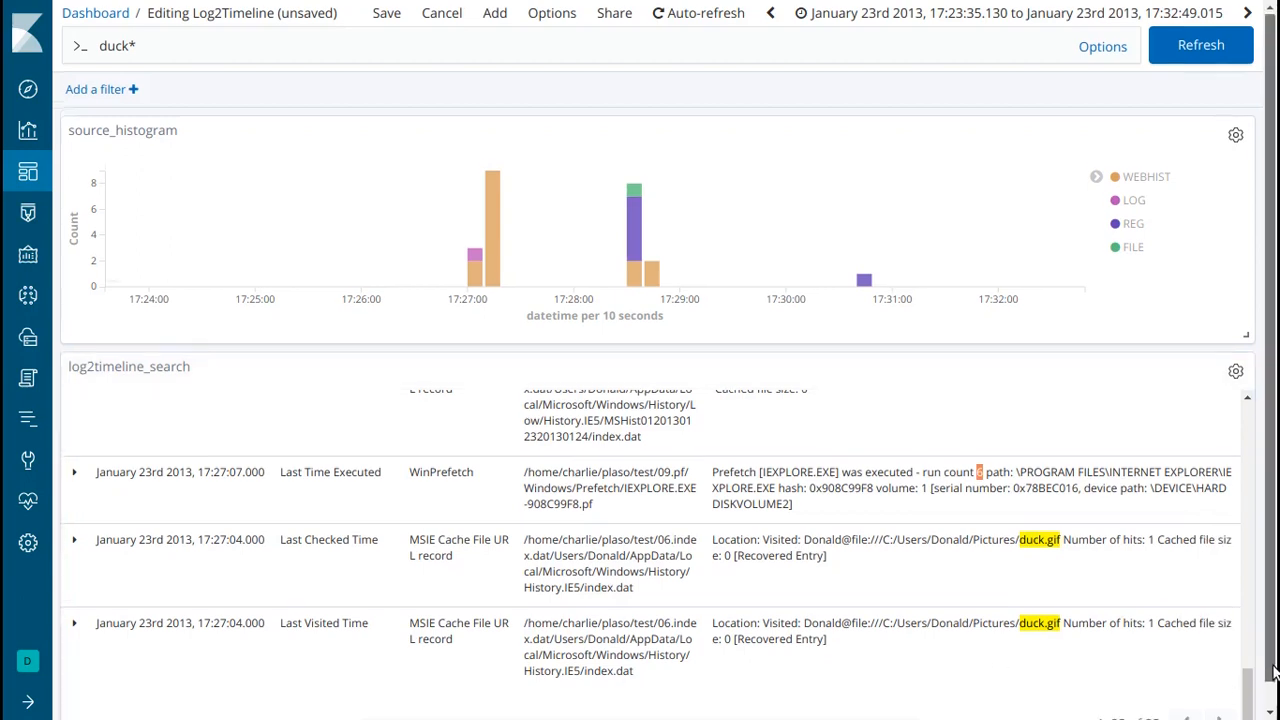
pyautogui.scroll(-1, 1260, 690)
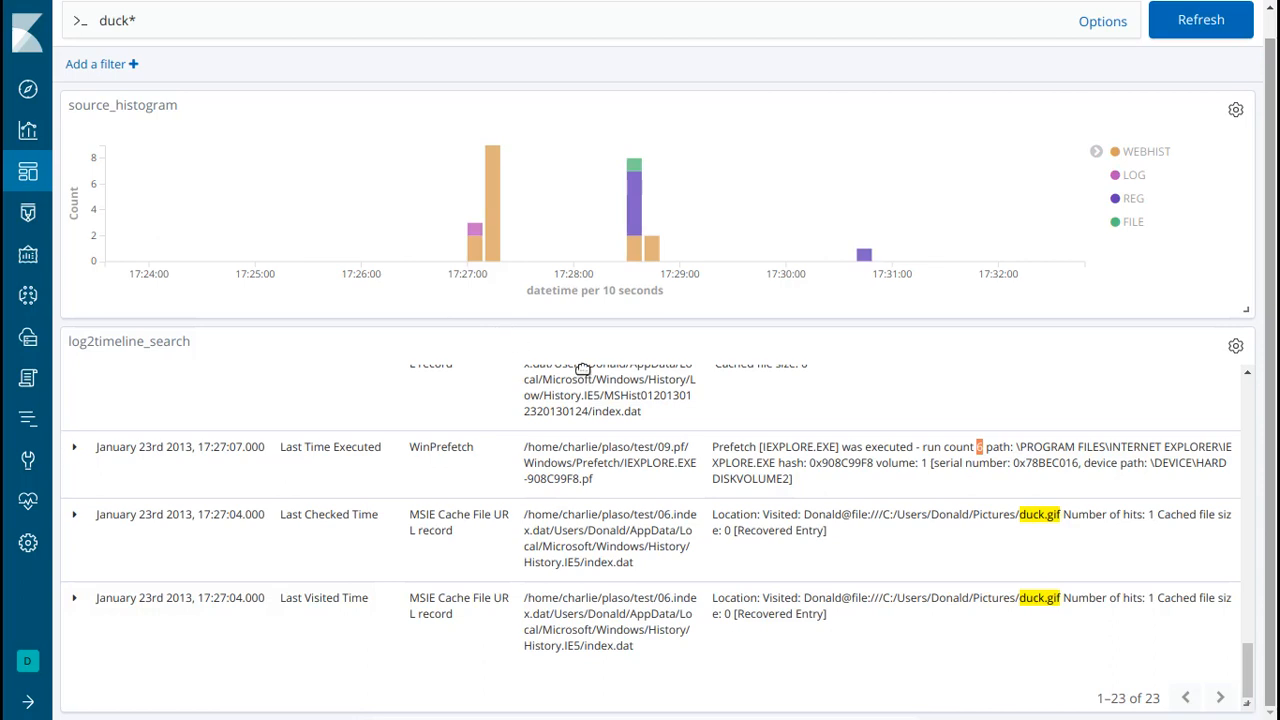
# Narrow the histogram's time range to about 17:27:00–17:31:00, covering all of the duck* bars.
pyautogui.moveTo(1249, 663); pyautogui.dragTo(1241, 350)
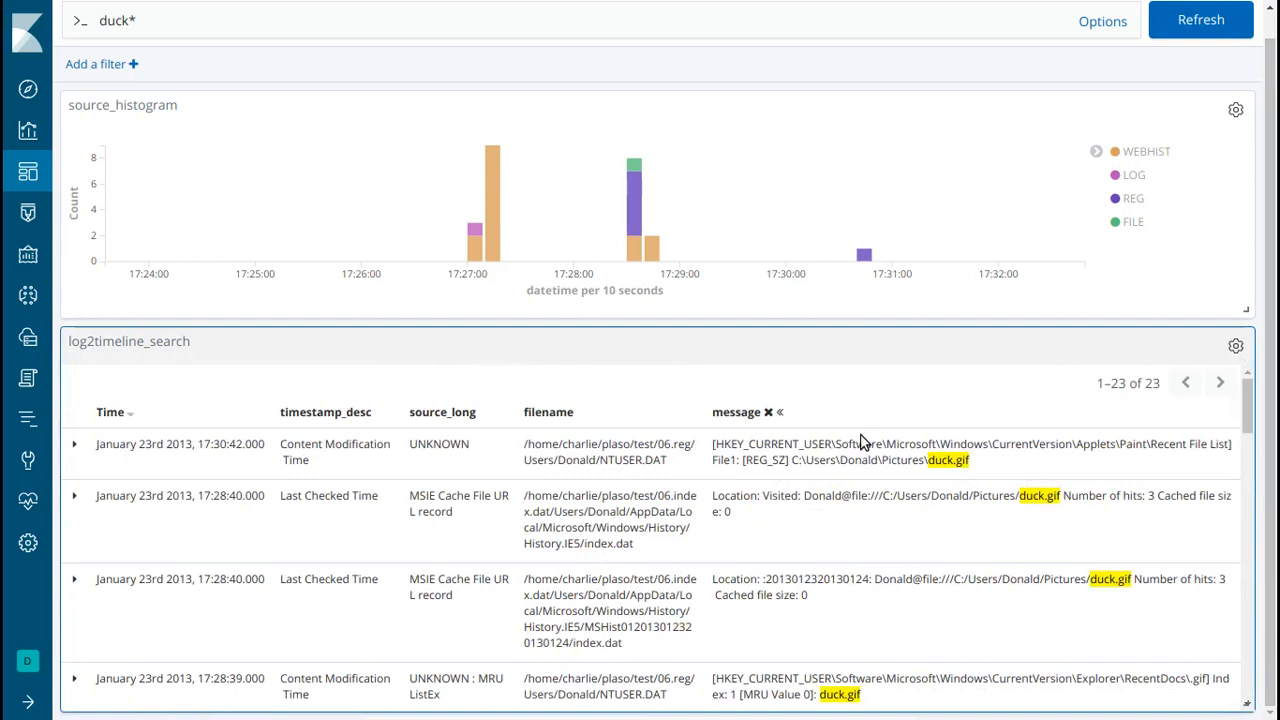
pyautogui.moveTo(866, 258)
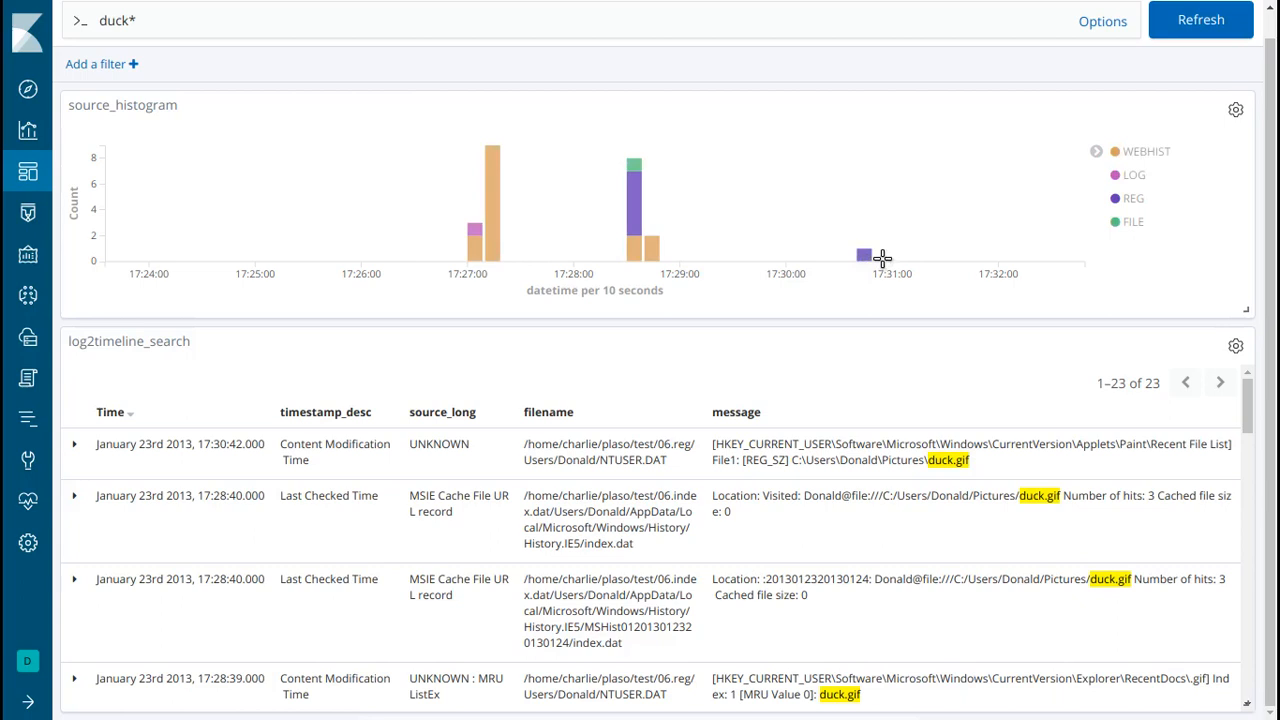
pyautogui.moveTo(882, 258)
pyautogui.mouseDown()
pyautogui.moveTo(503, 234)
pyautogui.moveTo(458, 247)
pyautogui.mouseUp()
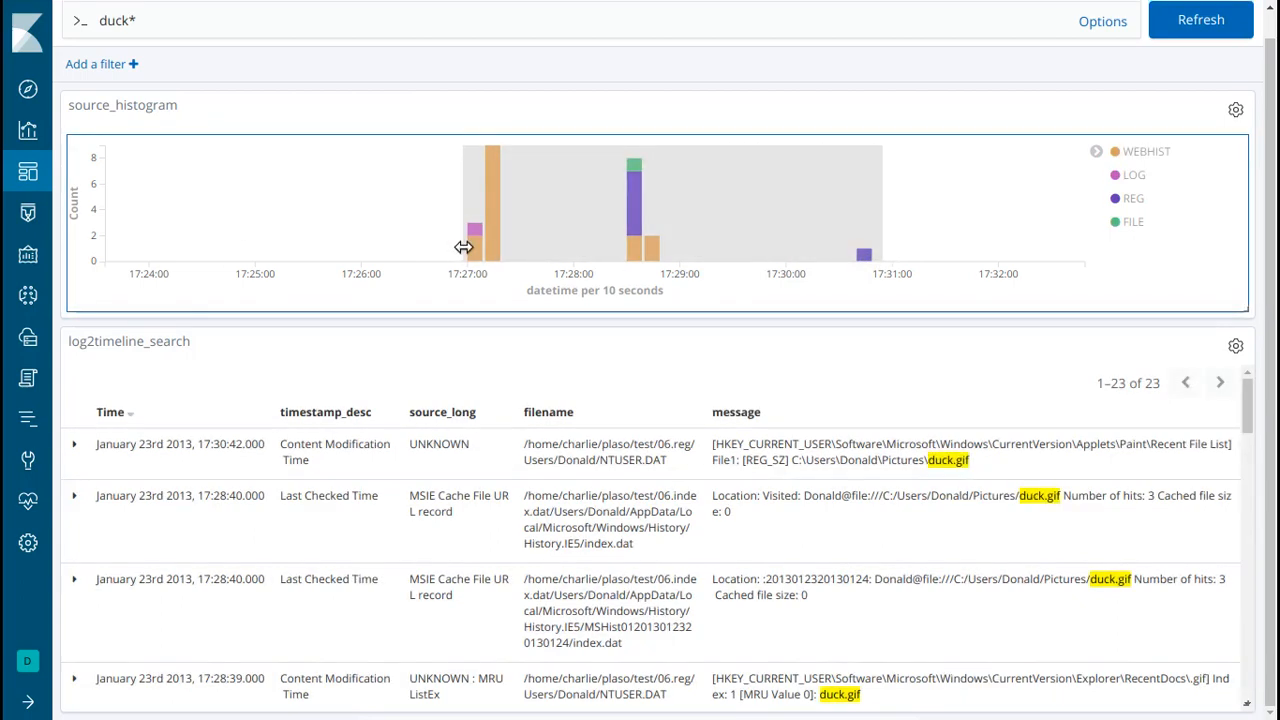
# Clear the duck* query and reload the dashboard with all events in the narrowed time range.
pyautogui.click(169, 26)
pyautogui.hotkey('ctrl', 'a')
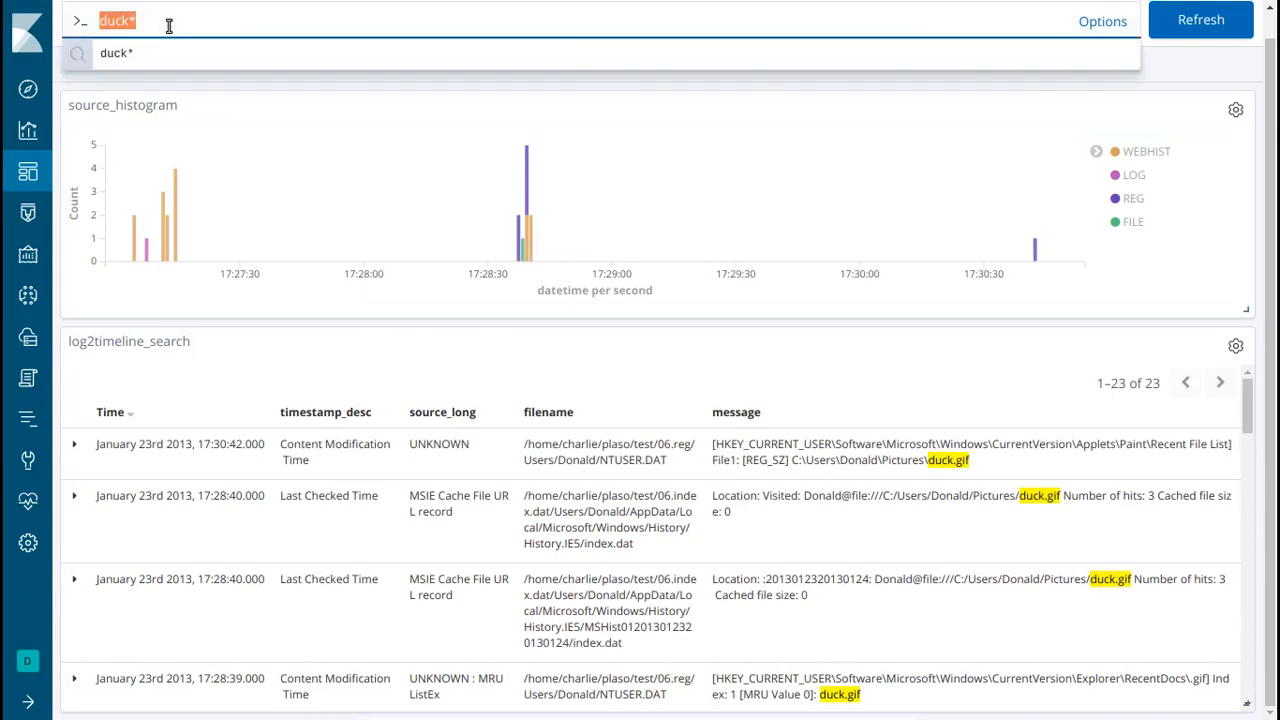
pyautogui.press('BackSpace')
pyautogui.press('Return')
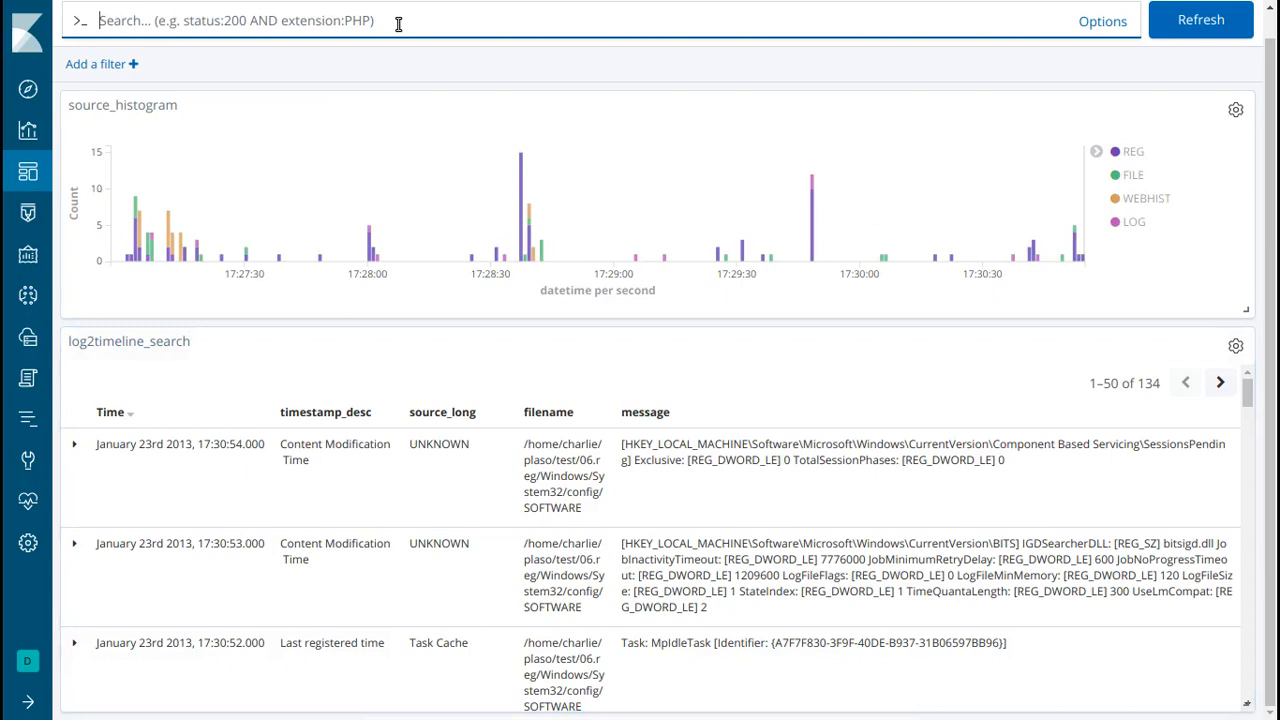
# Search the timeline for paint* and look through the resulting Paint registry records.
pyautogui.write('*pan')
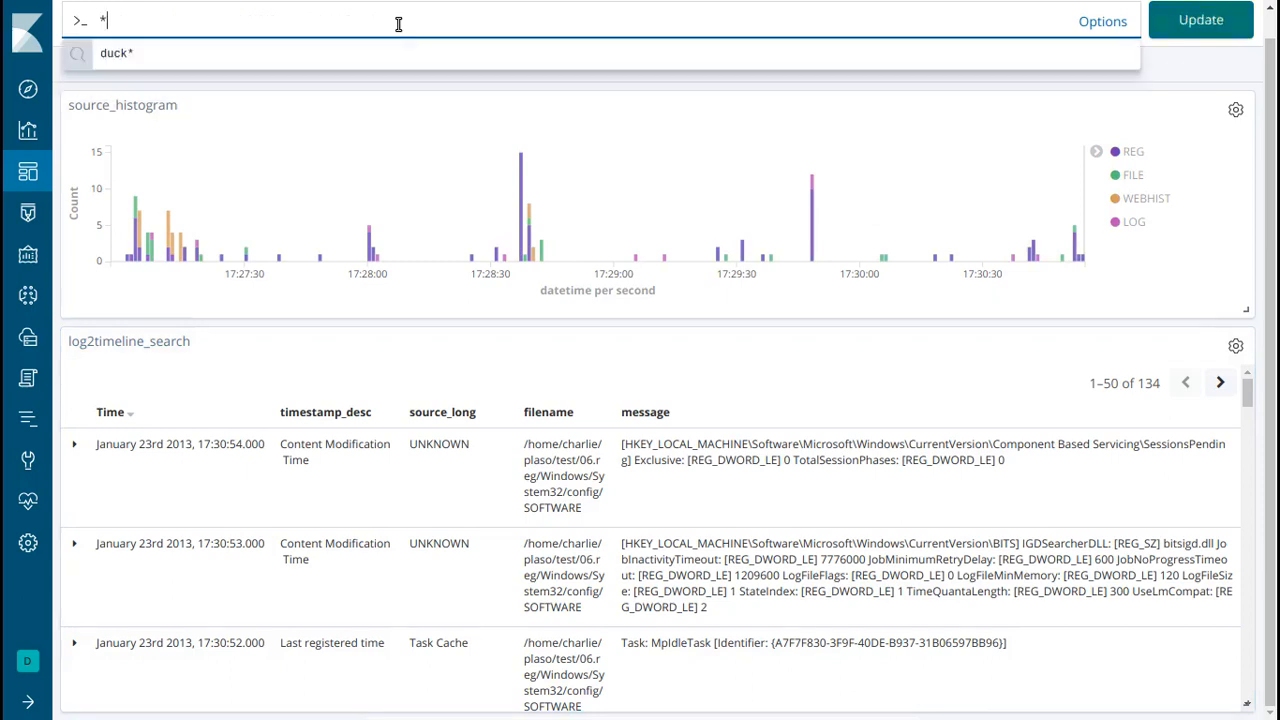
pyautogui.press('BackSpace')
pyautogui.press('BackSpace')
pyautogui.press('BackSpace')
pyautogui.press('BackSpace')
pyautogui.write('paint')
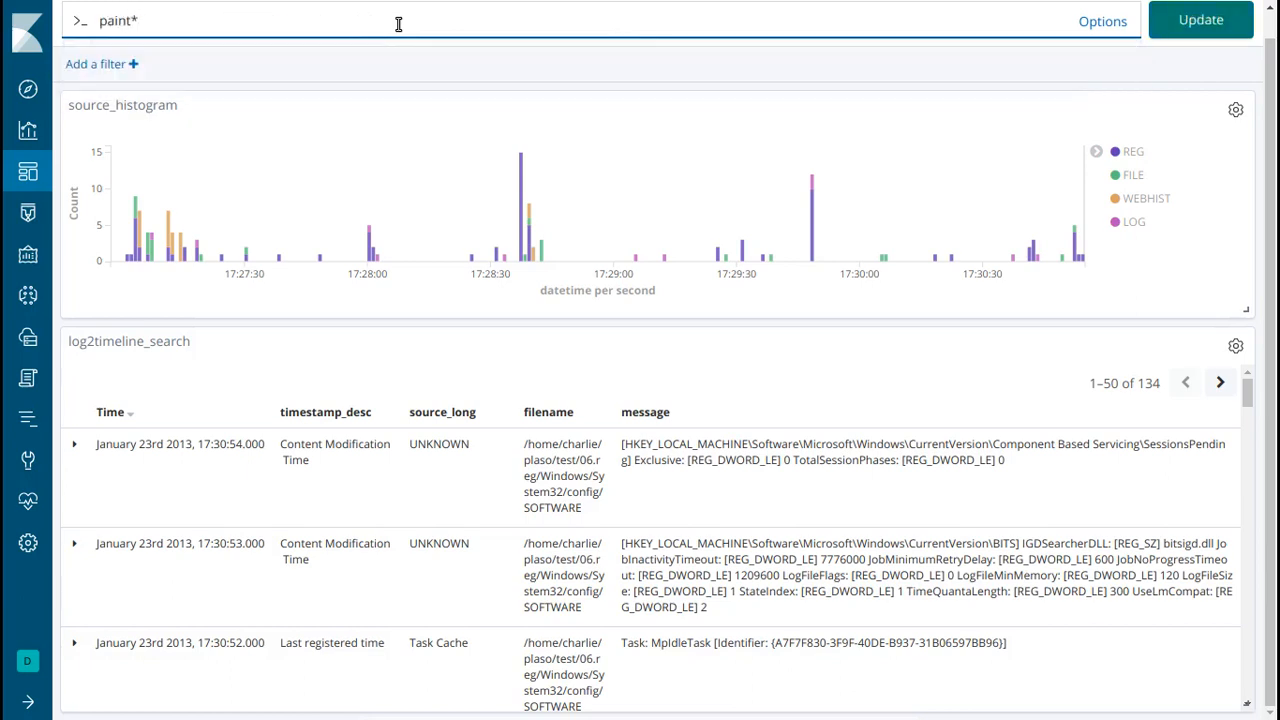
pyautogui.press('Return')
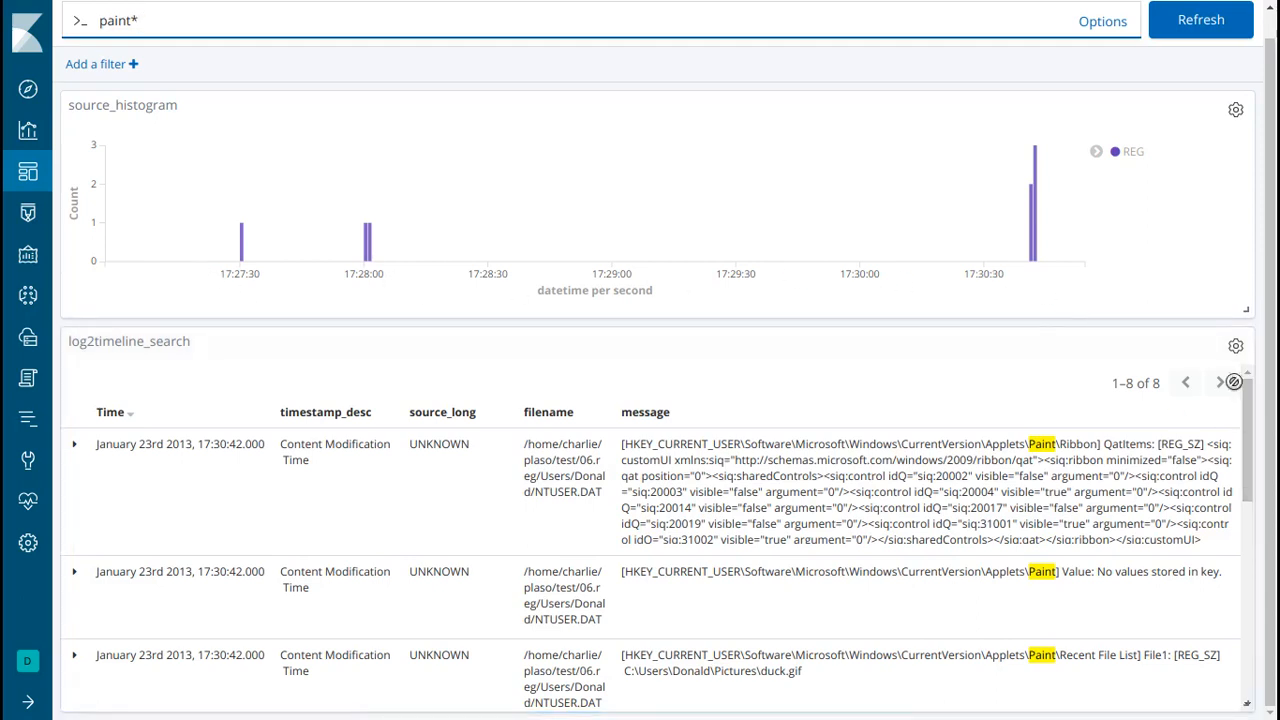
pyautogui.moveTo(1250, 406); pyautogui.dragTo(1252, 460)
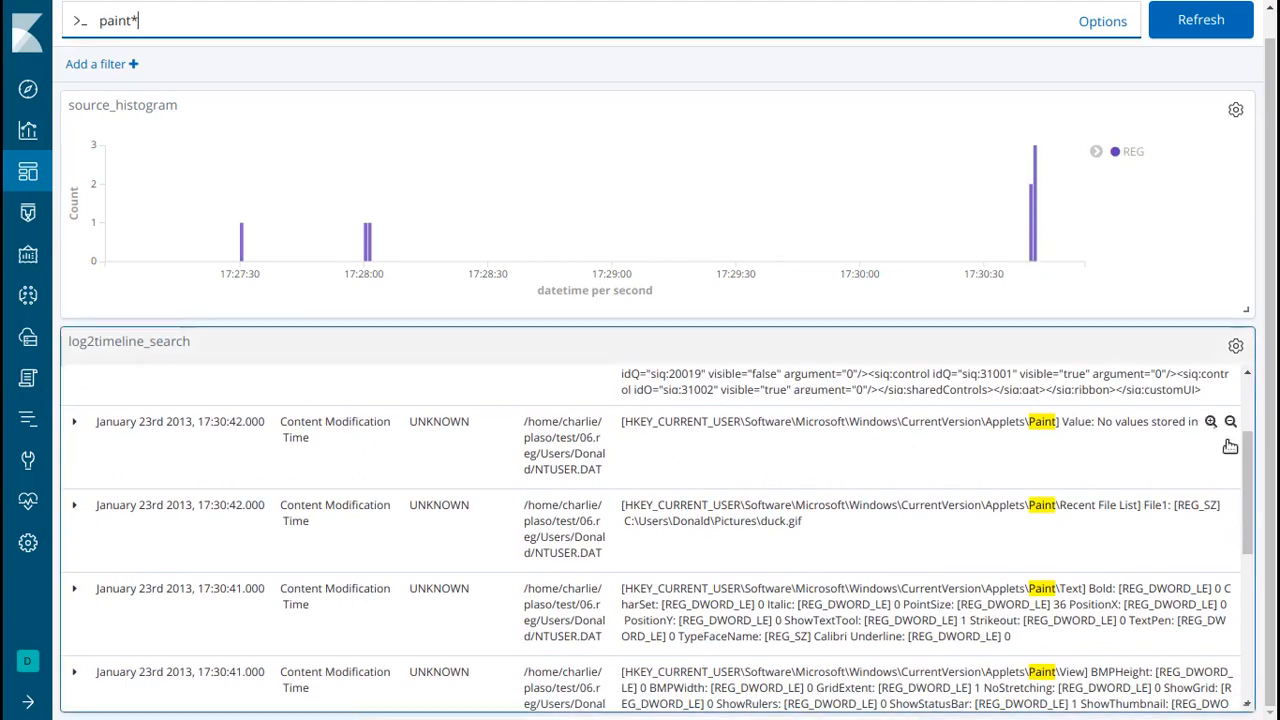
pyautogui.moveTo(1253, 474); pyautogui.dragTo(1245, 314)
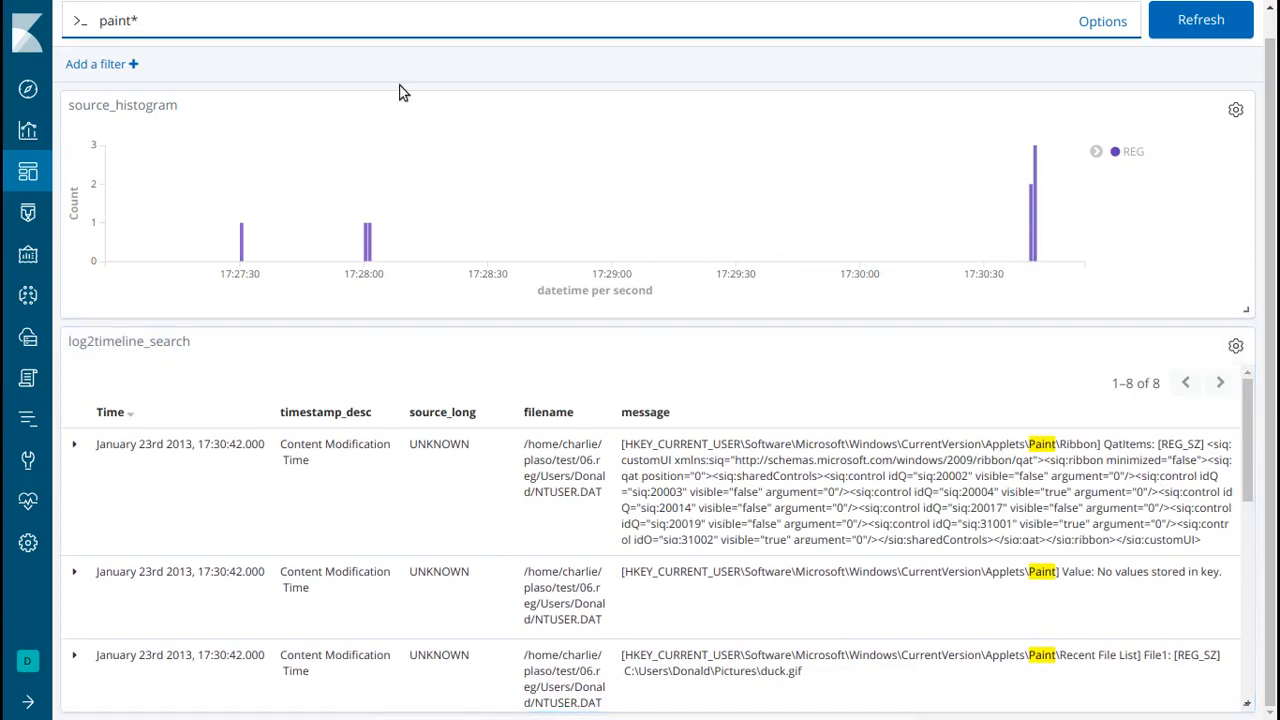
# Broaden the query to *paint* with a leading wildcard and run the search.
pyautogui.moveTo(102, 20); pyautogui.dragTo(105, 23)
pyautogui.press('Left')
pyautogui.write('*')
pyautogui.press('Return')
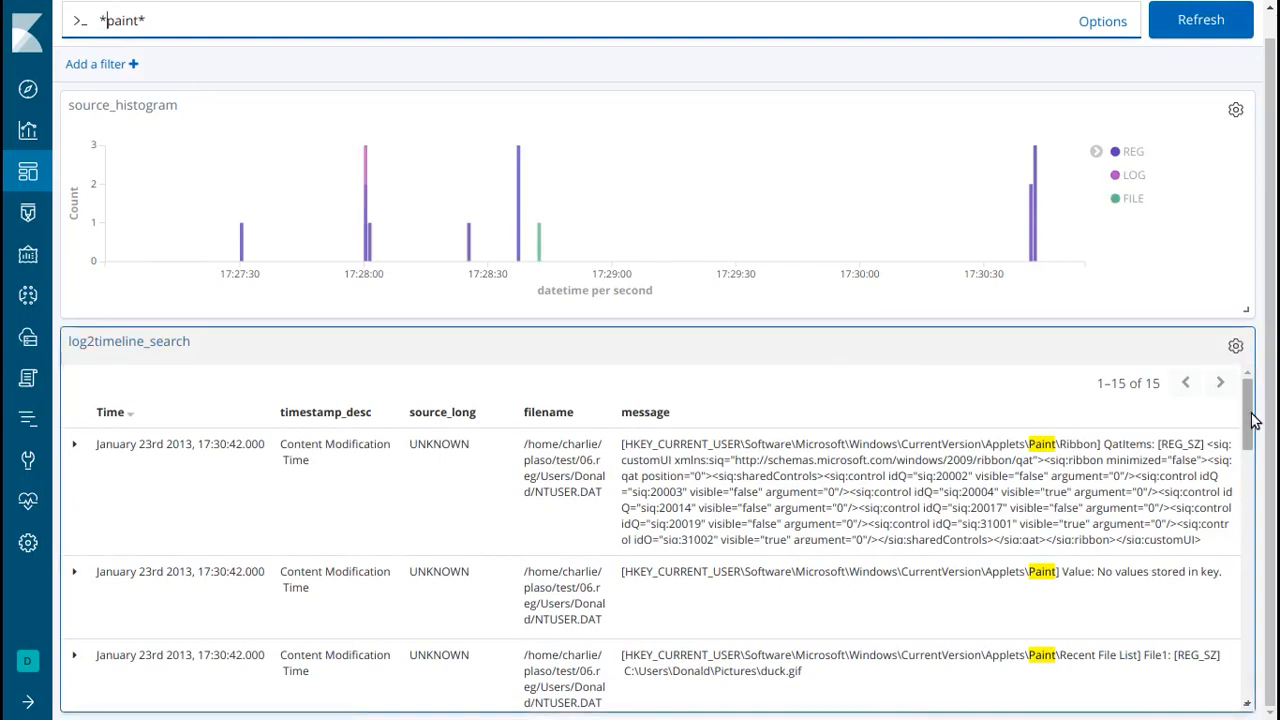
# Restrict the search to *paint* AND source_long:winprefetch and check the time of the resulting histogram bar.
pyautogui.moveTo(1254, 422)
pyautogui.mouseDown()
pyautogui.moveTo(1257, 440)
pyautogui.moveTo(1258, 408)
pyautogui.mouseUp()
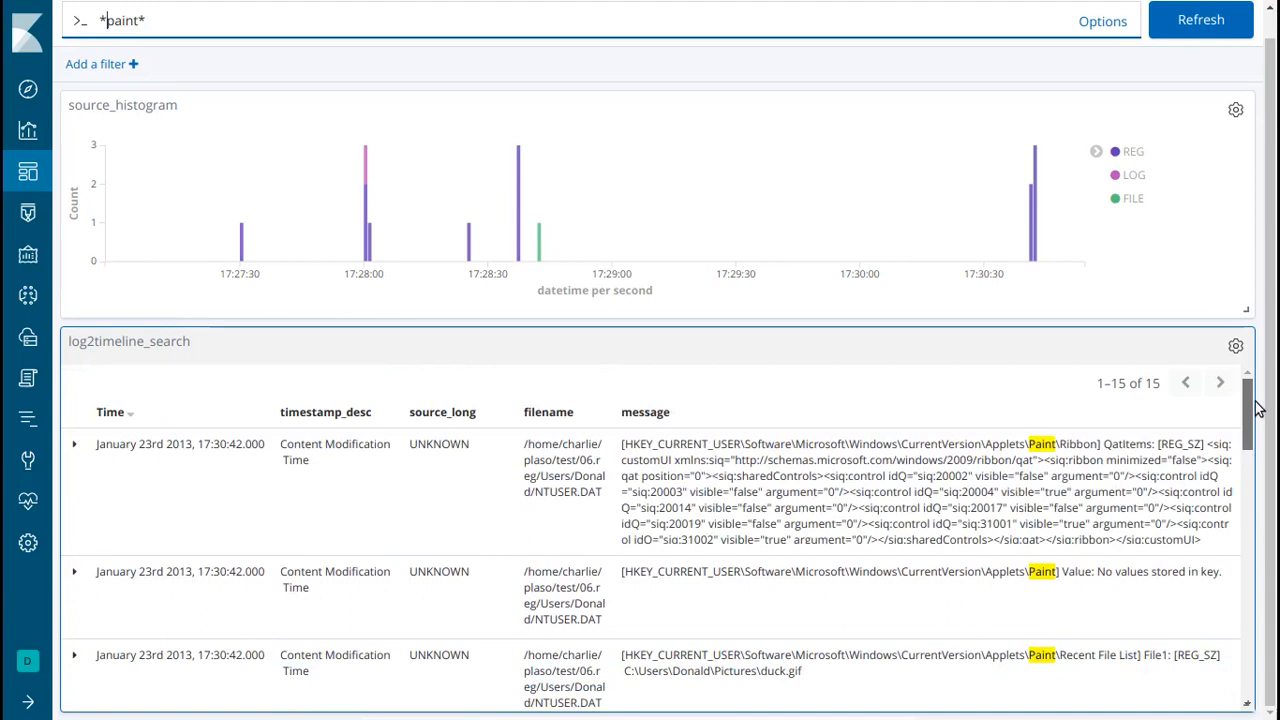
pyautogui.click(624, 21)
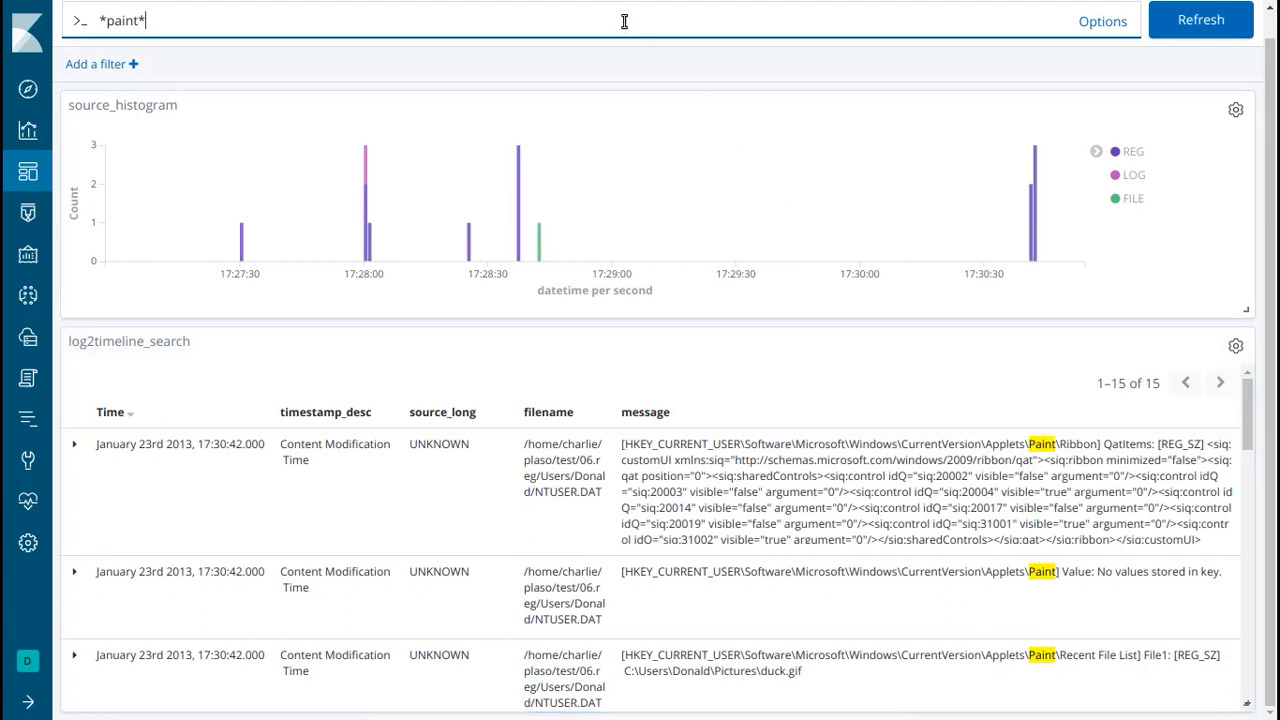
pyautogui.write('AND source_long')
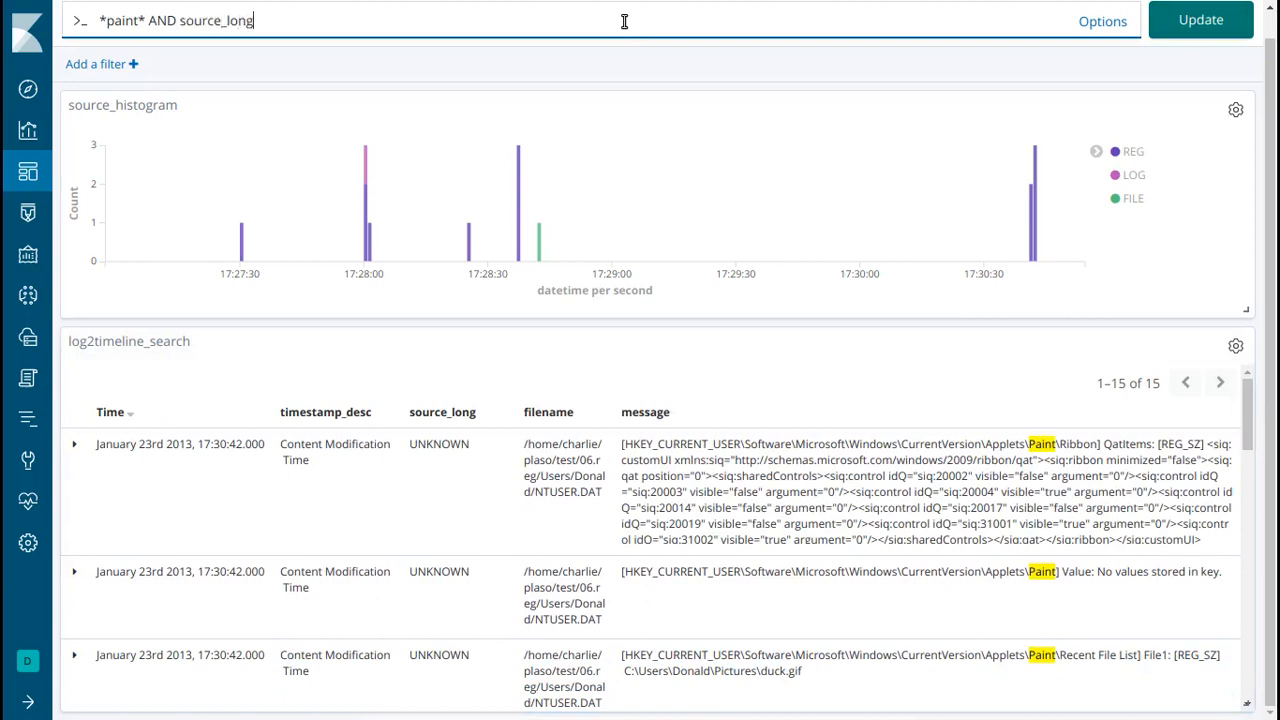
pyautogui.write('winprefetch')
pyautogui.press('Return')
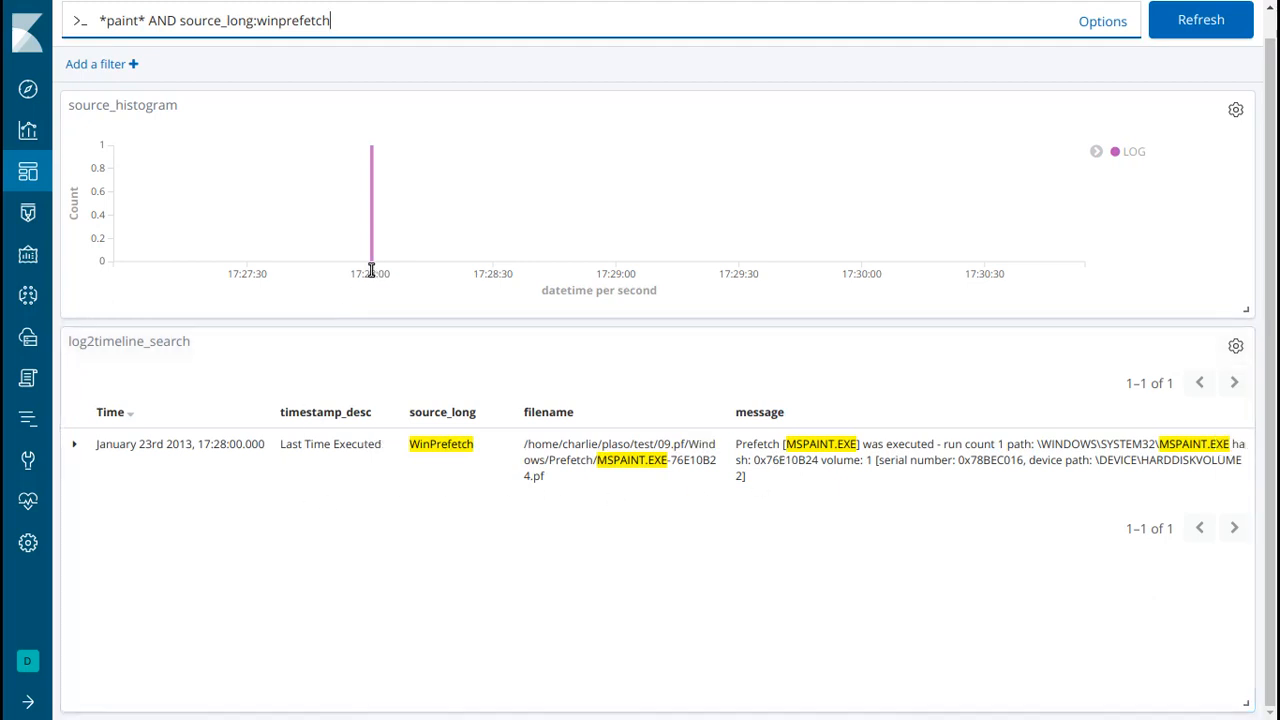
pyautogui.moveTo(372, 265)
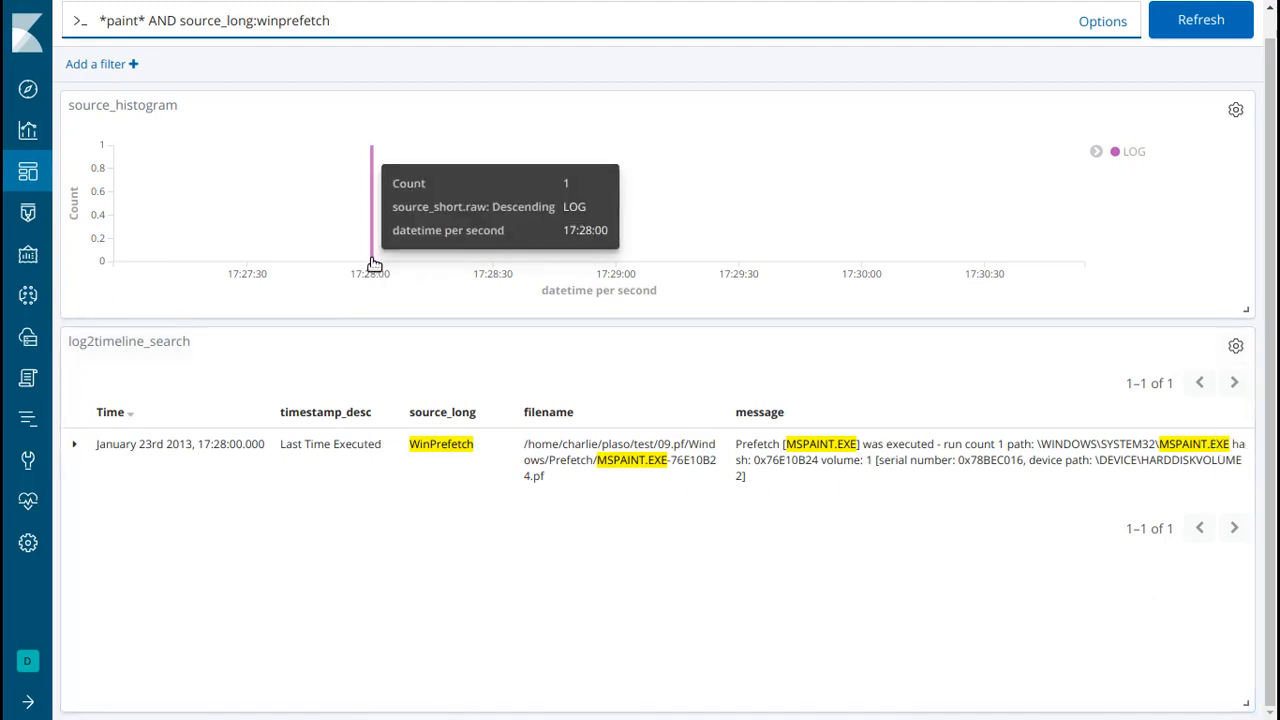
# Clear the query and narrow the histogram's time range to about 17:27:54–17:28:06, around the MSPAINT.EXE prefetch event.
pyautogui.tripleClick(366, 20)
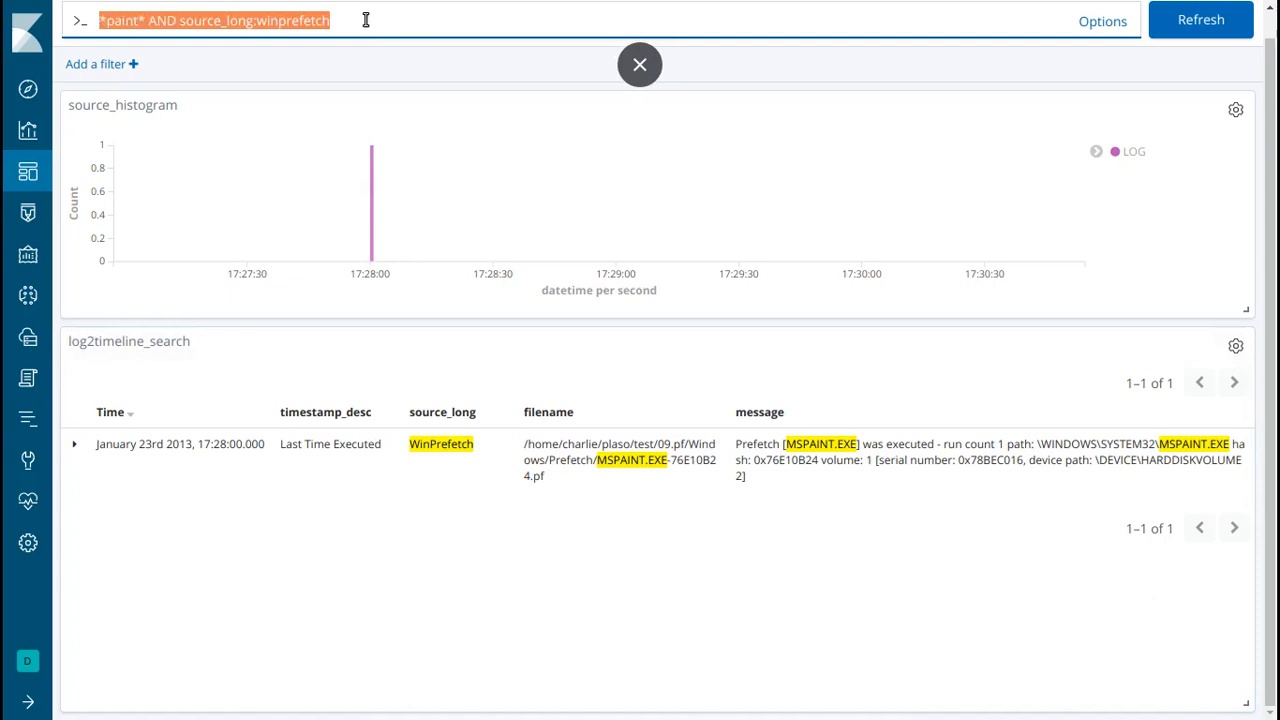
pyautogui.press('BackSpace')
pyautogui.press('Return')
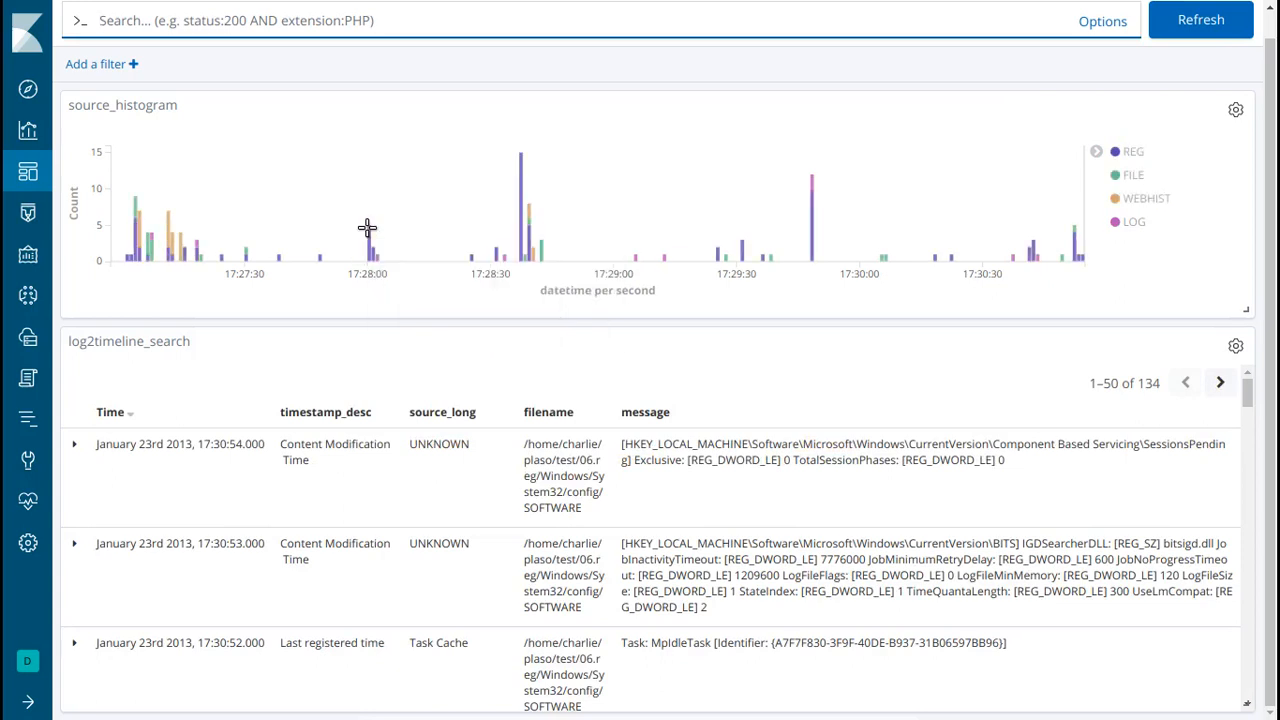
pyautogui.moveTo(370, 234)
pyautogui.moveTo(342, 260); pyautogui.dragTo(394, 262)
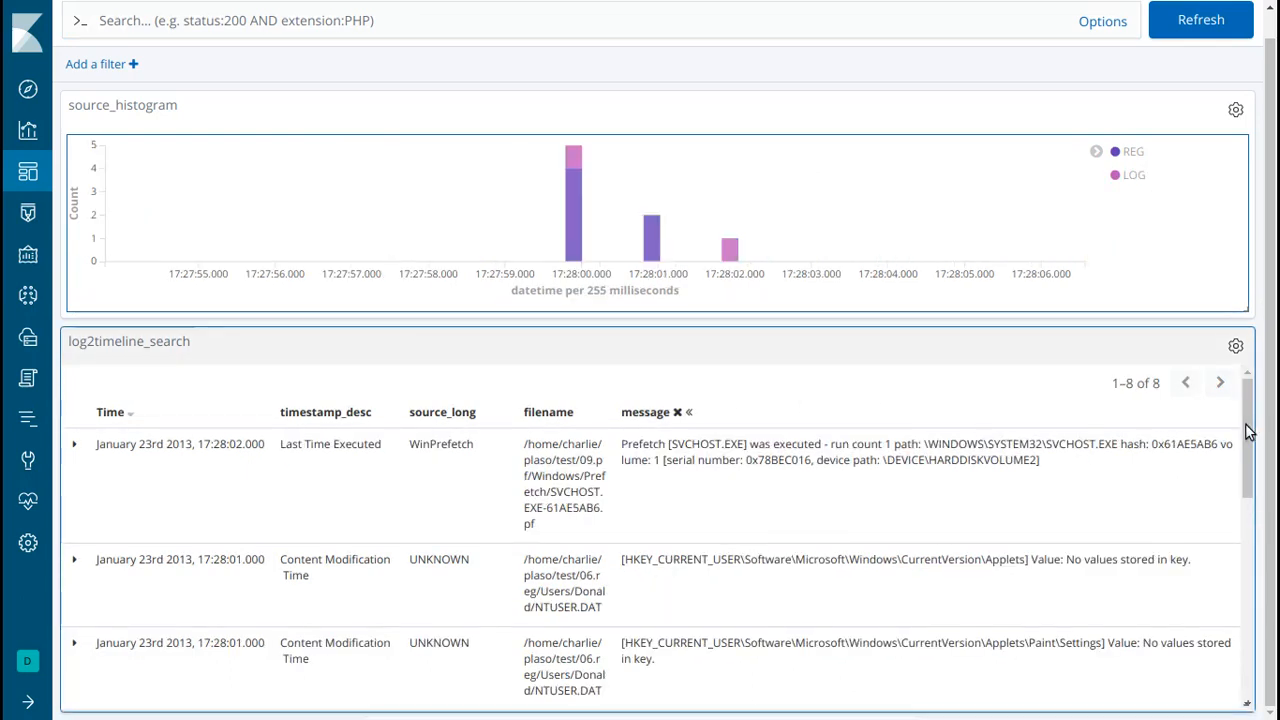
# Examine the events around 17:28:00 on January 23rd 2013, down to the encoded value names in the UserAssist registry record.
pyautogui.moveTo(1248, 430); pyautogui.dragTo(1250, 517)
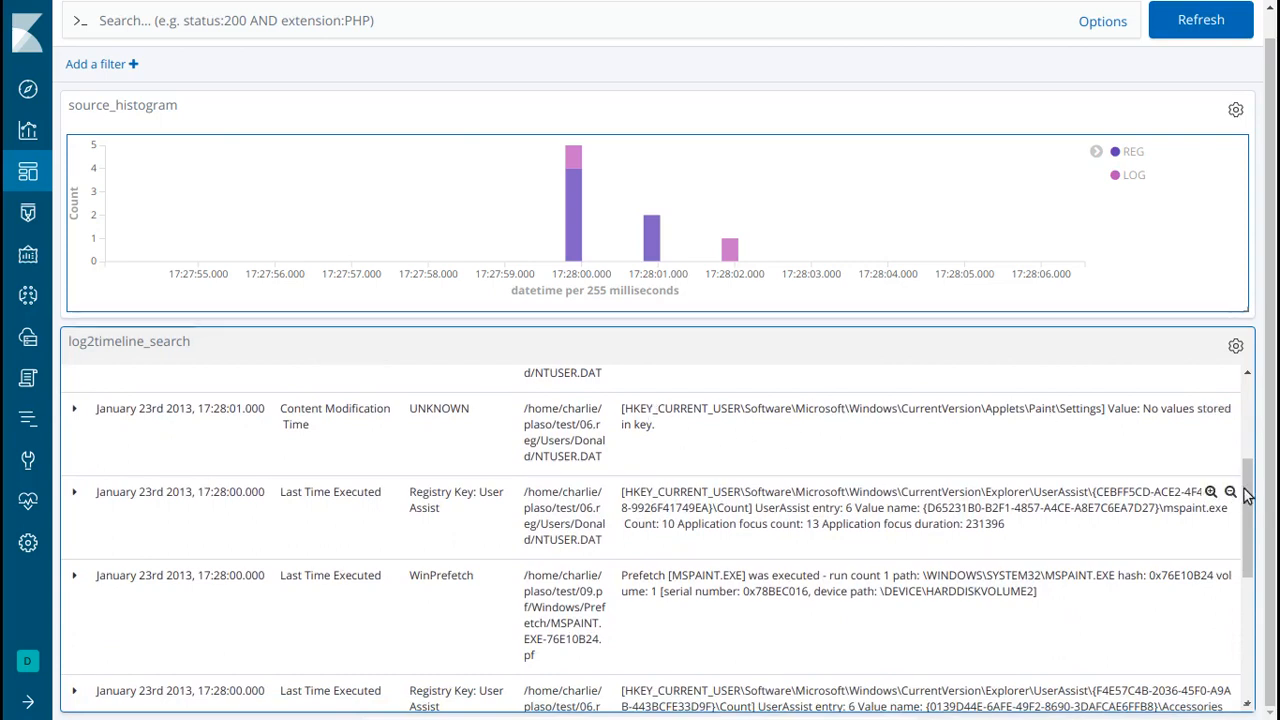
pyautogui.moveTo(1248, 498); pyautogui.dragTo(1256, 557)
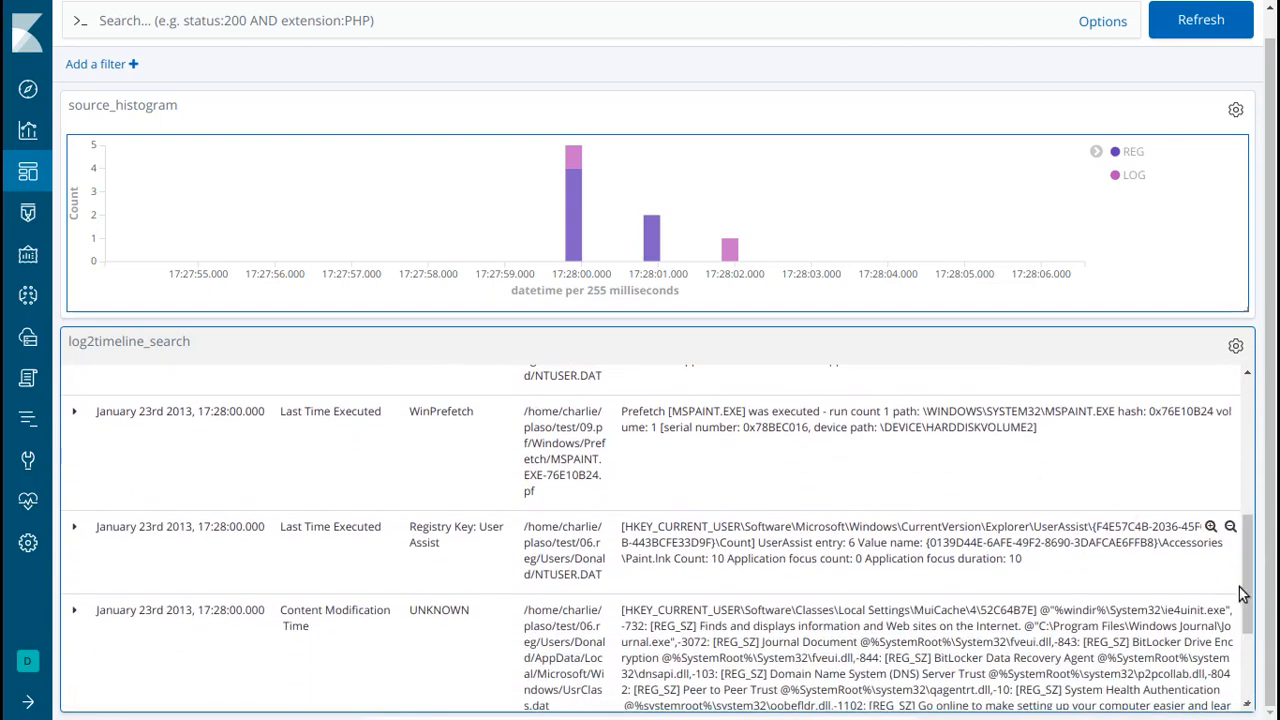
pyautogui.moveTo(1253, 594); pyautogui.dragTo(1257, 660)
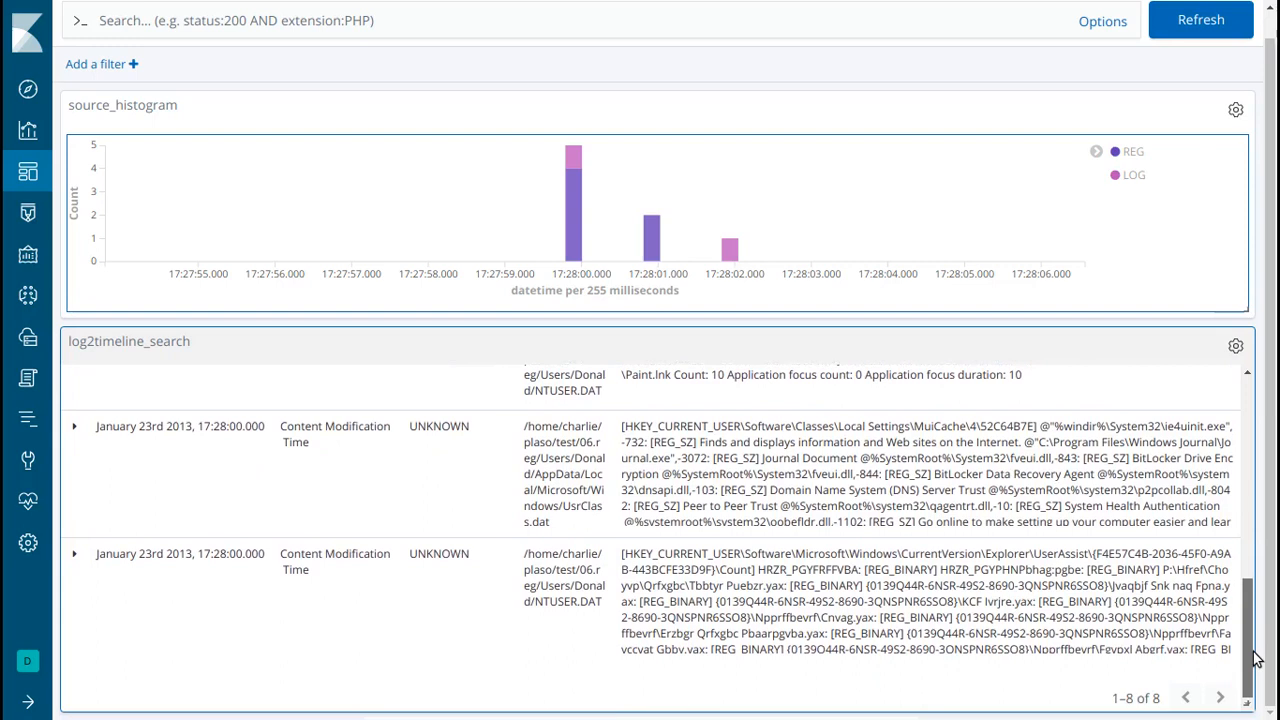
pyautogui.doubleClick(1060, 553)
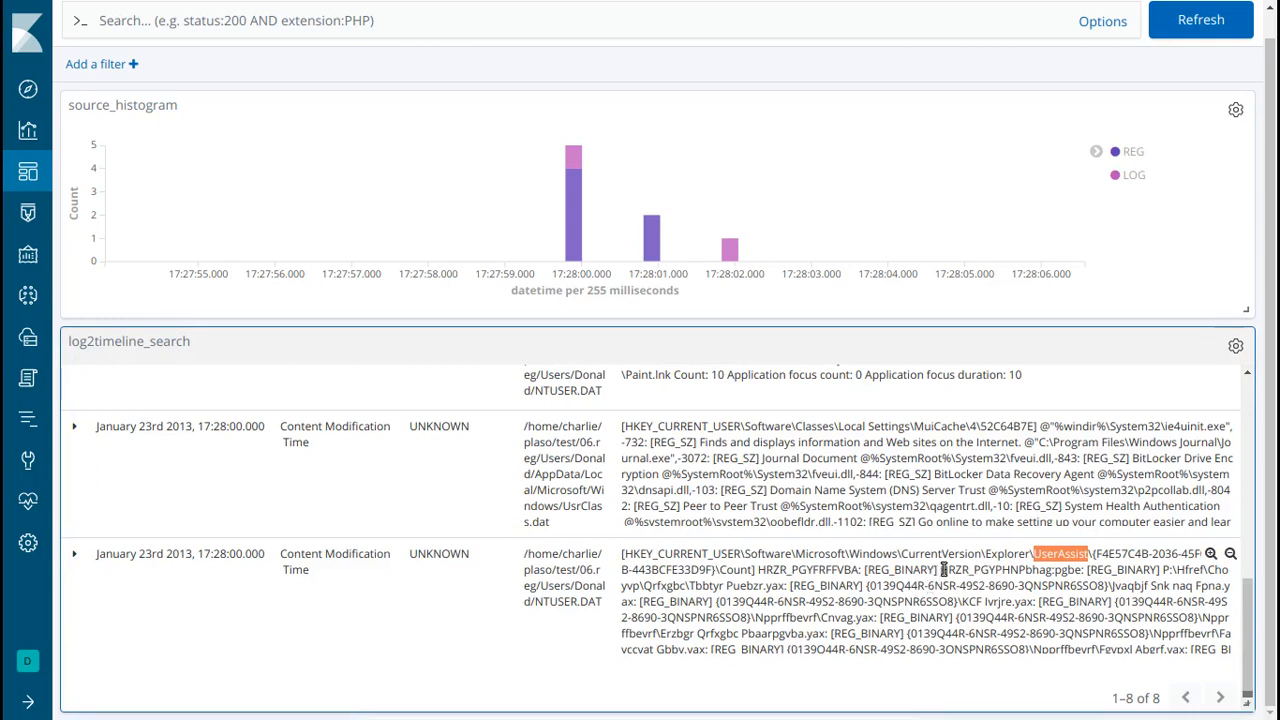
pyautogui.click(763, 568)
pyautogui.moveTo(763, 568); pyautogui.dragTo(860, 570)
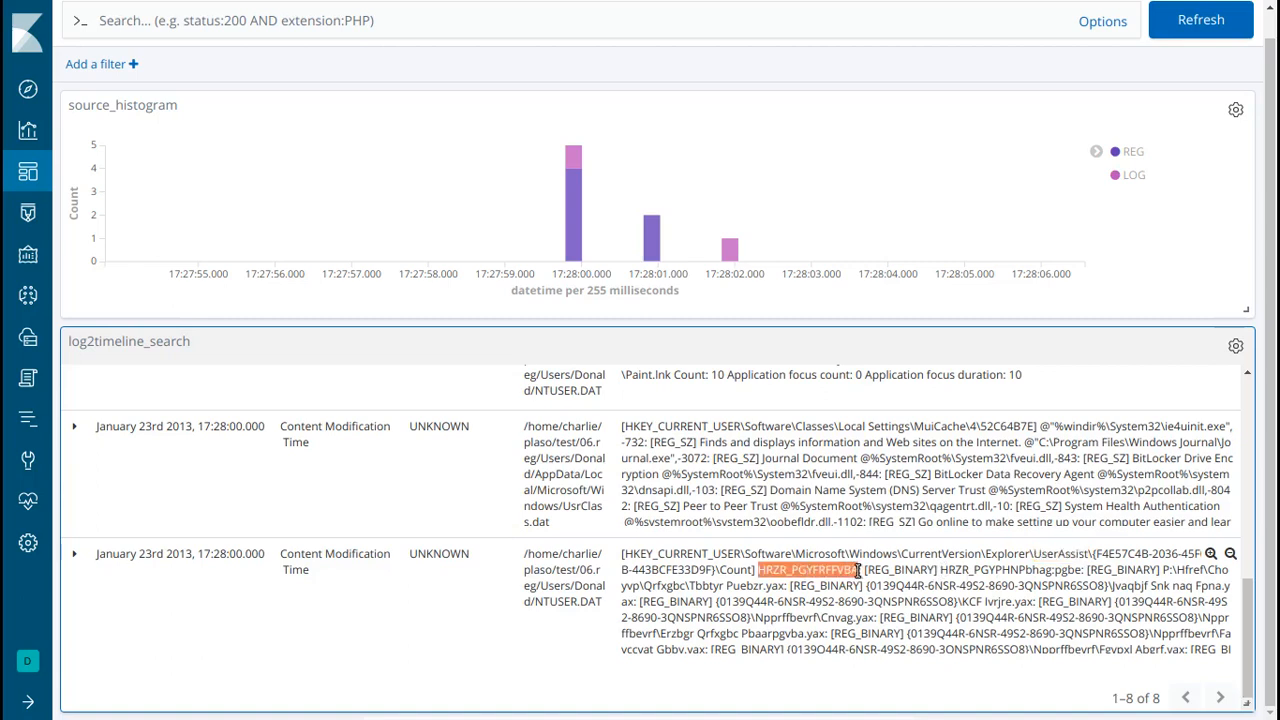
pyautogui.click(772, 569)
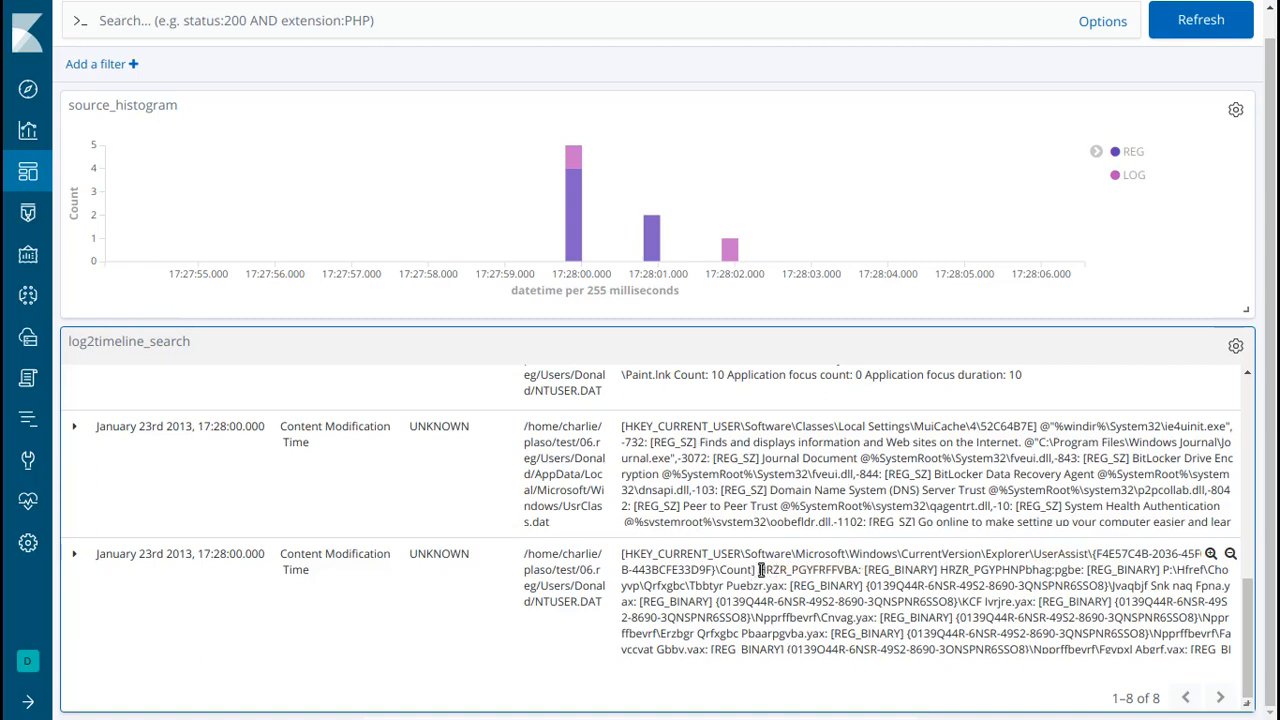
pyautogui.moveTo(761, 569); pyautogui.dragTo(862, 569)
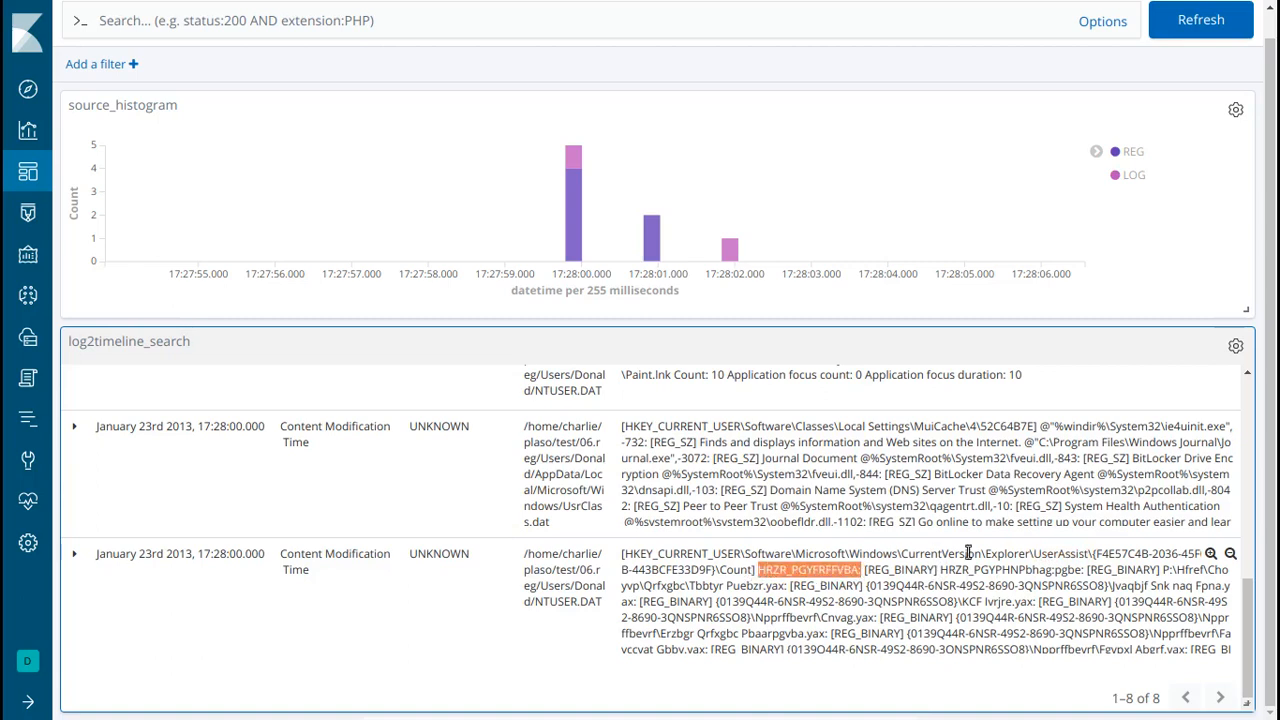
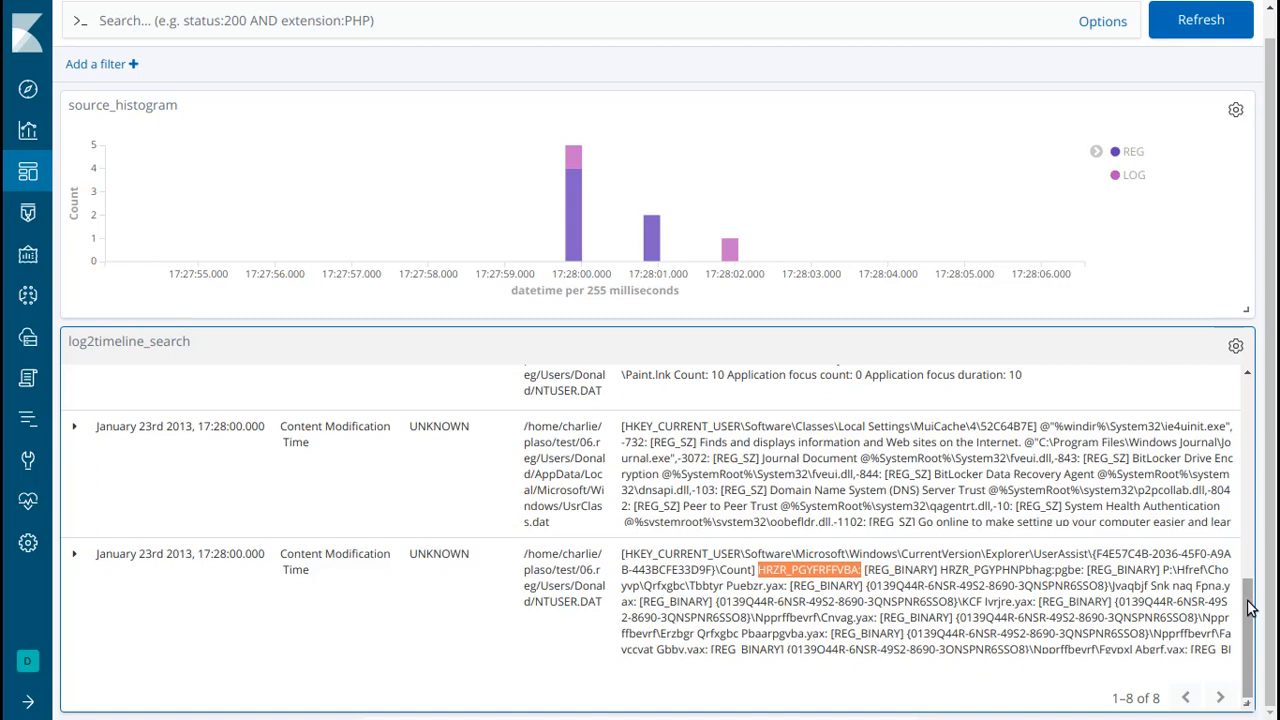
pyautogui.moveTo(1248, 608); pyautogui.dragTo(1248, 382)
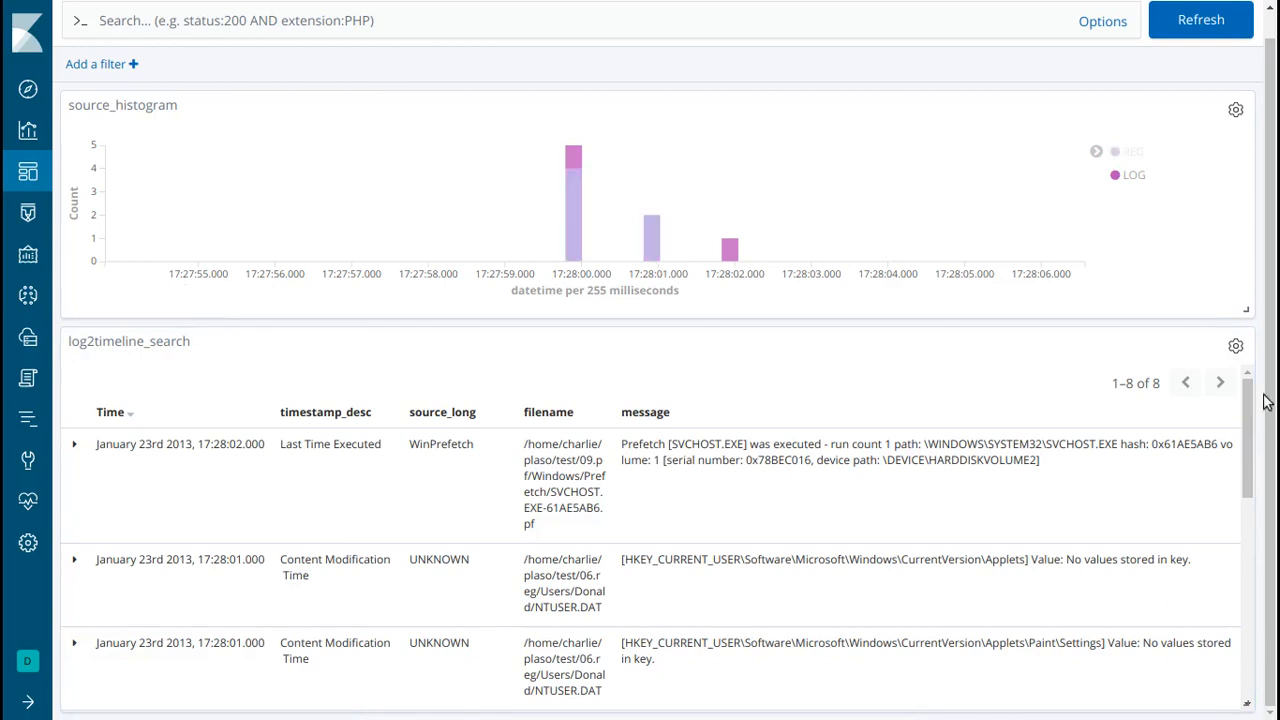
pyautogui.scroll(1, 1275, 385)
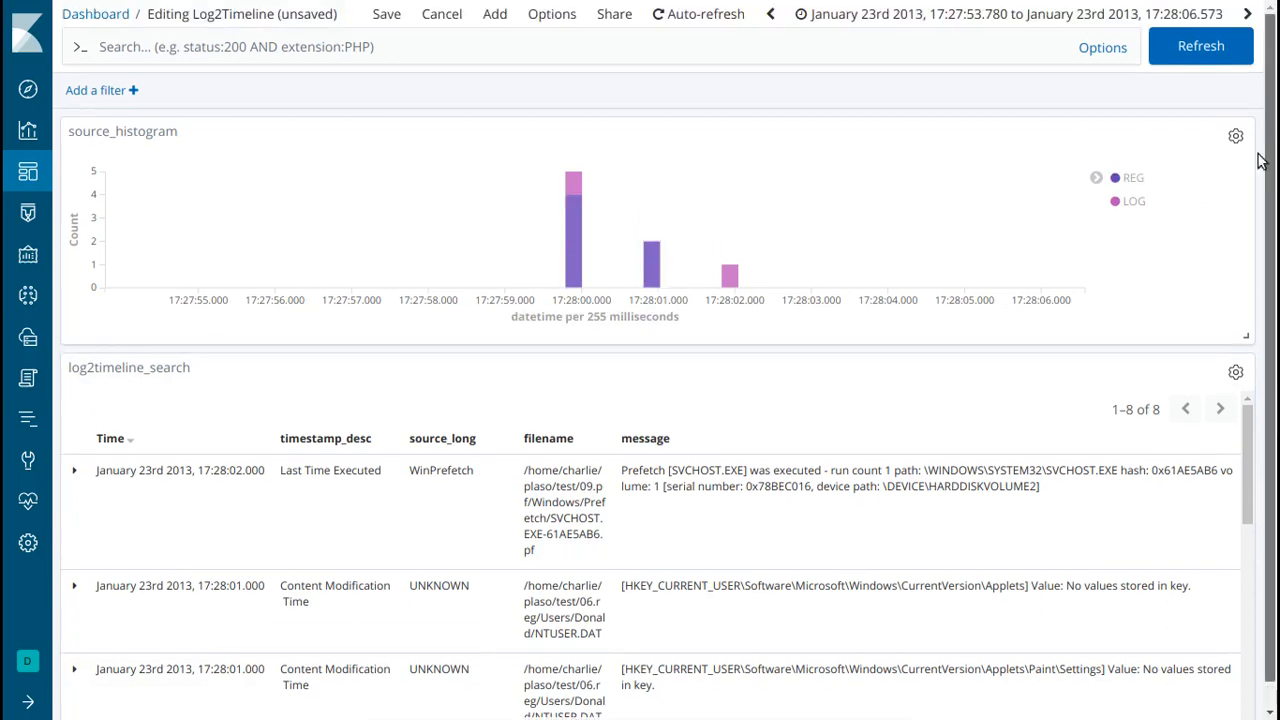
pyautogui.click(990, 17)
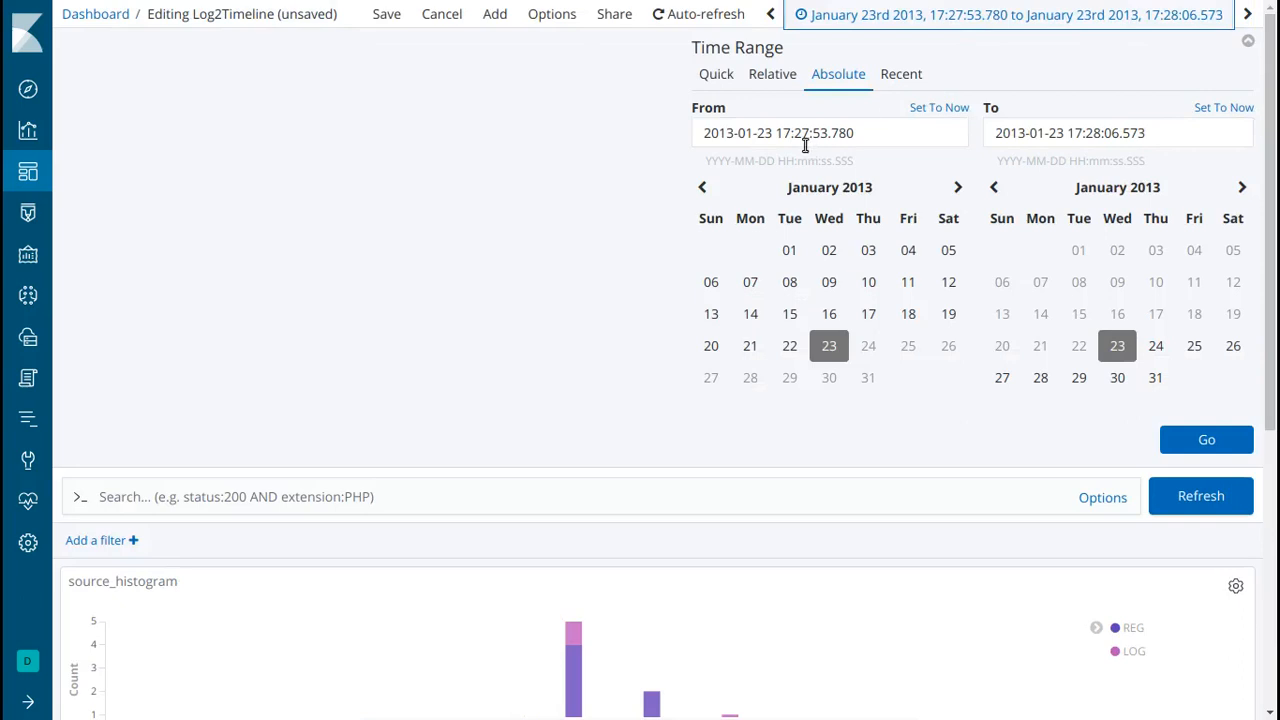
pyautogui.moveTo(801, 133); pyautogui.dragTo(810, 133)
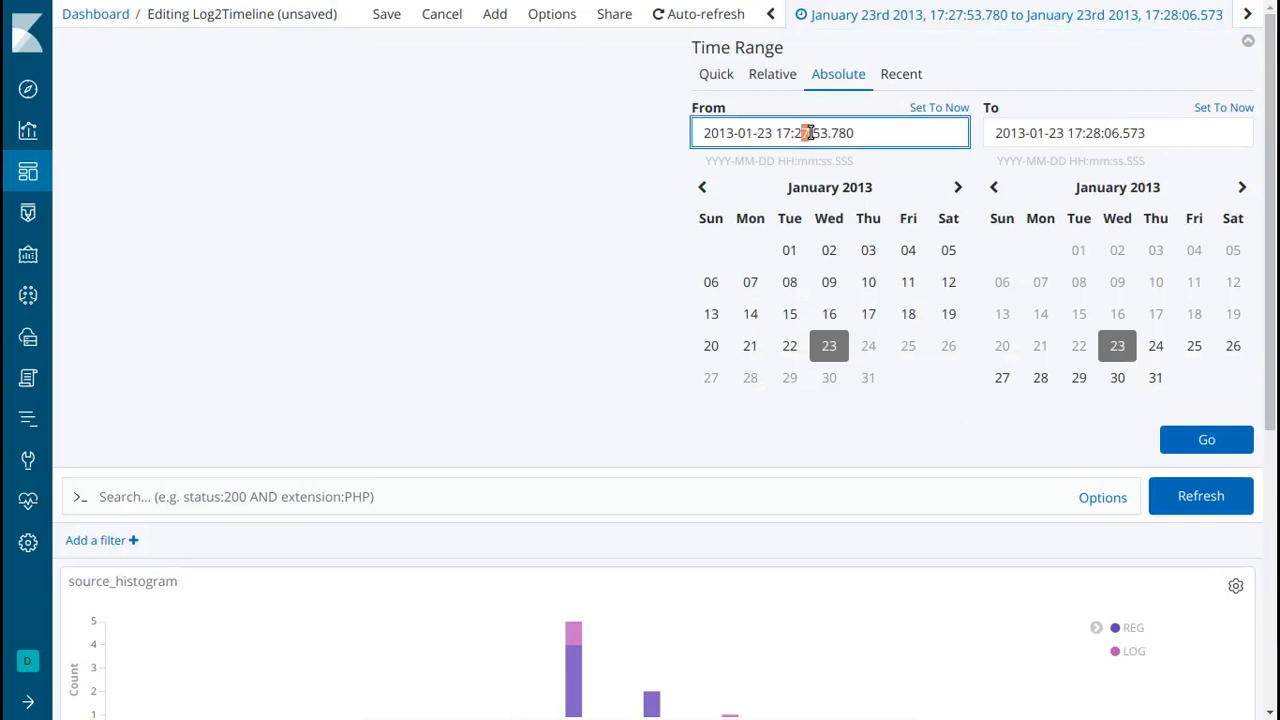
pyautogui.write('1')
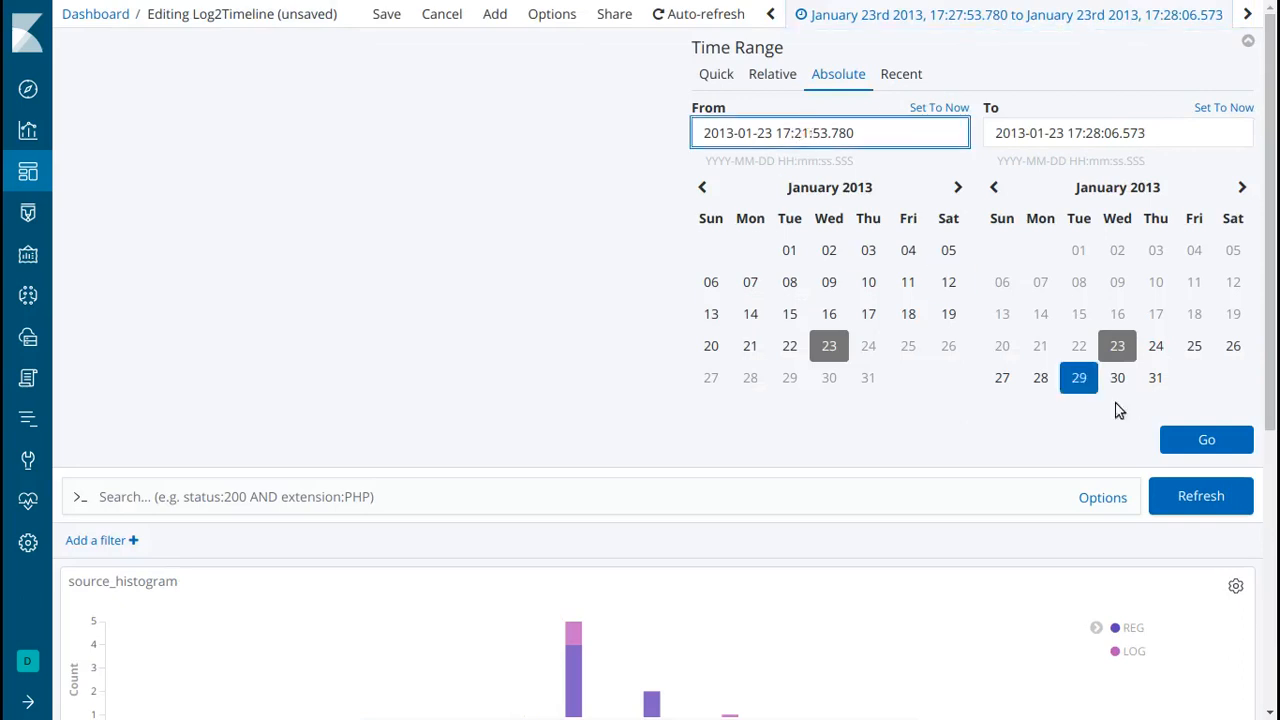
pyautogui.click(1186, 440)
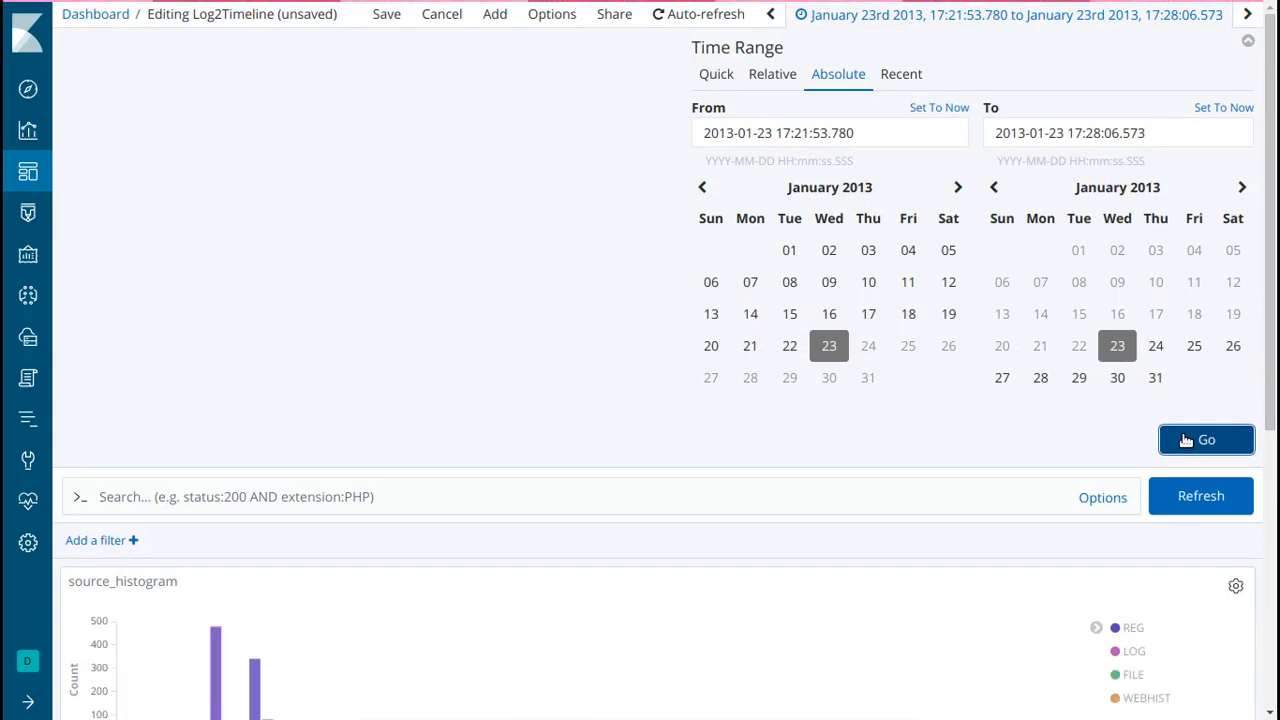
pyautogui.click(860, 20)
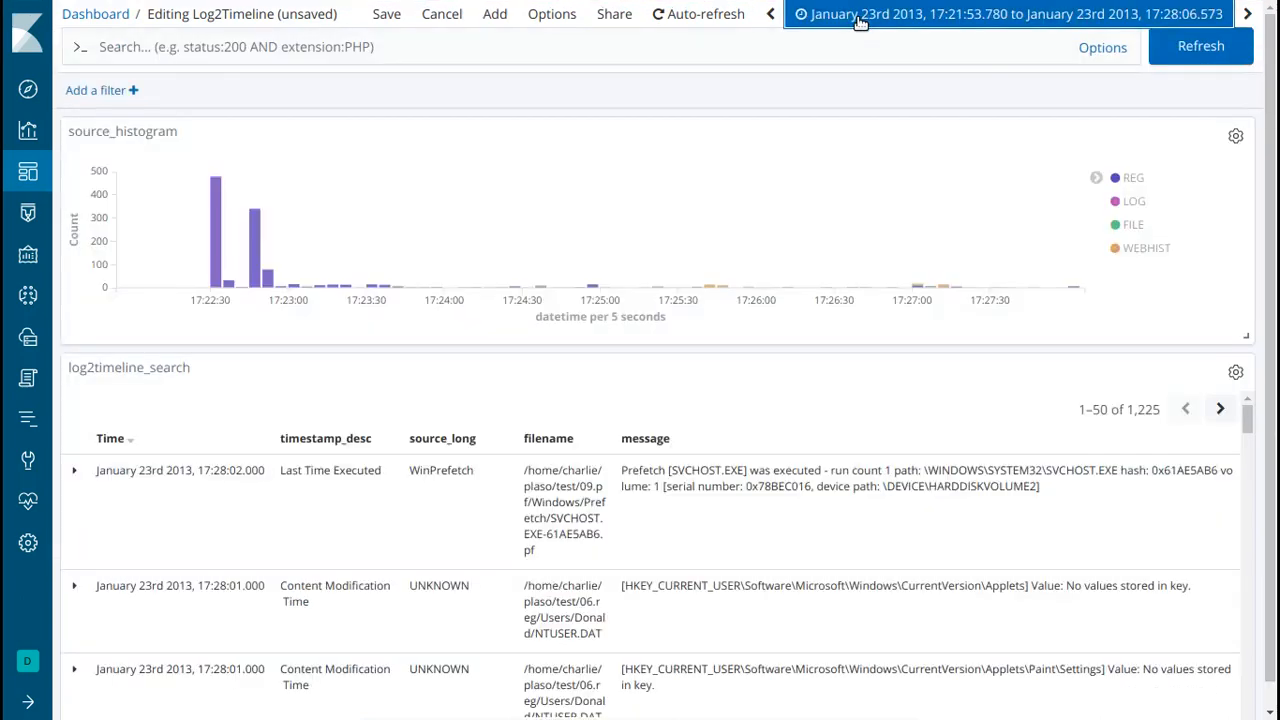
# Search the timeline for *chrome* AND source_long:webhist.
pyautogui.click(307, 48)
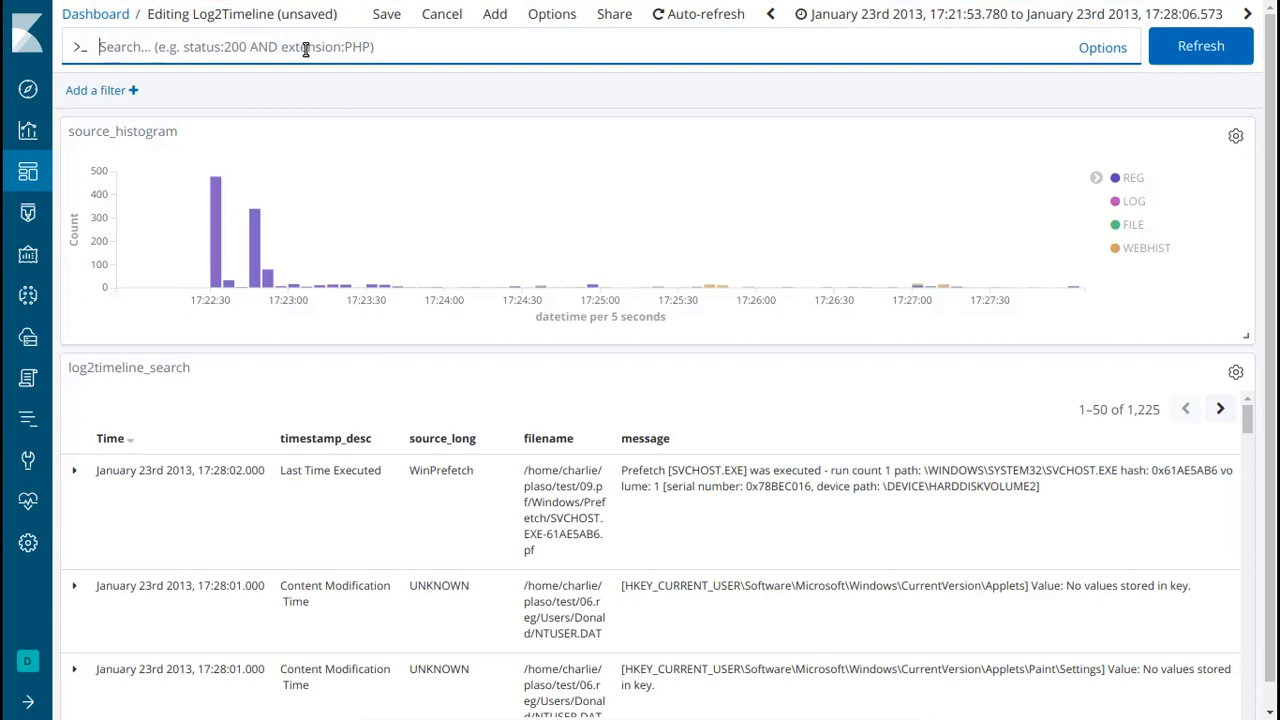
pyautogui.write('chrome*')
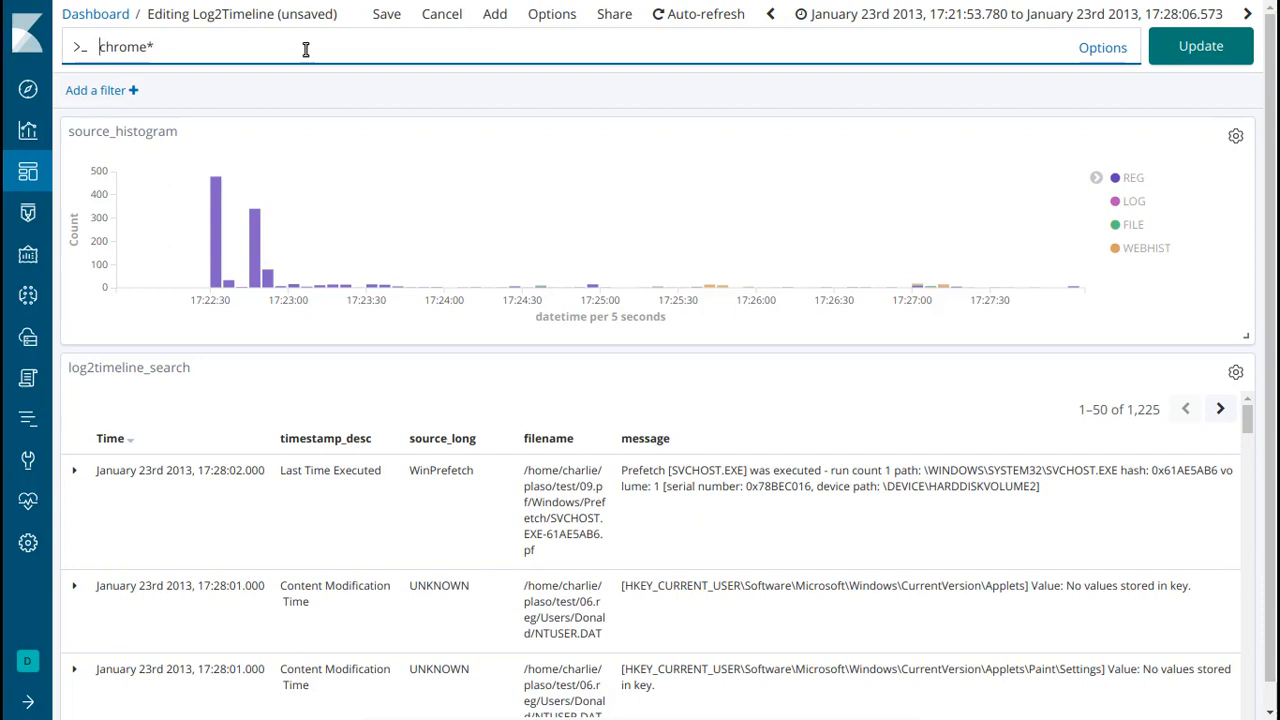
pyautogui.press('Home')
pyautogui.write('* AND source_long:webhist')
pyautogui.press('Return')
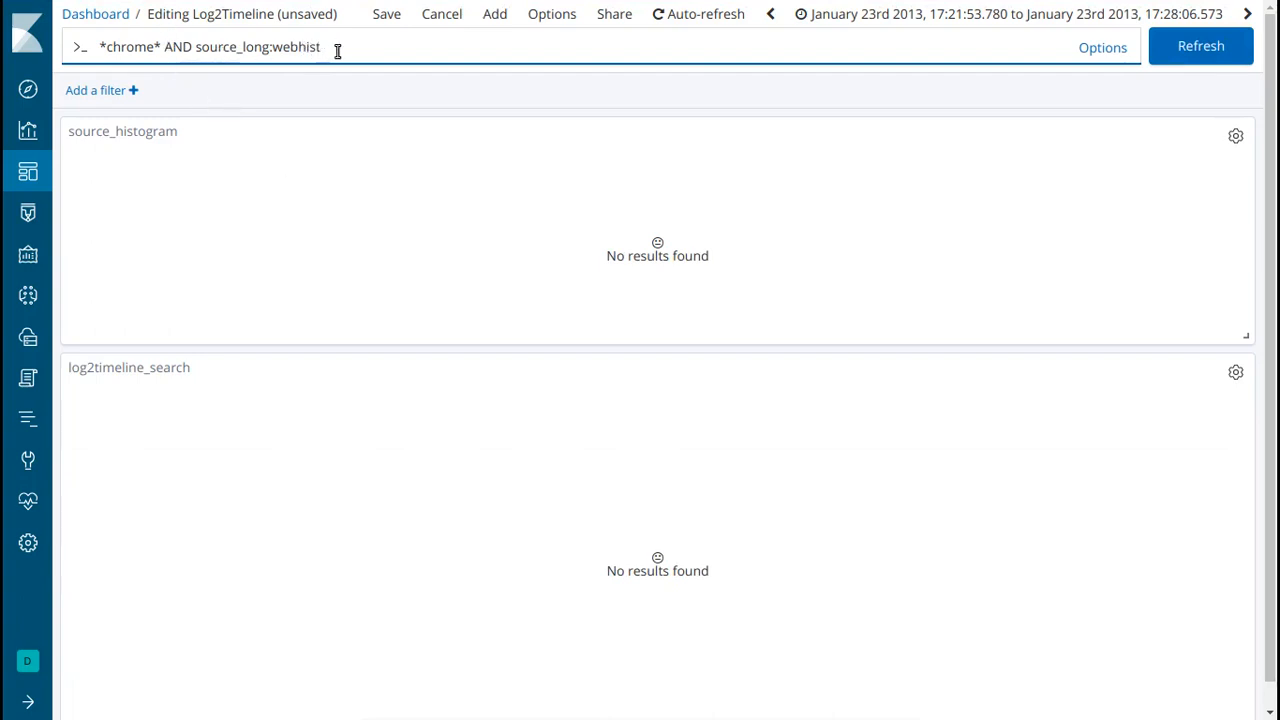
# Change the query's field to source_short, rerun it, and check the Chrome web history records and their Cookies file path.
pyautogui.moveTo(243, 47); pyautogui.dragTo(270, 47)
pyautogui.write('short')
pyautogui.press('Return')
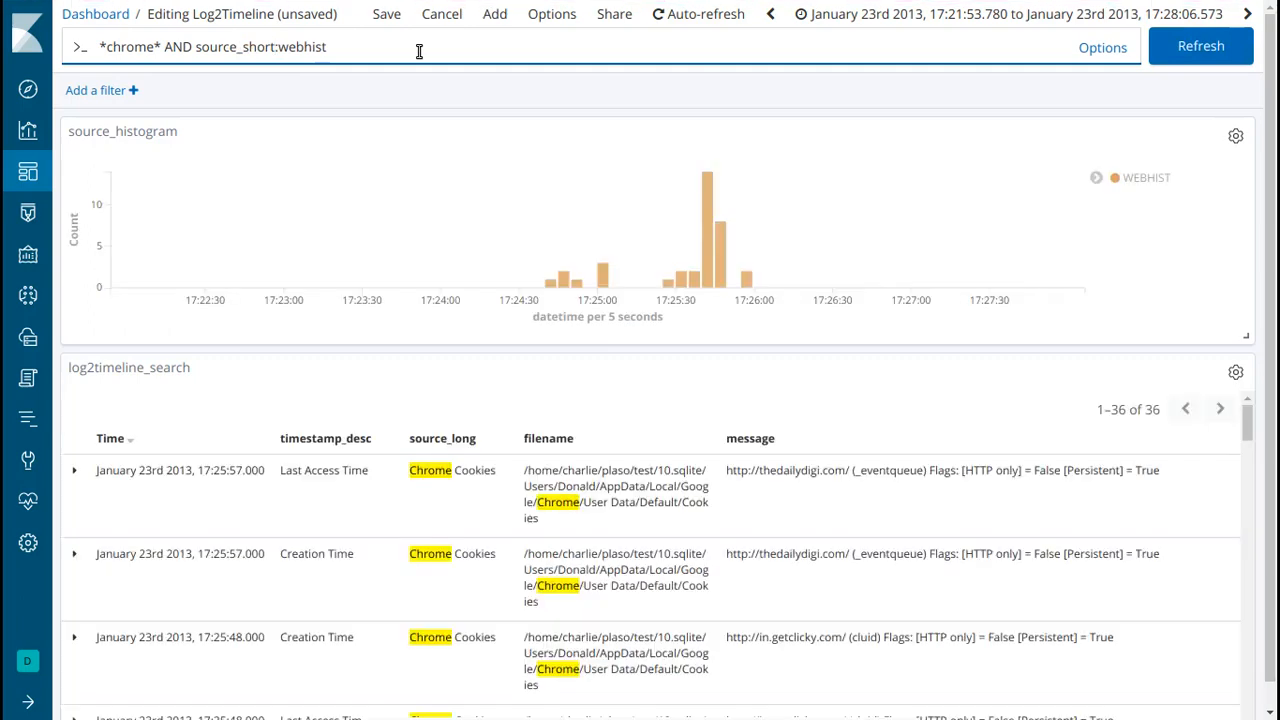
pyautogui.moveTo(713, 284)
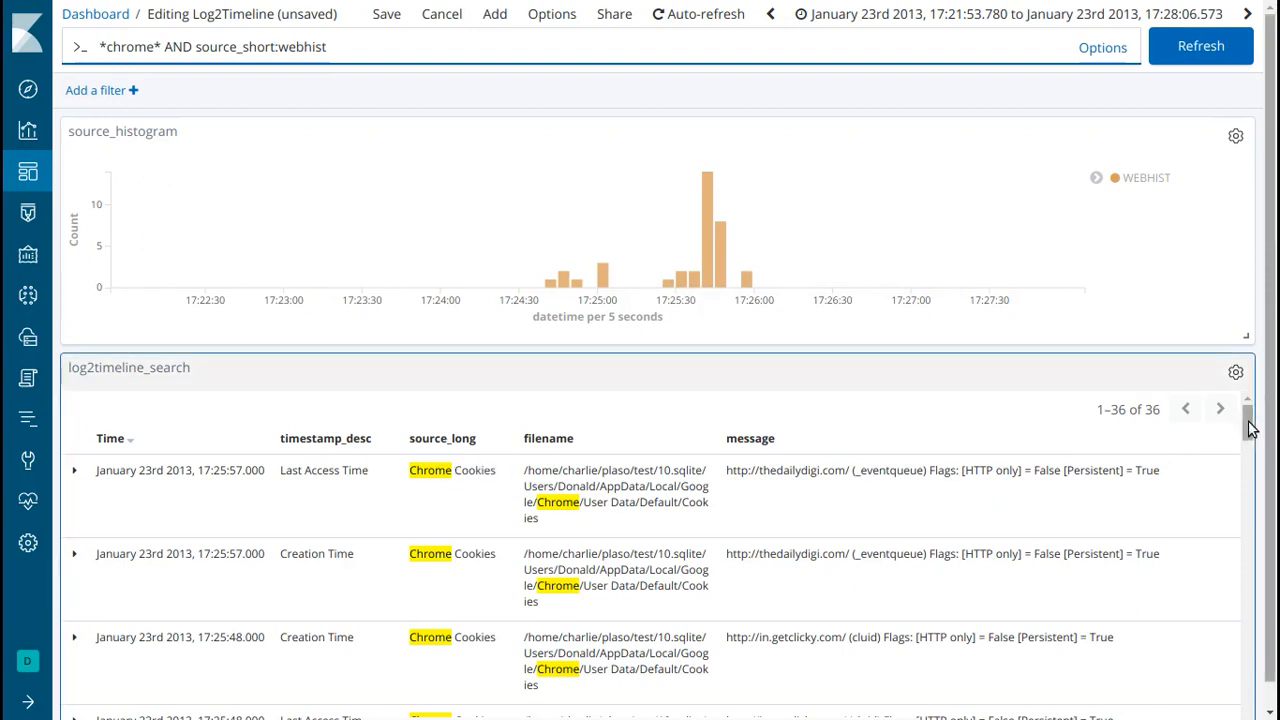
pyautogui.scroll(-1, 1247, 413)
pyautogui.scroll(1, 1247, 412)
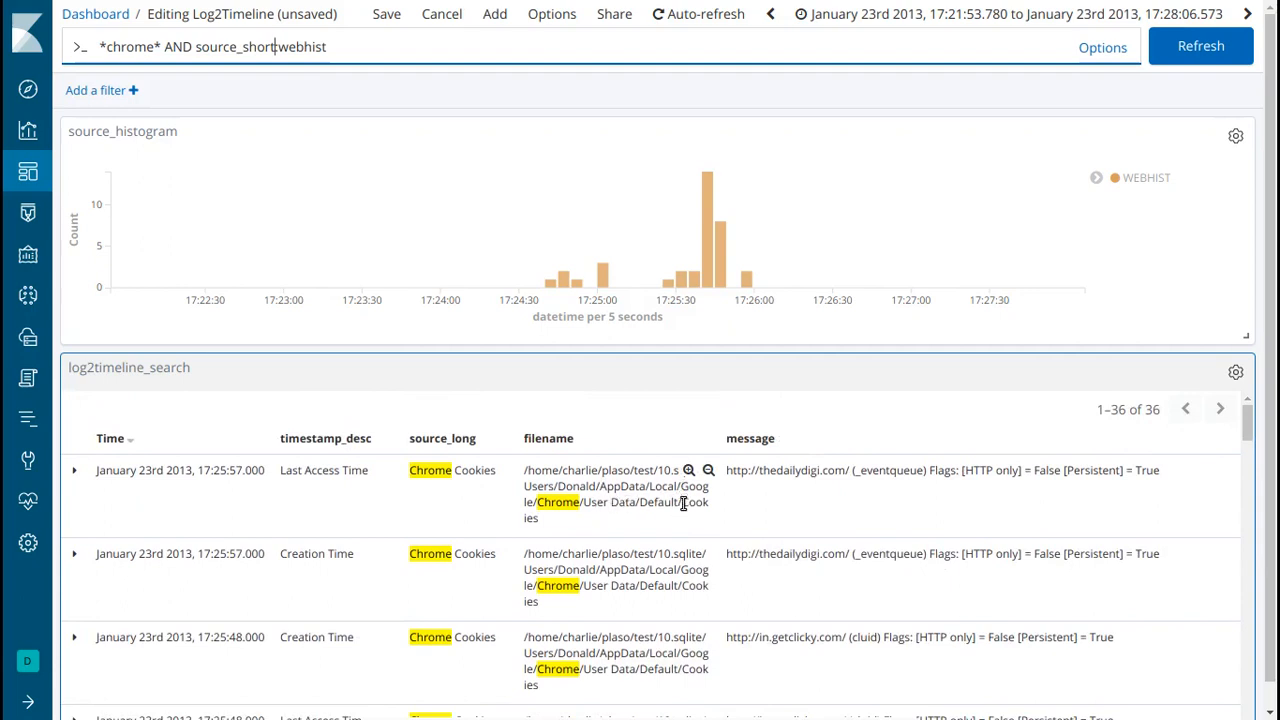
pyautogui.moveTo(681, 502); pyautogui.dragTo(567, 527)
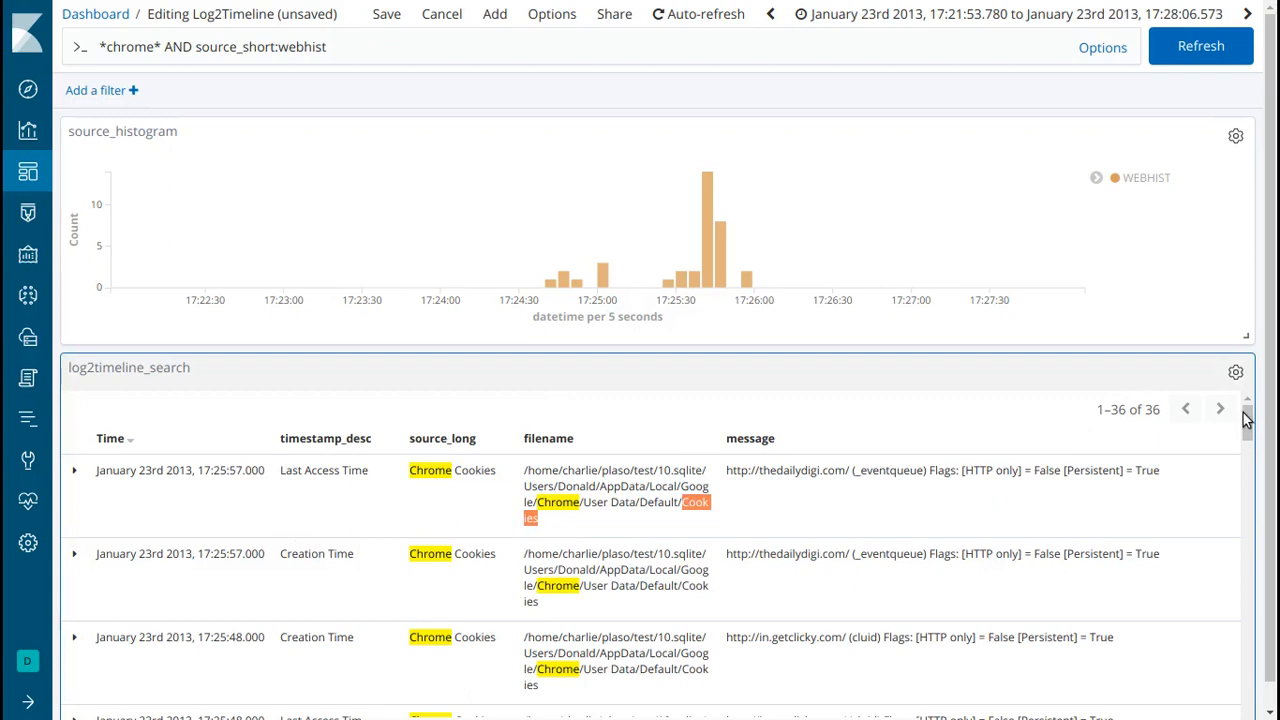
pyautogui.moveTo(1248, 425); pyautogui.dragTo(1272, 292)
# Narrow the Chrome web history query by appending AND *search* and run it.
pyautogui.click(380, 52)
pyautogui.write('AND ')
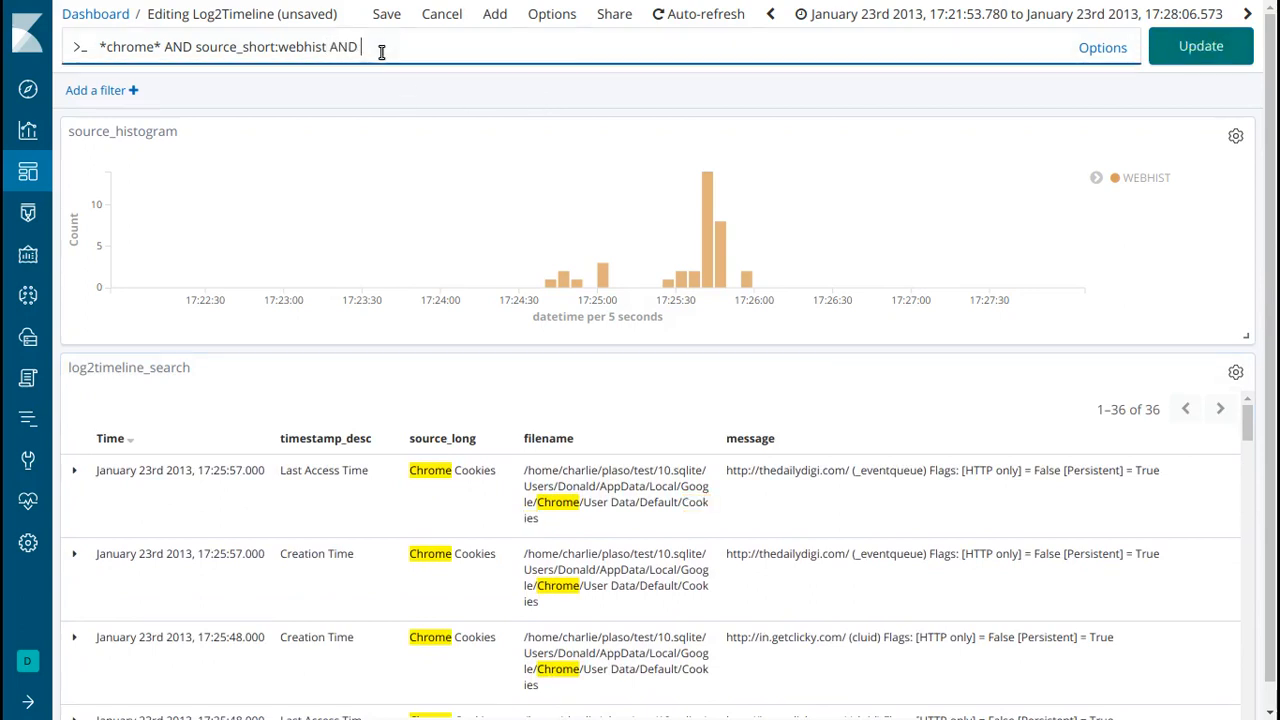
pyautogui.write('*search*')
pyautogui.press('Return')
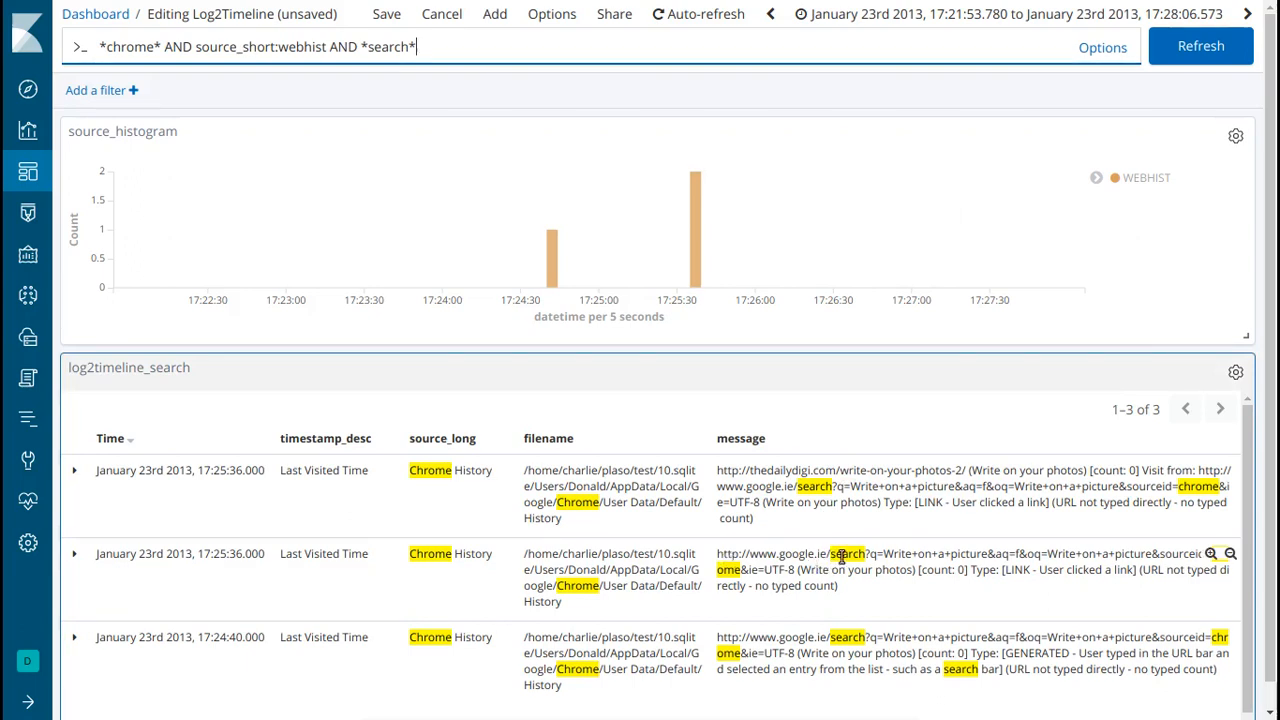
# Examine the Chrome History messages for the Google search terms, the visited page, its referring URL and the visit type.
pyautogui.moveTo(883, 553); pyautogui.dragTo(985, 553)
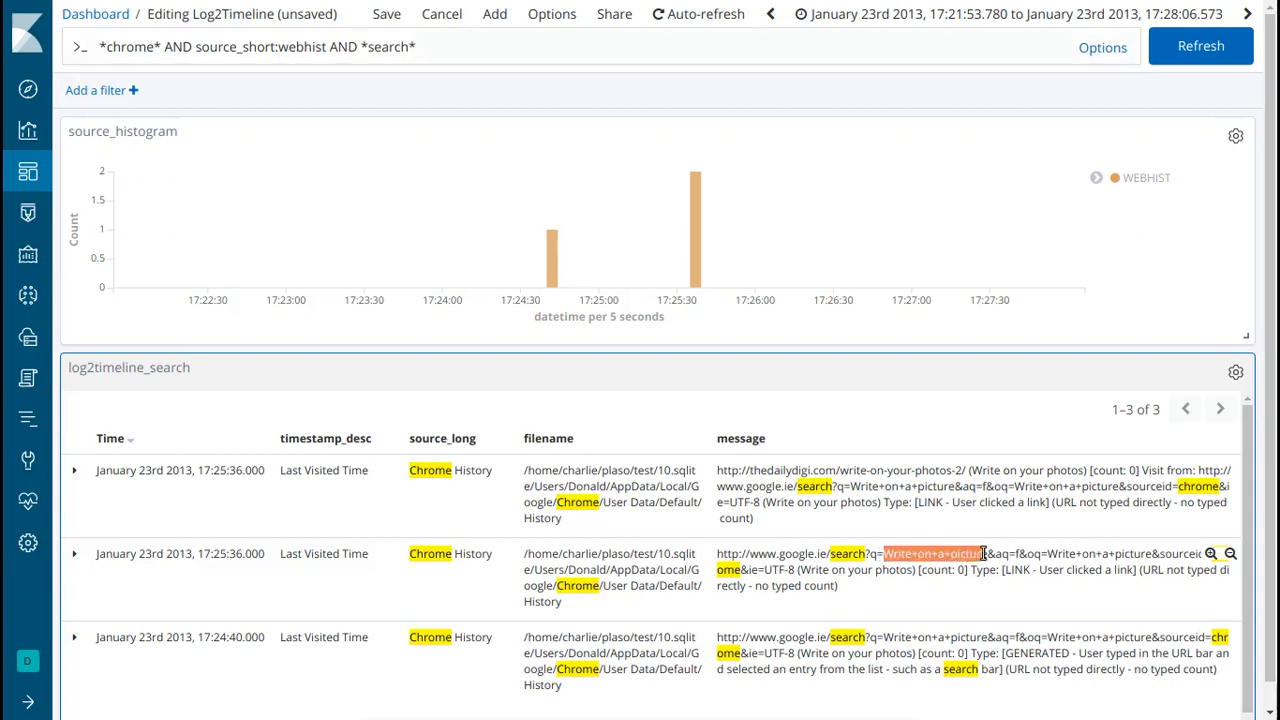
pyautogui.click(884, 553)
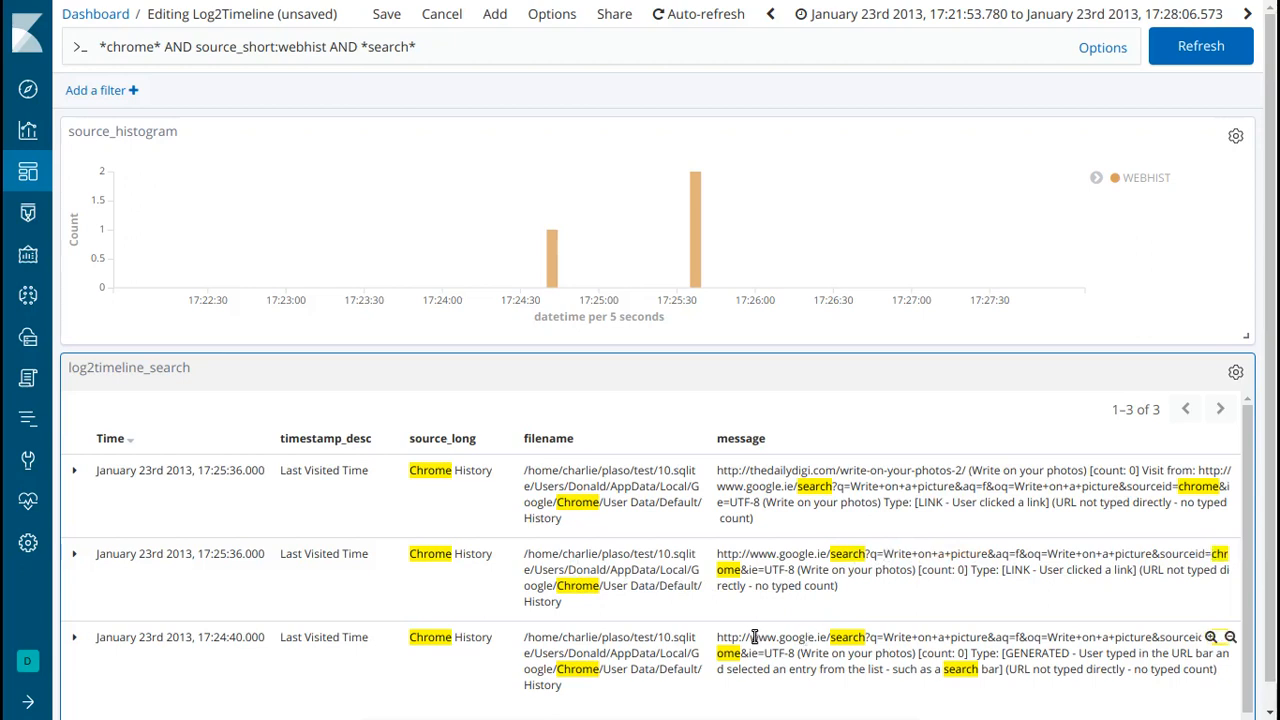
pyautogui.moveTo(756, 632); pyautogui.dragTo(826, 638)
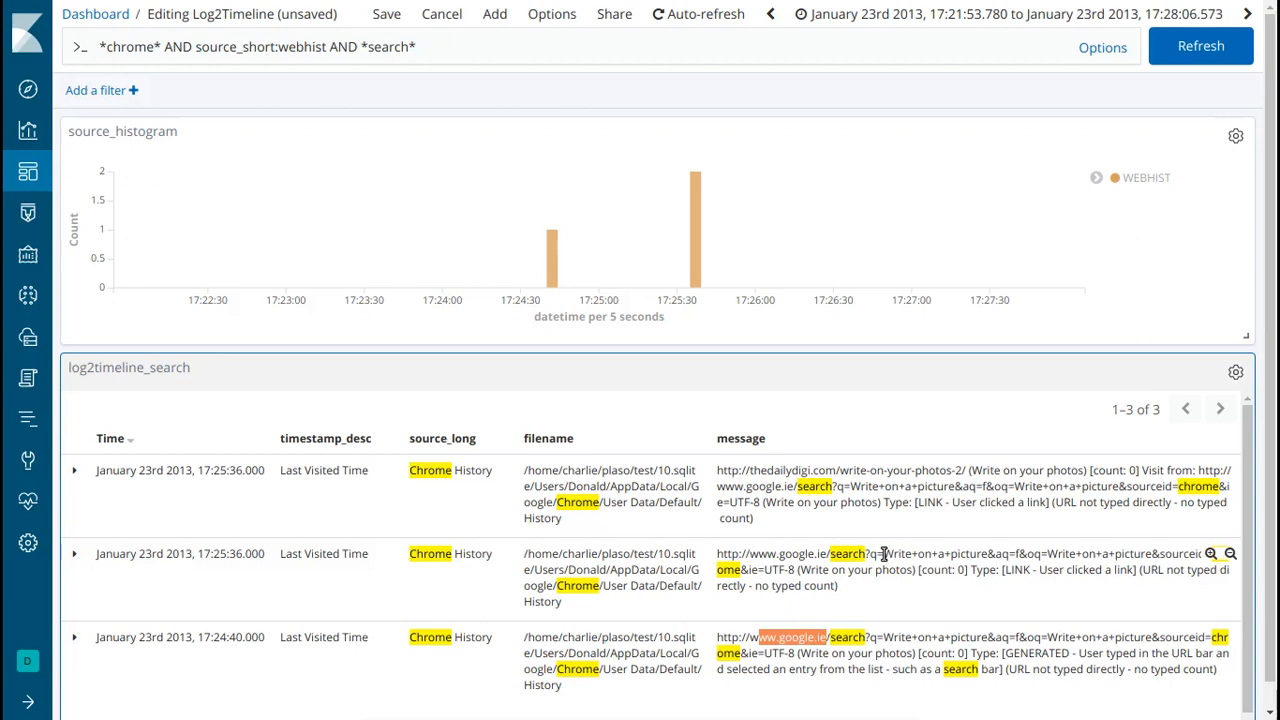
pyautogui.moveTo(883, 553); pyautogui.dragTo(985, 555)
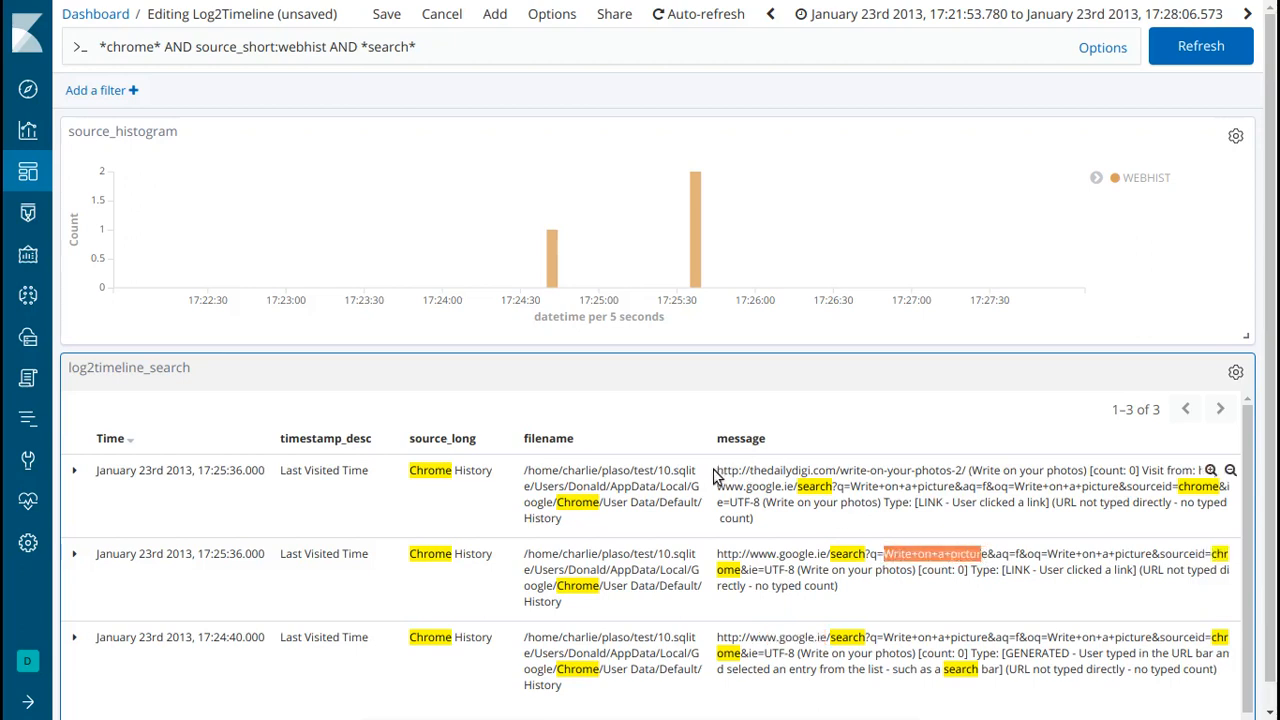
pyautogui.moveTo(719, 470); pyautogui.dragTo(955, 470)
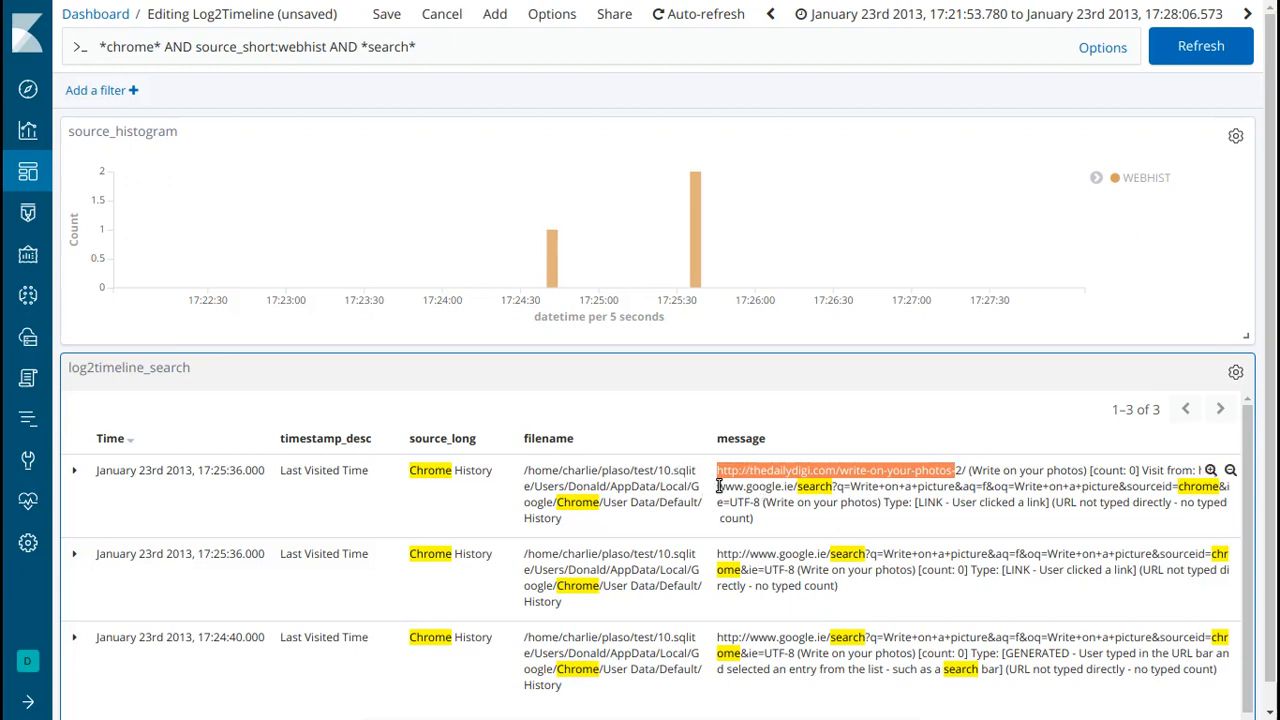
pyautogui.moveTo(718, 486); pyautogui.dragTo(952, 486)
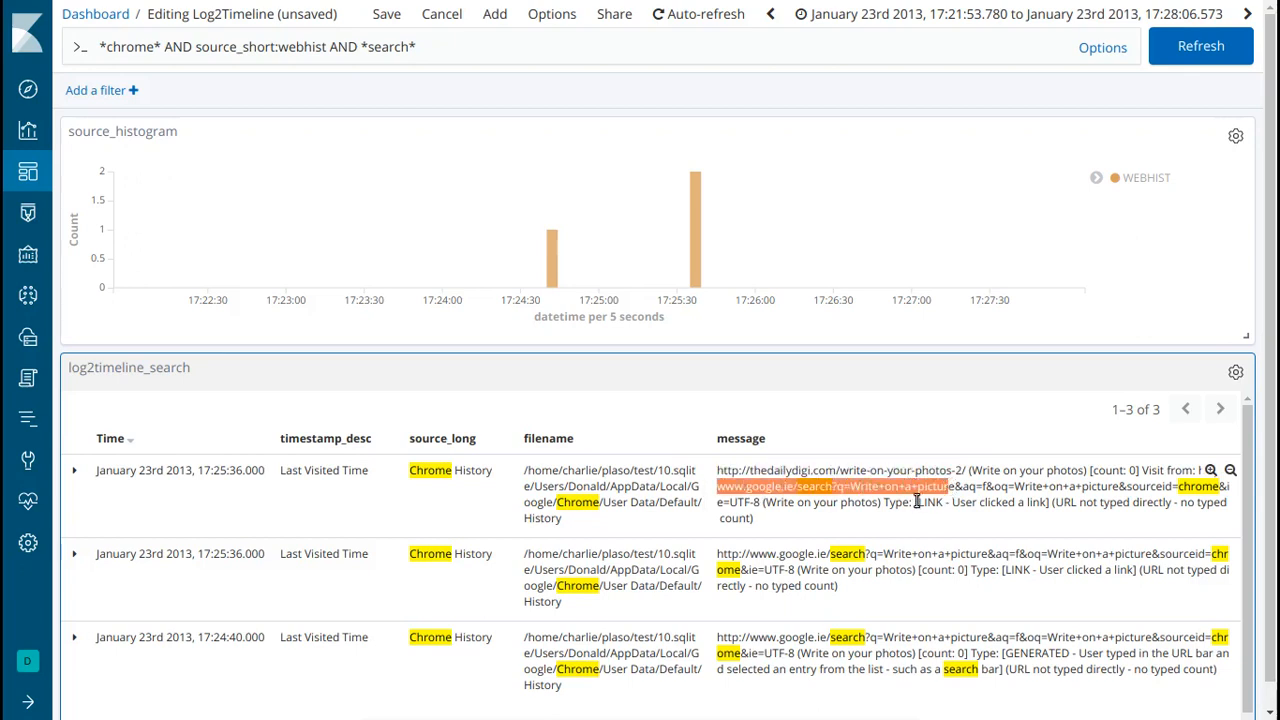
pyautogui.moveTo(918, 502); pyautogui.dragTo(1048, 502)
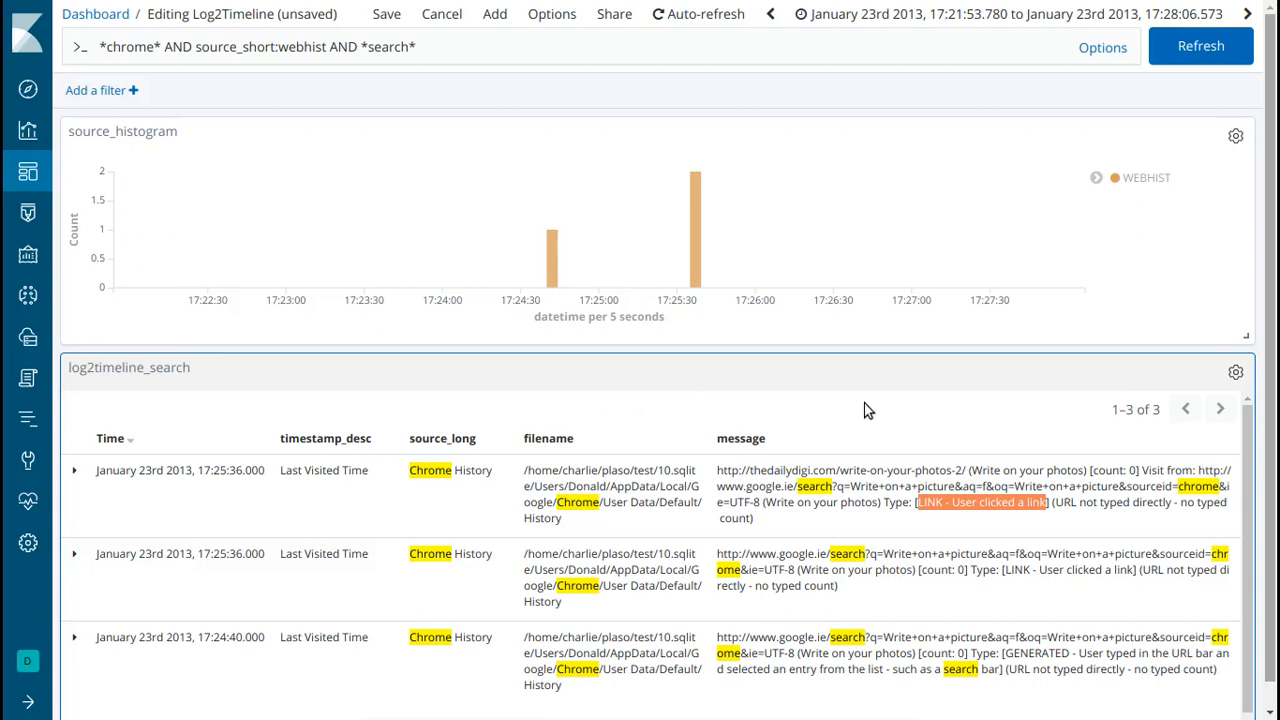
# Replace the whole query with shutdowntime and run the search.
pyautogui.click(494, 53)
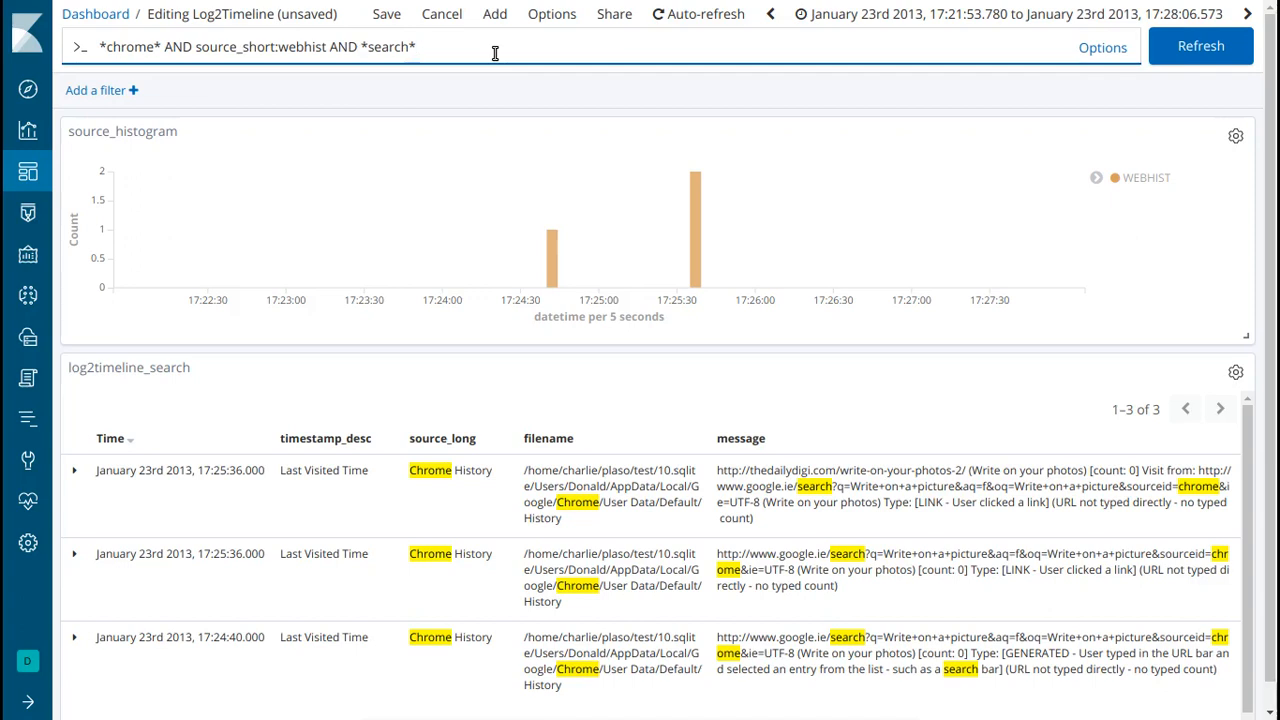
pyautogui.hotkey('ctrl', 'a')
pyautogui.write('shutd')
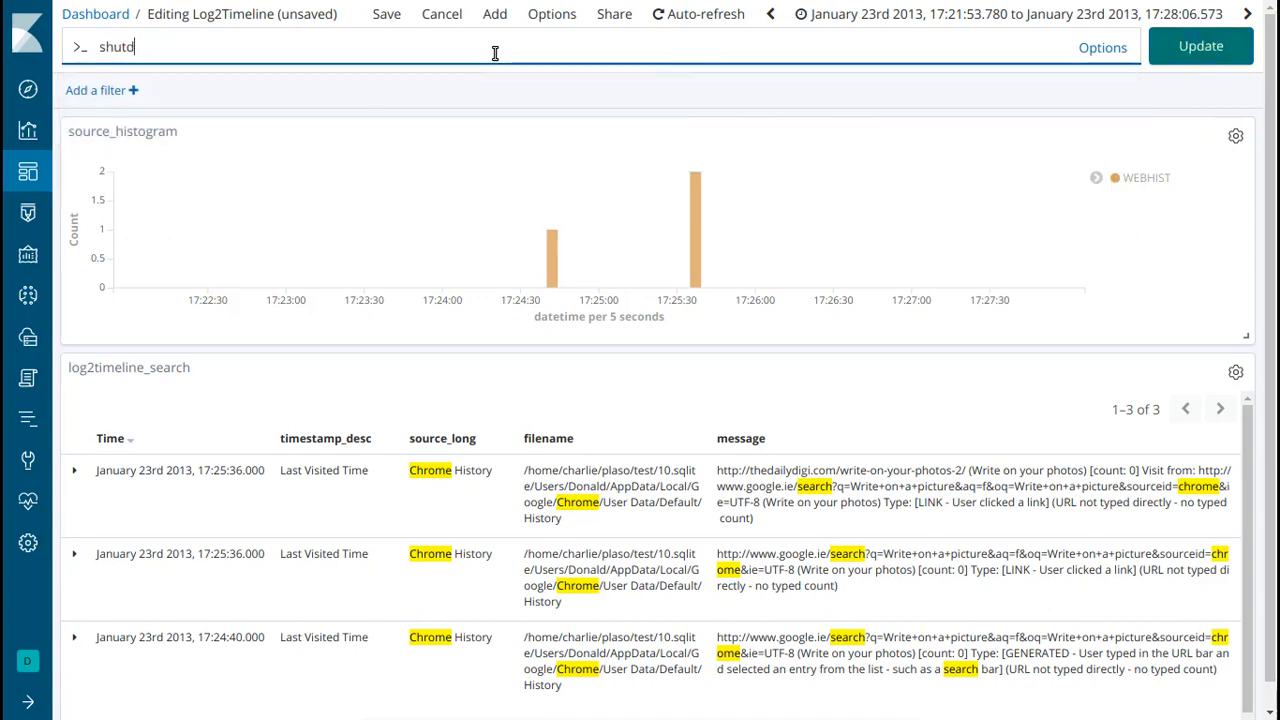
pyautogui.write('owntime')
pyautogui.press('Return')
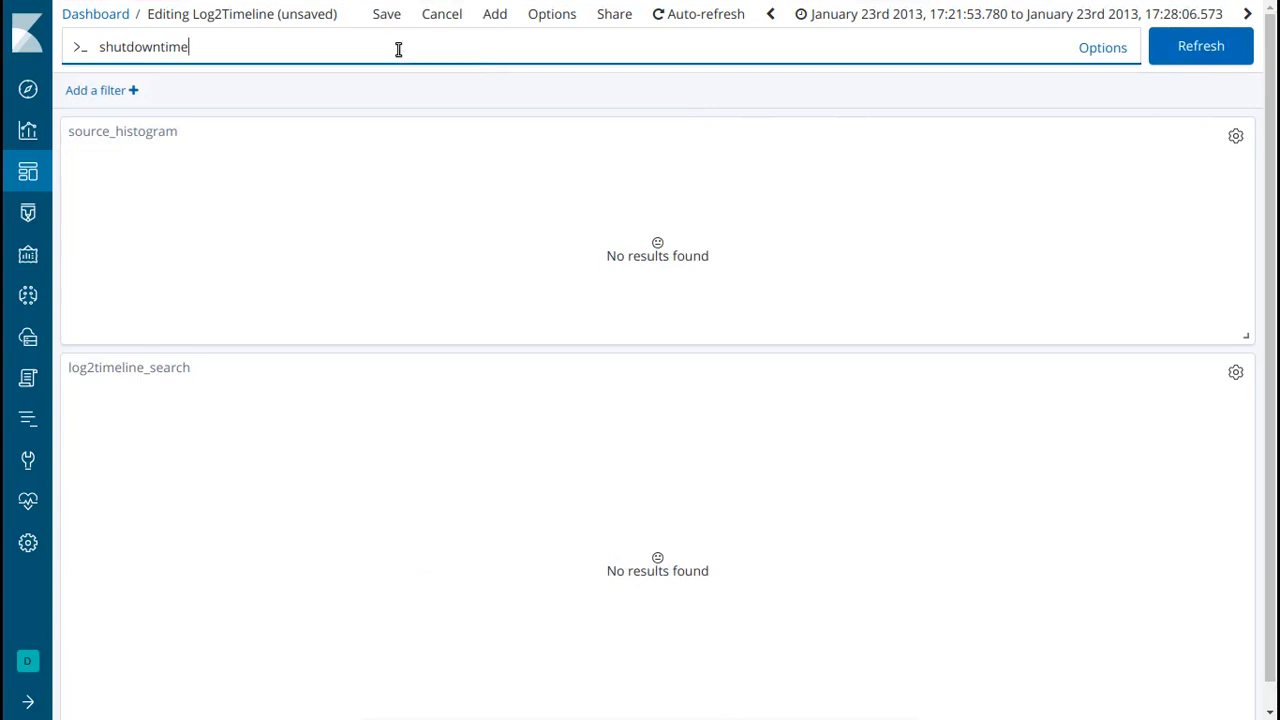
pyautogui.click(930, 17)
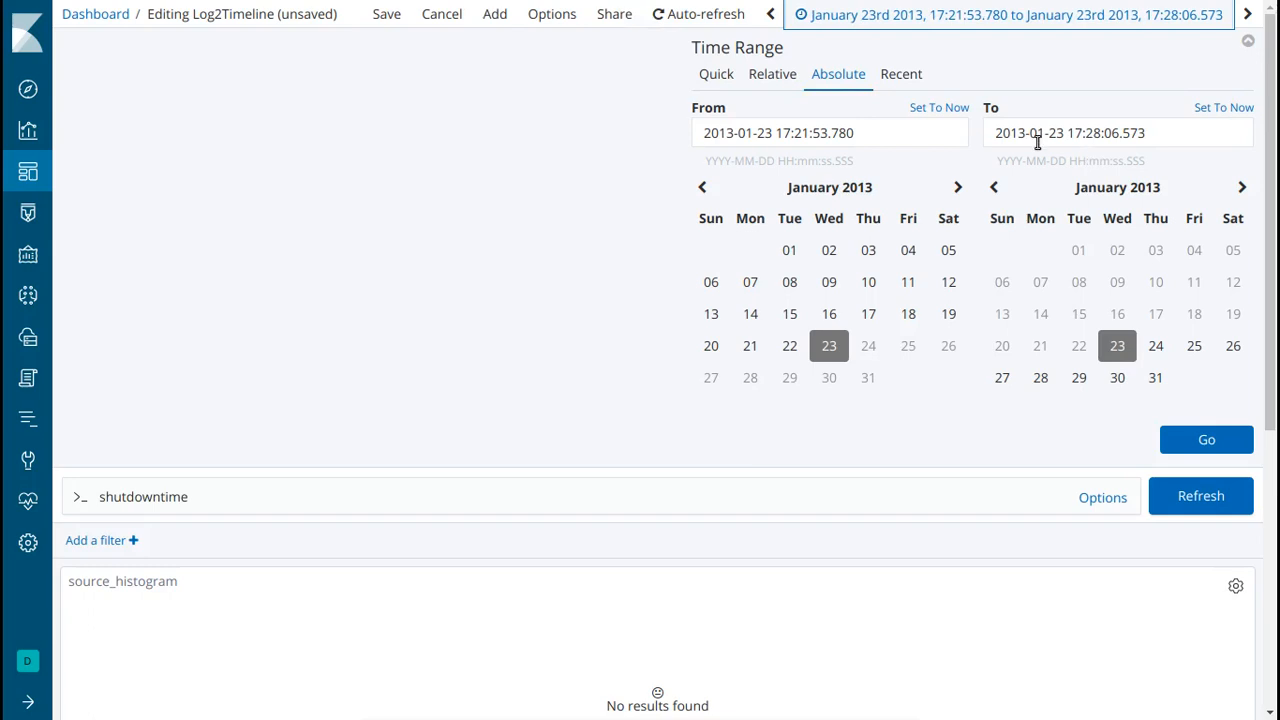
pyautogui.click(1038, 131)
pyautogui.press('BackSpace')
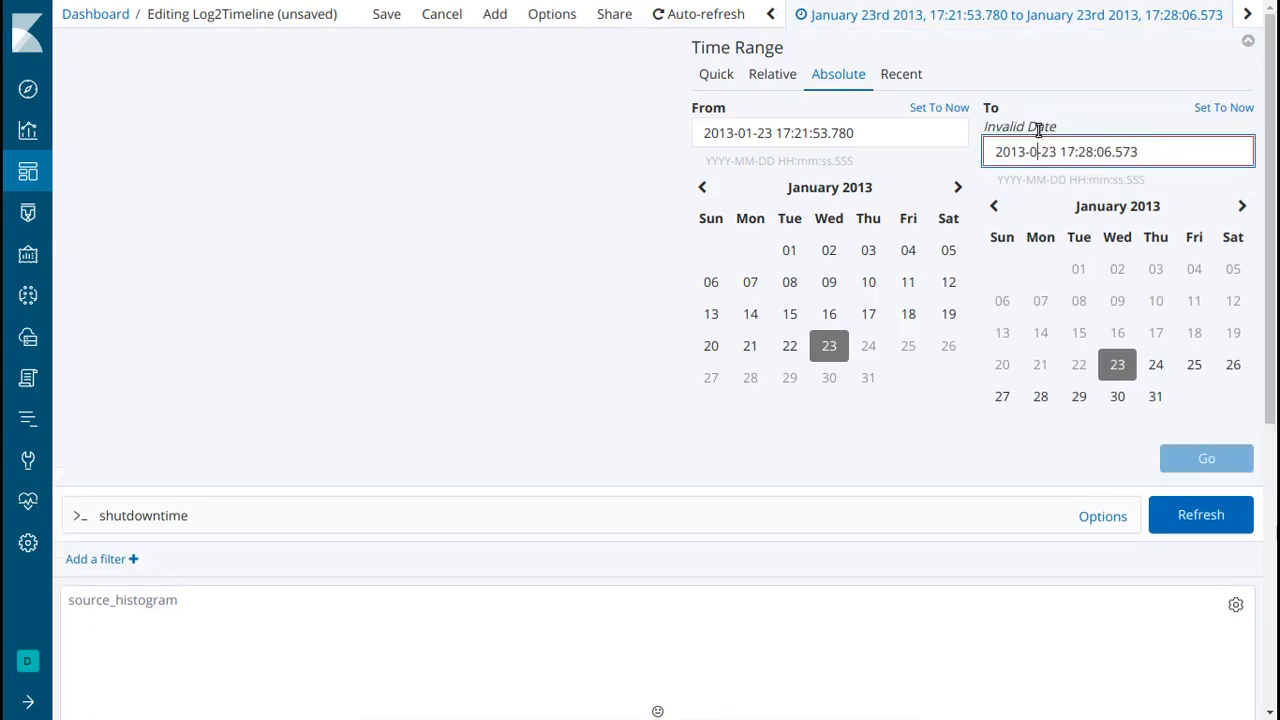
pyautogui.write('3')
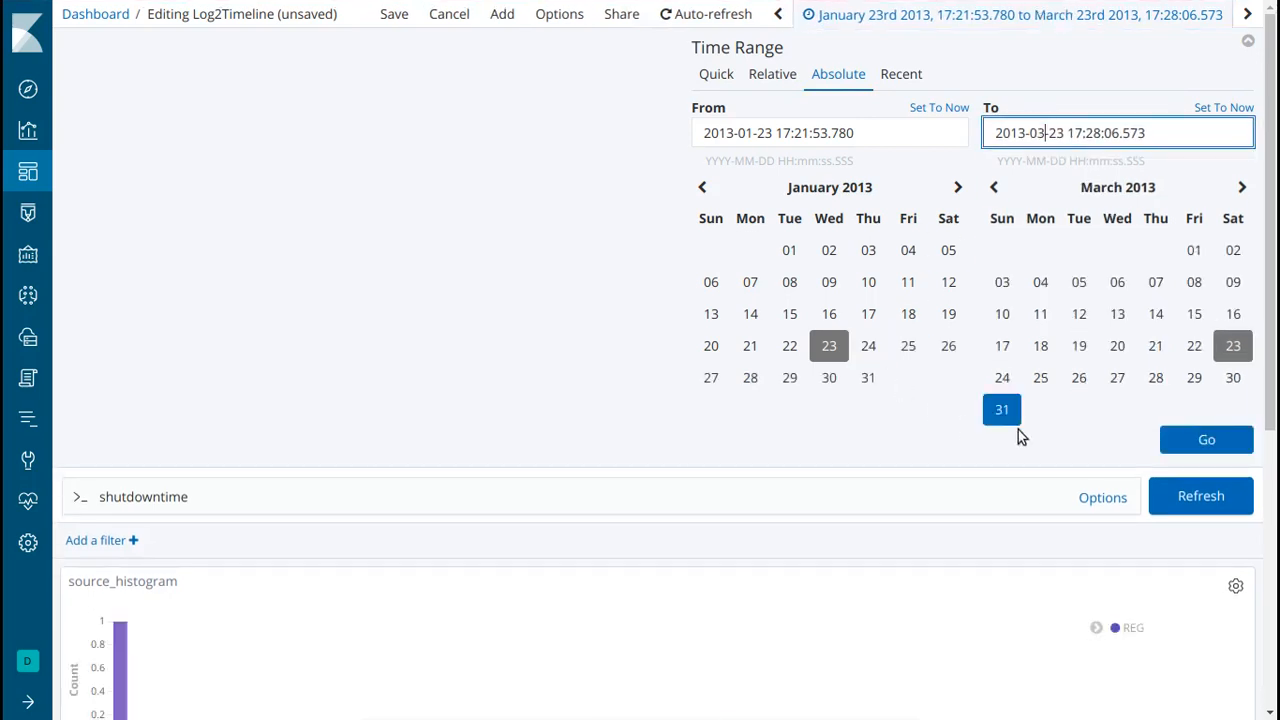
pyautogui.click(1196, 442)
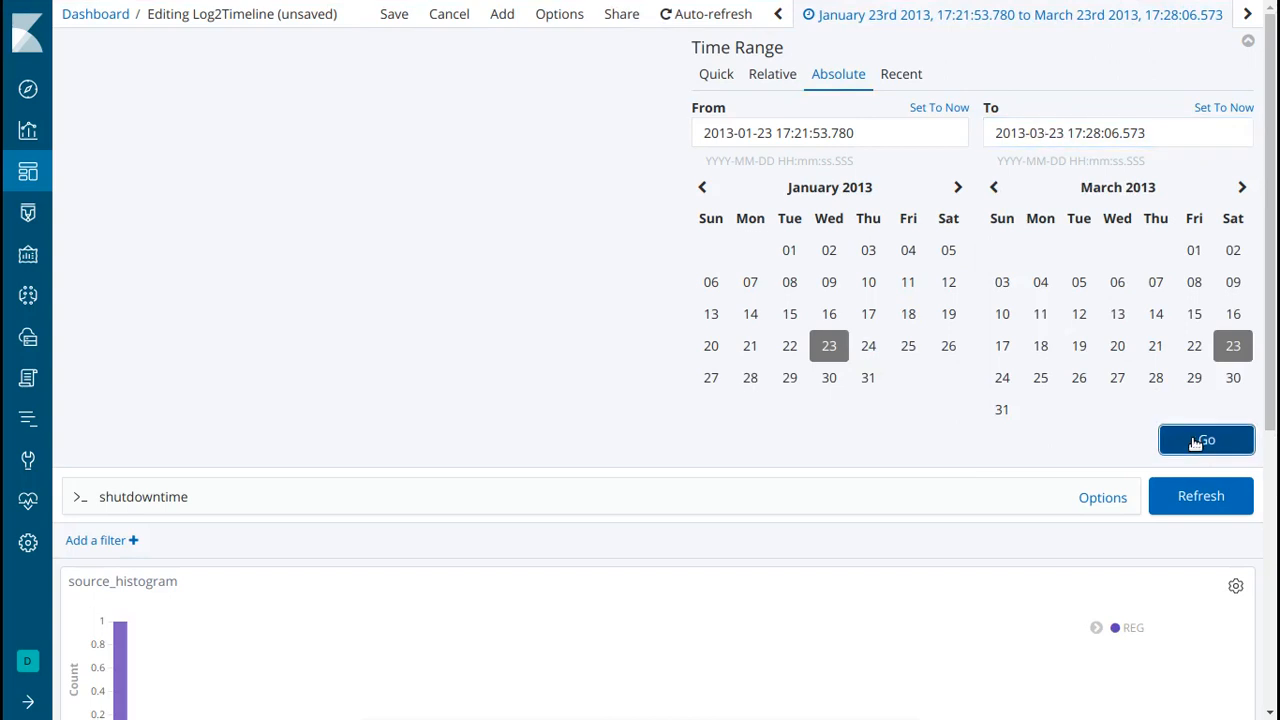
pyautogui.click(920, 20)
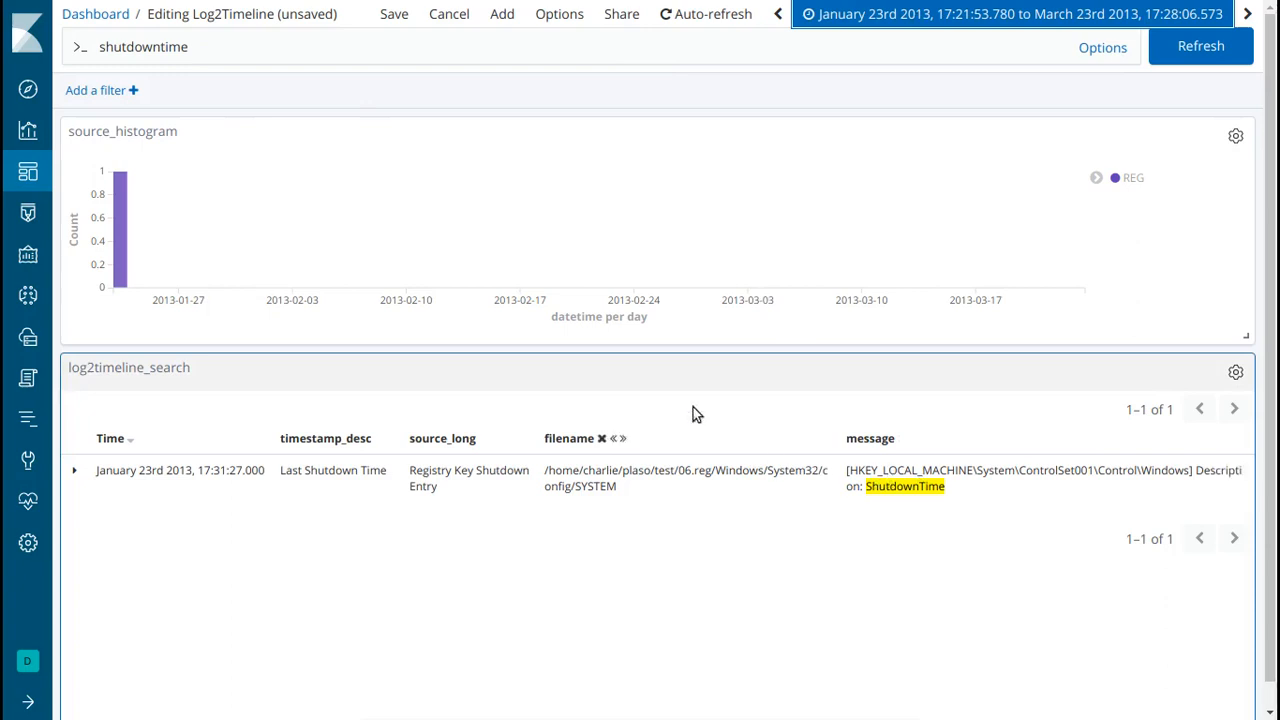
# Narrow the time range around the histogram's only REG bar, from January 23rd 2013, 00:00 to about January 24th, 20:13.
pyautogui.tripleClick(384, 52)
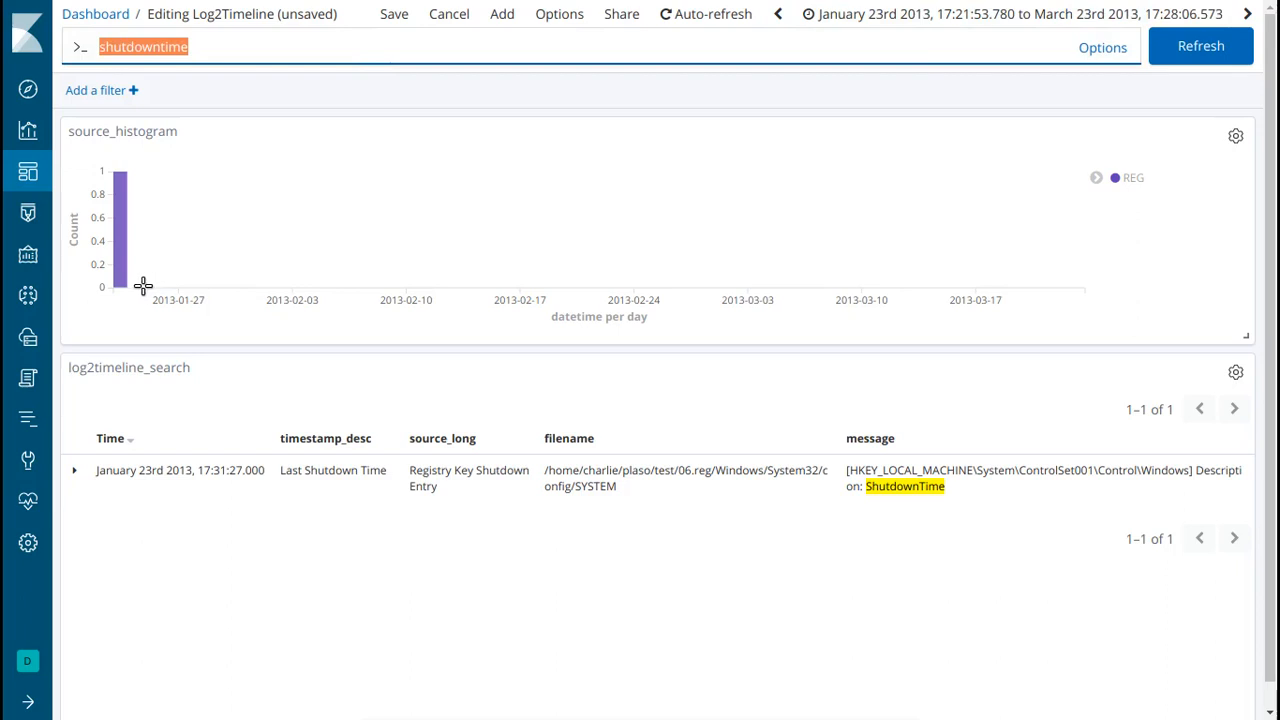
pyautogui.moveTo(143, 286); pyautogui.dragTo(101, 289)
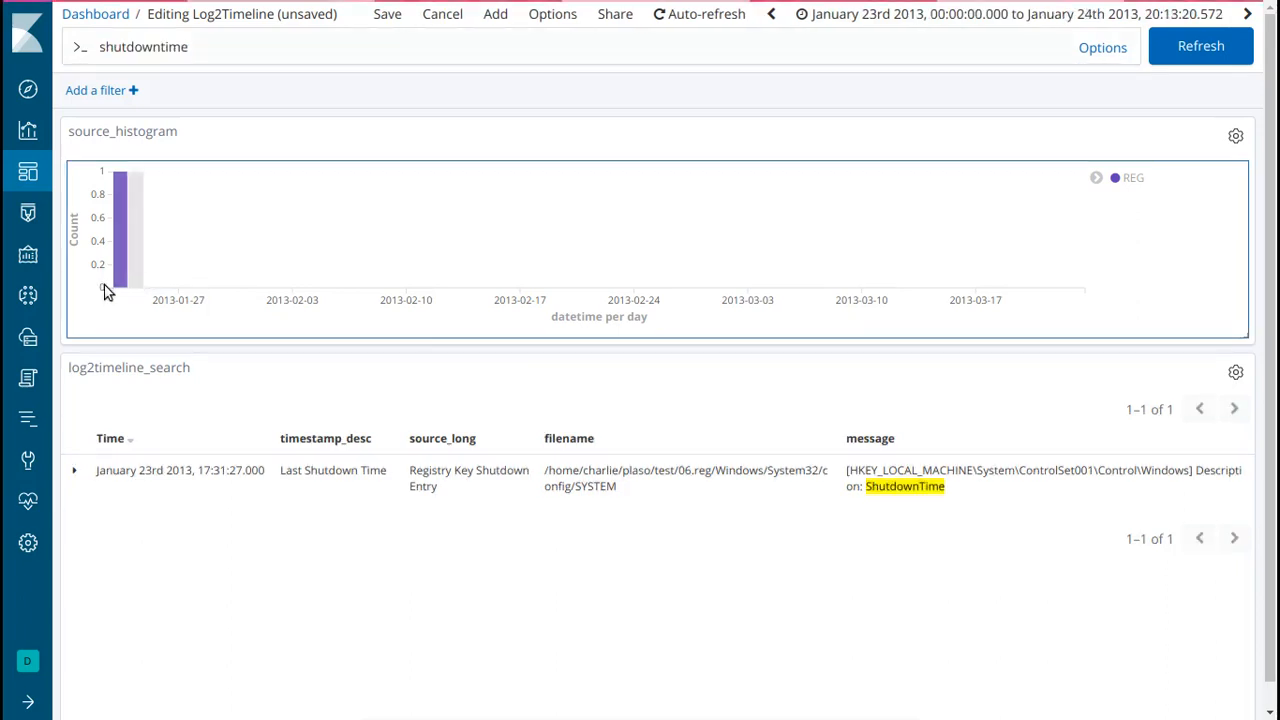
# Clear the query to list all events and zoom the histogram to about 15:41 to 18:39 on January 23rd 2013.
pyautogui.doubleClick(231, 47)
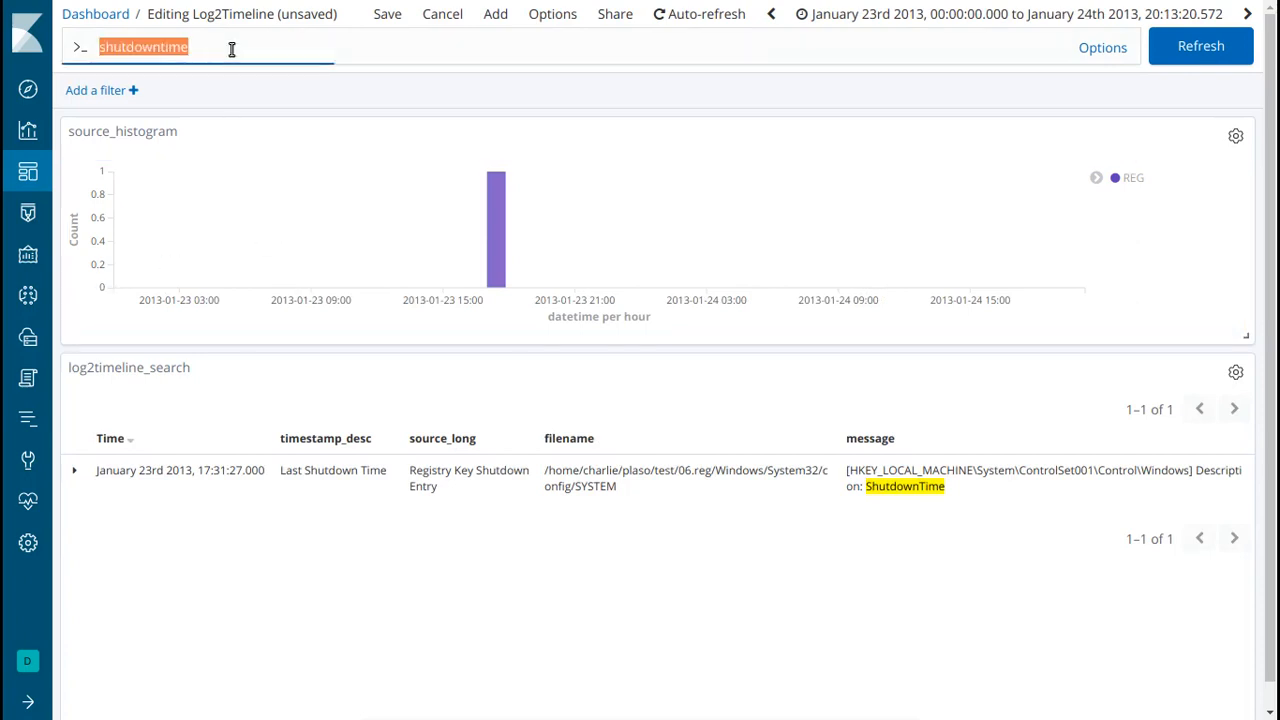
pyautogui.press('BackSpace')
pyautogui.press('Return')
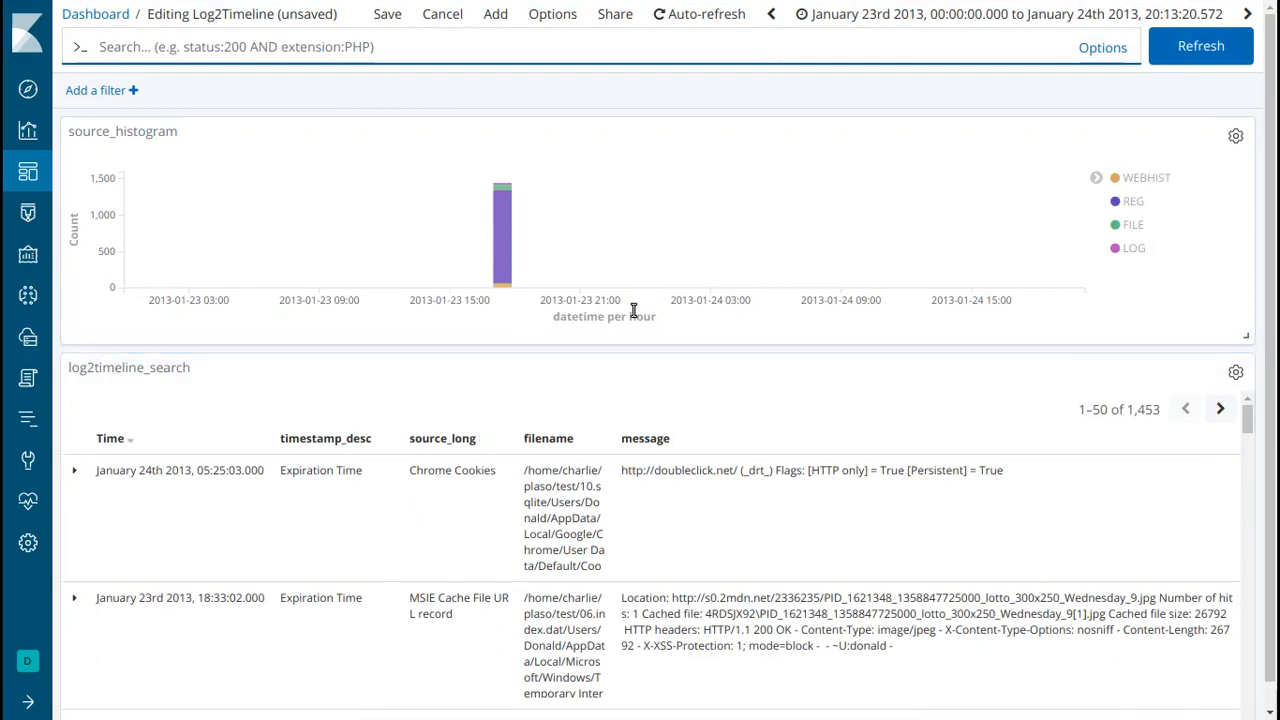
pyautogui.moveTo(529, 283)
pyautogui.mouseDown()
pyautogui.moveTo(451, 280)
pyautogui.moveTo(464, 280)
pyautogui.mouseUp()
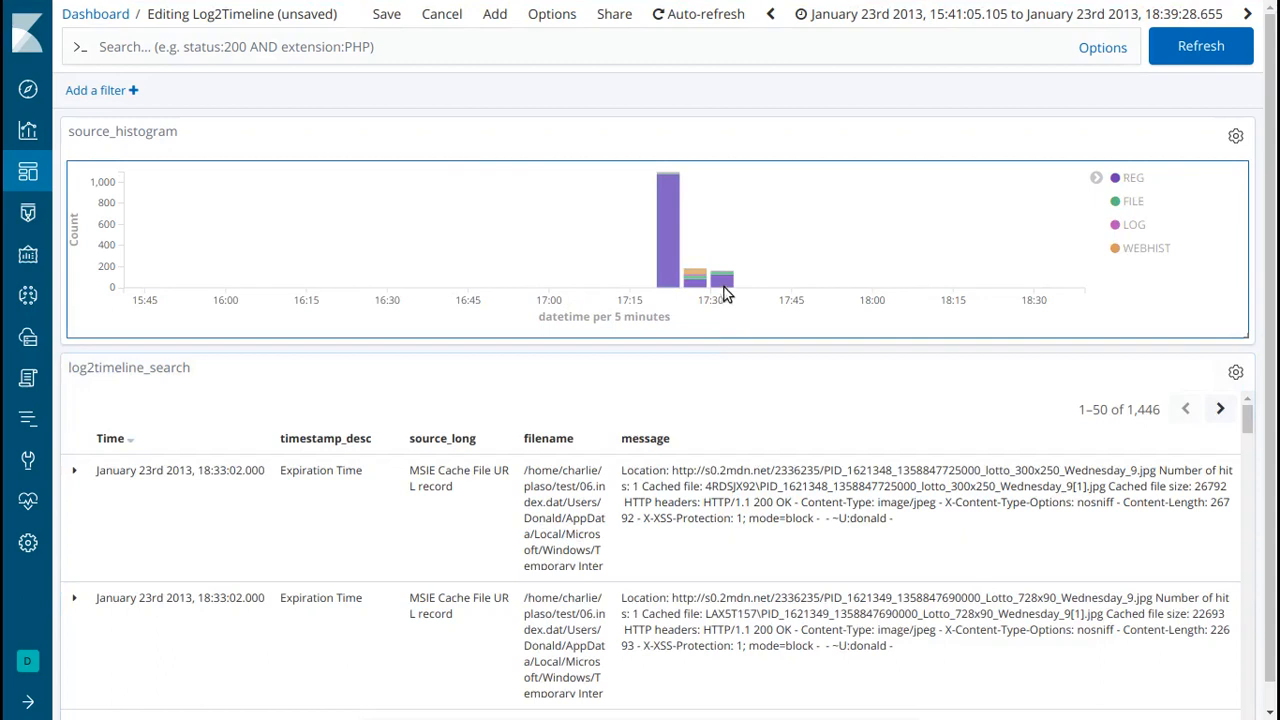
pyautogui.moveTo(724, 287)
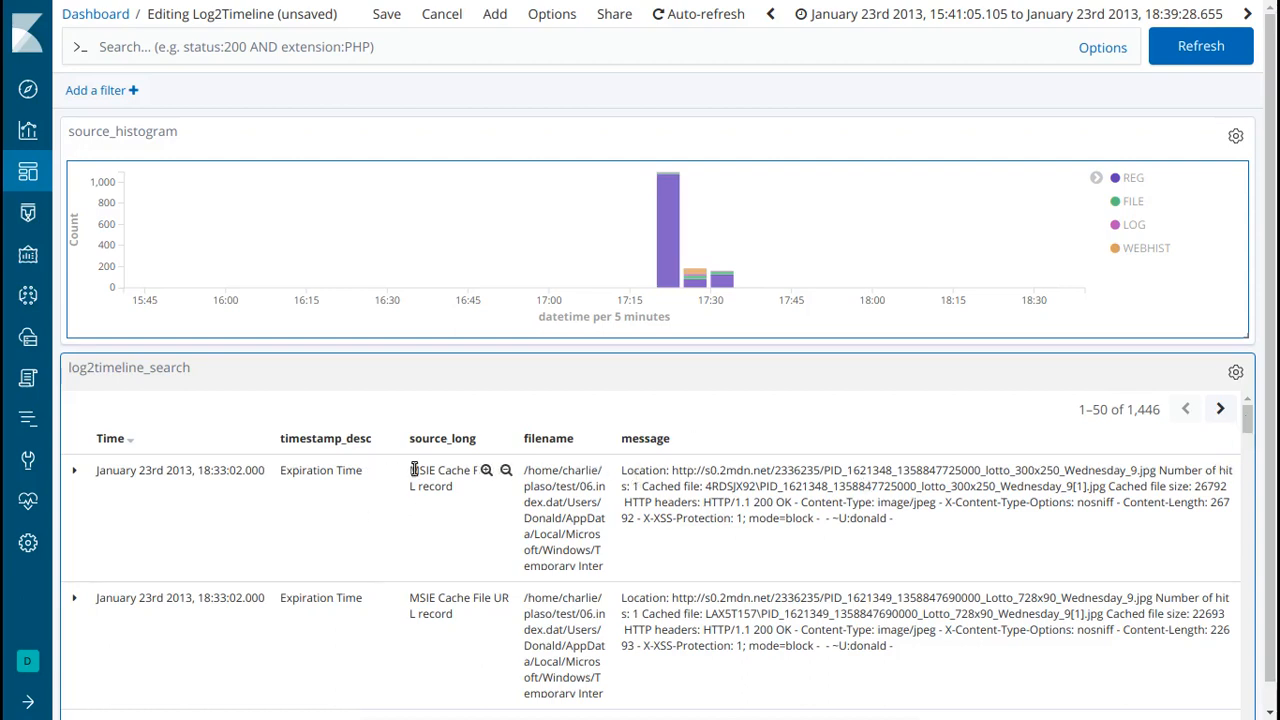
# Check the first MSIE cache record's source and file path, and leave the virtual machine's full-screen mode.
pyautogui.moveTo(414, 474); pyautogui.dragTo(463, 496)
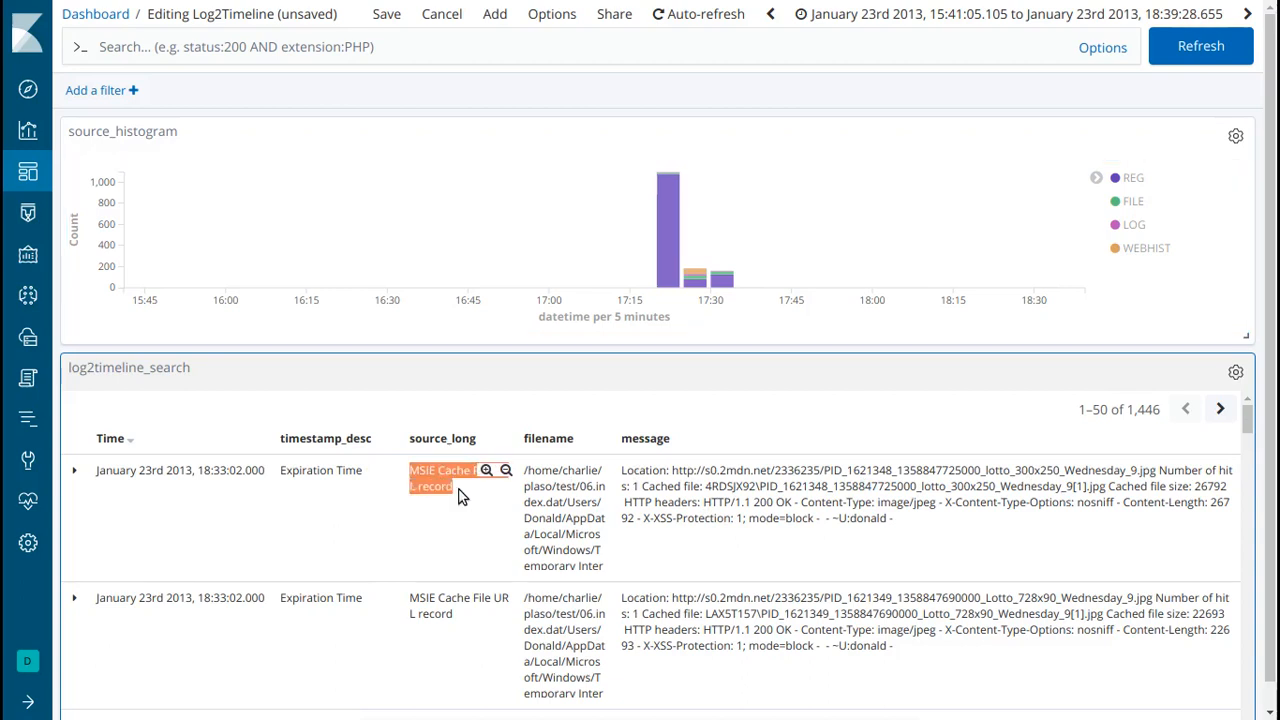
pyautogui.moveTo(596, 549)
pyautogui.mouseDown()
pyautogui.moveTo(599, 584)
pyautogui.moveTo(599, 566)
pyautogui.mouseUp()
pyautogui.click(570, 546)
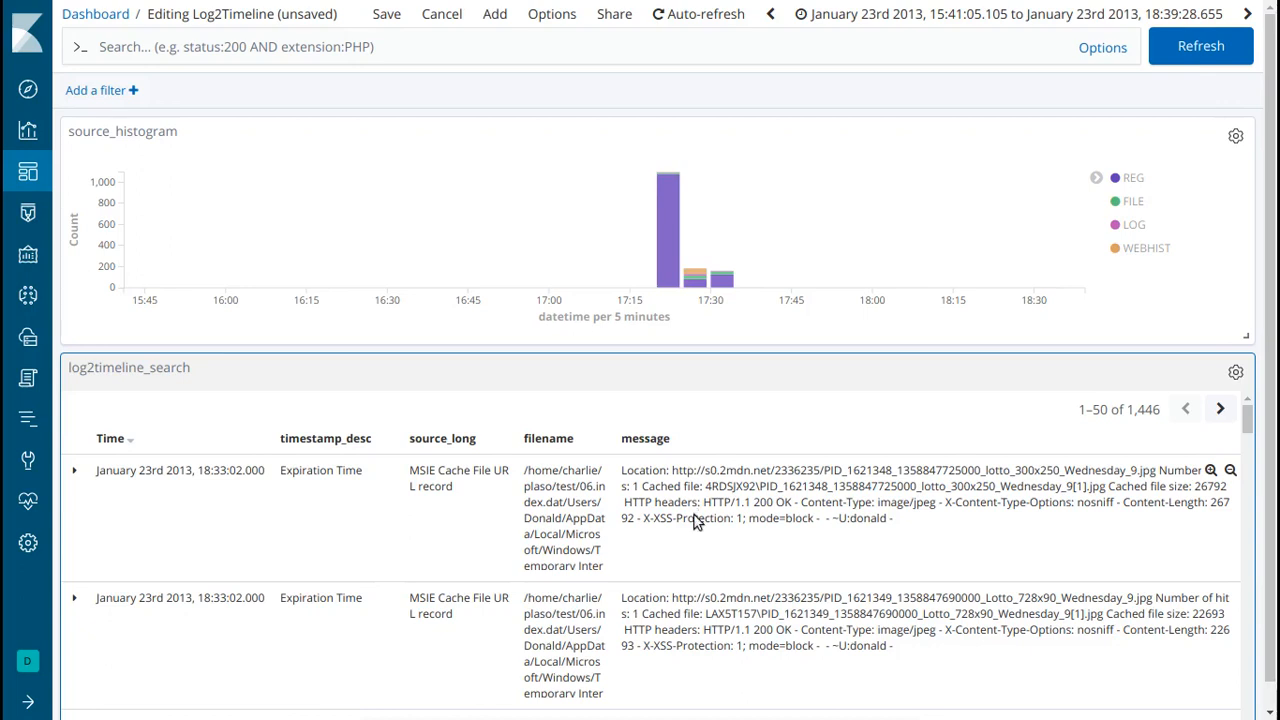
pyautogui.hotkey('ctrl', 'f')
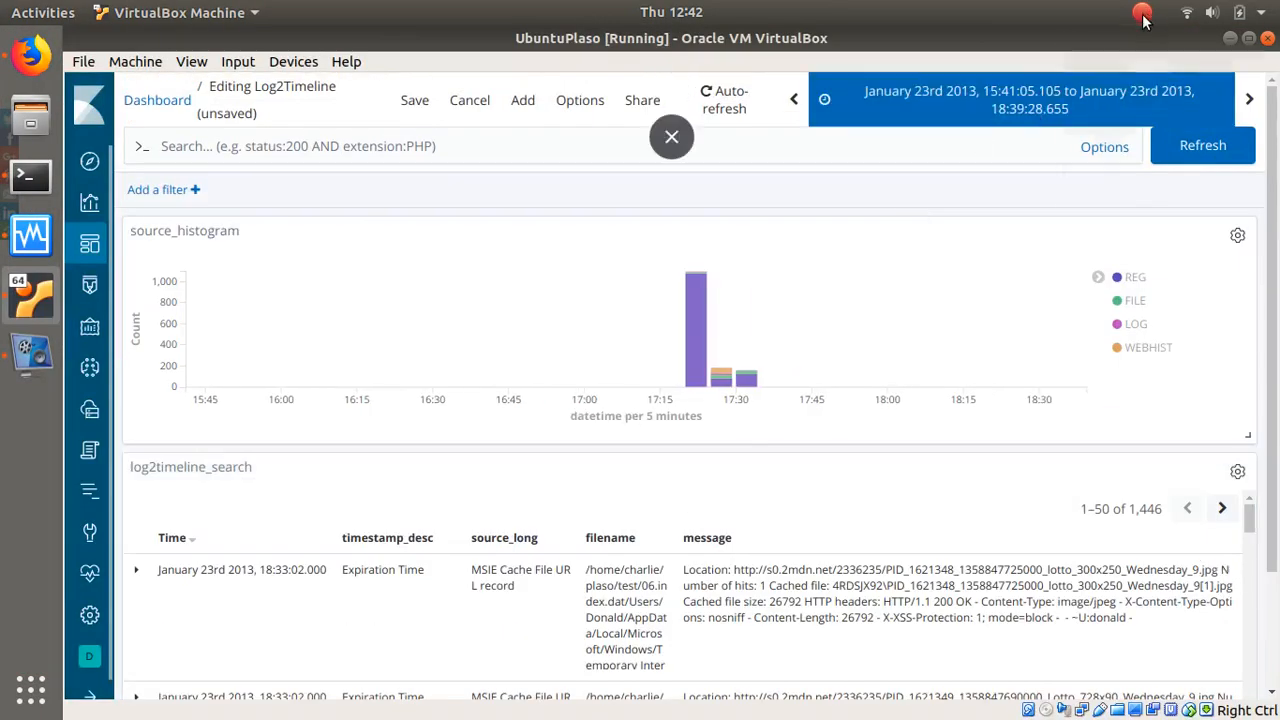